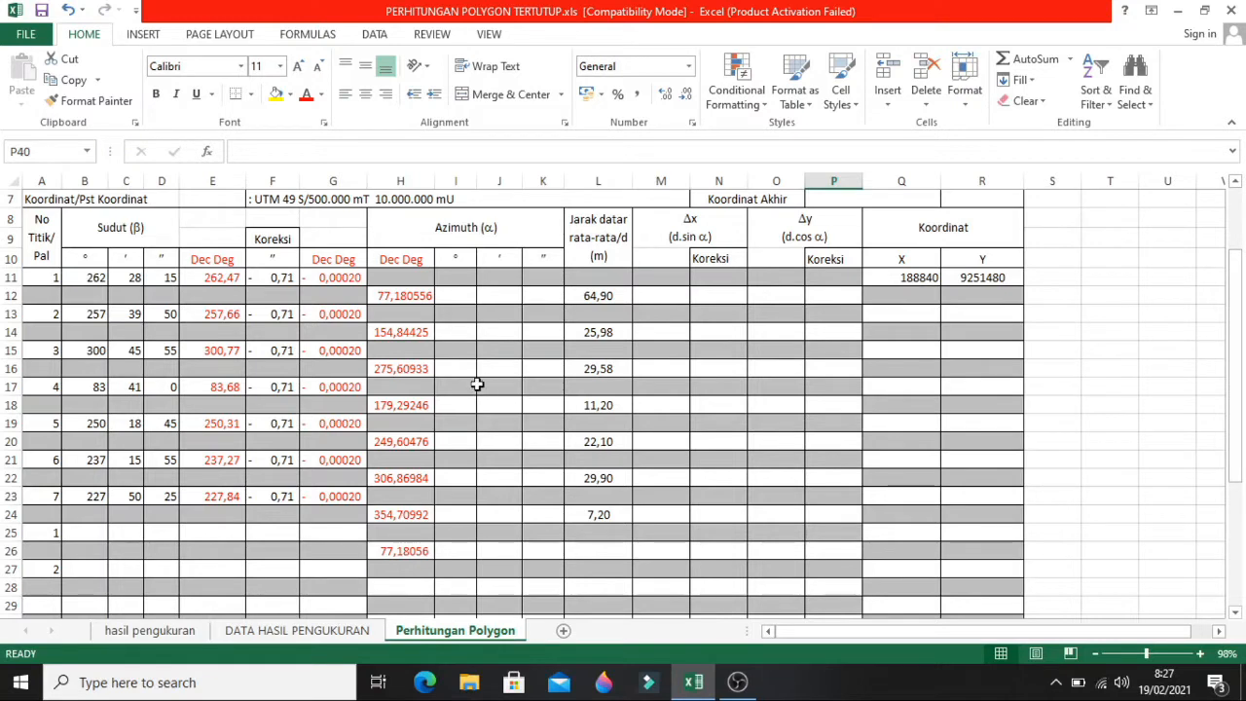
- Examine the decimal-degree azimuth formulas in H12 to H18 and the empty degree, minute and second cells in row 12
{"action": "scroll", "coordinate": [477, 383], "scroll_direction": "up", "scroll_amount": 2}
{"action": "scroll", "coordinate": [481, 387], "scroll_direction": "down", "scroll_amount": 2}
{"action": "left_click", "coordinate": [425, 297]}
{"action": "left_click", "coordinate": [425, 335]}
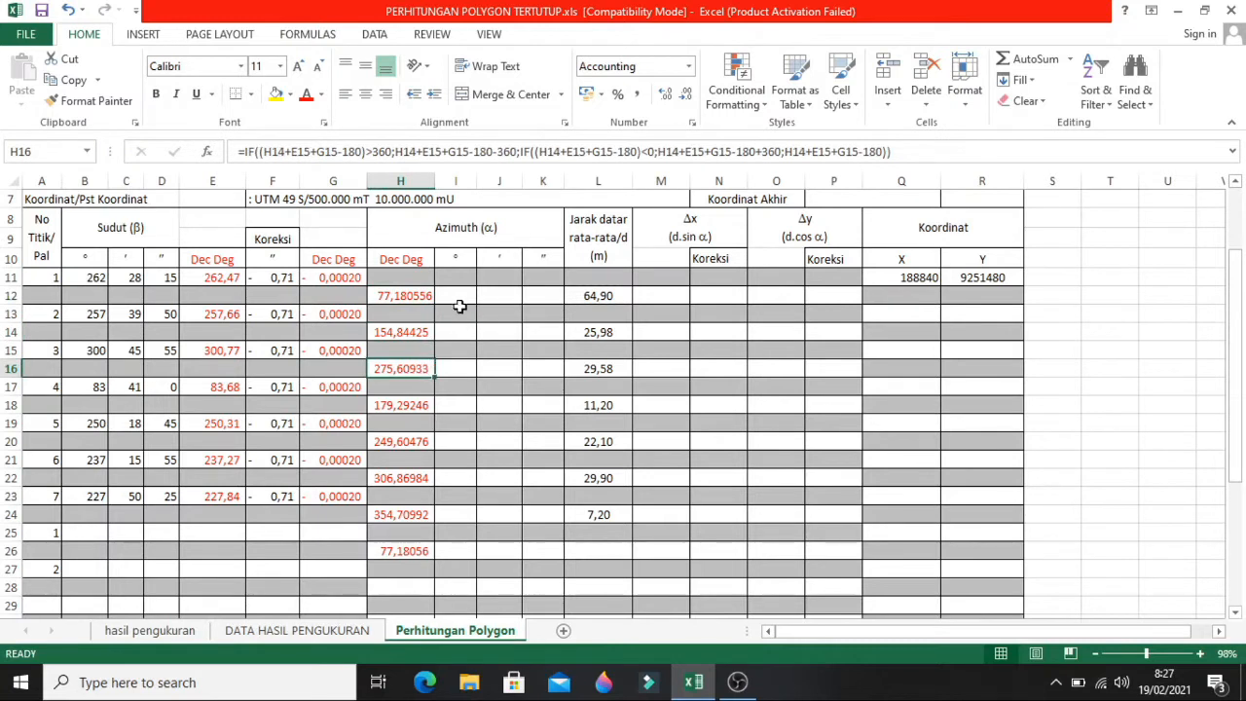
{"action": "left_click", "coordinate": [433, 295]}
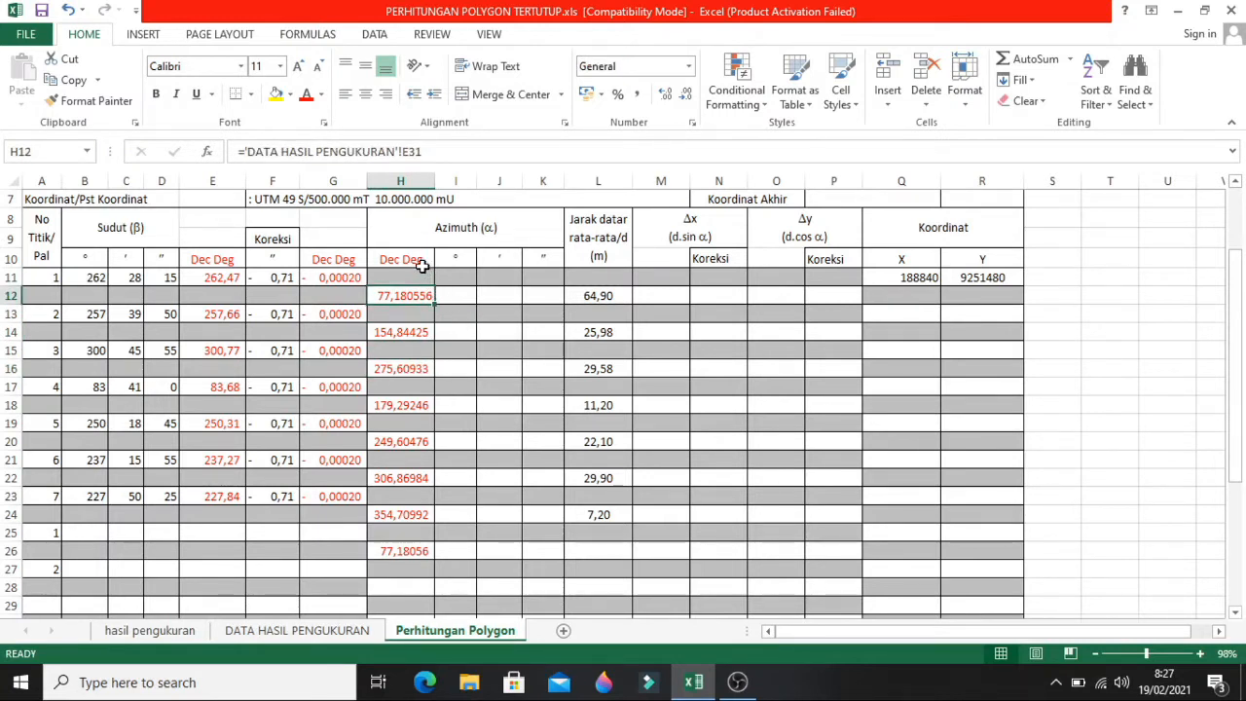
{"action": "left_click", "coordinate": [411, 331]}
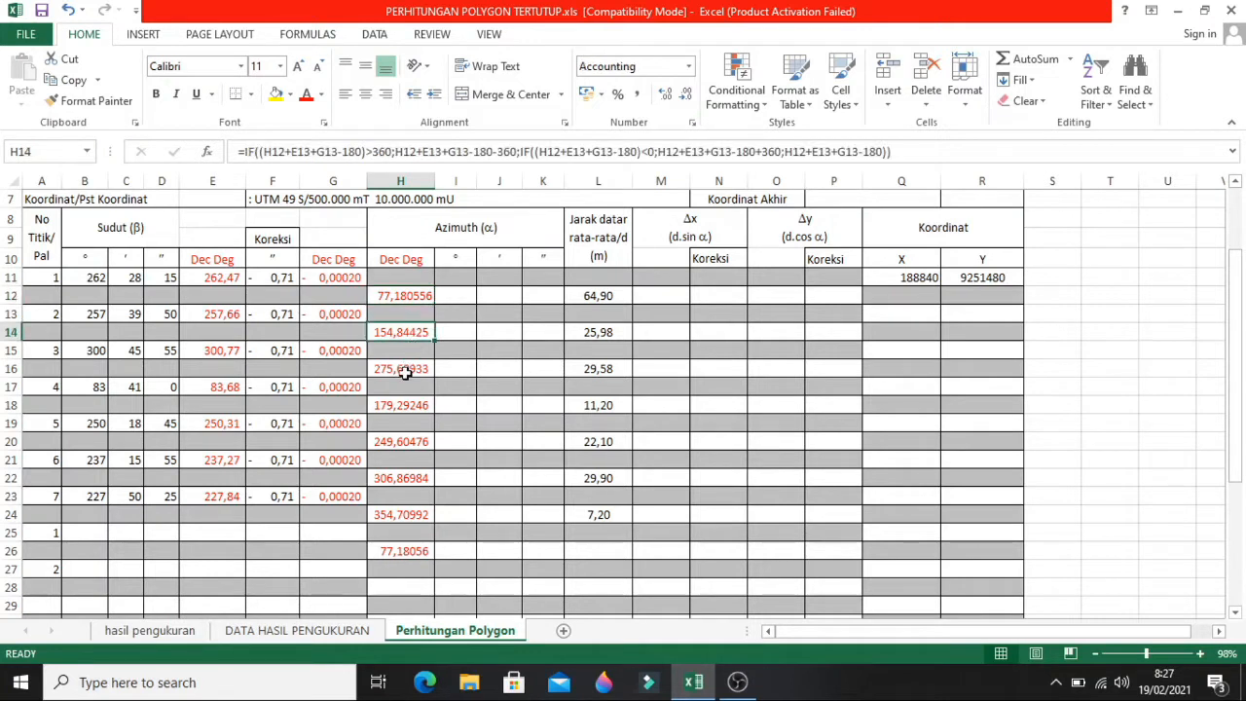
{"action": "left_click", "coordinate": [403, 370]}
{"action": "left_click", "coordinate": [408, 405]}
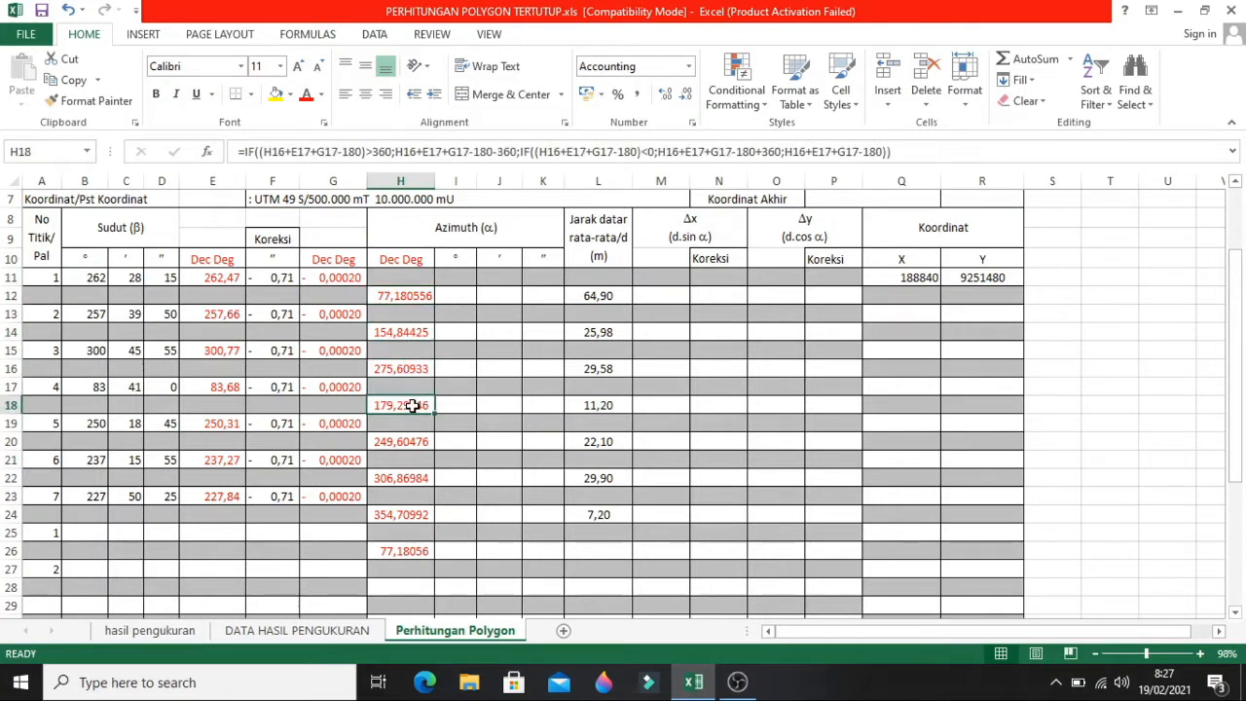
{"action": "left_click", "coordinate": [414, 300]}
{"action": "left_click", "coordinate": [454, 300]}
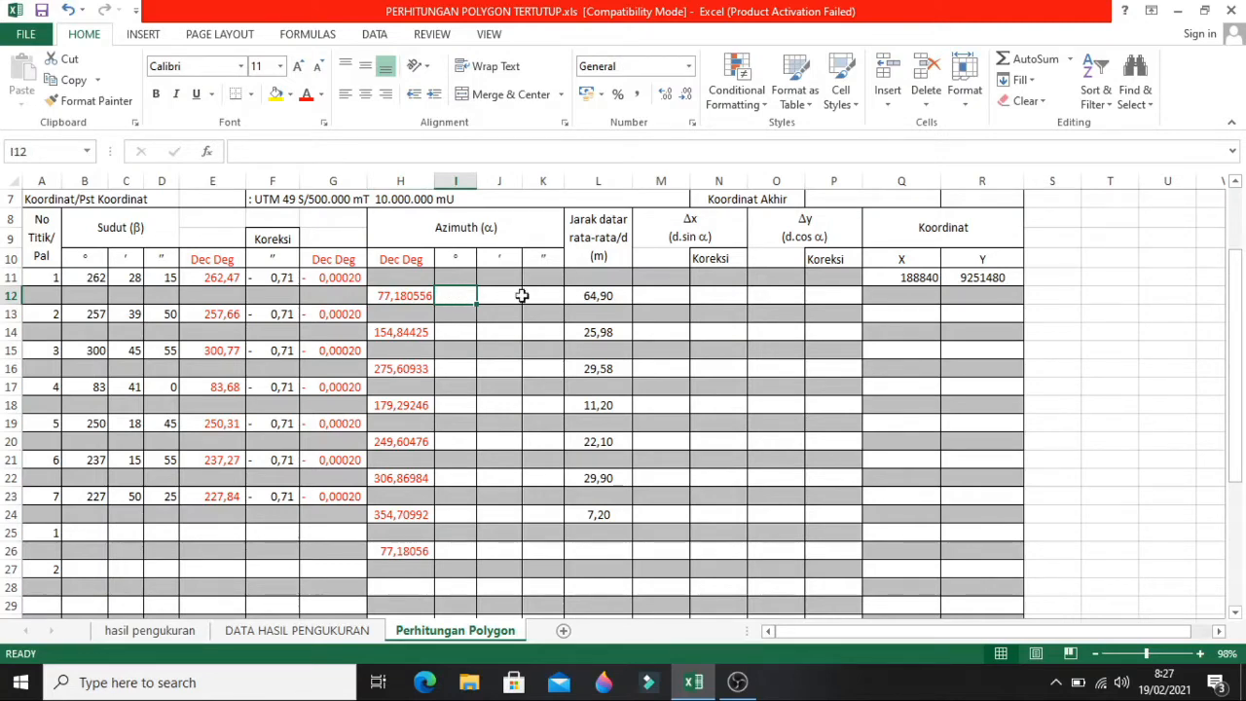
{"action": "left_click", "coordinate": [504, 295]}
{"action": "left_click", "coordinate": [543, 296]}
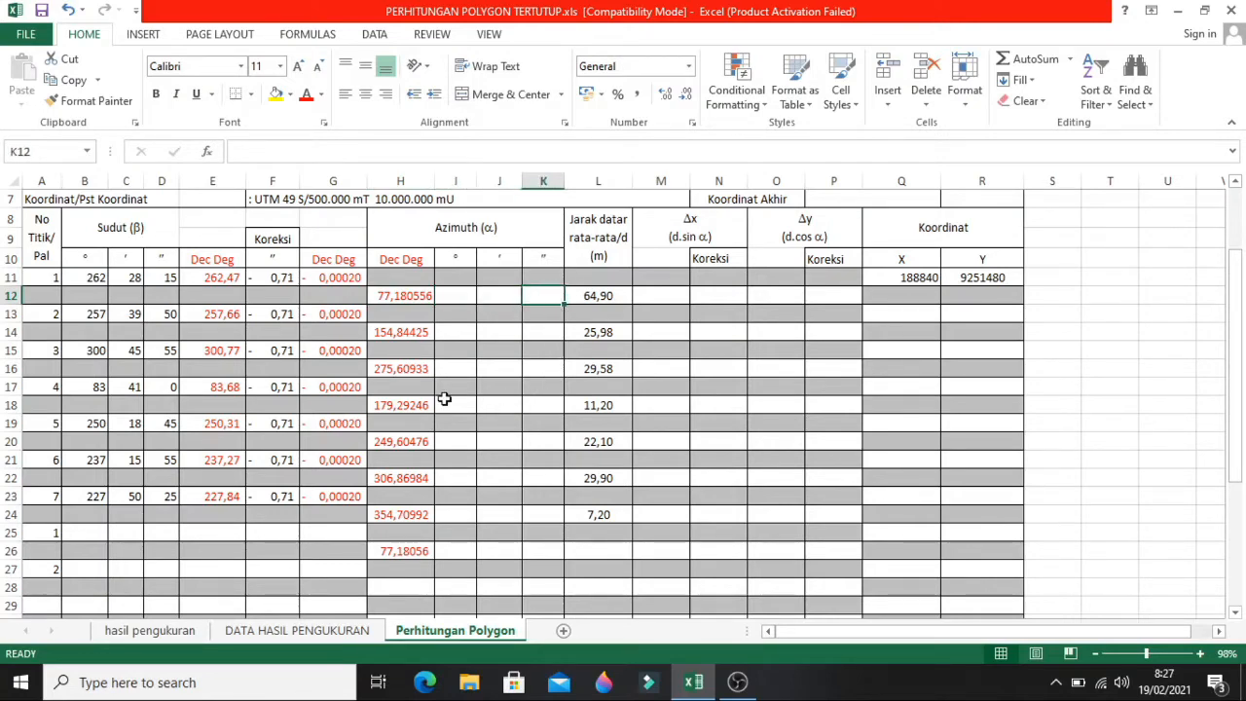
- Examine the formulas in the sum row, B32 to E32, that split the decimal angle total into degrees, minutes and seconds
{"action": "scroll", "coordinate": [466, 370], "scroll_direction": "down", "scroll_amount": 2}
{"action": "left_click", "coordinate": [215, 545]}
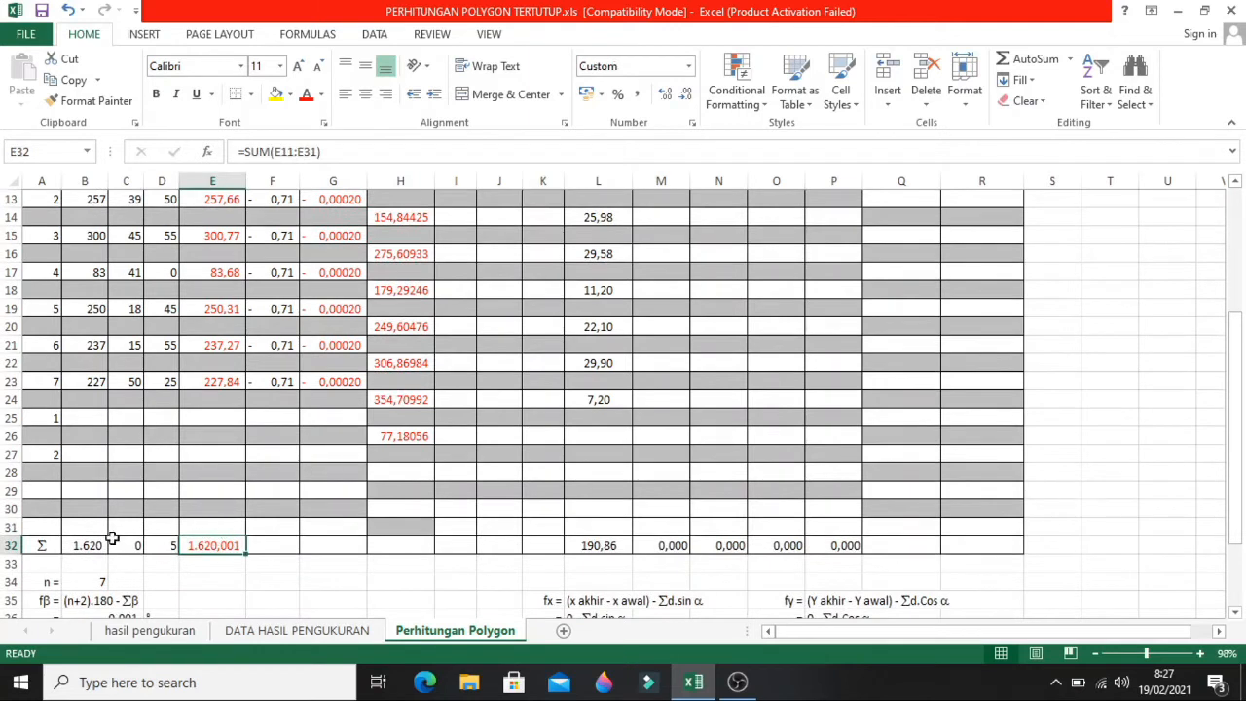
{"action": "left_click", "coordinate": [212, 568]}
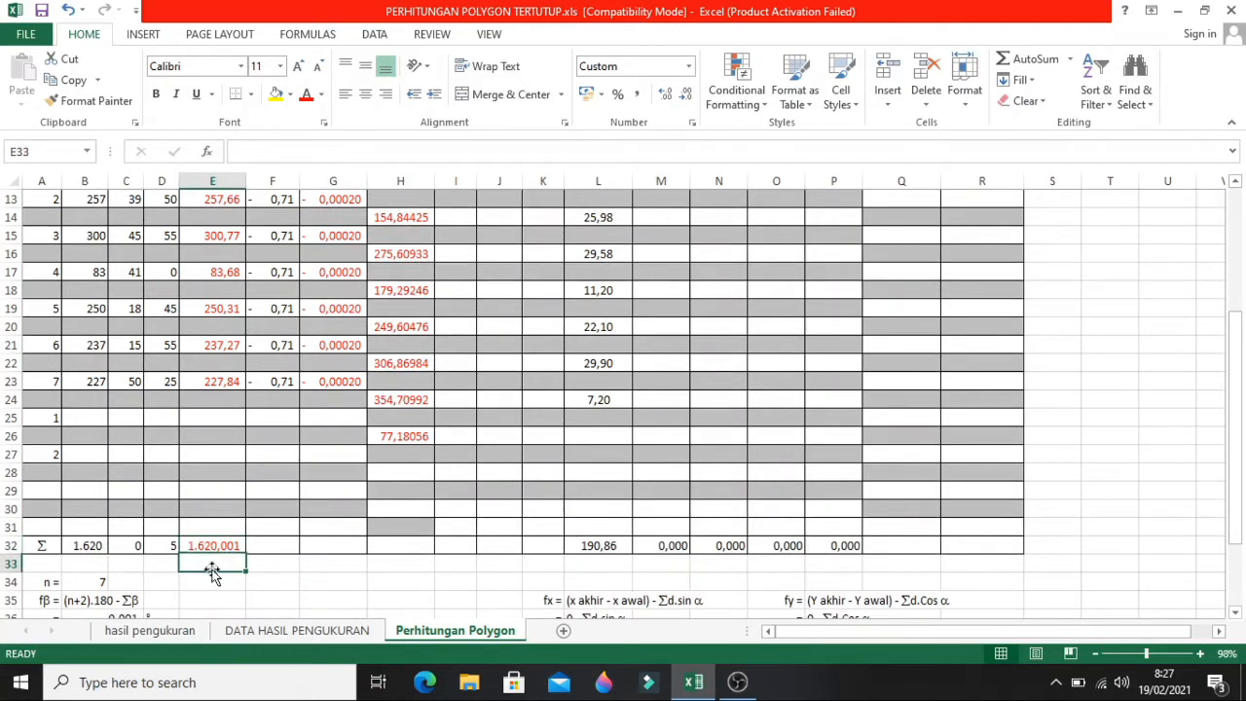
{"action": "left_click", "coordinate": [84, 545]}
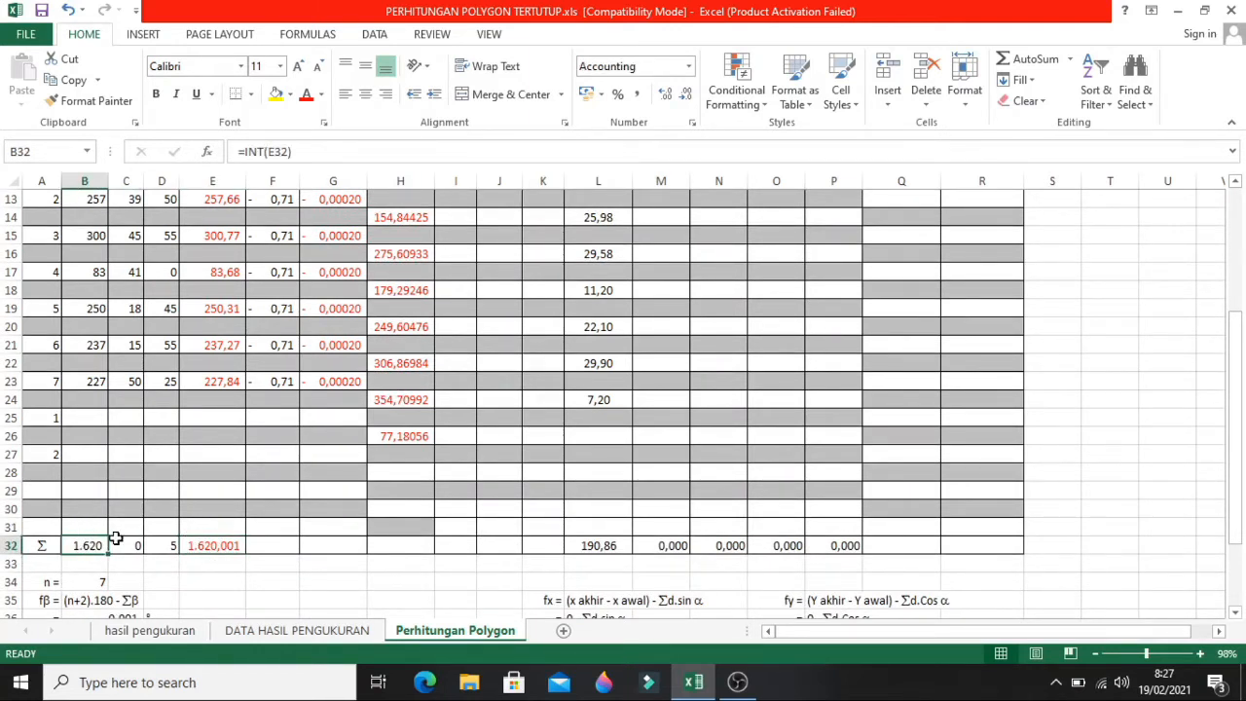
{"action": "left_click", "coordinate": [212, 544]}
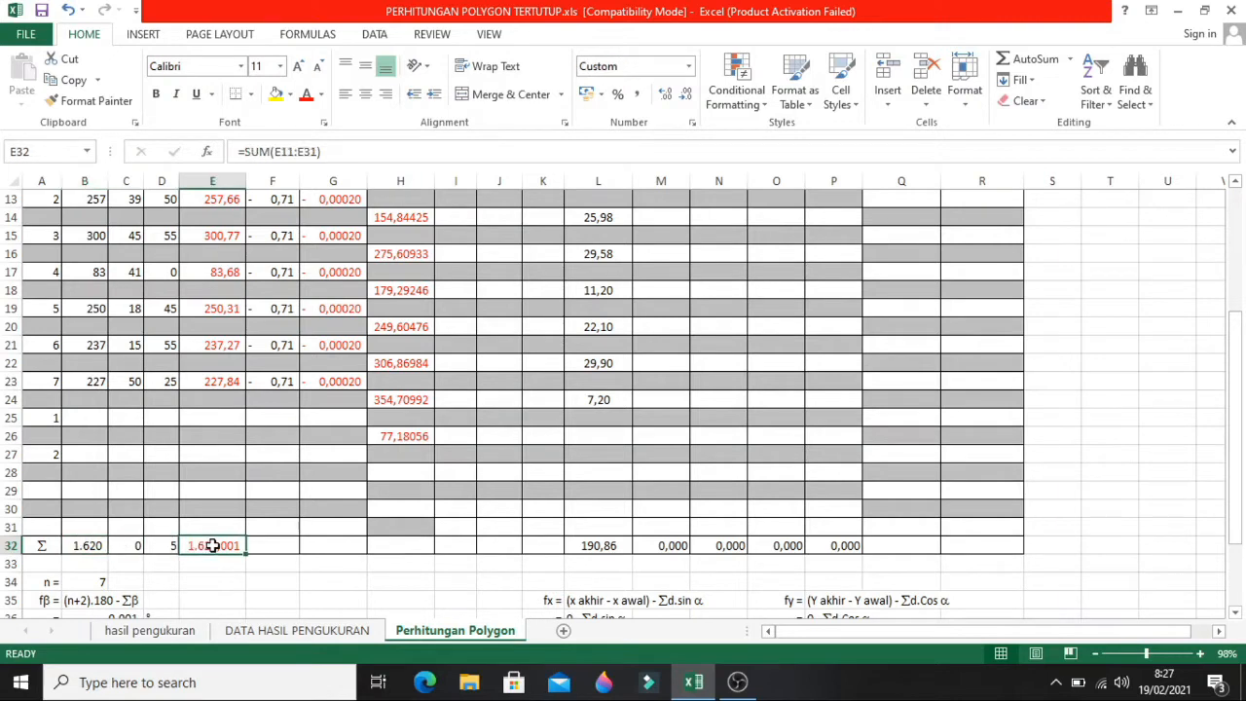
{"action": "scroll", "coordinate": [220, 536], "scroll_direction": "up", "scroll_amount": 2}
{"action": "scroll", "coordinate": [221, 536], "scroll_direction": "down", "scroll_amount": 2}
{"action": "left_click", "coordinate": [91, 547]}
{"action": "left_click", "coordinate": [131, 548]}
{"action": "left_click", "coordinate": [157, 548]}
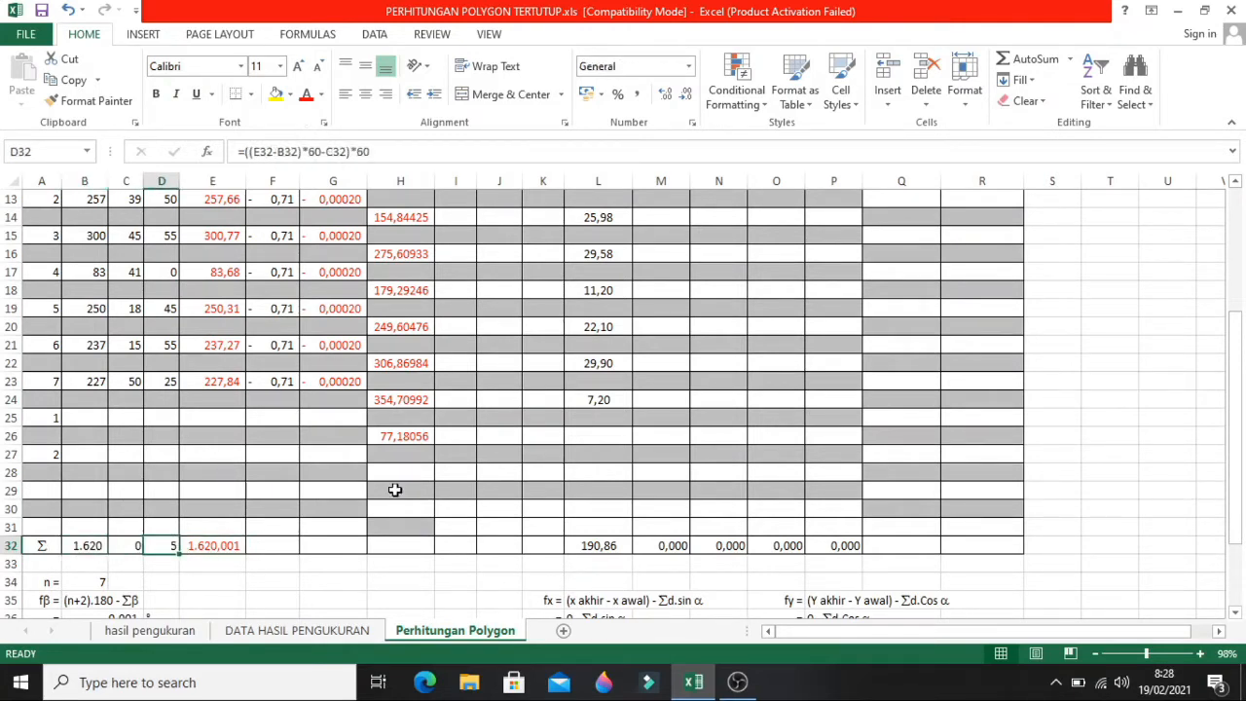
- Enter =INT(H12) in I12 to extract the whole degrees of the first azimuth
{"action": "scroll", "coordinate": [419, 482], "scroll_direction": "up", "scroll_amount": 3}
{"action": "left_click", "coordinate": [455, 351]}
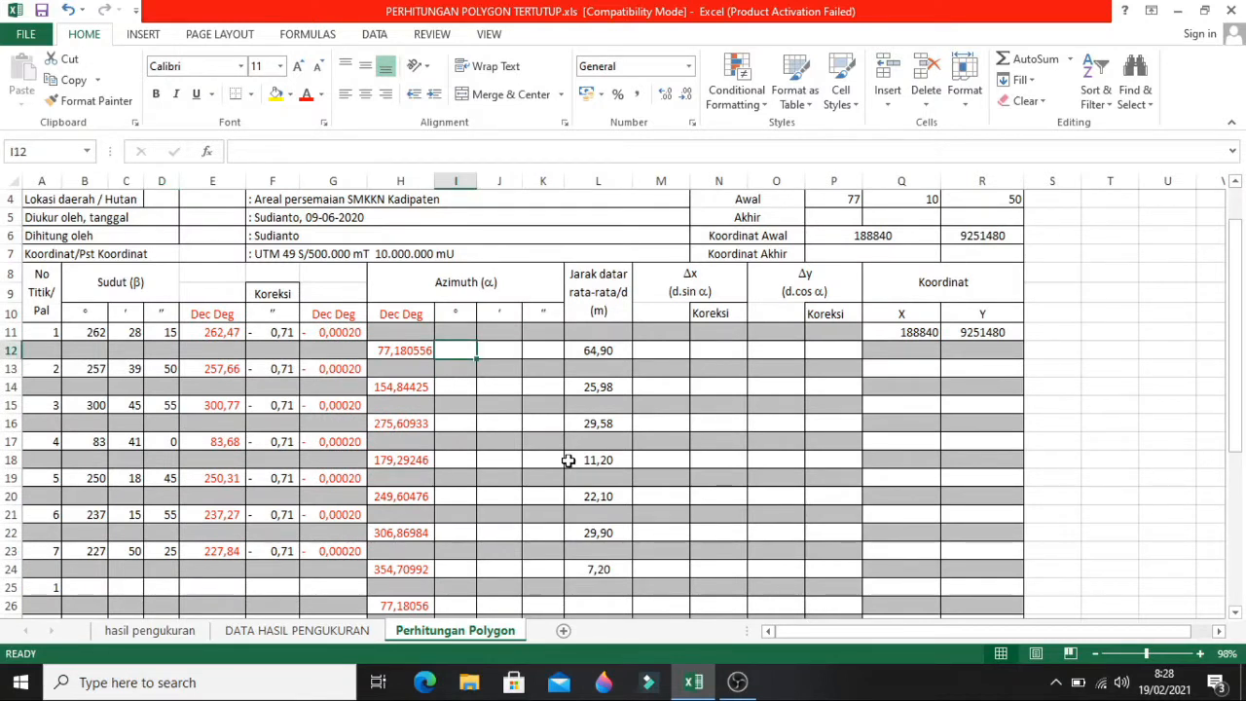
{"action": "type", "text": "="}
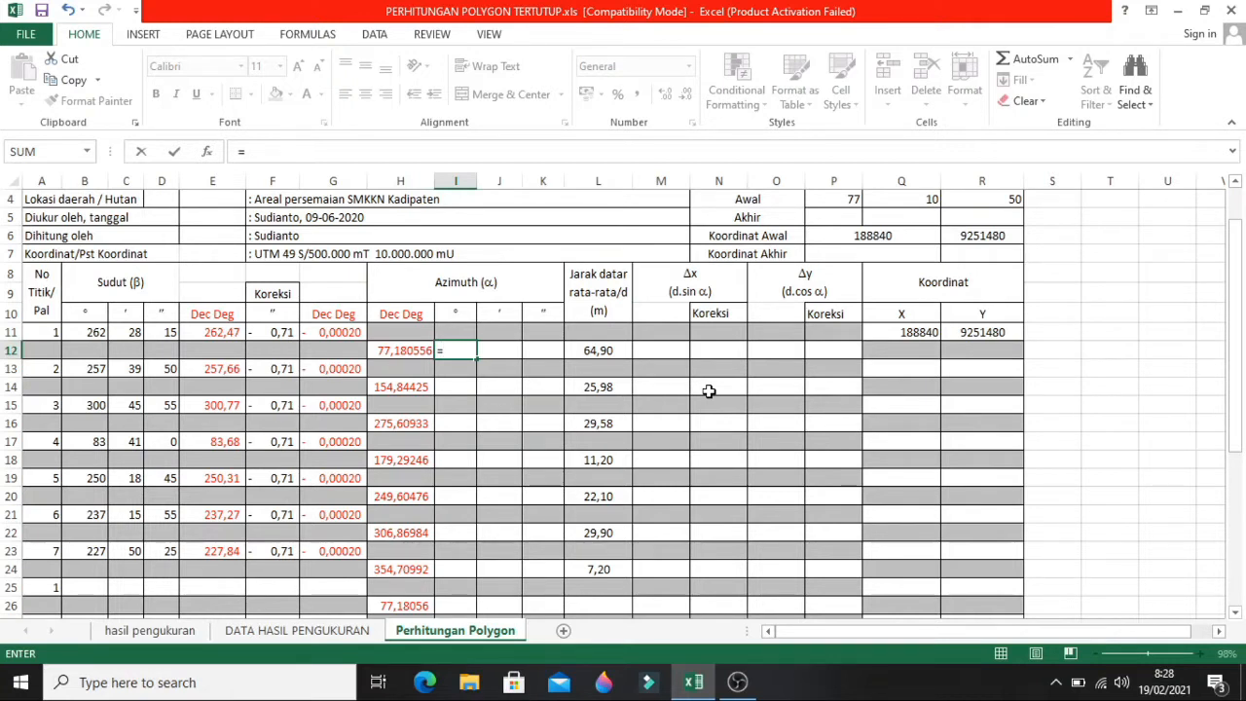
{"action": "type", "text": "INT"}
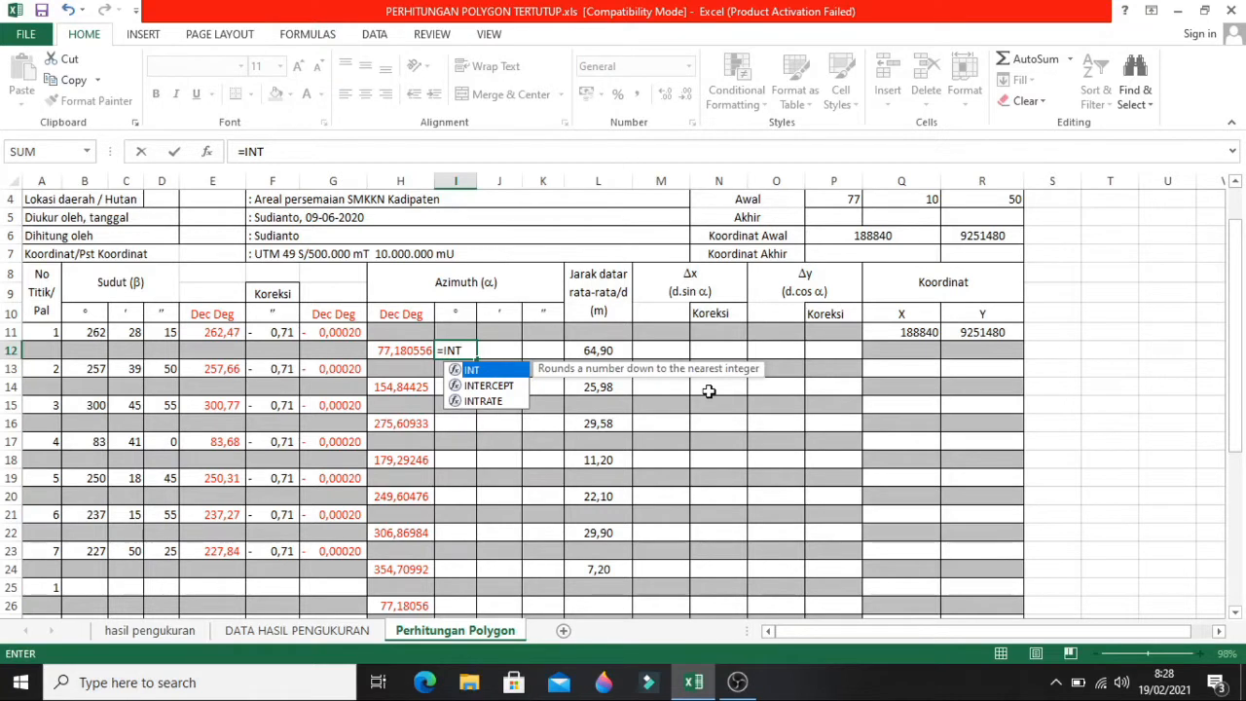
{"action": "type", "text": "("}
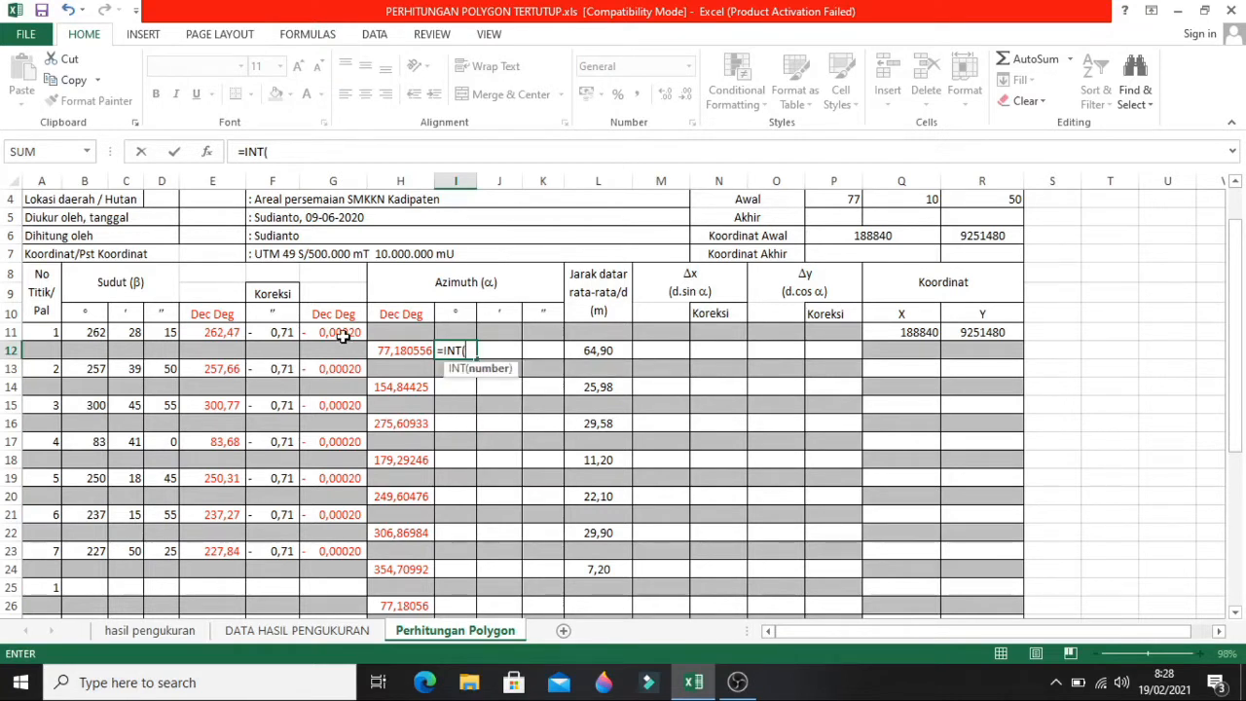
{"action": "left_click", "coordinate": [409, 349]}
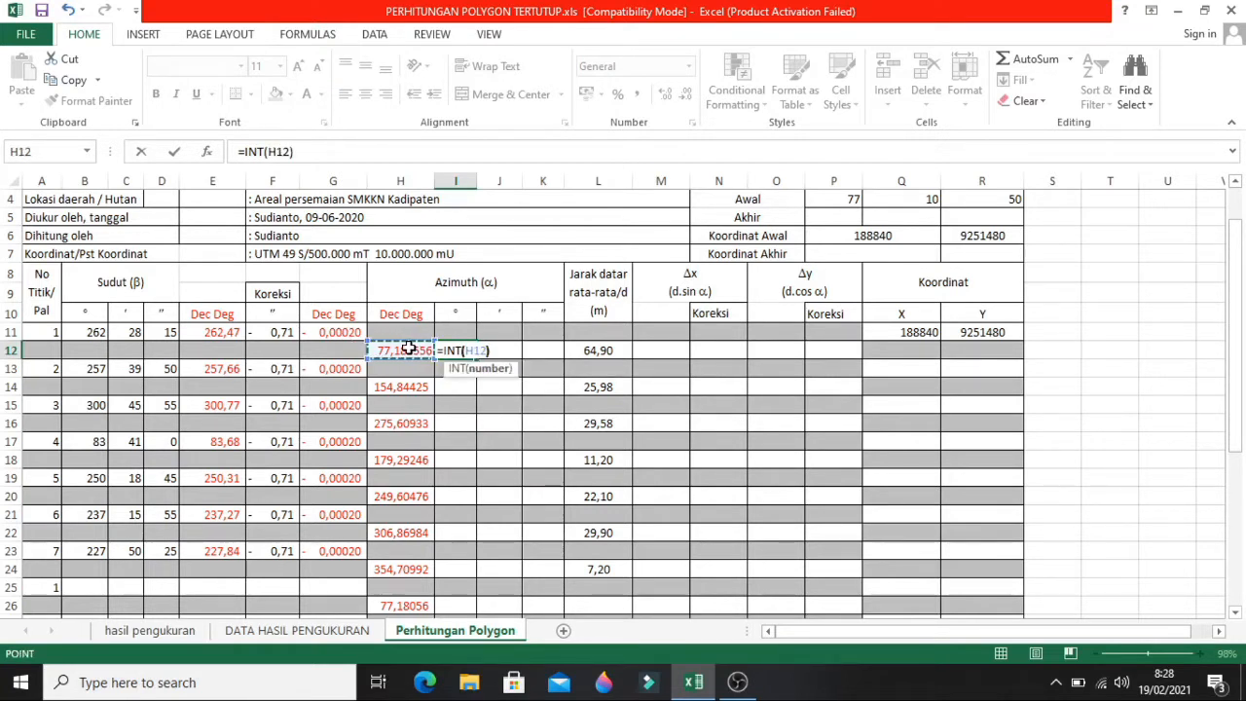
{"action": "key", "text": "Return"}
- Enter =(H12-I12)*60 in J12 to convert the first azimuth's decimal remainder to minutes
{"action": "left_click", "coordinate": [500, 352]}
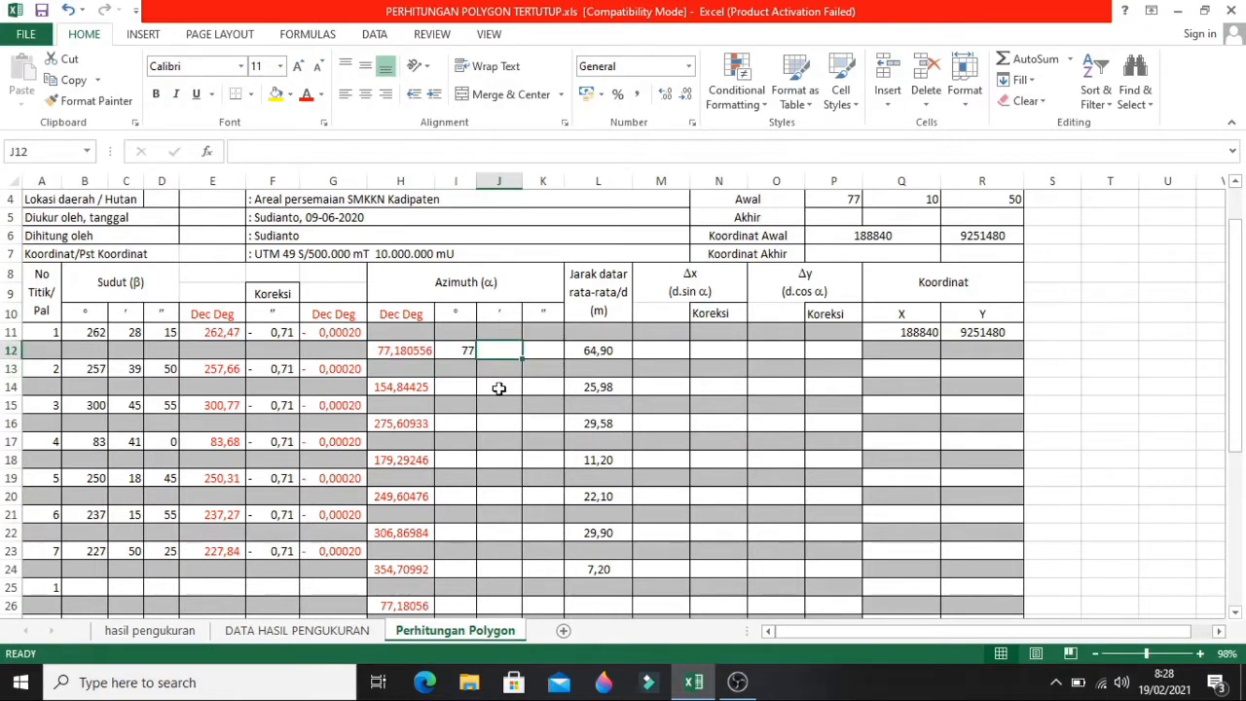
{"action": "type", "text": "=("}
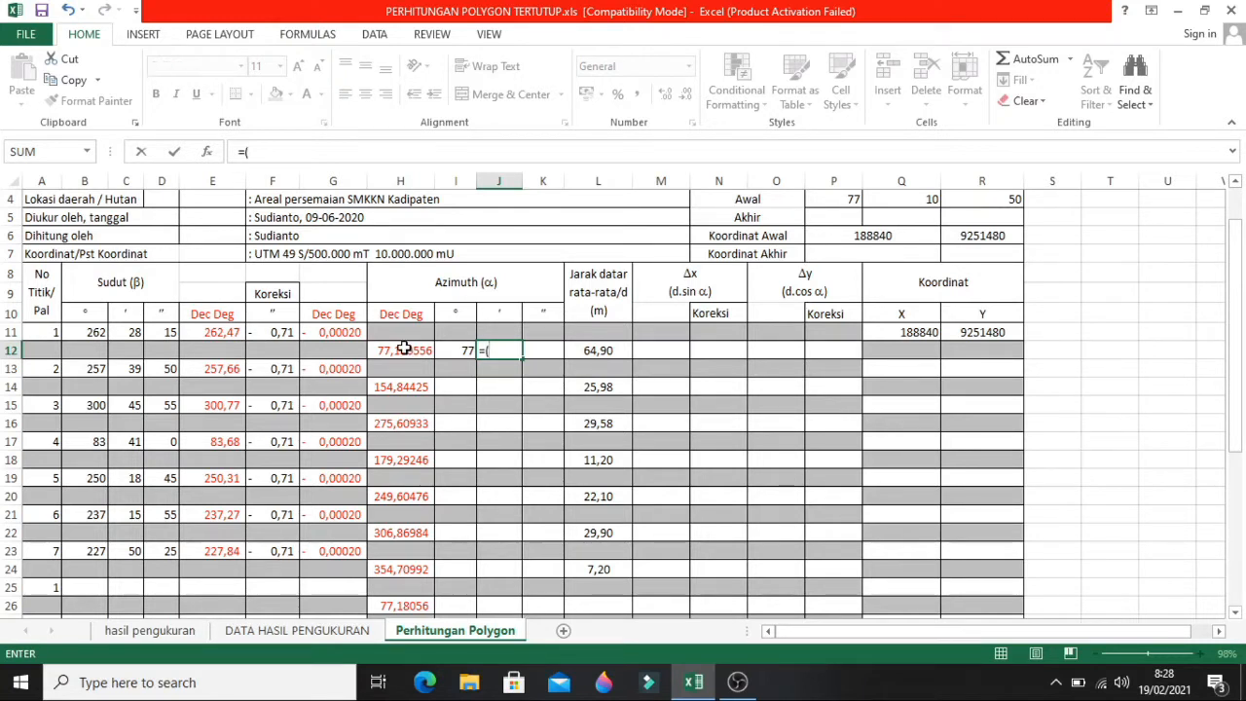
{"action": "left_click", "coordinate": [403, 348]}
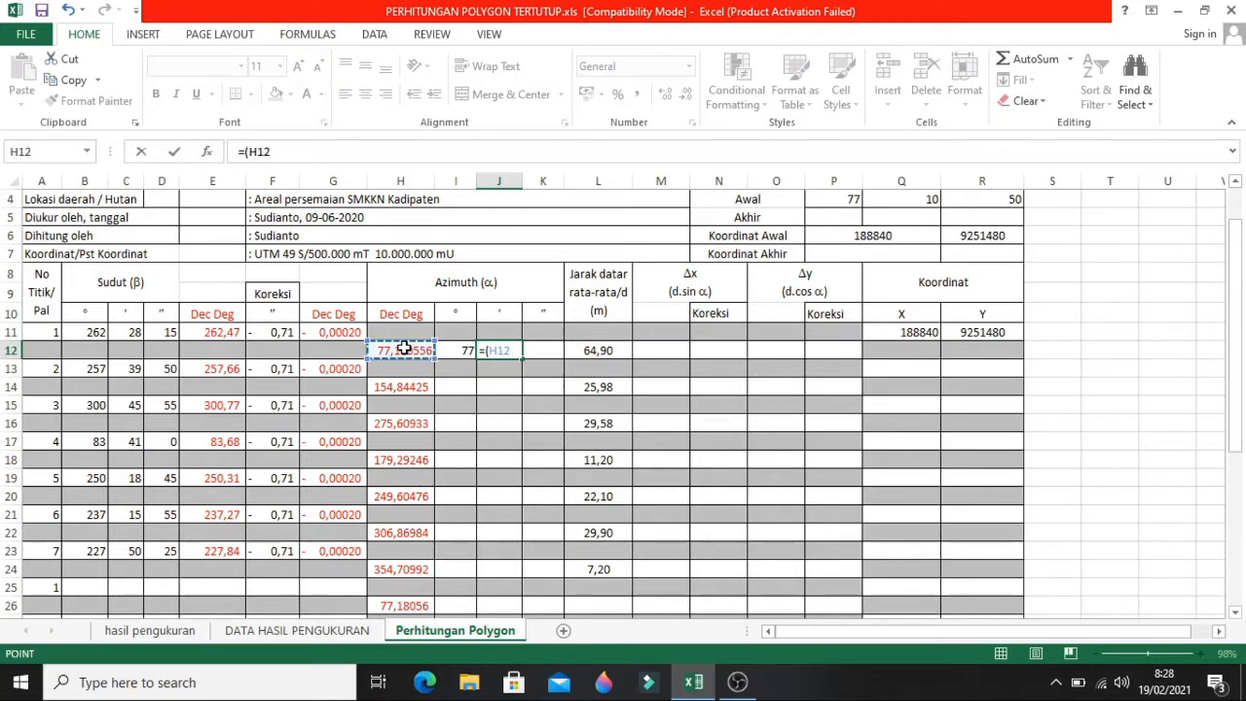
{"action": "type", "text": "-"}
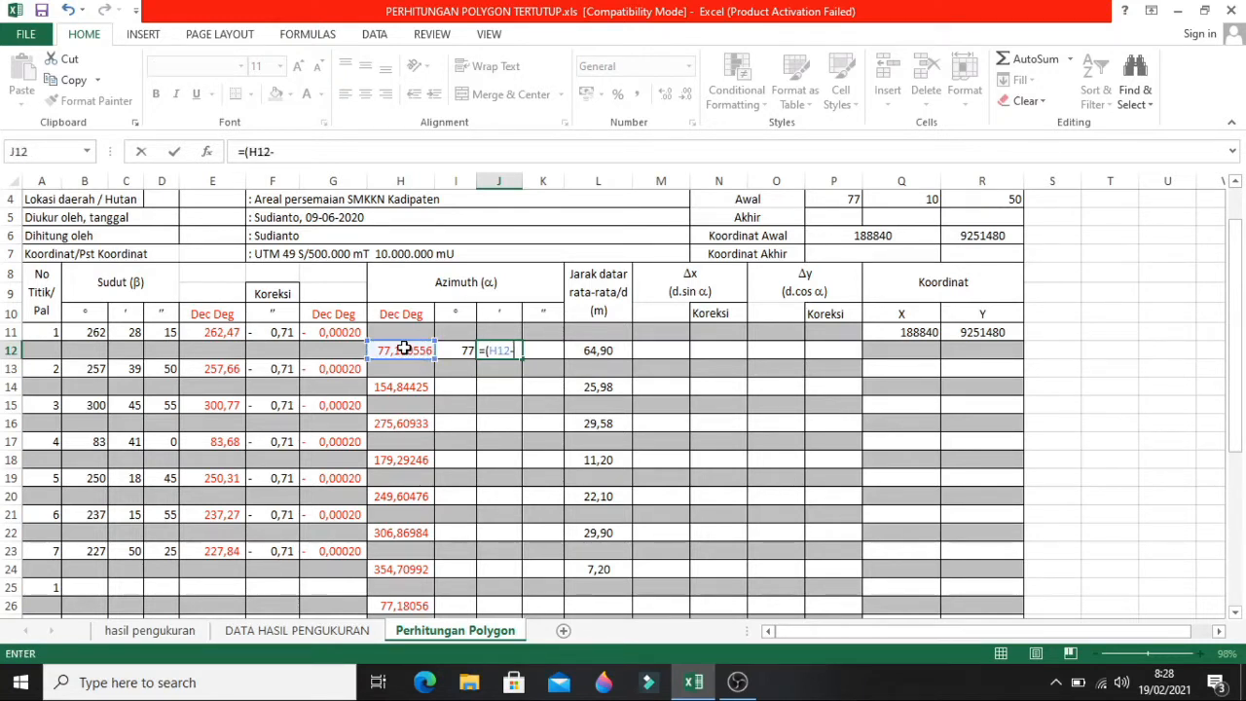
{"action": "left_click", "coordinate": [456, 349]}
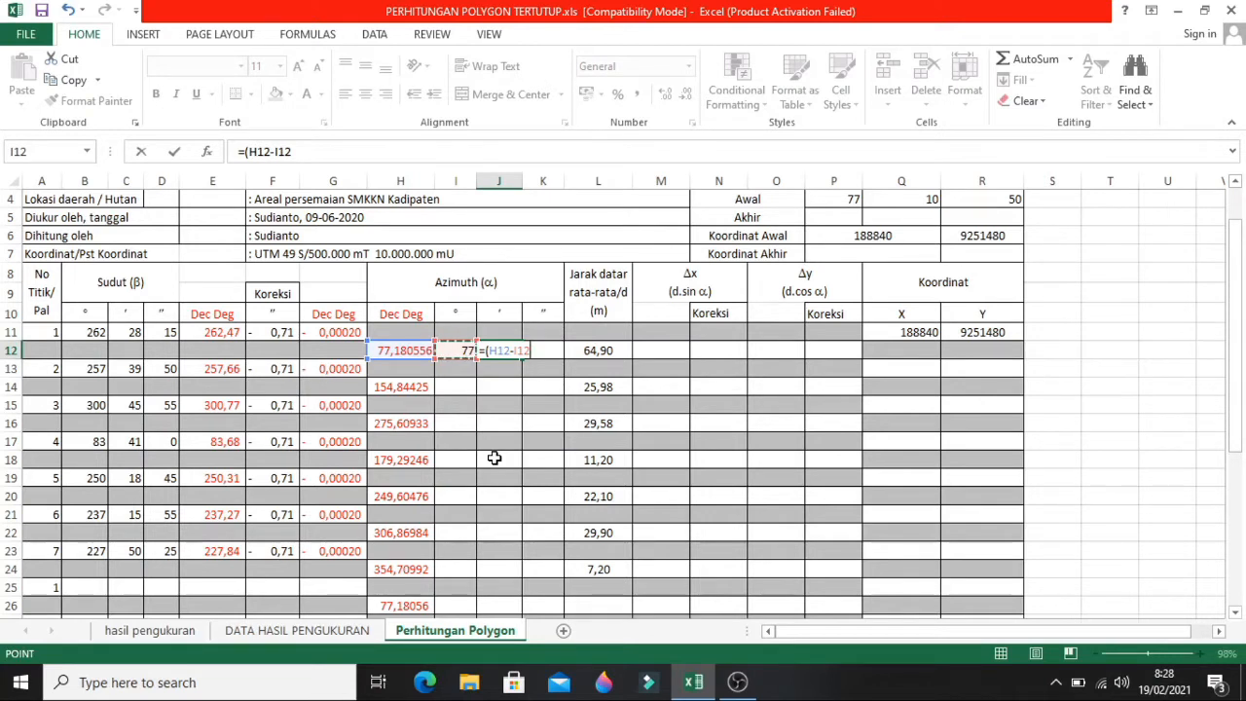
{"action": "type", "text": ")*"}
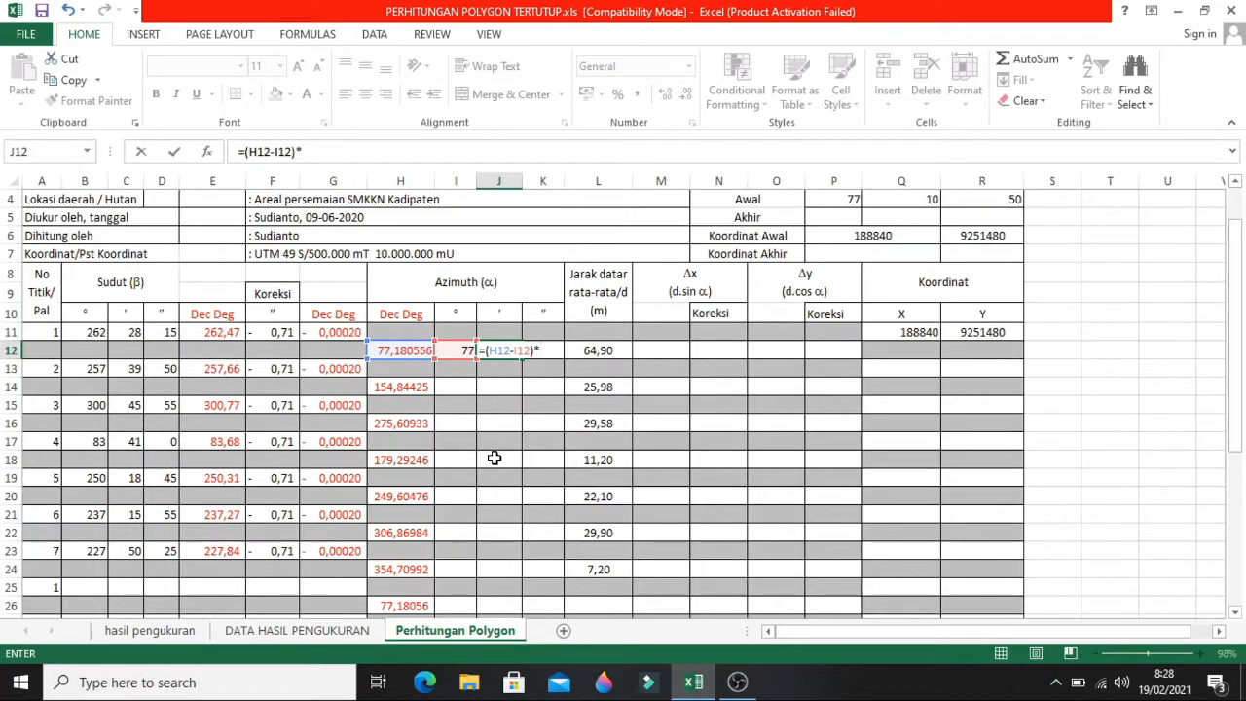
{"action": "type", "text": "60"}
{"action": "key", "text": "Return"}
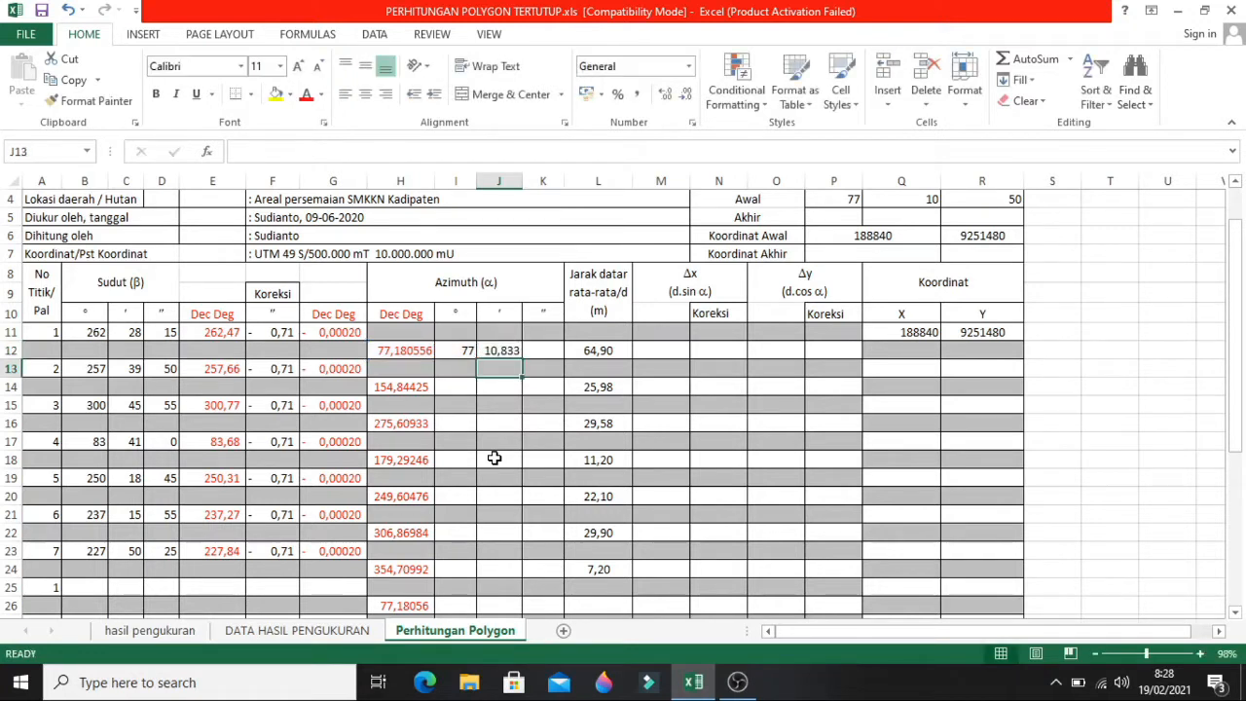
- Wrap the minutes formula in J12 with INT so it reads =INT((H12-I12)*60)
{"action": "left_click", "coordinate": [509, 347]}
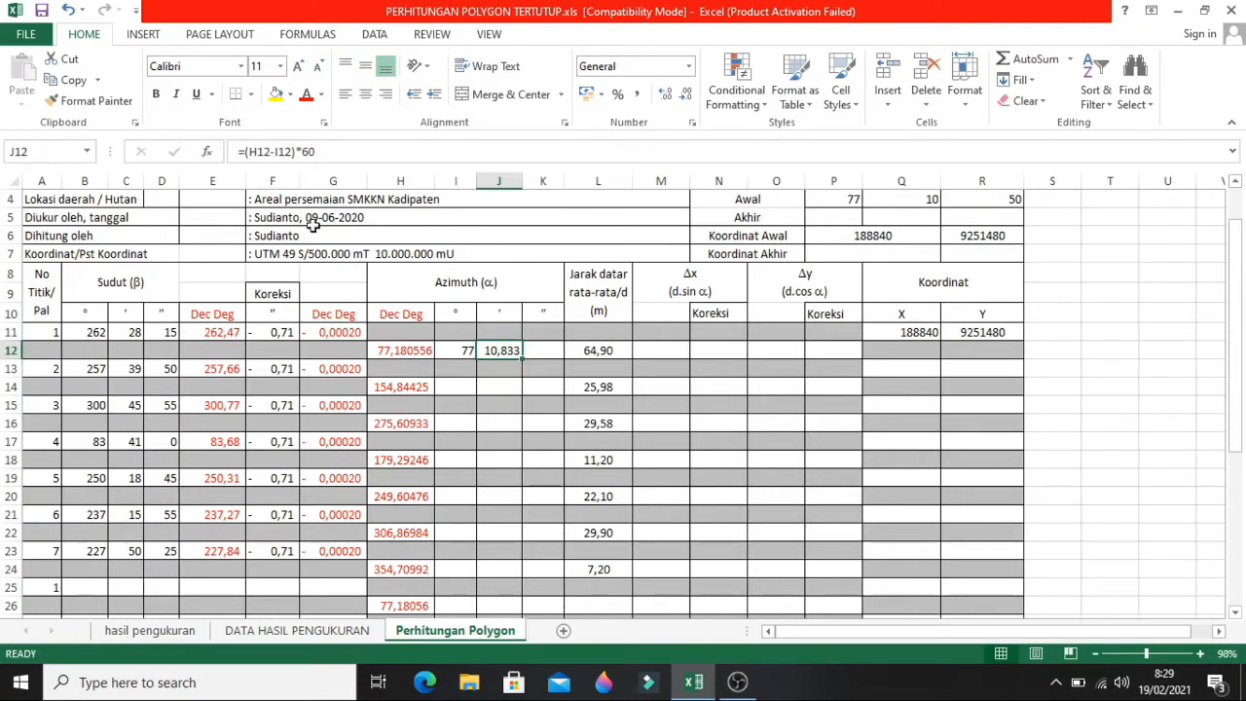
{"action": "left_click", "coordinate": [243, 152]}
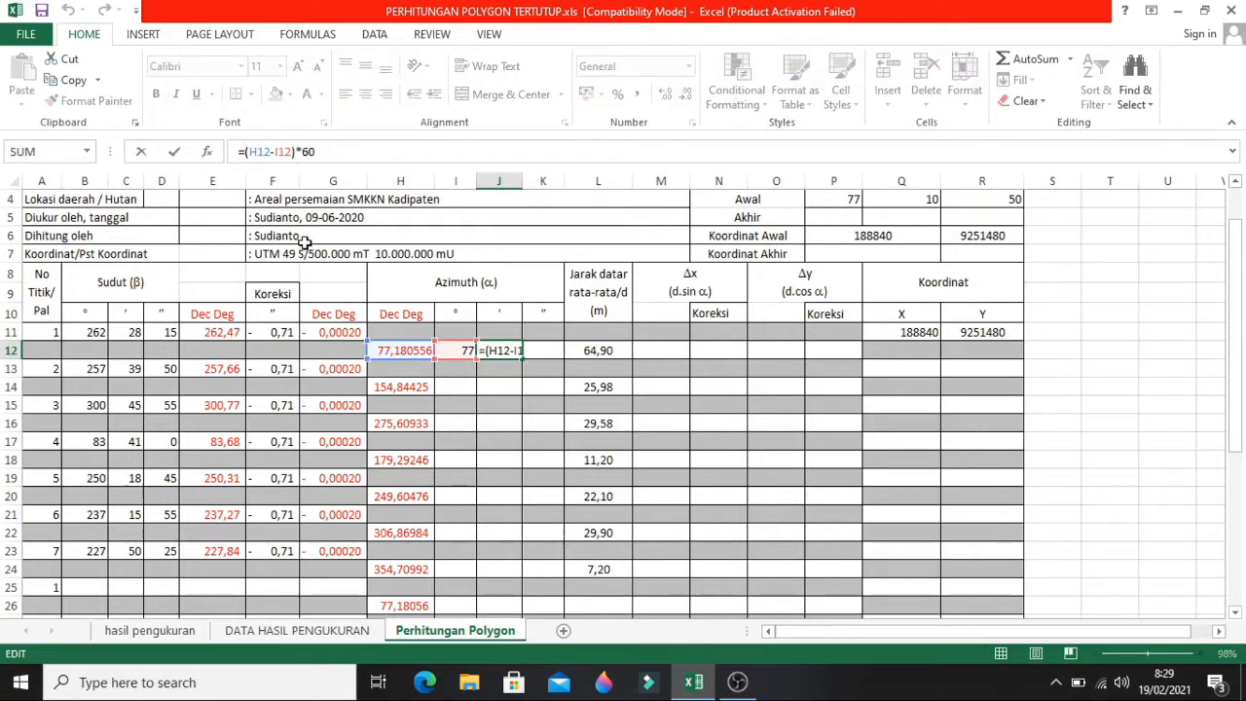
{"action": "type", "text": "INT"}
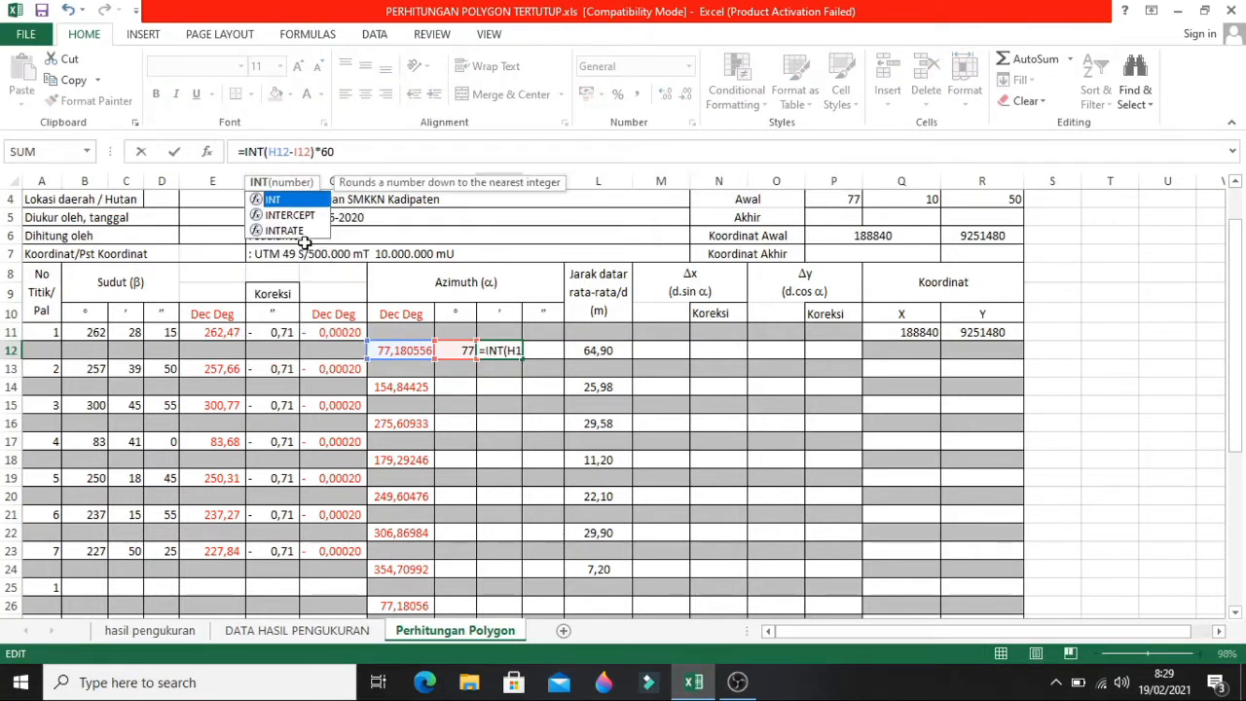
{"action": "type", "text": "("}
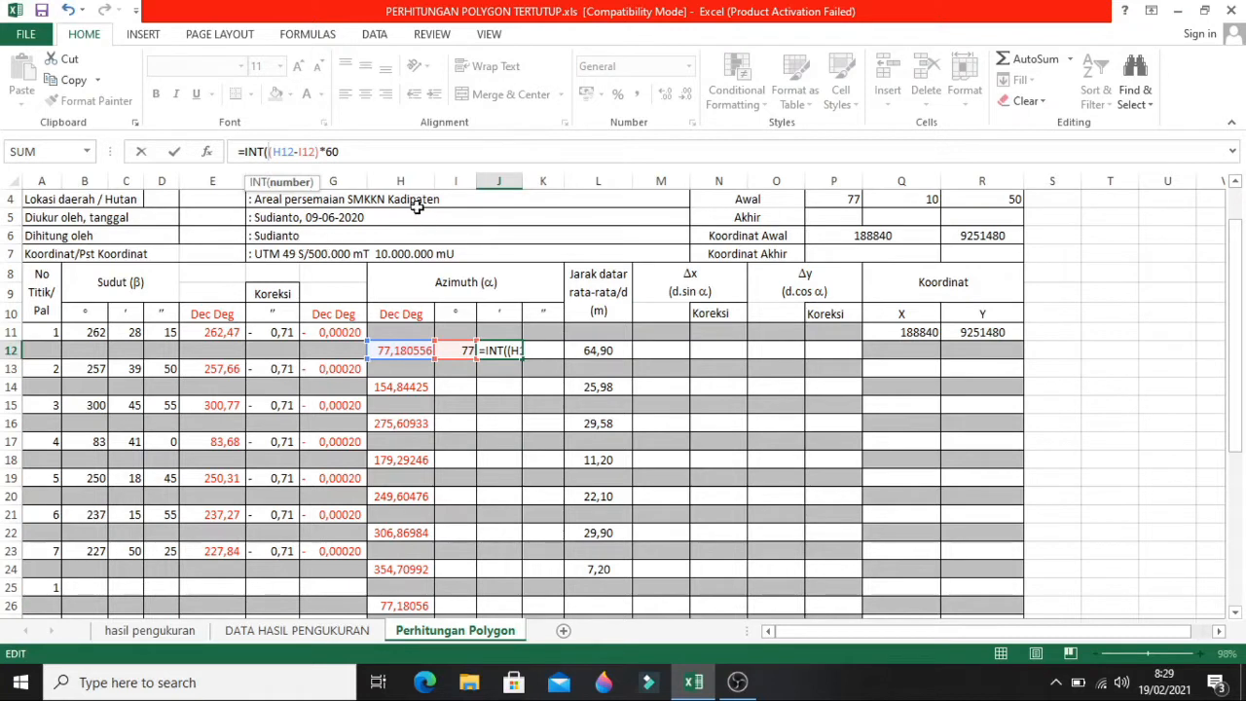
{"action": "left_click", "coordinate": [368, 151]}
{"action": "key", "text": "Return"}
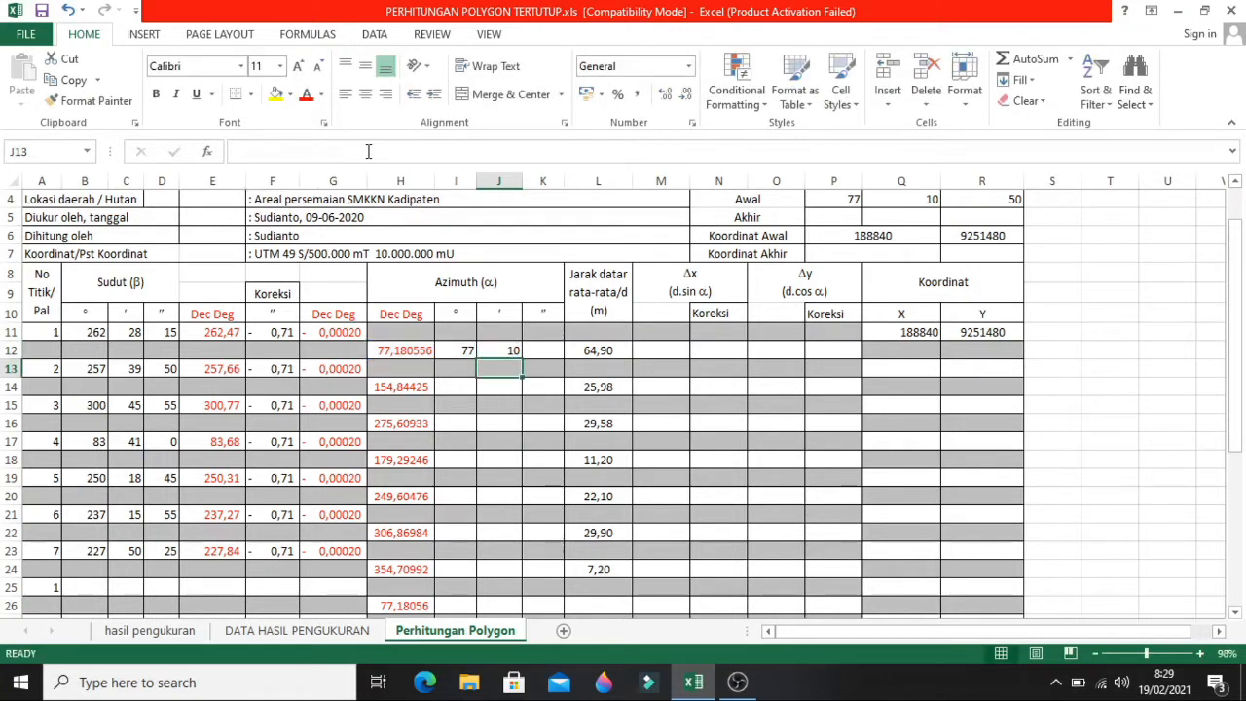
{"action": "left_click", "coordinate": [510, 352]}
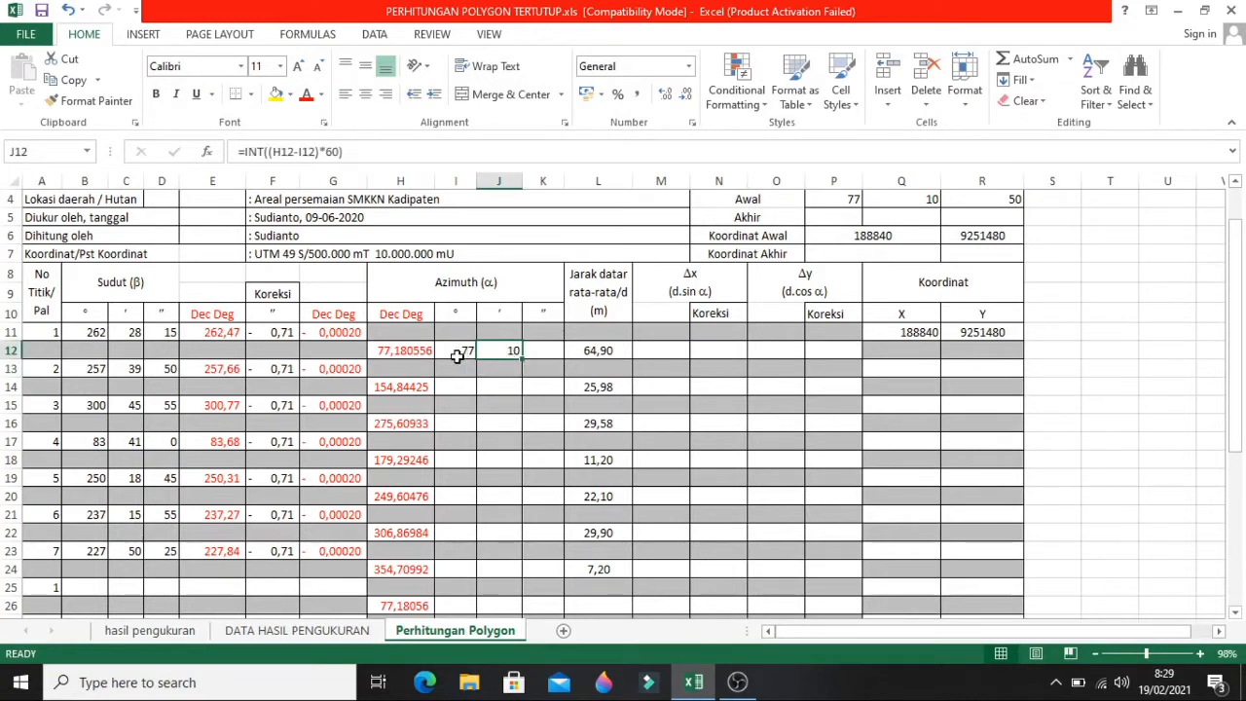
- Enter =(H12-I12)*60 in K12, the seconds cell of the first azimuth
{"action": "left_click", "coordinate": [547, 352]}
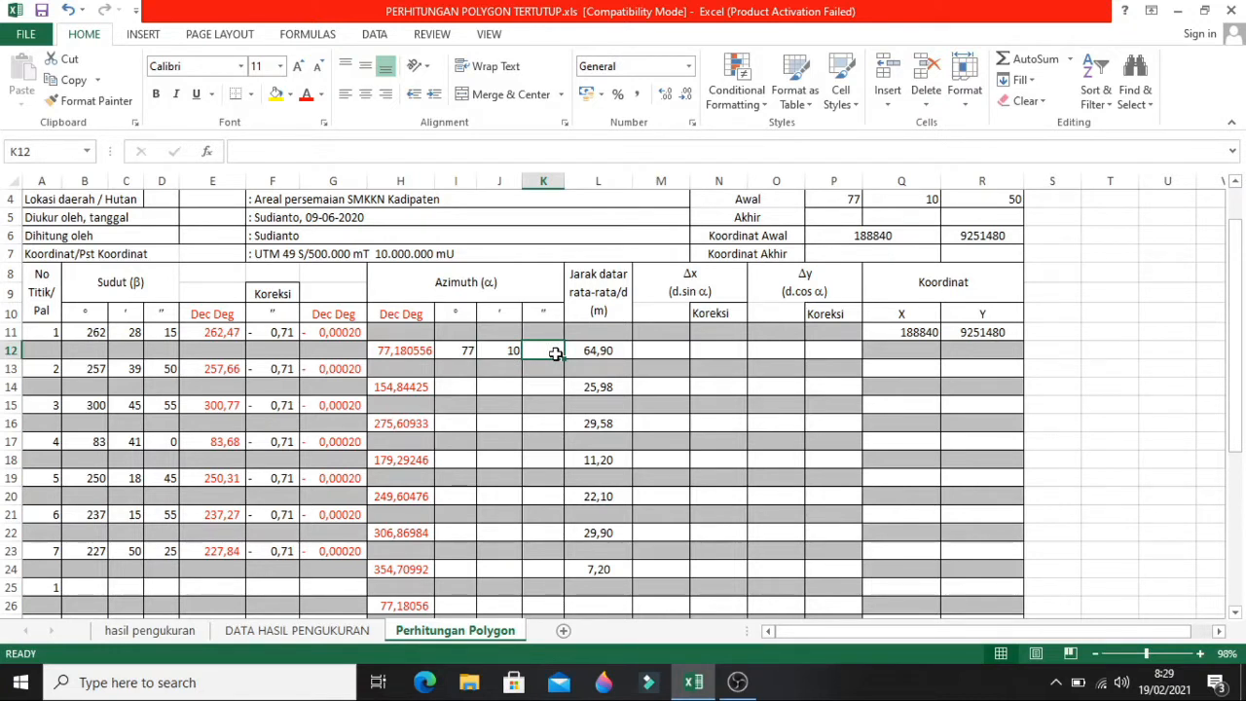
{"action": "type", "text": "="}
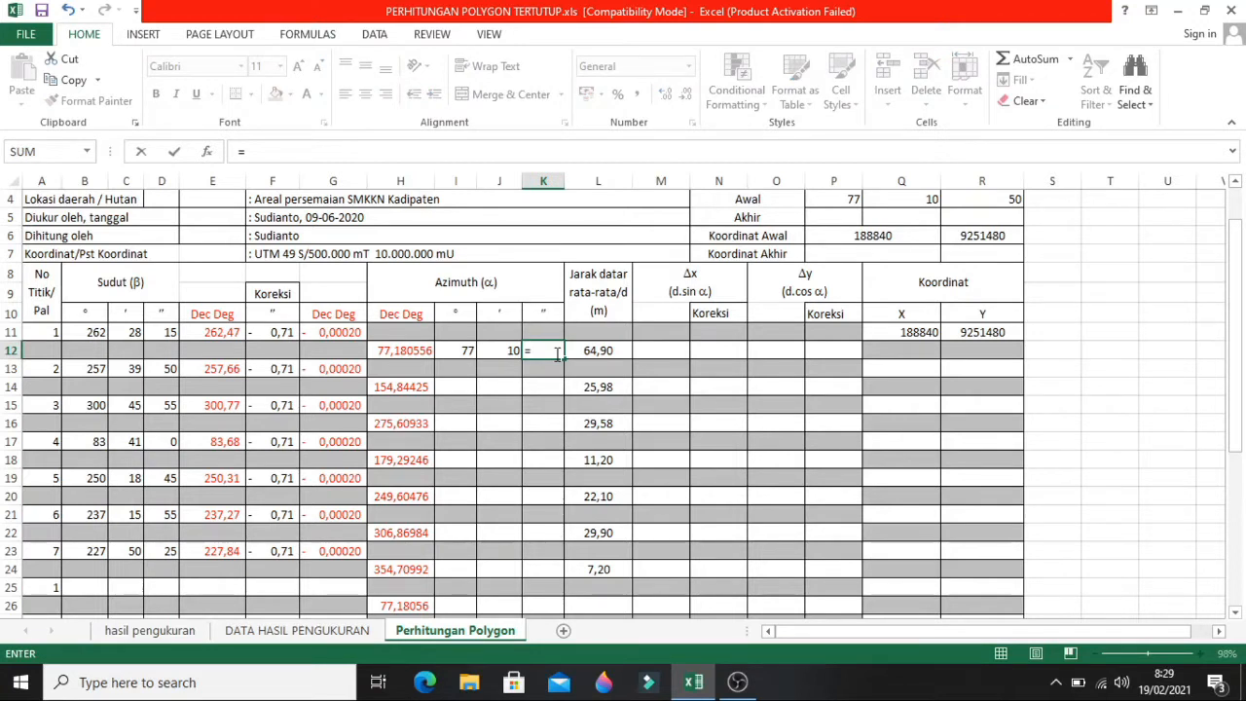
{"action": "type", "text": "("}
{"action": "left_click", "coordinate": [426, 352]}
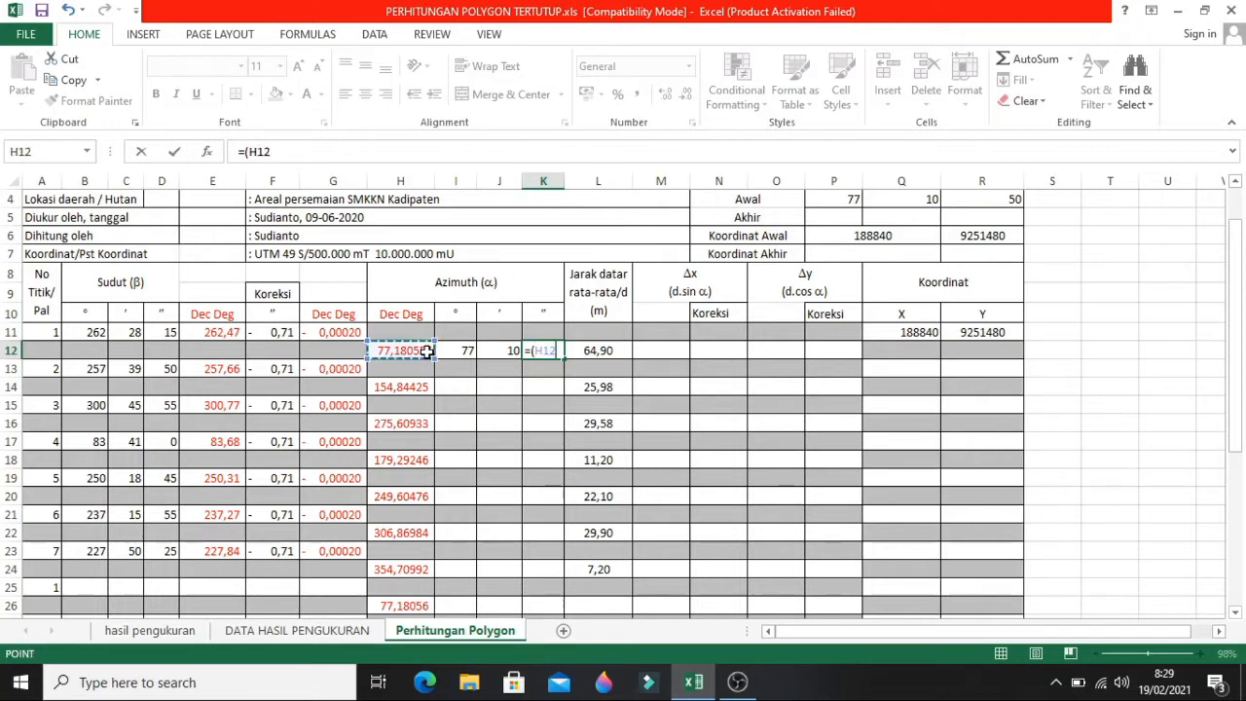
{"action": "type", "text": "-"}
{"action": "left_click", "coordinate": [456, 350]}
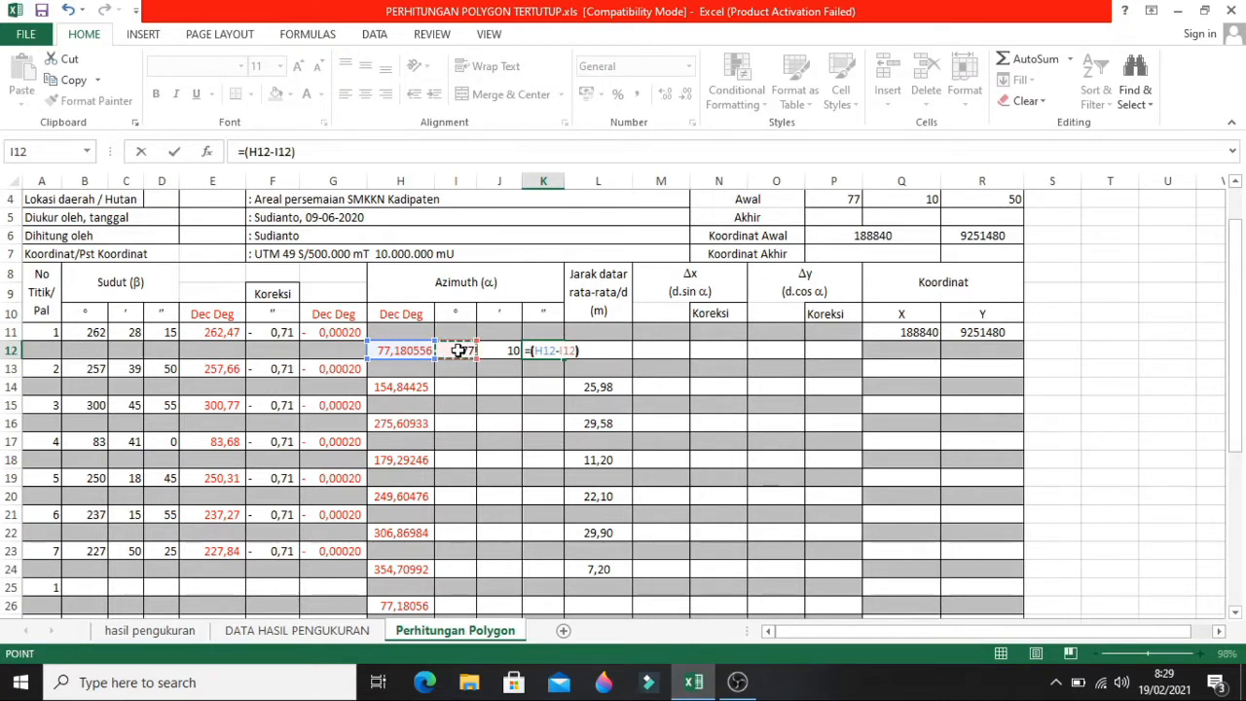
{"action": "type", "text": ")"}
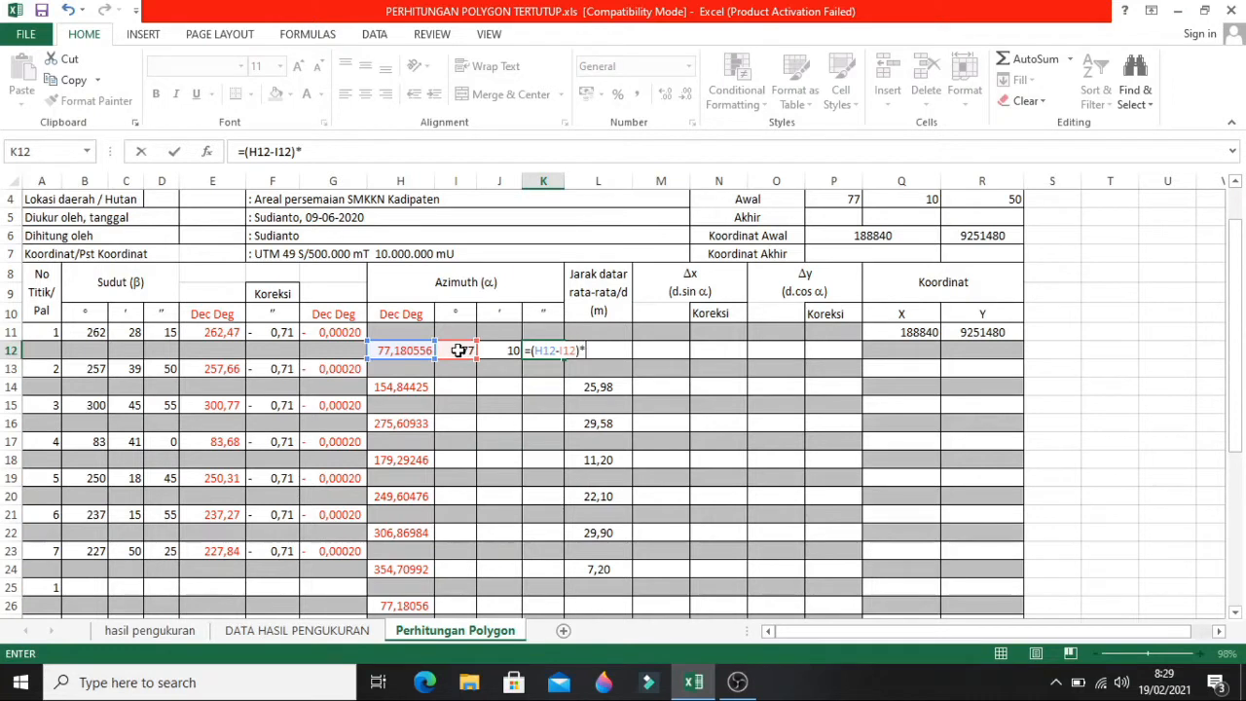
{"action": "type", "text": "*60"}
{"action": "key", "text": "Return"}
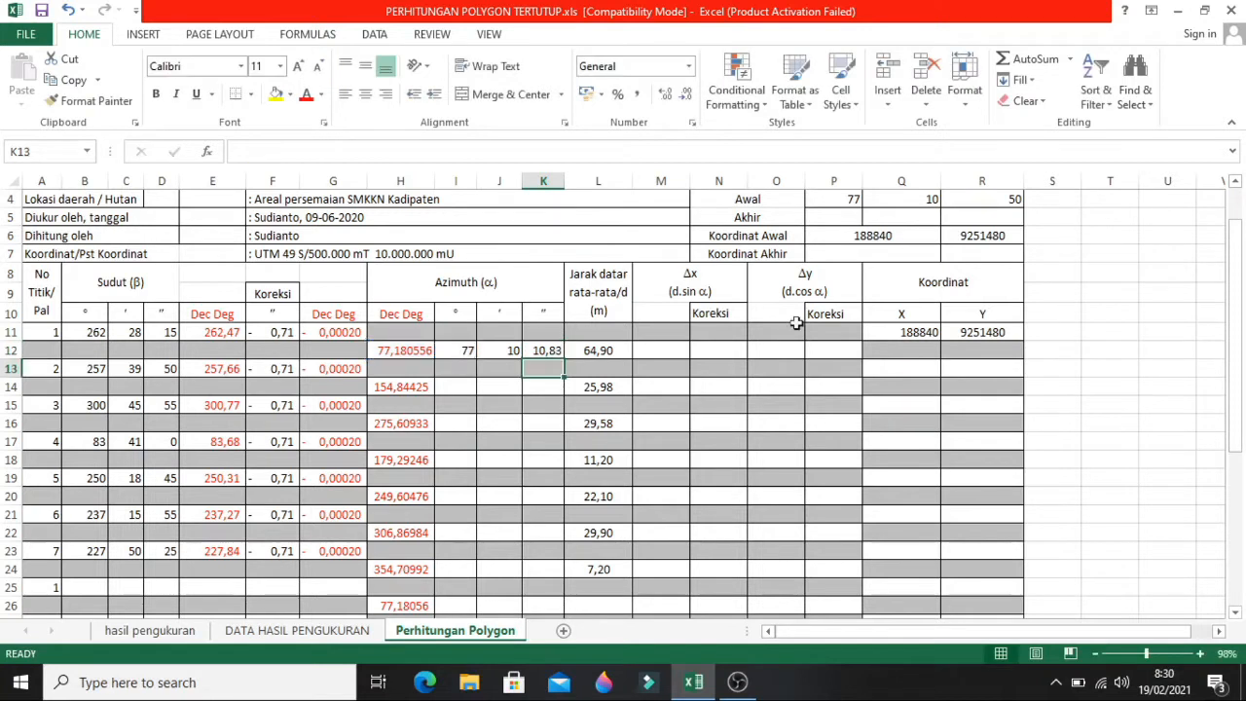
- Change the seconds formula of the first azimuth in K12 to =(((H12-I12)*60)-J12)*60
{"action": "left_click", "coordinate": [548, 347]}
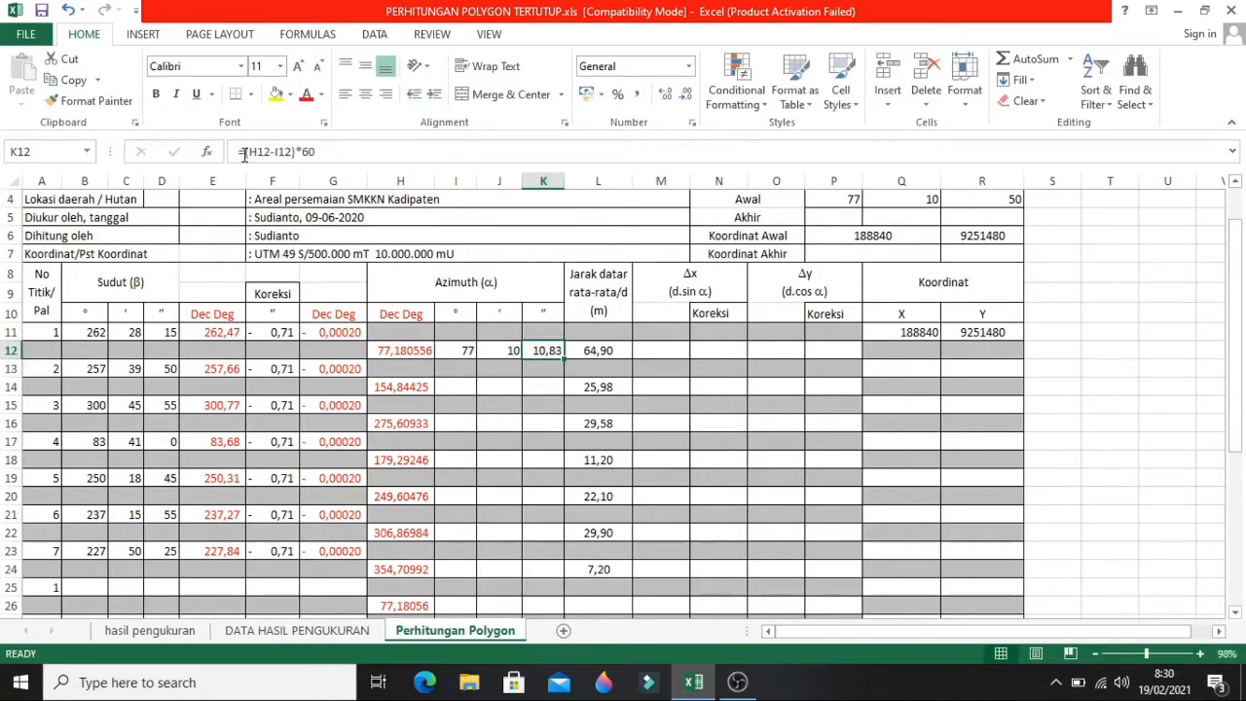
{"action": "left_click", "coordinate": [341, 156]}
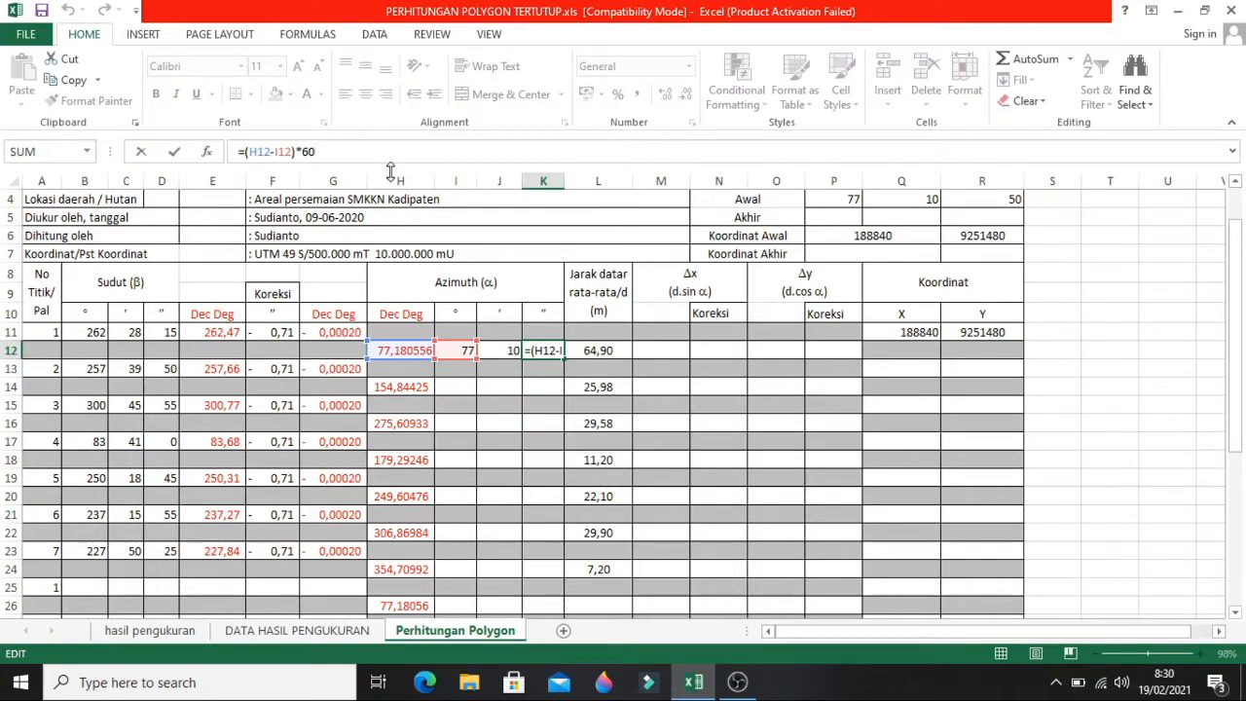
{"action": "type", "text": "-"}
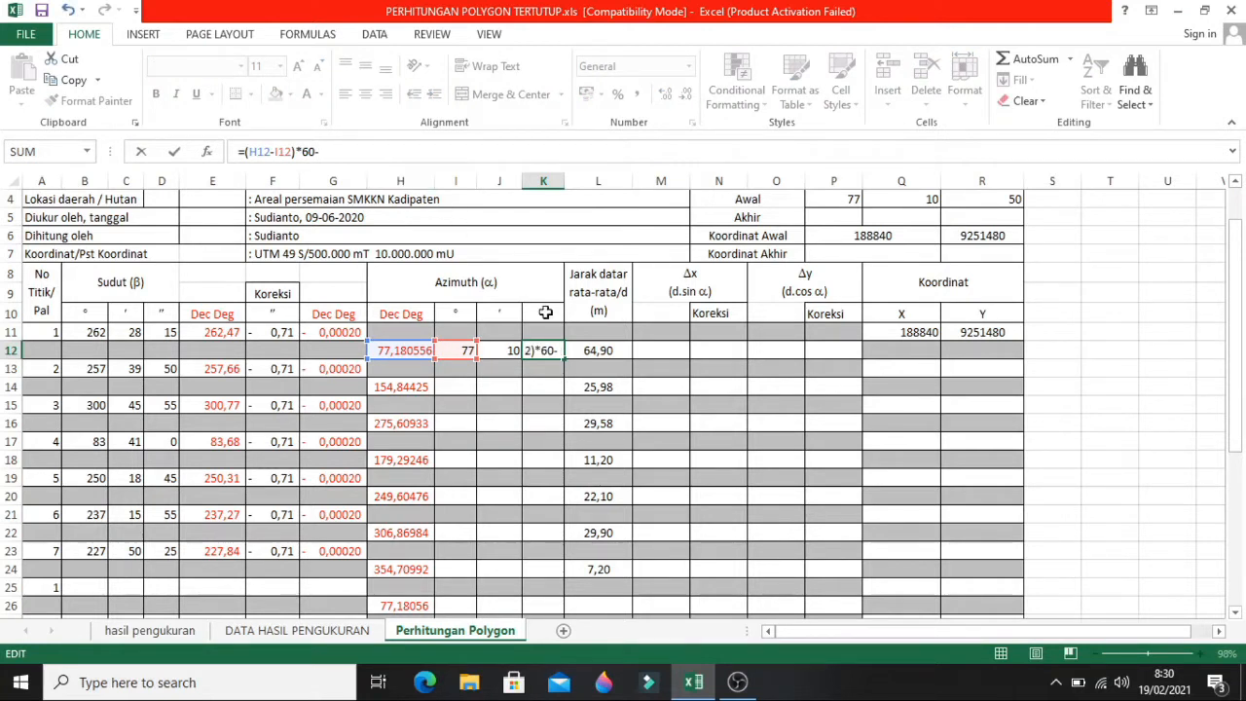
{"action": "left_click", "coordinate": [495, 350]}
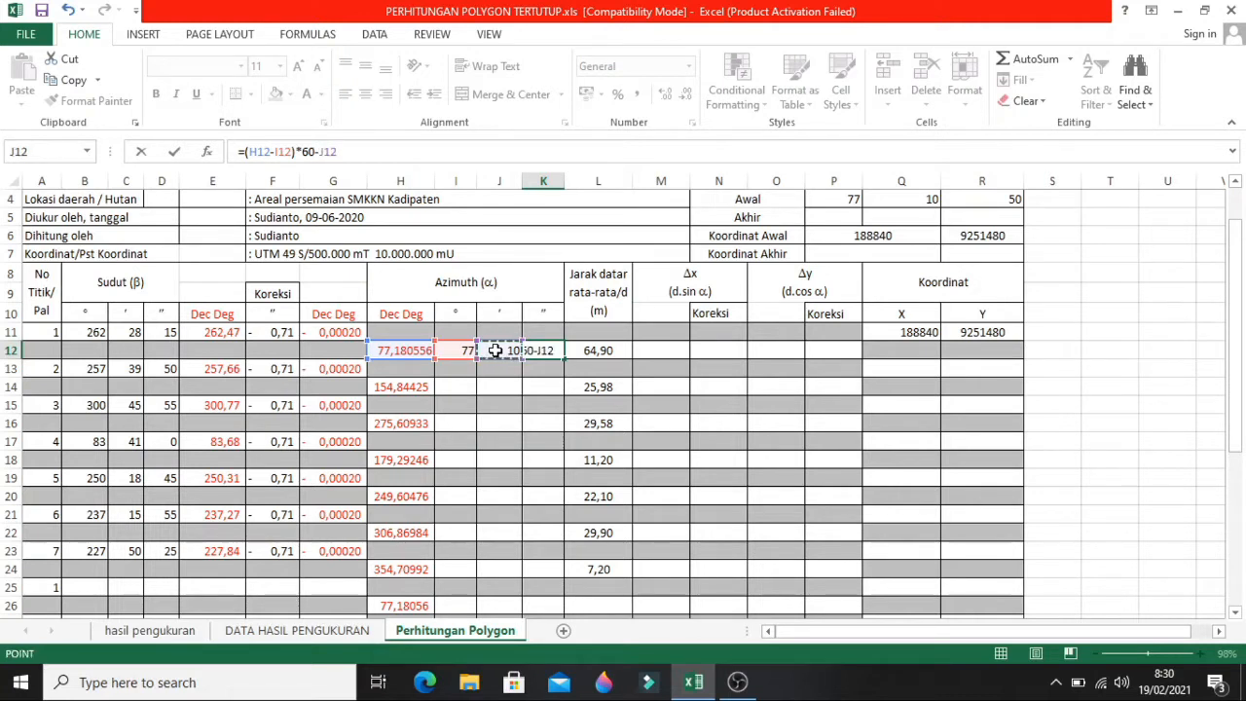
{"action": "type", "text": ")*60"}
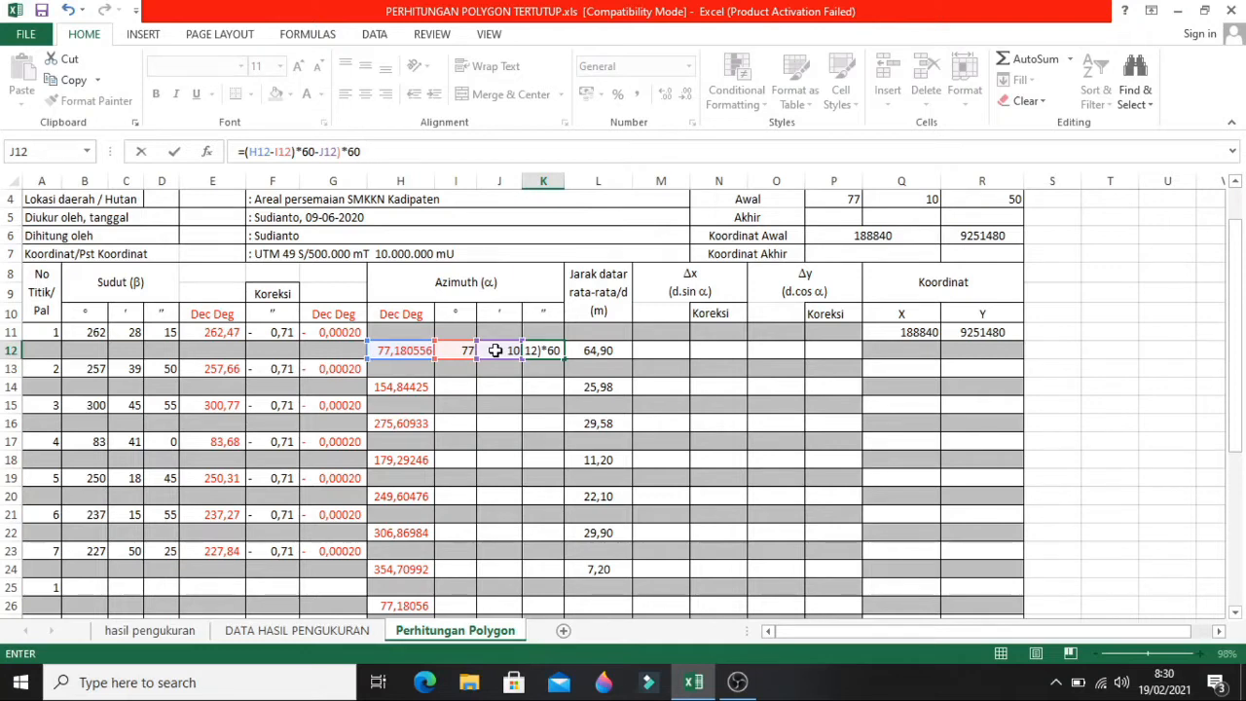
{"action": "key", "text": "Return"}
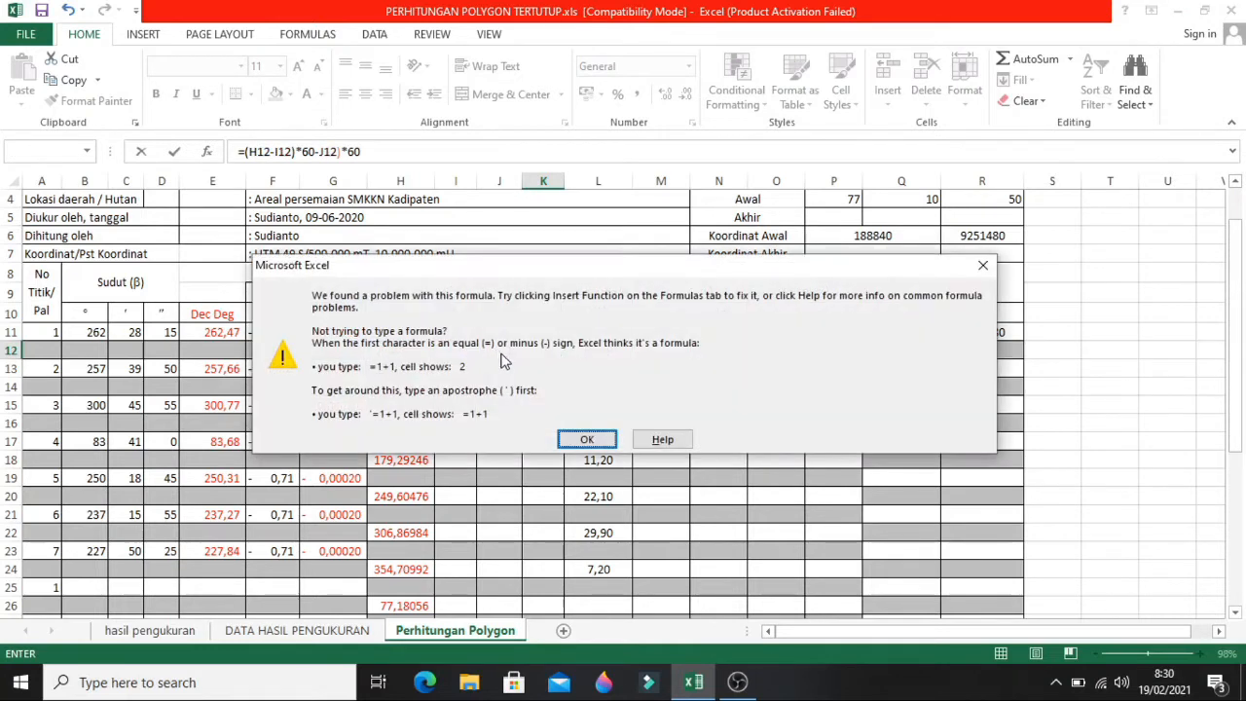
{"action": "left_click", "coordinate": [577, 439]}
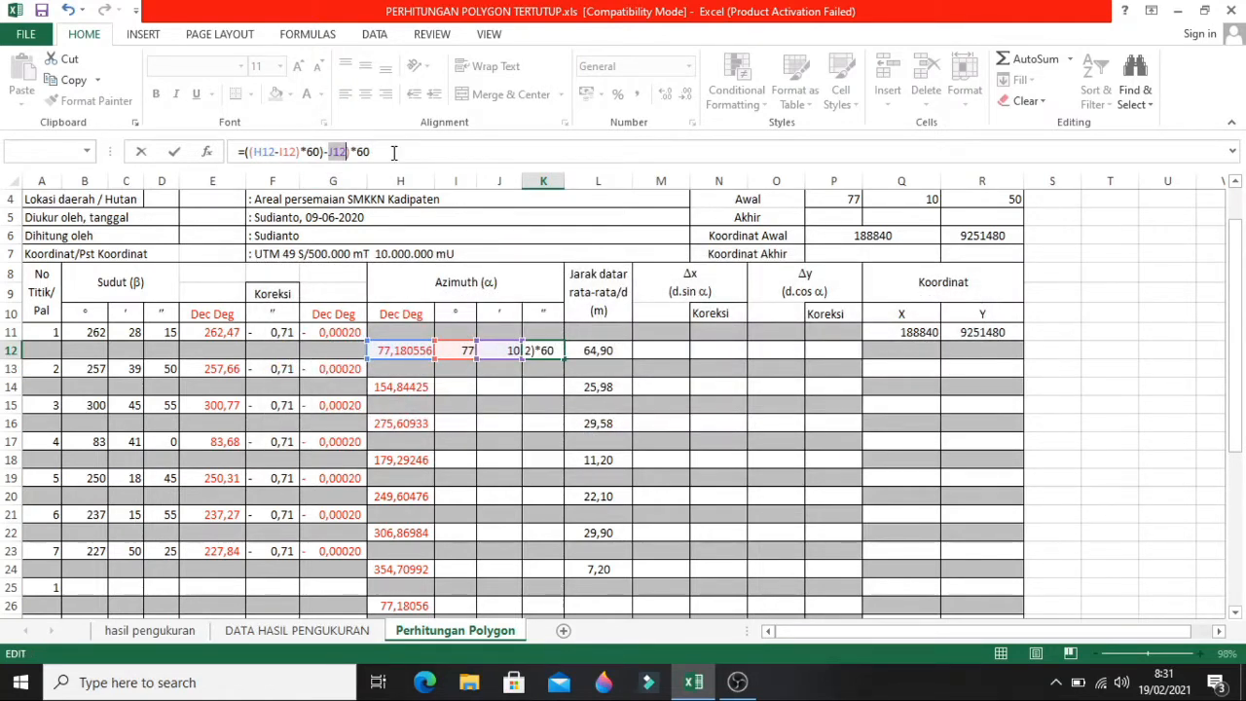
{"action": "left_click", "coordinate": [247, 152]}
{"action": "type", "text": "("}
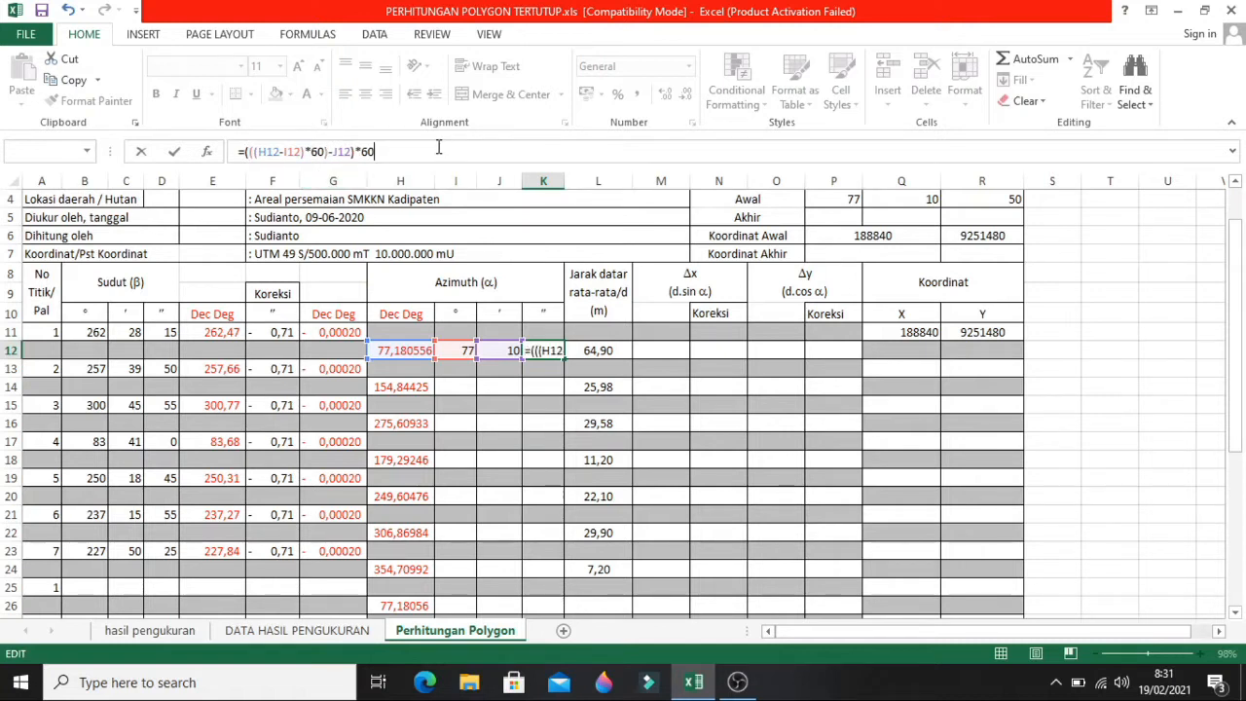
{"action": "key", "text": "Return"}
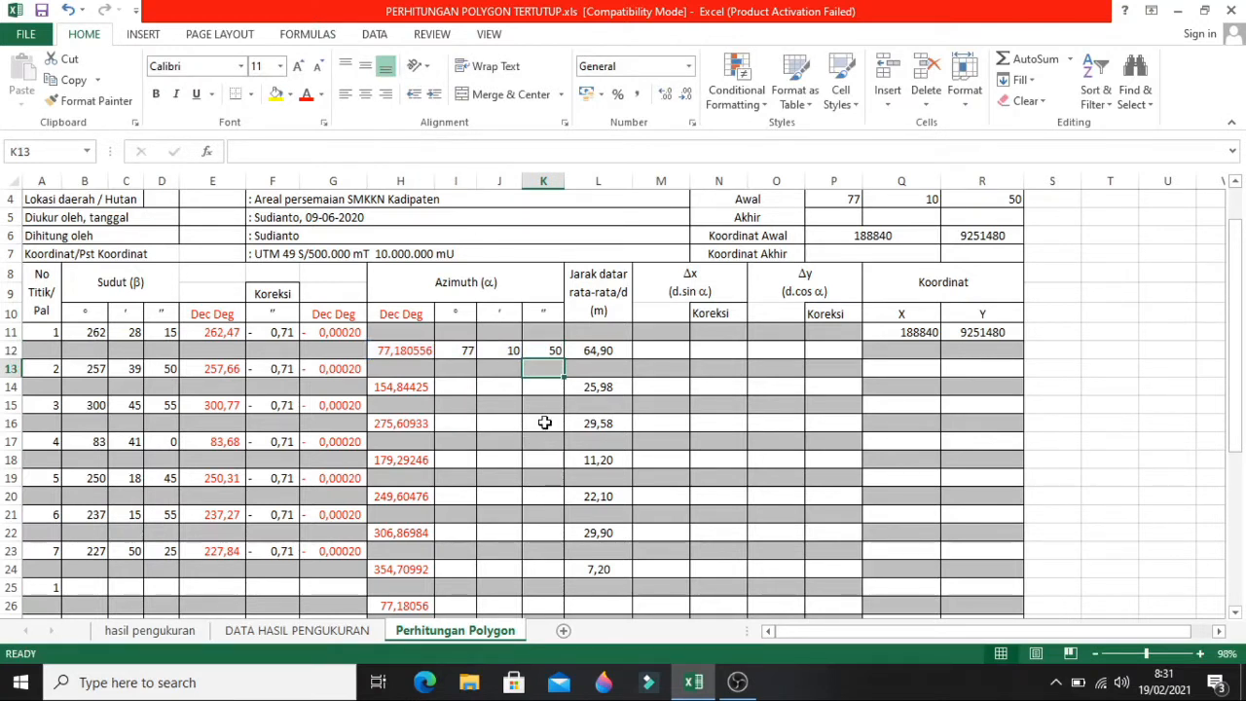
- Compare the degree, minute and second formulas and results in I12:K12 with the initial azimuth in P4:R4
{"action": "key", "text": "Up"}
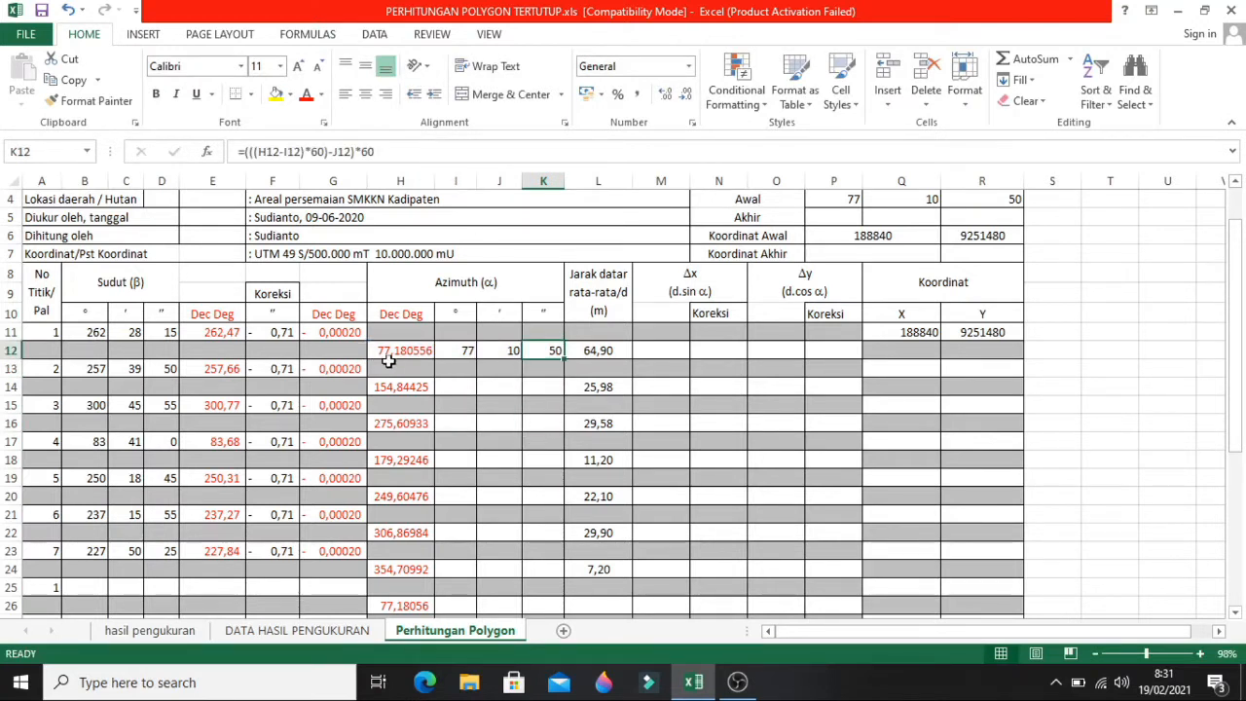
{"action": "left_click", "coordinate": [467, 350]}
{"action": "left_click", "coordinate": [502, 350]}
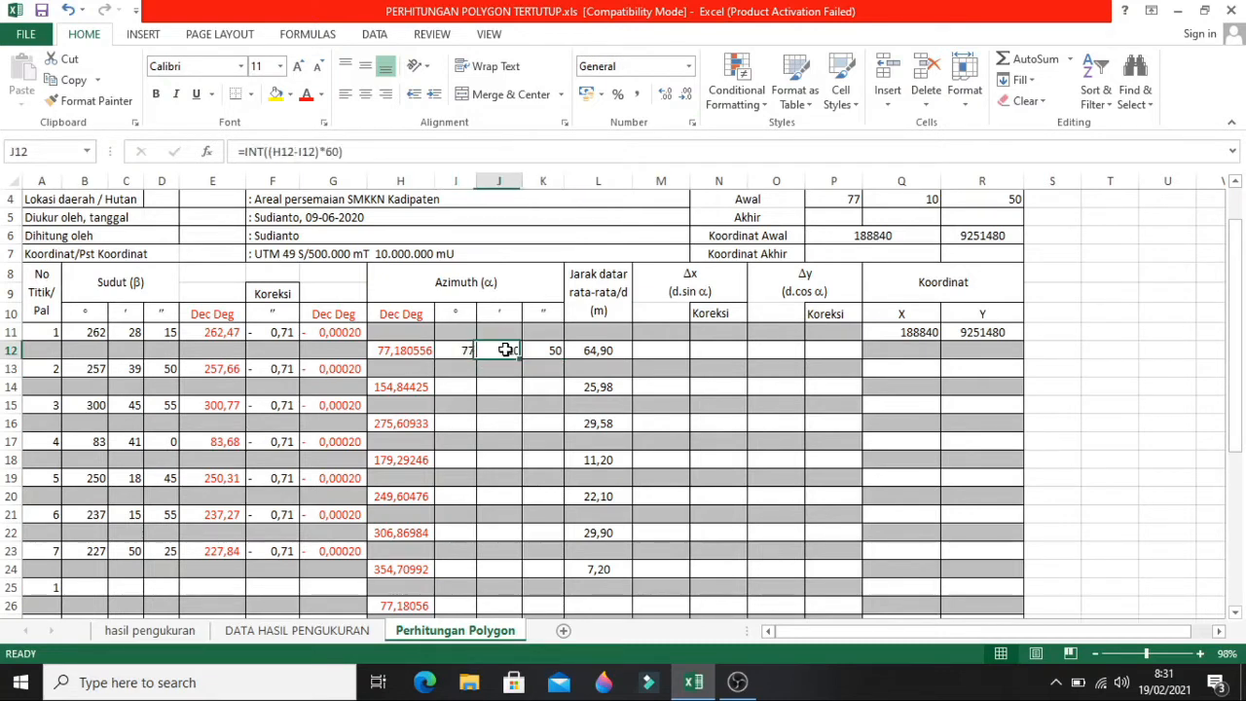
{"action": "left_click", "coordinate": [548, 350]}
{"action": "scroll", "coordinate": [632, 352], "scroll_direction": "up", "scroll_amount": 1}
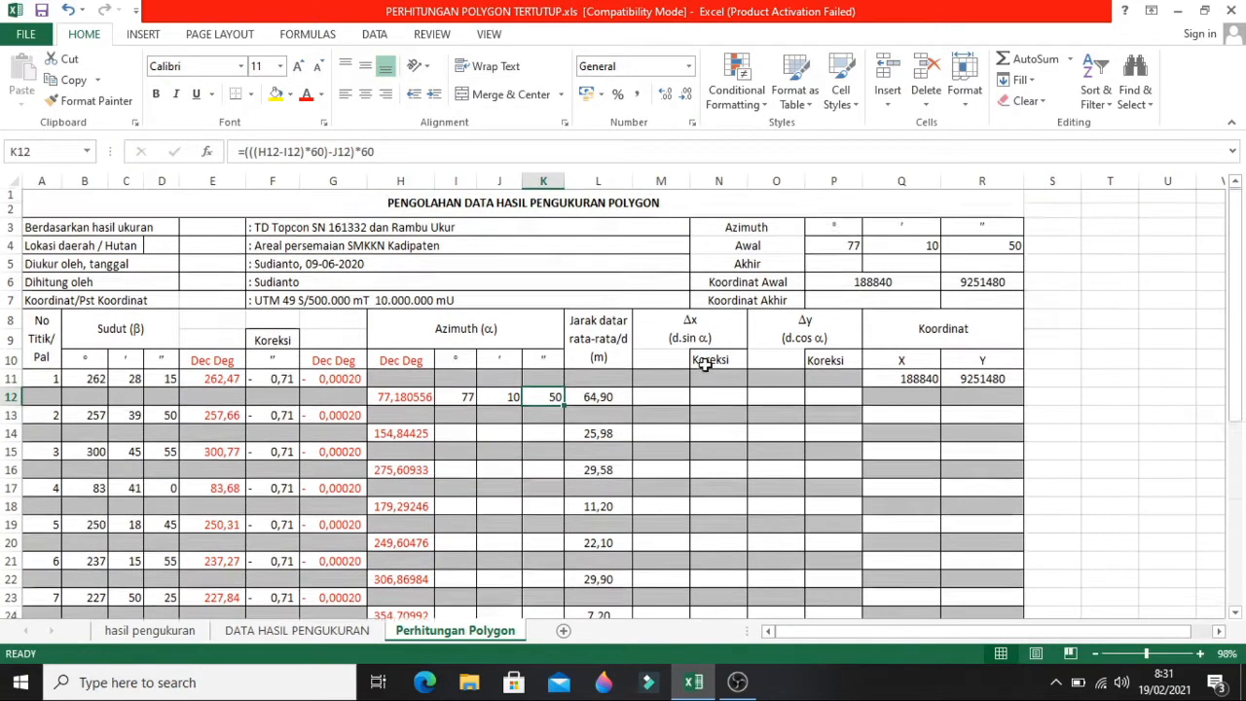
{"action": "left_click", "coordinate": [851, 246]}
{"action": "left_click_drag", "start_coordinate": [851, 246], "coordinate": [967, 246]}
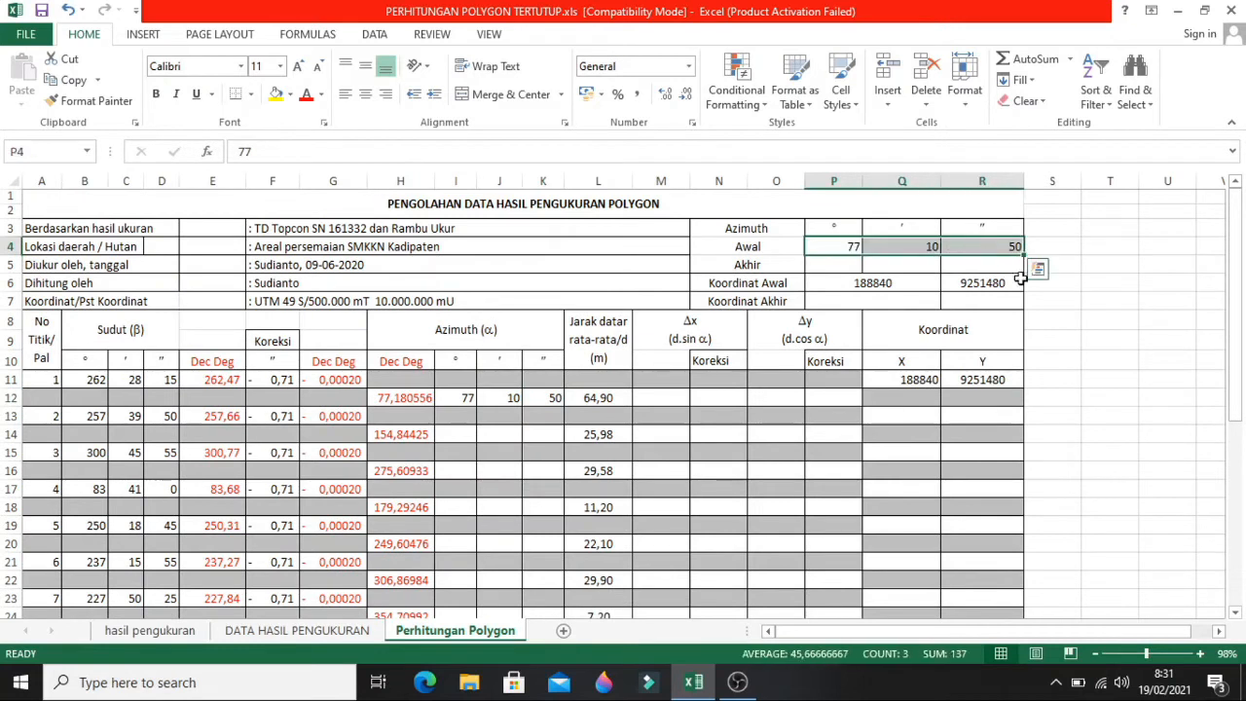
{"action": "left_click", "coordinate": [1098, 296]}
{"action": "left_click_drag", "start_coordinate": [853, 249], "coordinate": [886, 245]}
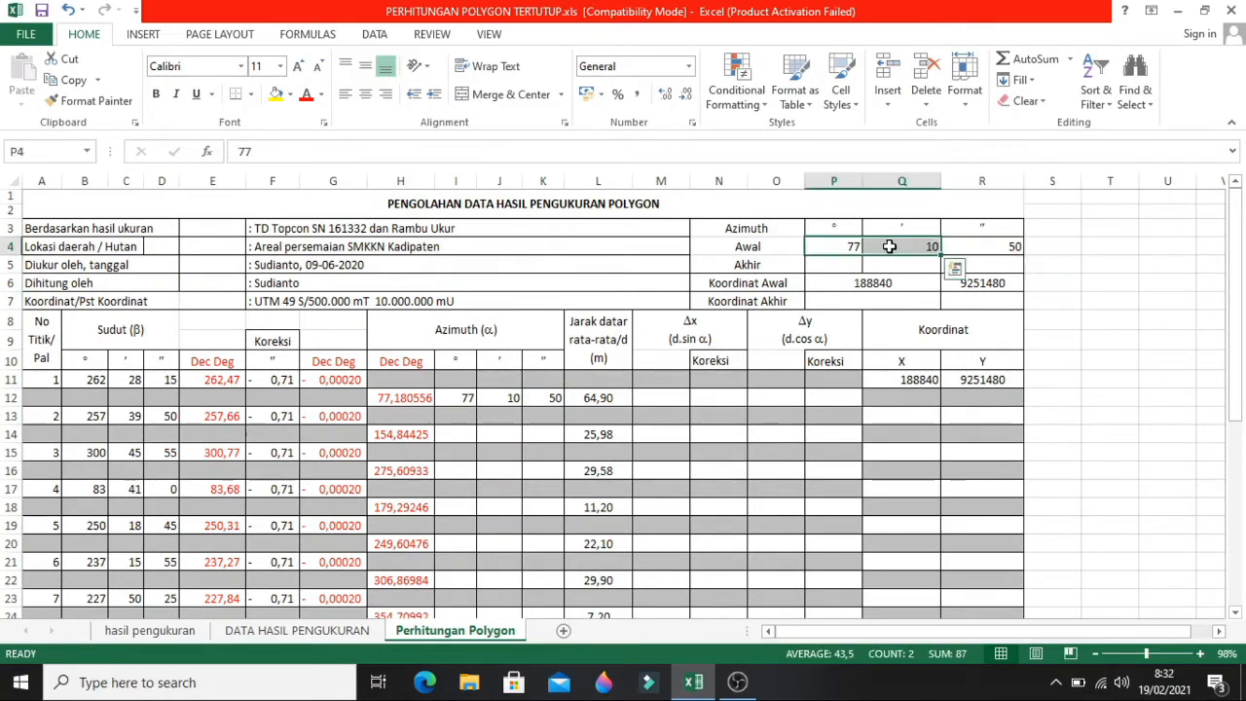
{"action": "left_click", "coordinate": [971, 248]}
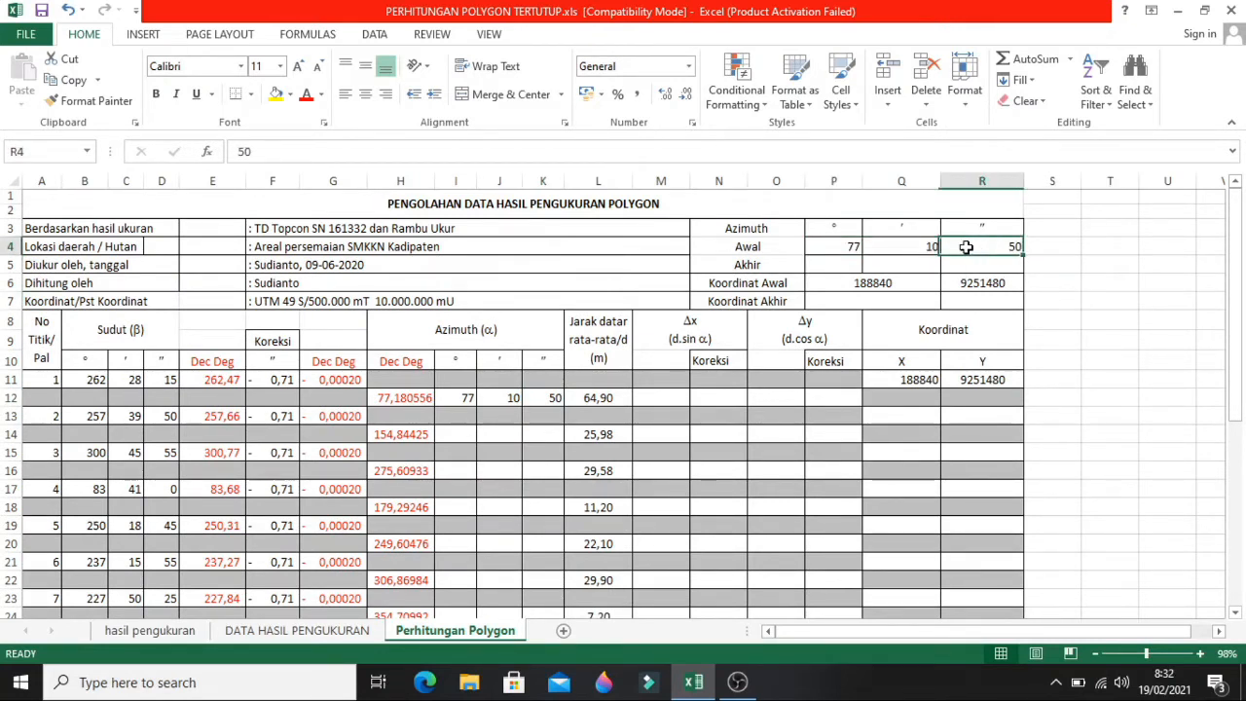
{"action": "left_click", "coordinate": [1082, 314]}
- Fill the degree, minute and second formulas from I12:K13 down through row 27, keeping the alternating shaded rows
{"action": "scroll", "coordinate": [565, 409], "scroll_direction": "down", "scroll_amount": 2}
{"action": "left_click_drag", "start_coordinate": [463, 294], "coordinate": [558, 321]}
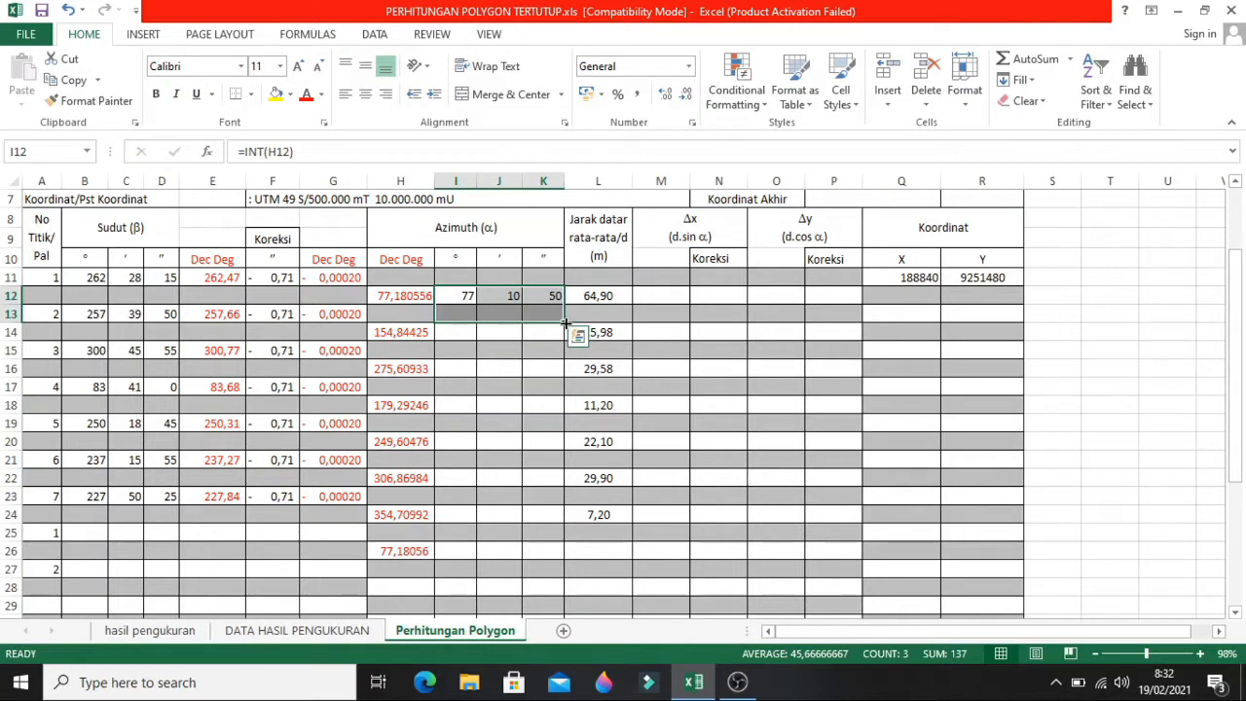
{"action": "left_click_drag", "start_coordinate": [565, 322], "coordinate": [552, 582]}
{"action": "left_click", "coordinate": [1045, 460]}
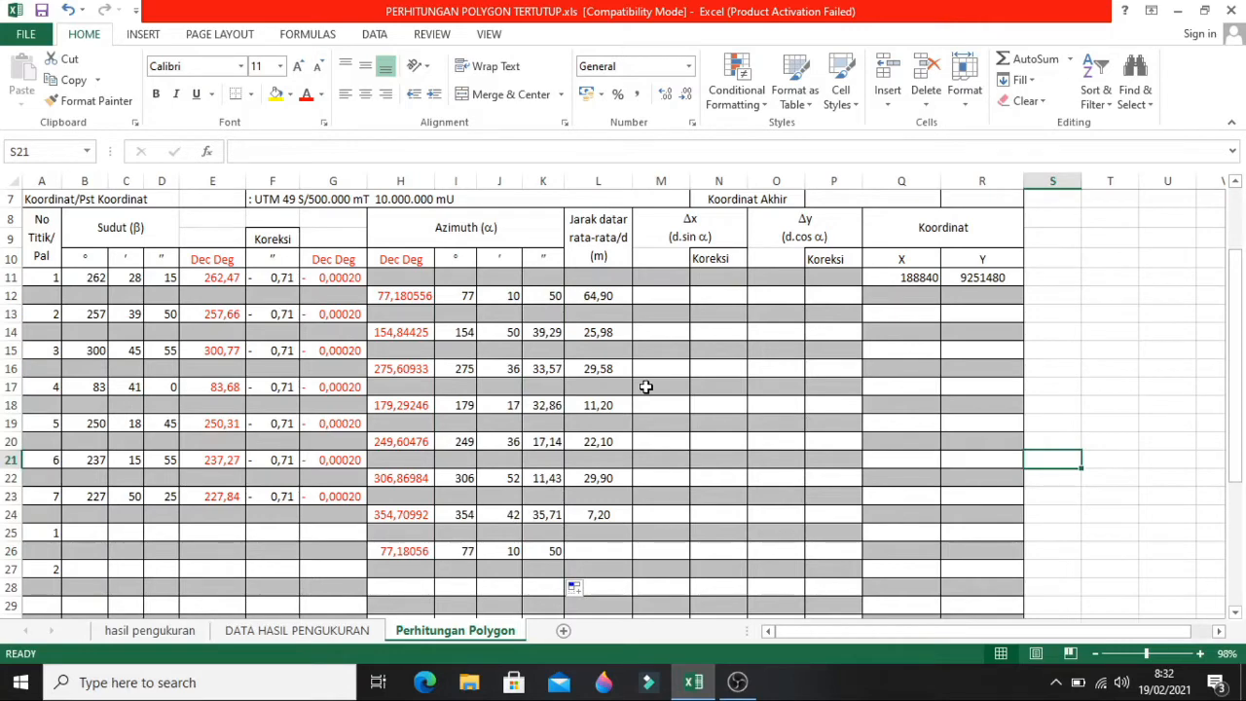
- Enter =L12*SIN(RADIANS(H12)) in M12 to calculate the Δx of the first polygon side
{"action": "scroll", "coordinate": [646, 386], "scroll_direction": "up", "scroll_amount": 2}
{"action": "scroll", "coordinate": [645, 387], "scroll_direction": "down", "scroll_amount": 5}
{"action": "scroll", "coordinate": [650, 392], "scroll_direction": "up", "scroll_amount": 2}
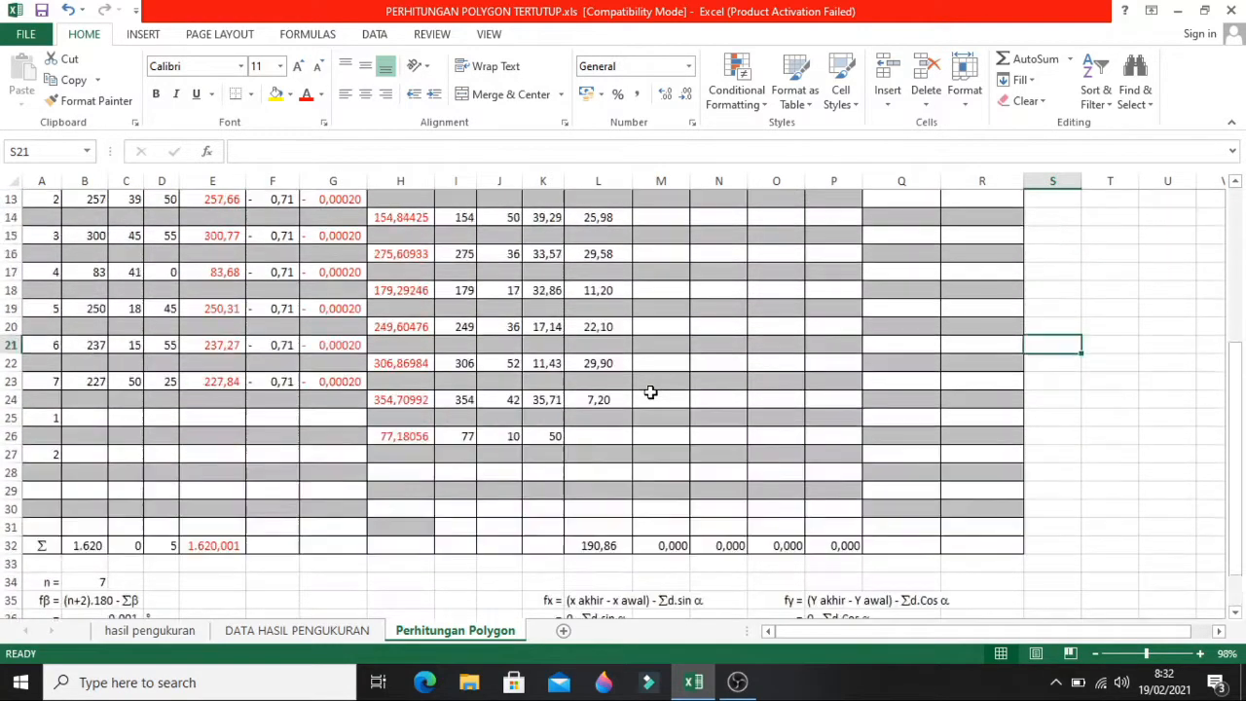
{"action": "scroll", "coordinate": [650, 392], "scroll_direction": "up", "scroll_amount": 3}
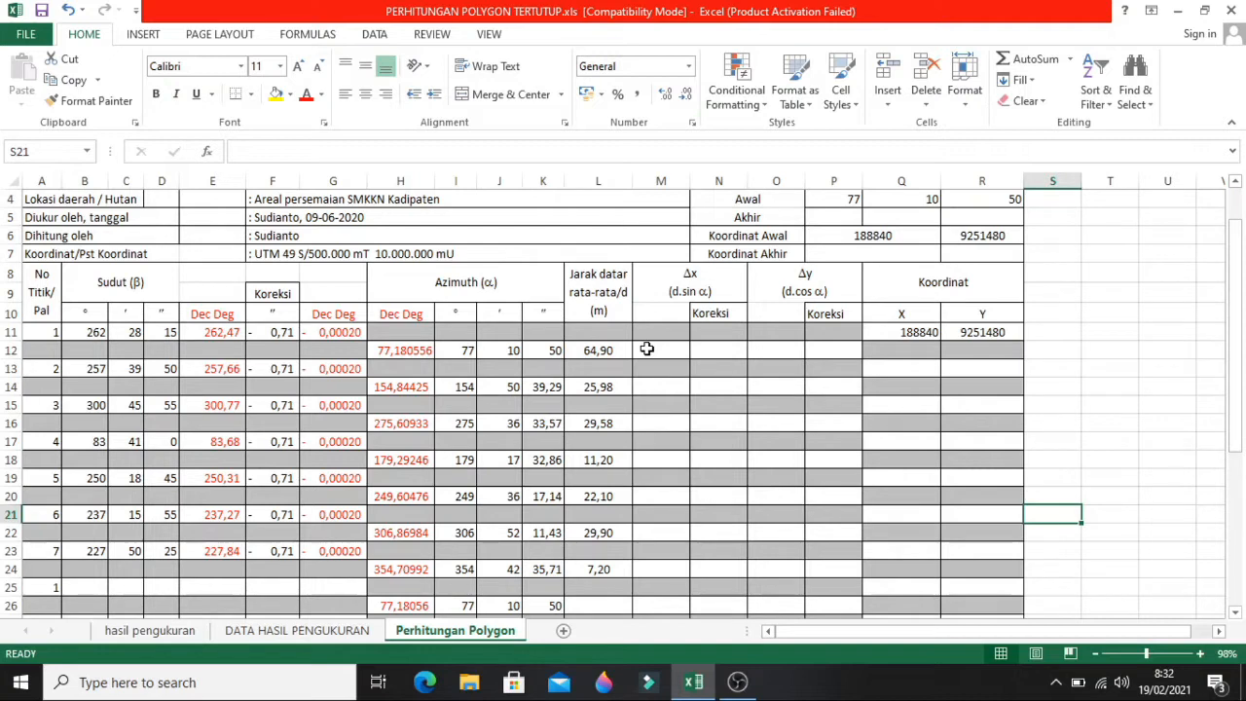
{"action": "left_click", "coordinate": [680, 351]}
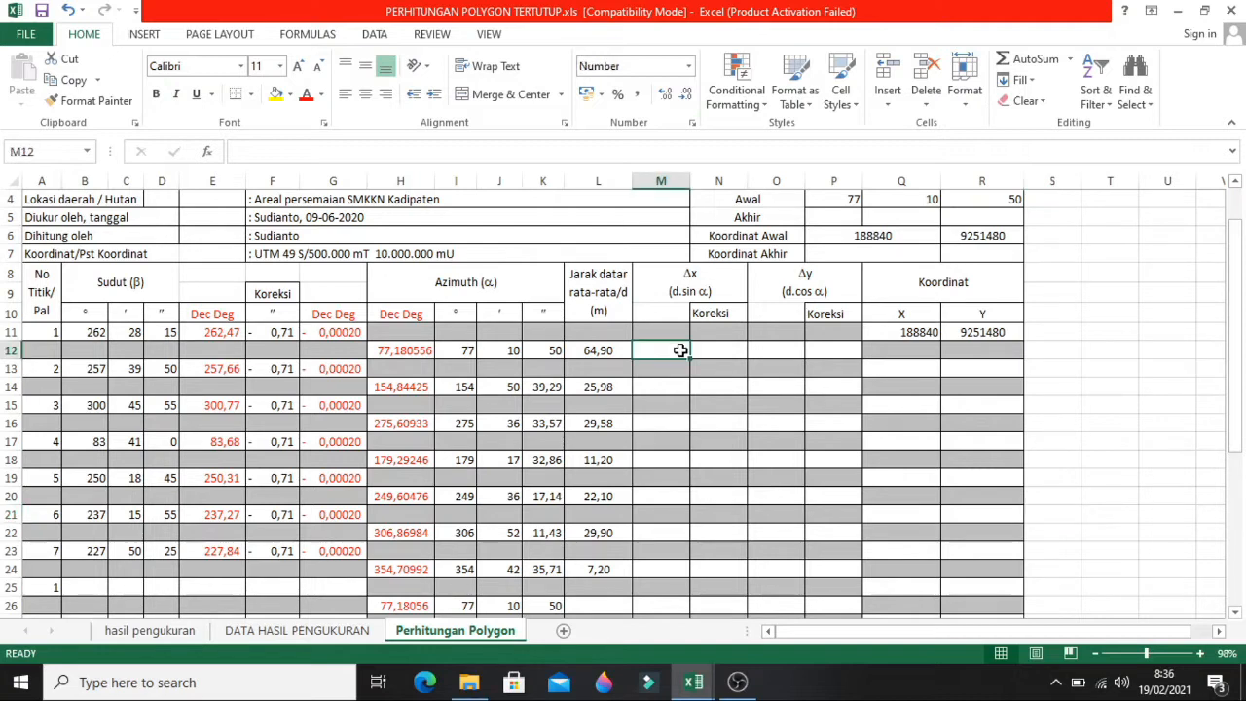
{"action": "type", "text": "="}
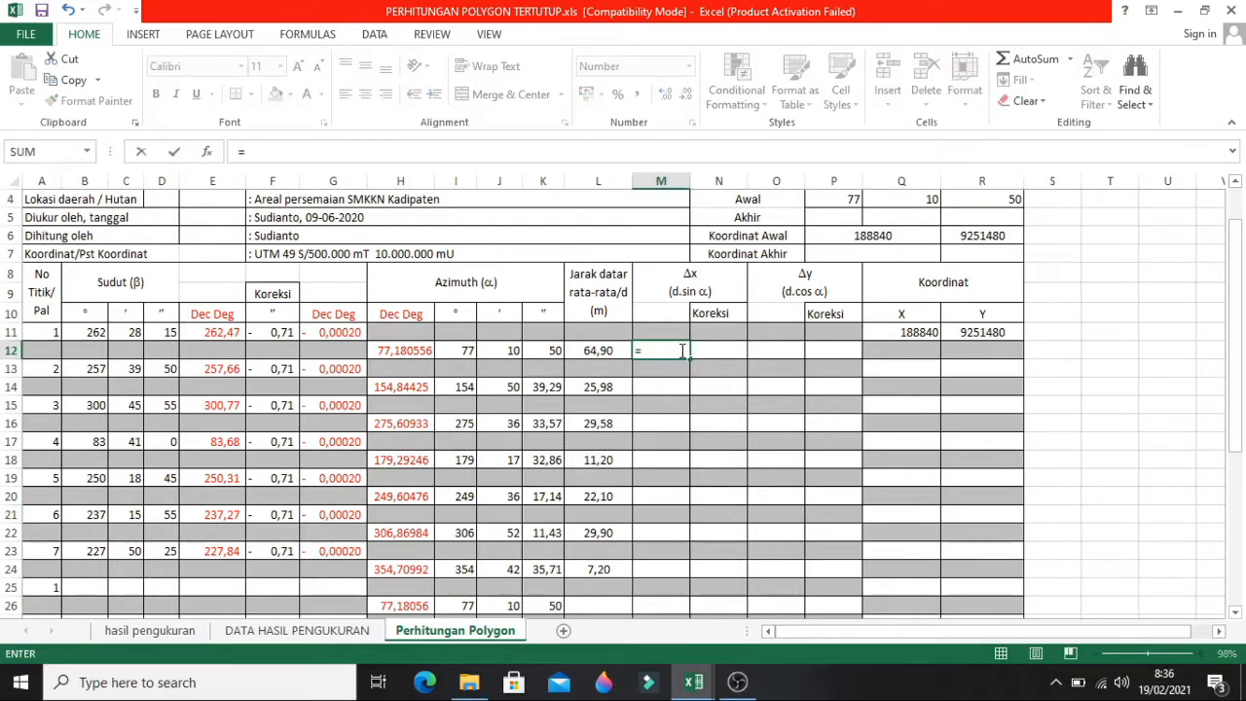
{"action": "left_click", "coordinate": [614, 351]}
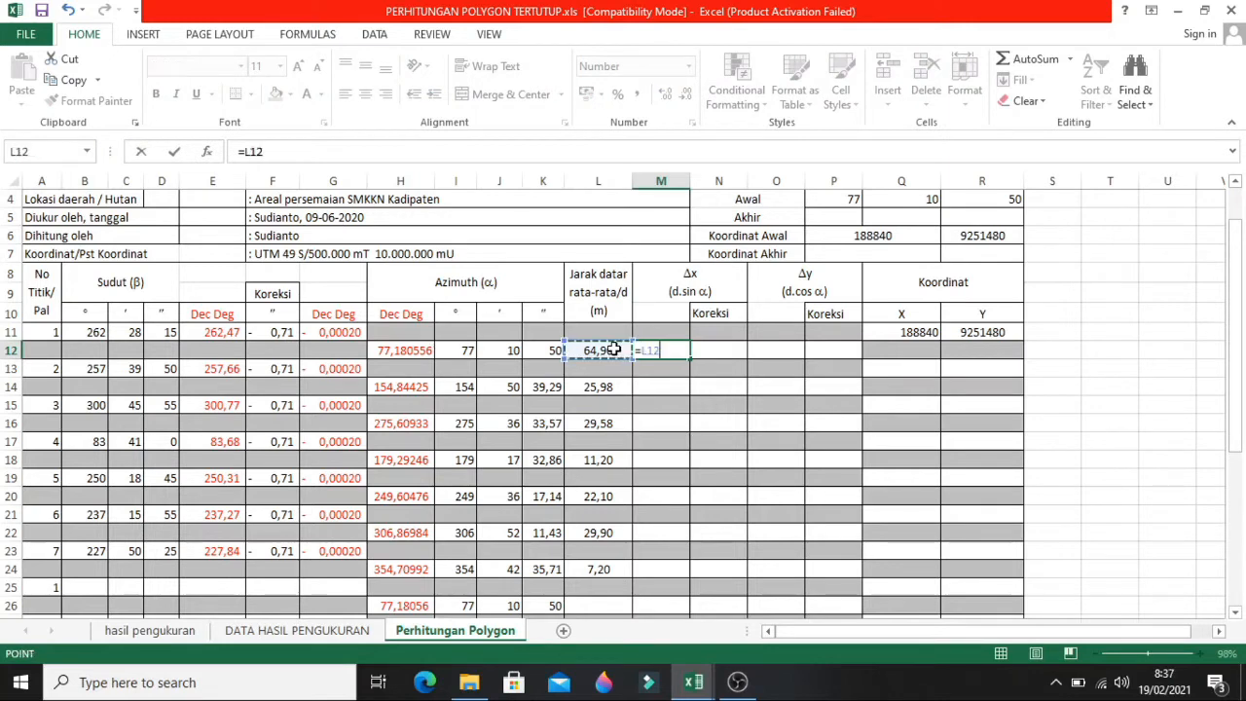
{"action": "type", "text": "*SIN"}
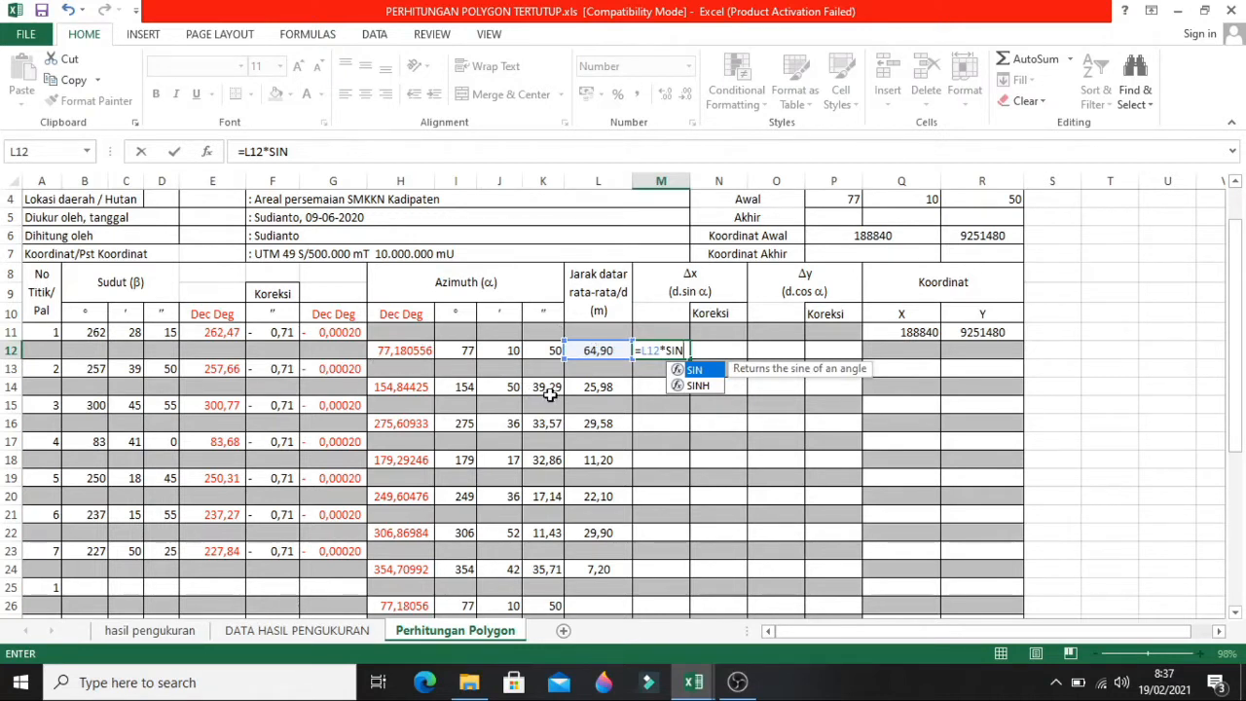
{"action": "type", "text": "(RA"}
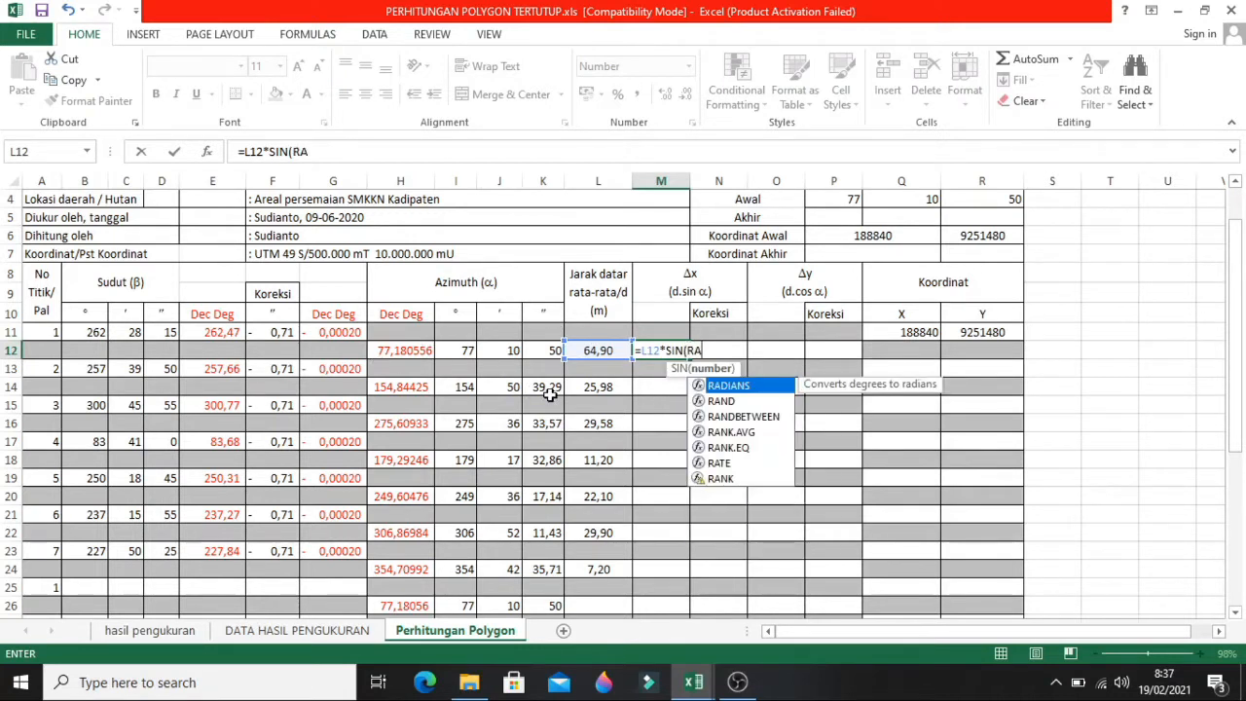
{"action": "double_click", "coordinate": [729, 385]}
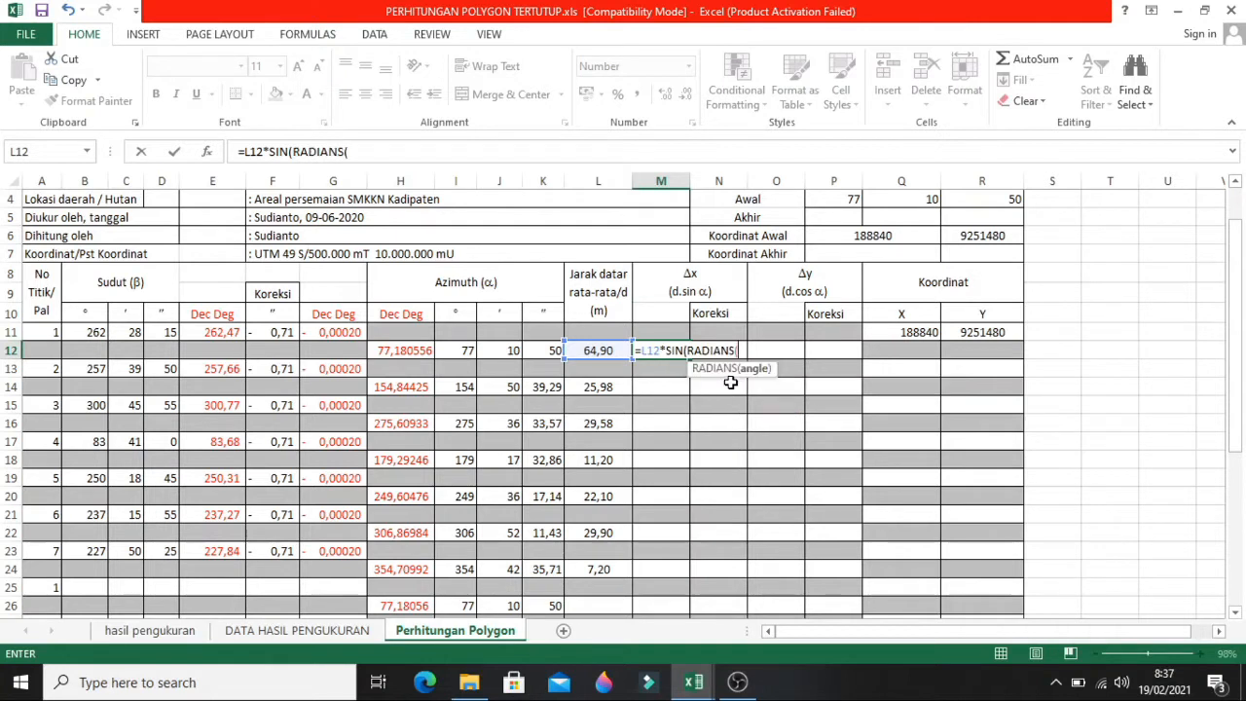
{"action": "left_click", "coordinate": [390, 350]}
{"action": "type", "text": "))"}
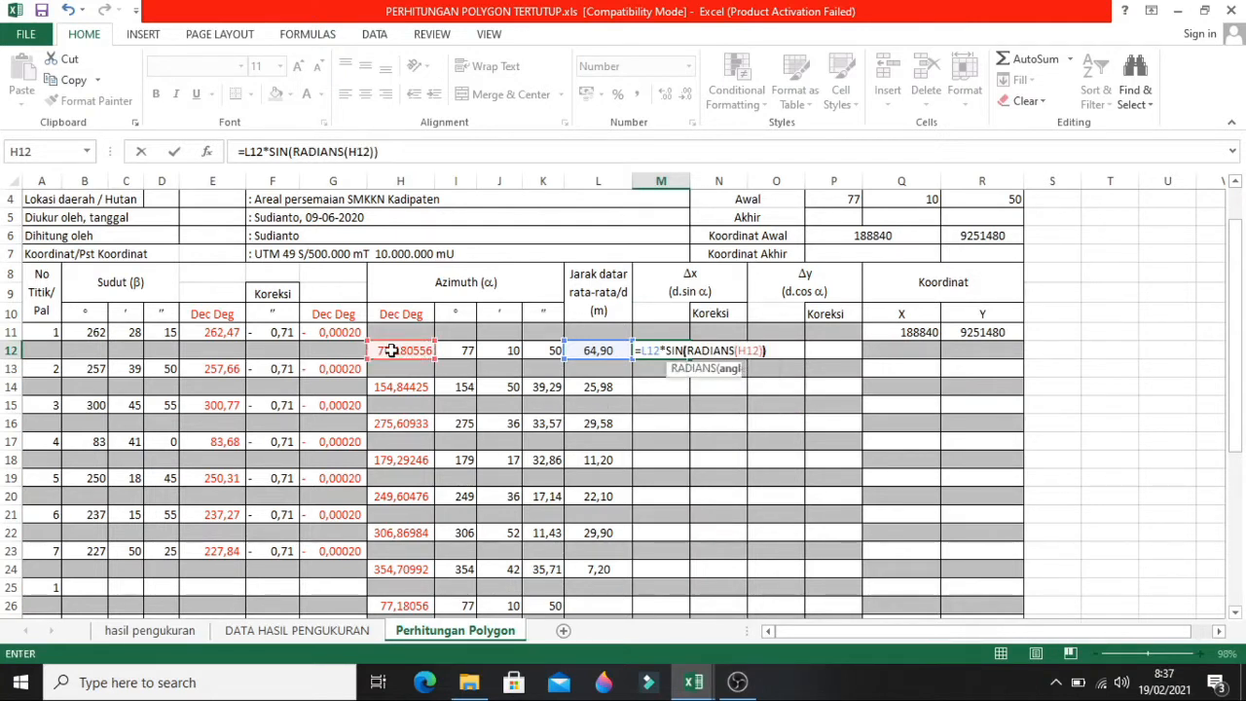
{"action": "key", "text": "Return"}
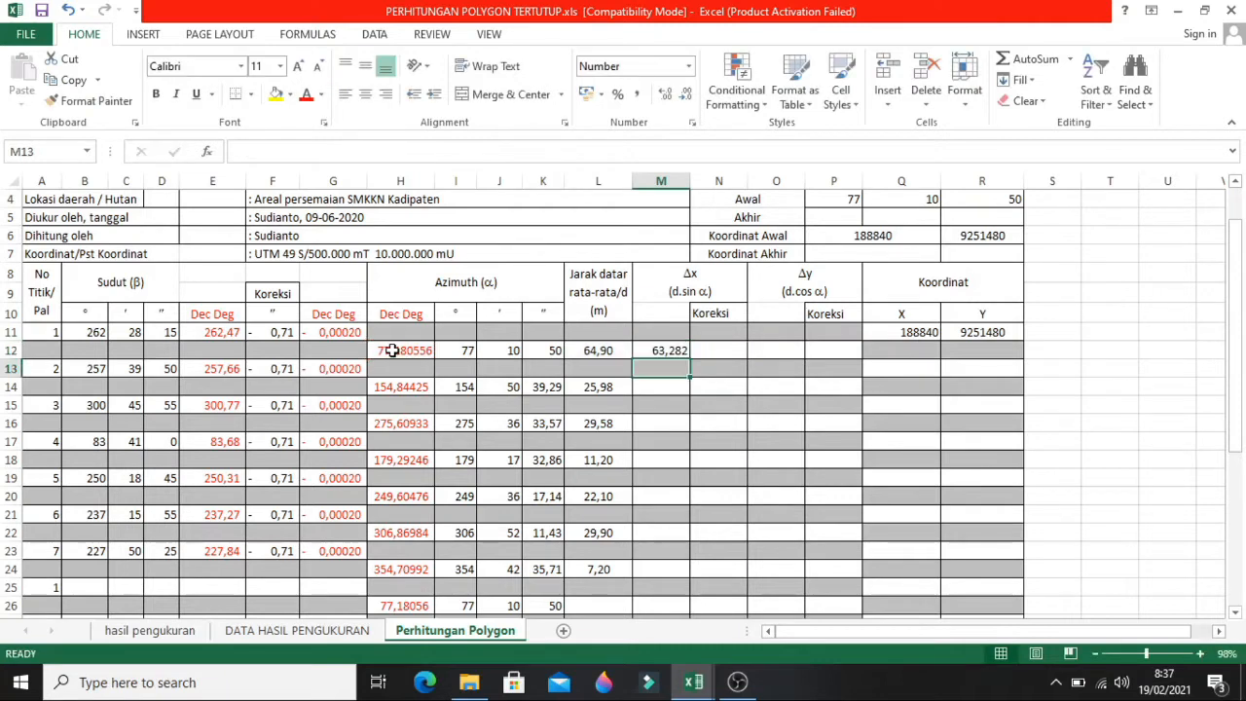
- Fill the Δx formula from M12:M13 down through row 25, keeping the alternating shaded rows
{"action": "left_click", "coordinate": [667, 386]}
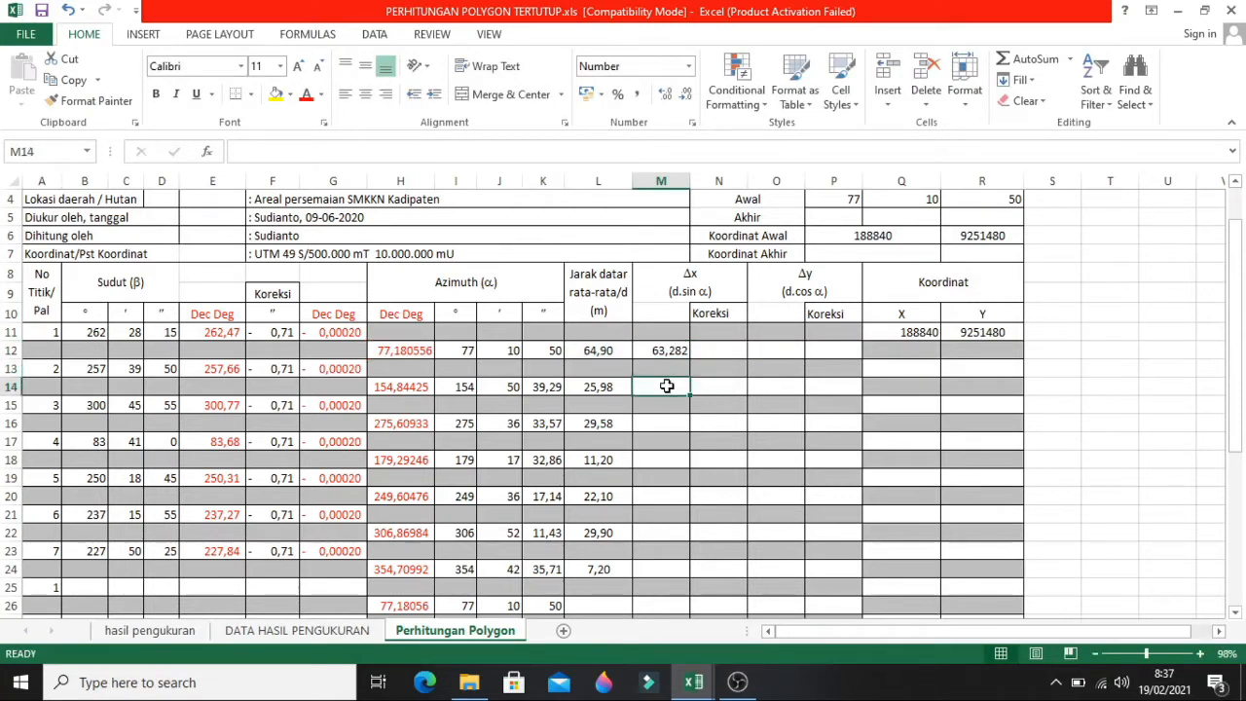
{"action": "left_click_drag", "start_coordinate": [662, 352], "coordinate": [667, 365]}
{"action": "scroll", "coordinate": [697, 461], "scroll_direction": "down", "scroll_amount": 2}
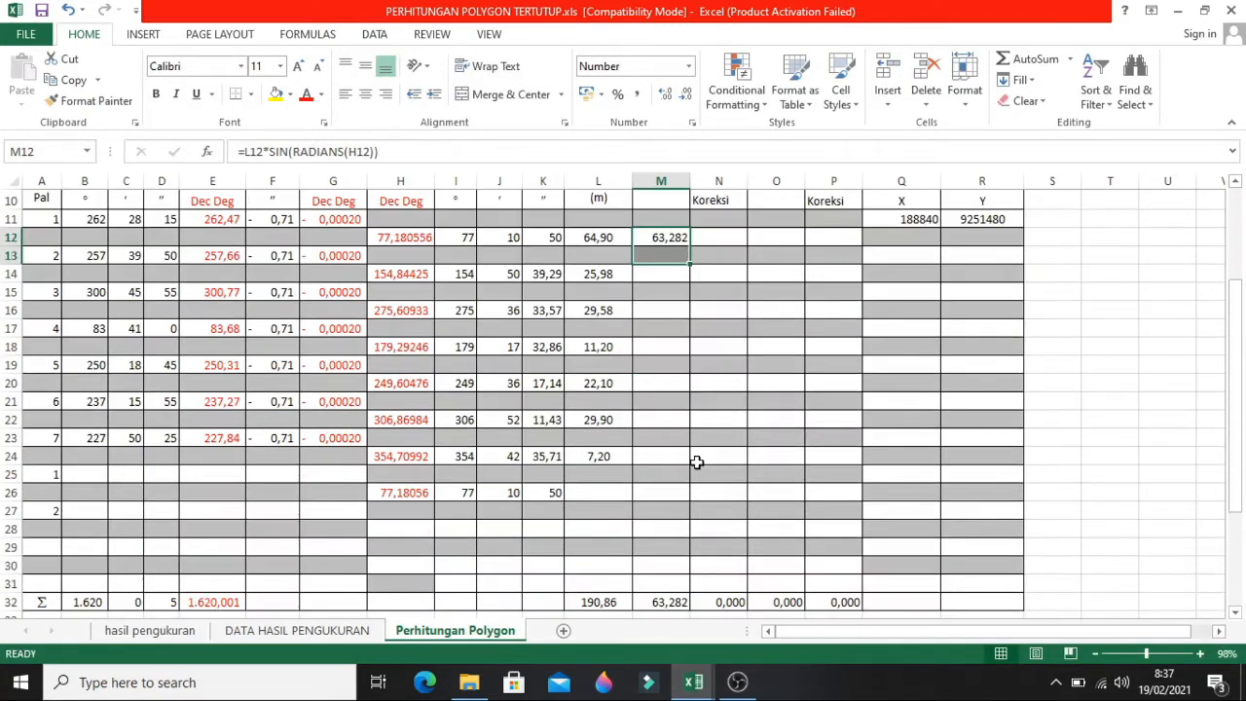
{"action": "left_click_drag", "start_coordinate": [690, 266], "coordinate": [689, 483]}
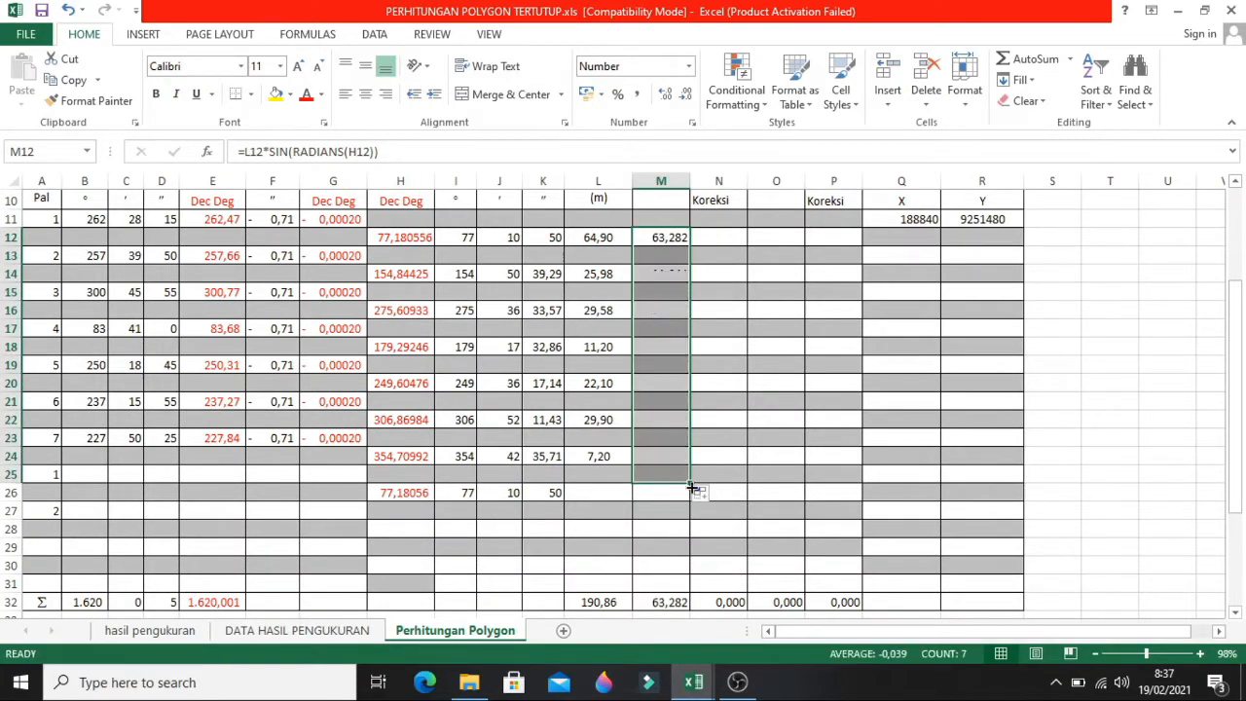
{"action": "left_click", "coordinate": [769, 500]}
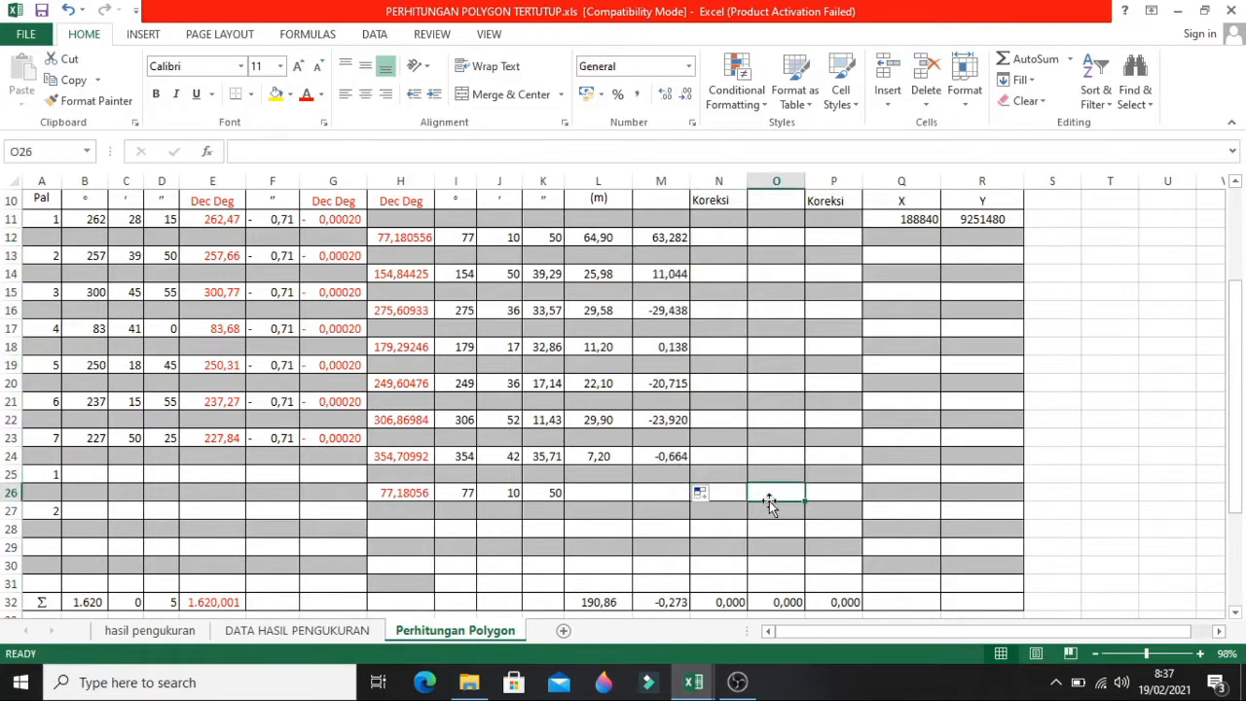
- Inspect the SUM formula and its referenced range in M32, the total of the Δx column
{"action": "left_click", "coordinate": [678, 599]}
{"action": "left_click", "coordinate": [348, 151]}
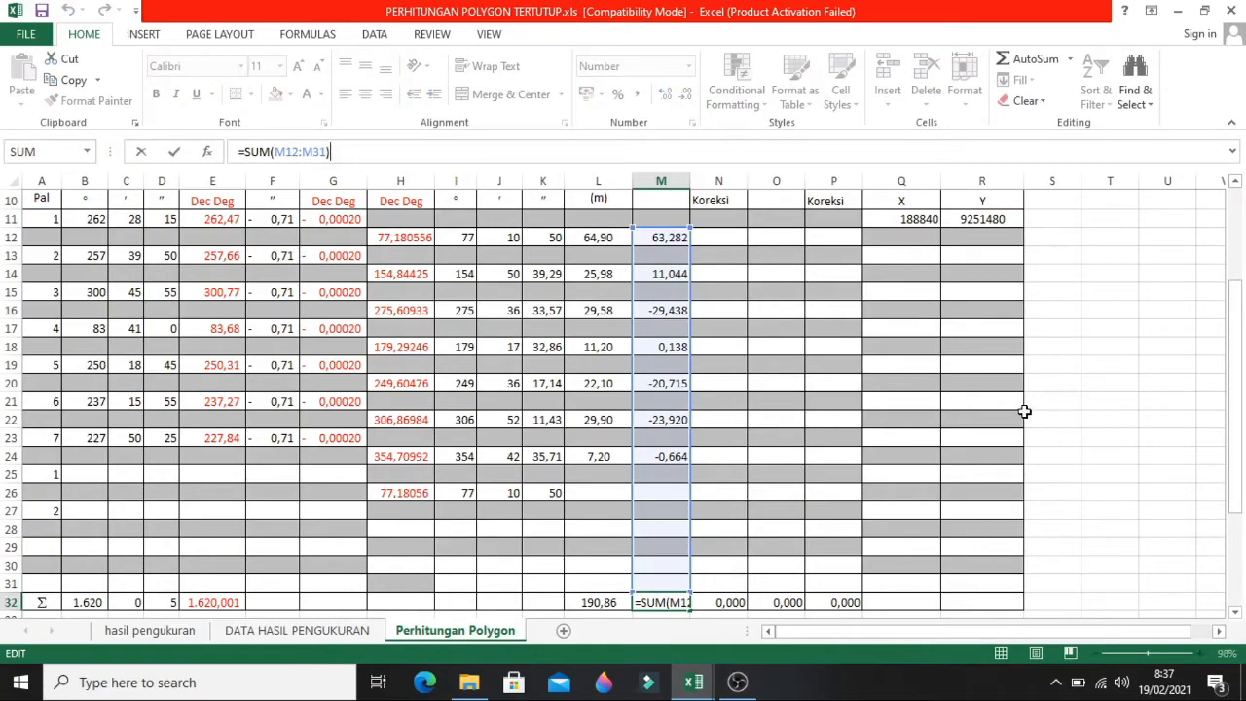
{"action": "mouse_move", "coordinate": [1236, 322]}
{"action": "left_mouse_down"}
{"action": "mouse_move", "coordinate": [1234, 275]}
{"action": "mouse_move", "coordinate": [1234, 311]}
{"action": "left_mouse_up"}
{"action": "left_click", "coordinate": [1052, 434]}
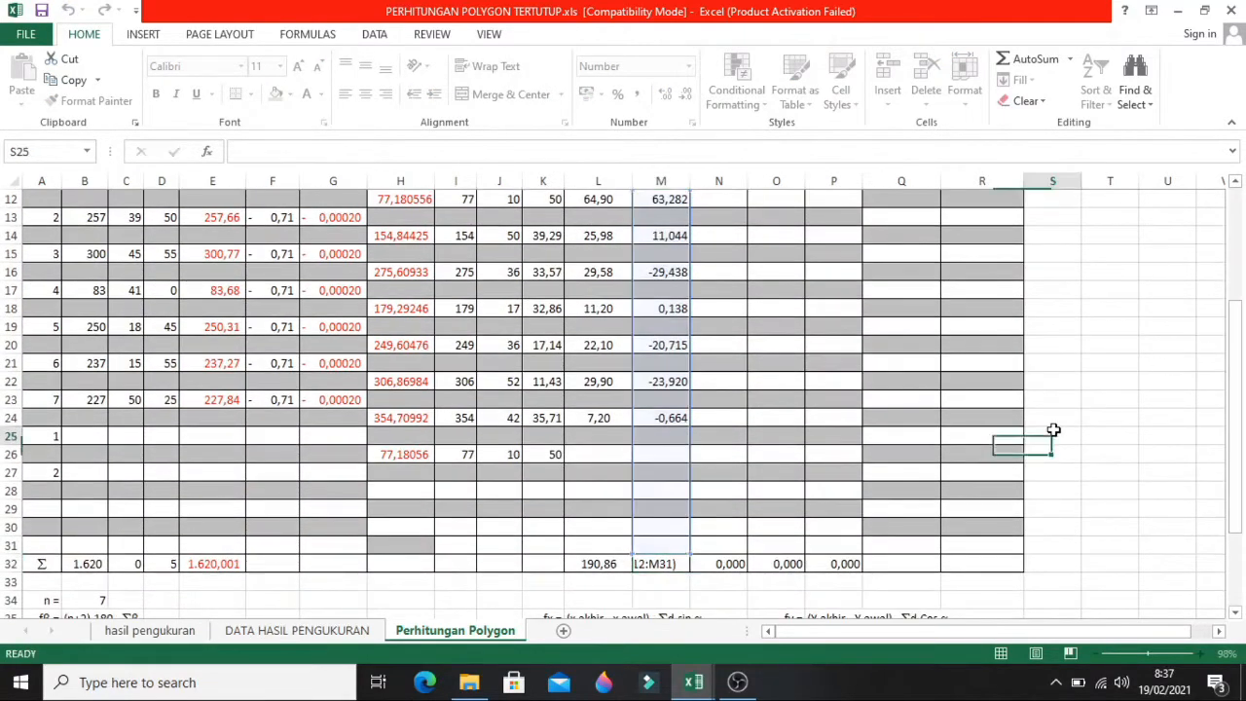
- Review the Δx values in column M alongside the empty Koreksi and Δy columns starting at row 12
{"action": "scroll", "coordinate": [1053, 429], "scroll_direction": "up", "scroll_amount": 2}
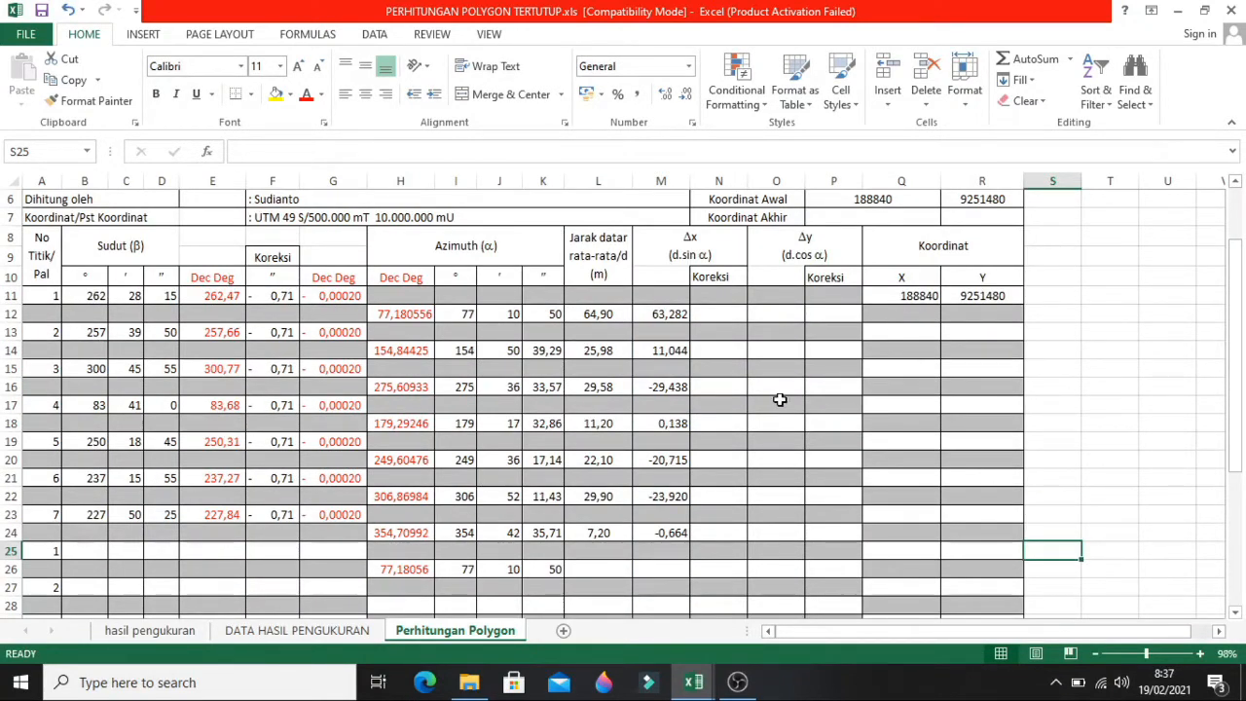
{"action": "left_click", "coordinate": [788, 311]}
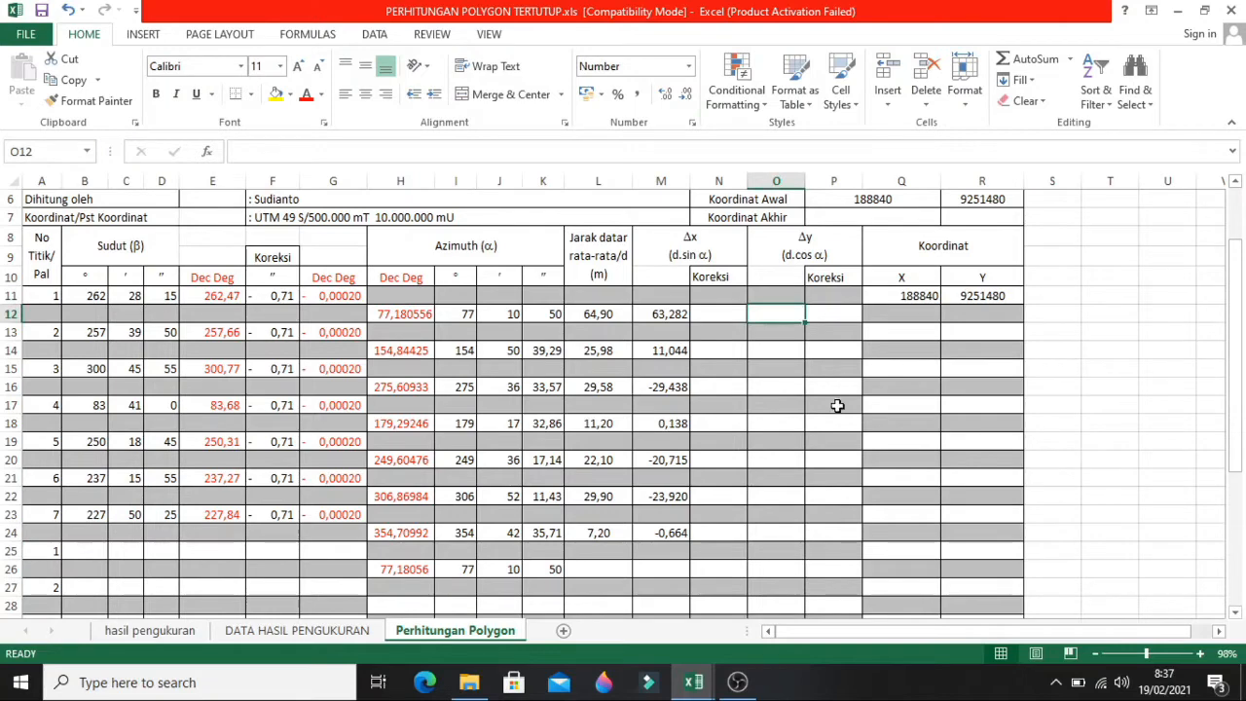
{"action": "left_click", "coordinate": [720, 313]}
{"action": "scroll", "coordinate": [721, 313], "scroll_direction": "down", "scroll_amount": 3}
{"action": "scroll", "coordinate": [718, 317], "scroll_direction": "up", "scroll_amount": 3}
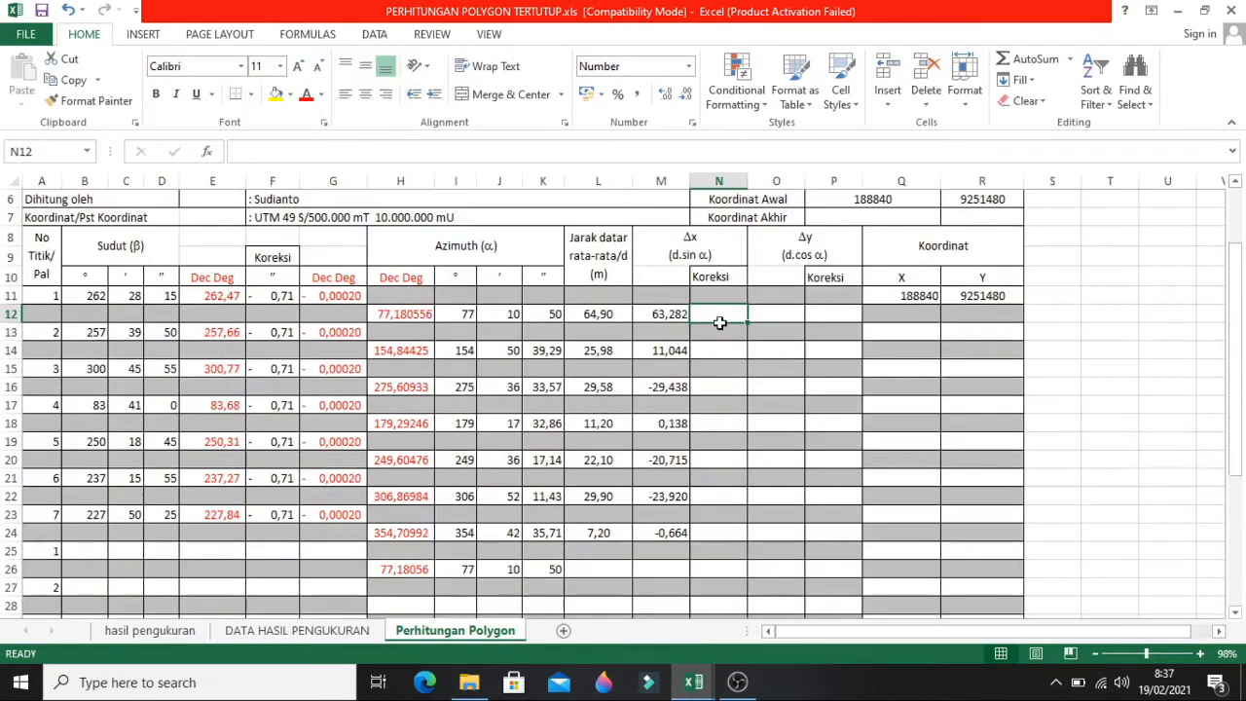
{"action": "scroll", "coordinate": [704, 306], "scroll_direction": "down", "scroll_amount": 3}
{"action": "scroll", "coordinate": [704, 307], "scroll_direction": "up", "scroll_amount": 2}
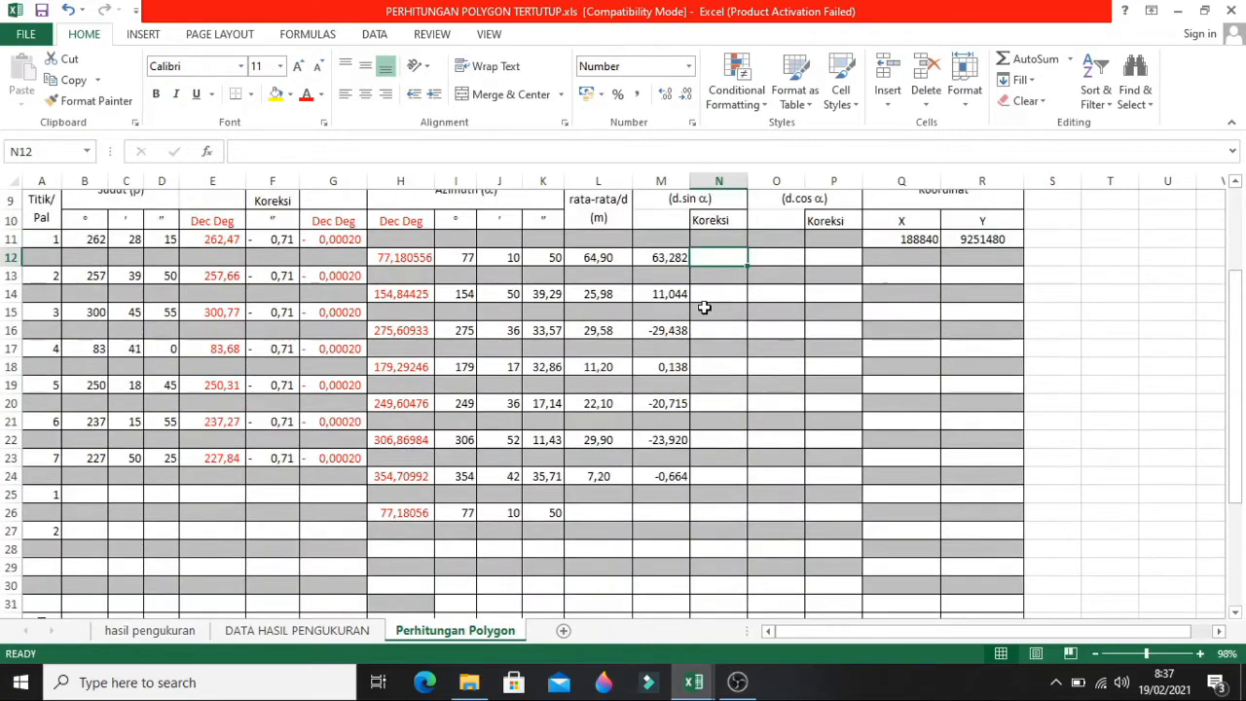
{"action": "left_click", "coordinate": [664, 256]}
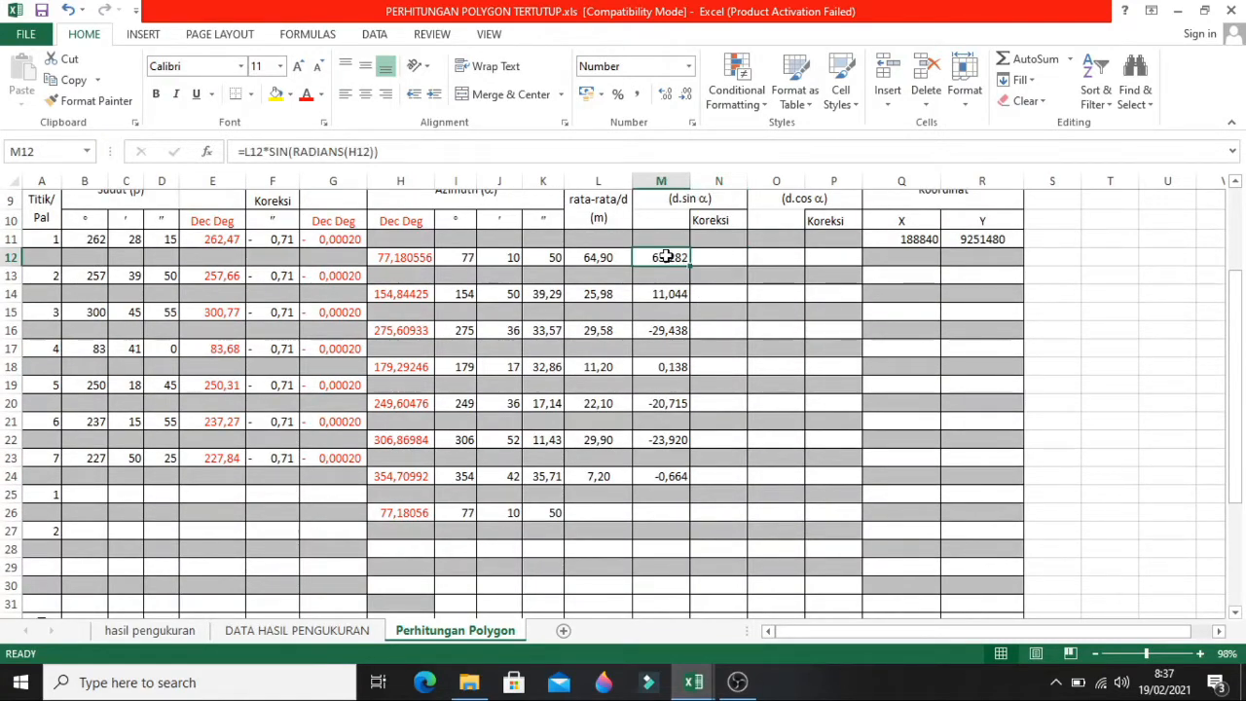
{"action": "left_click", "coordinate": [715, 258]}
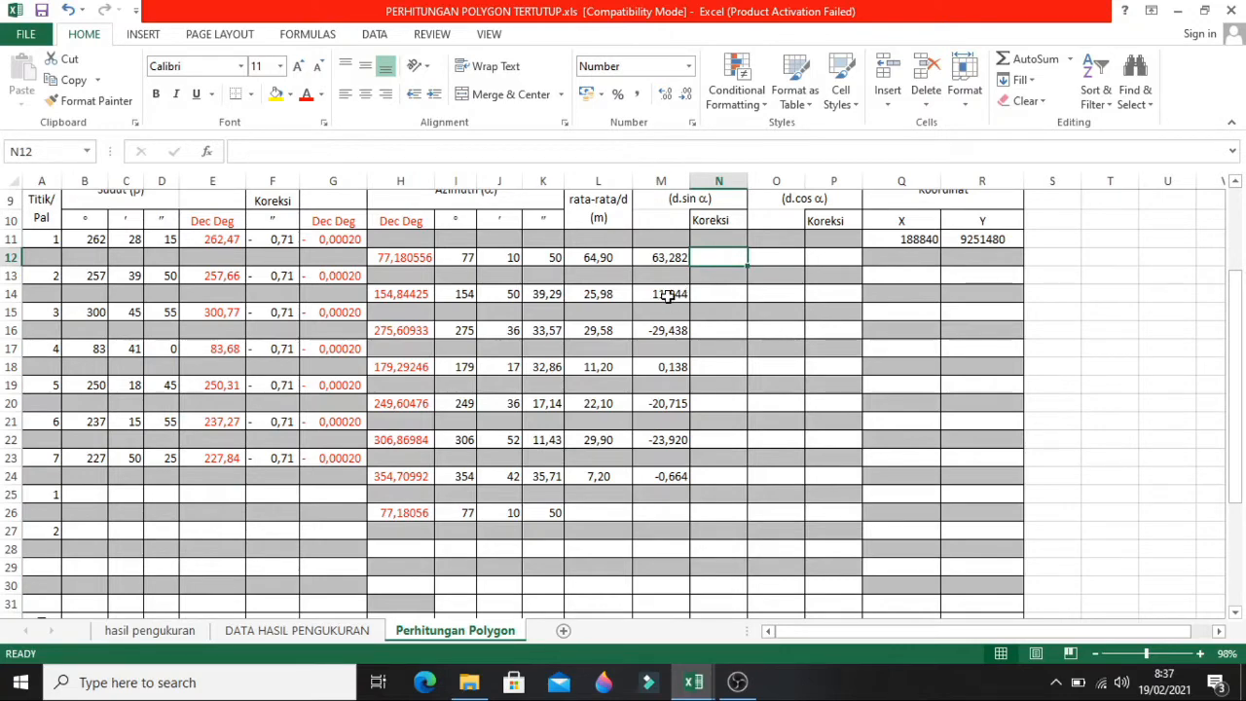
{"action": "scroll", "coordinate": [668, 296], "scroll_direction": "down", "scroll_amount": 2}
{"action": "scroll", "coordinate": [668, 296], "scroll_direction": "up", "scroll_amount": 3}
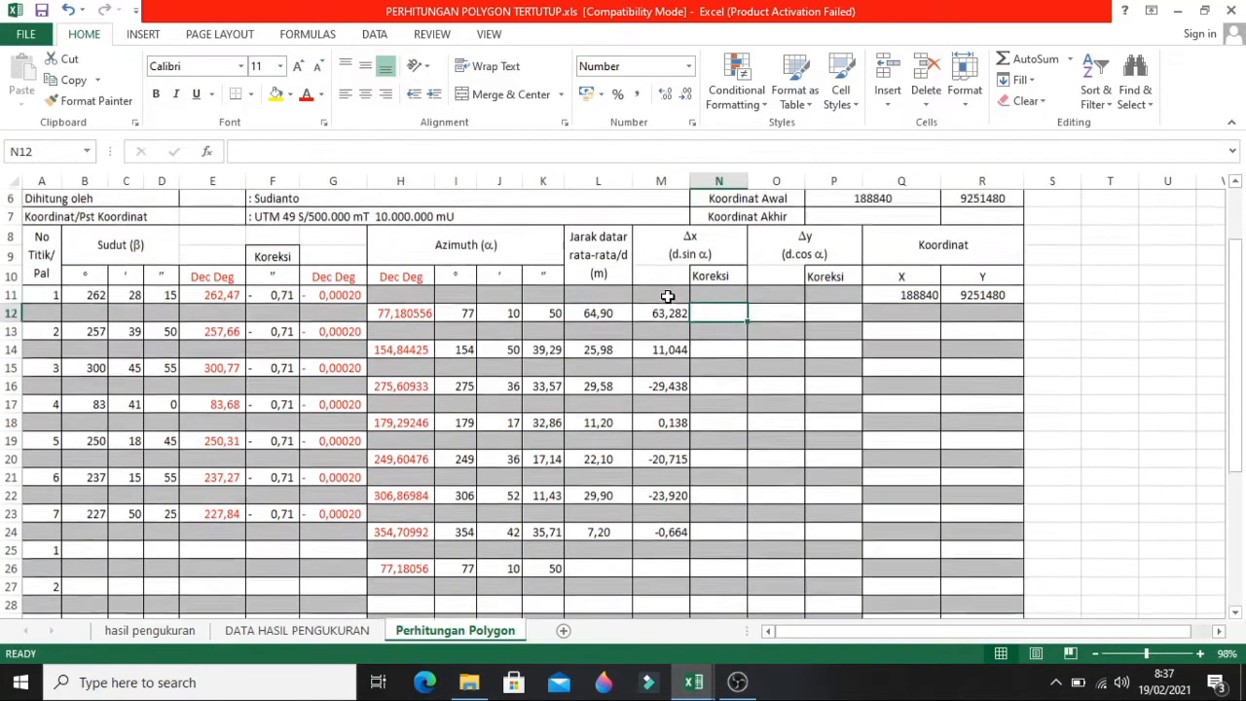
- Enter =0-M32 in L37 to calculate the closure error fx from the total of the Δx column
{"action": "scroll", "coordinate": [686, 312], "scroll_direction": "down", "scroll_amount": 1}
{"action": "scroll", "coordinate": [692, 327], "scroll_direction": "down", "scroll_amount": 4}
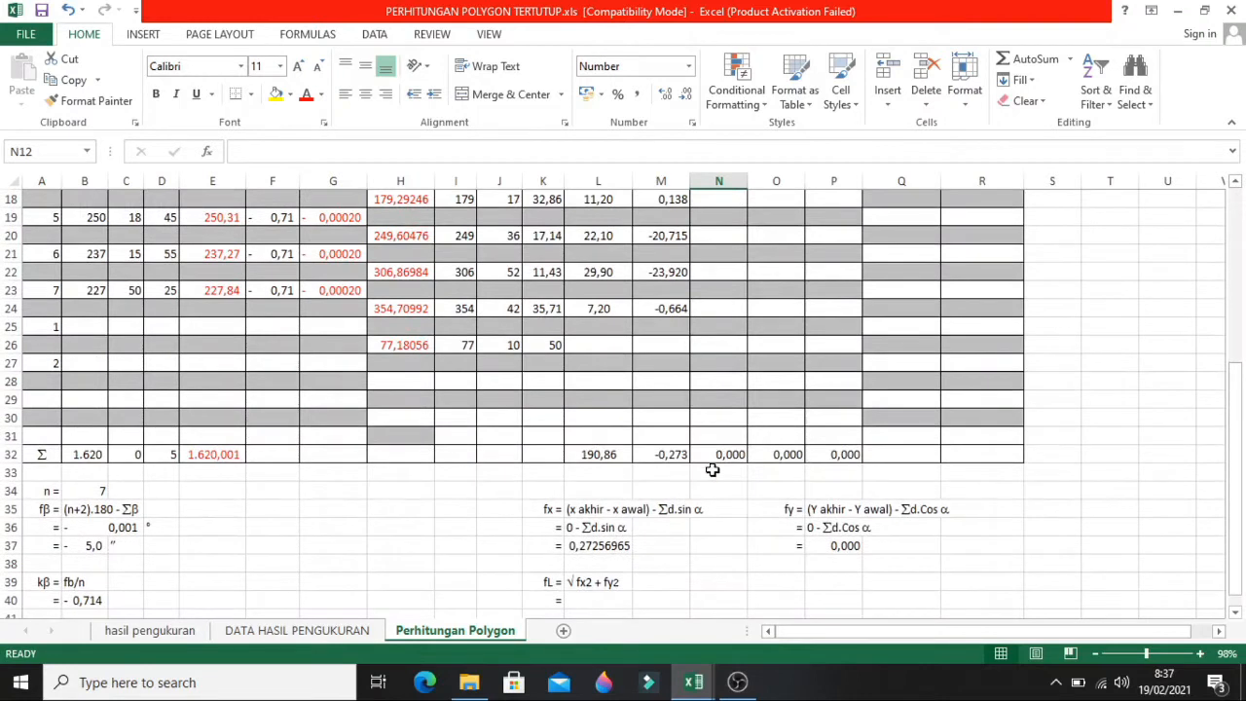
{"action": "left_click", "coordinate": [543, 511]}
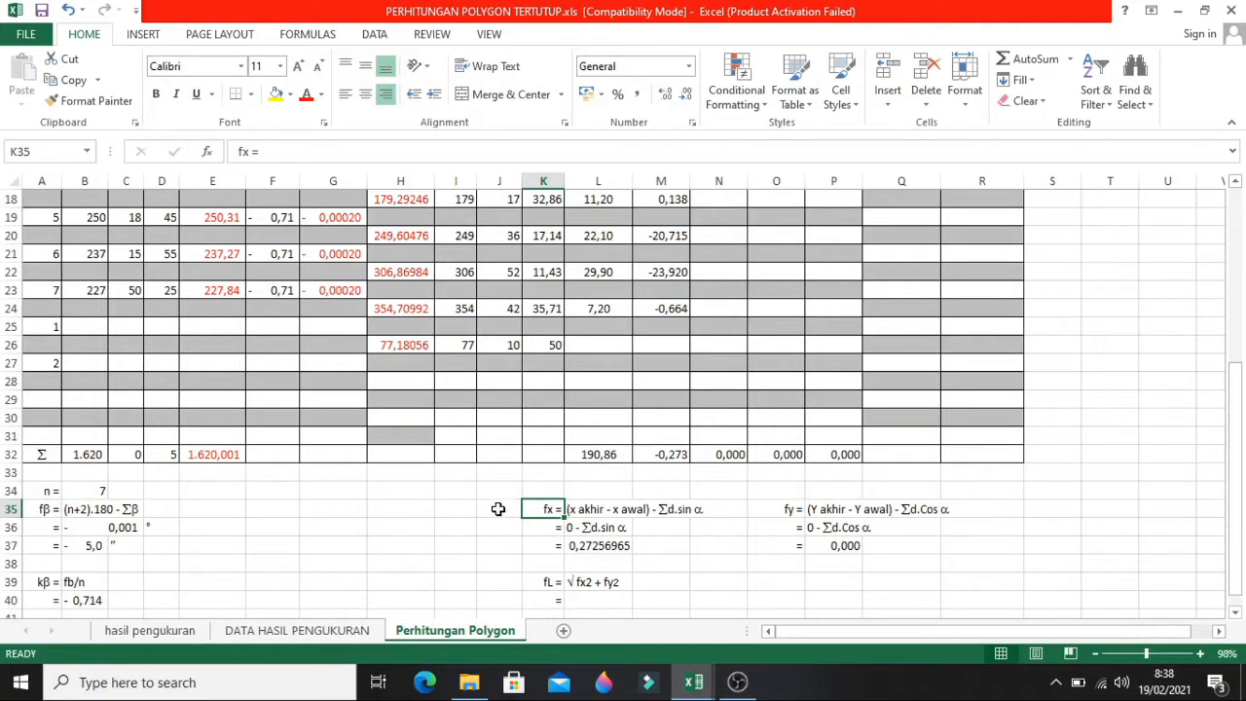
{"action": "left_click", "coordinate": [581, 526]}
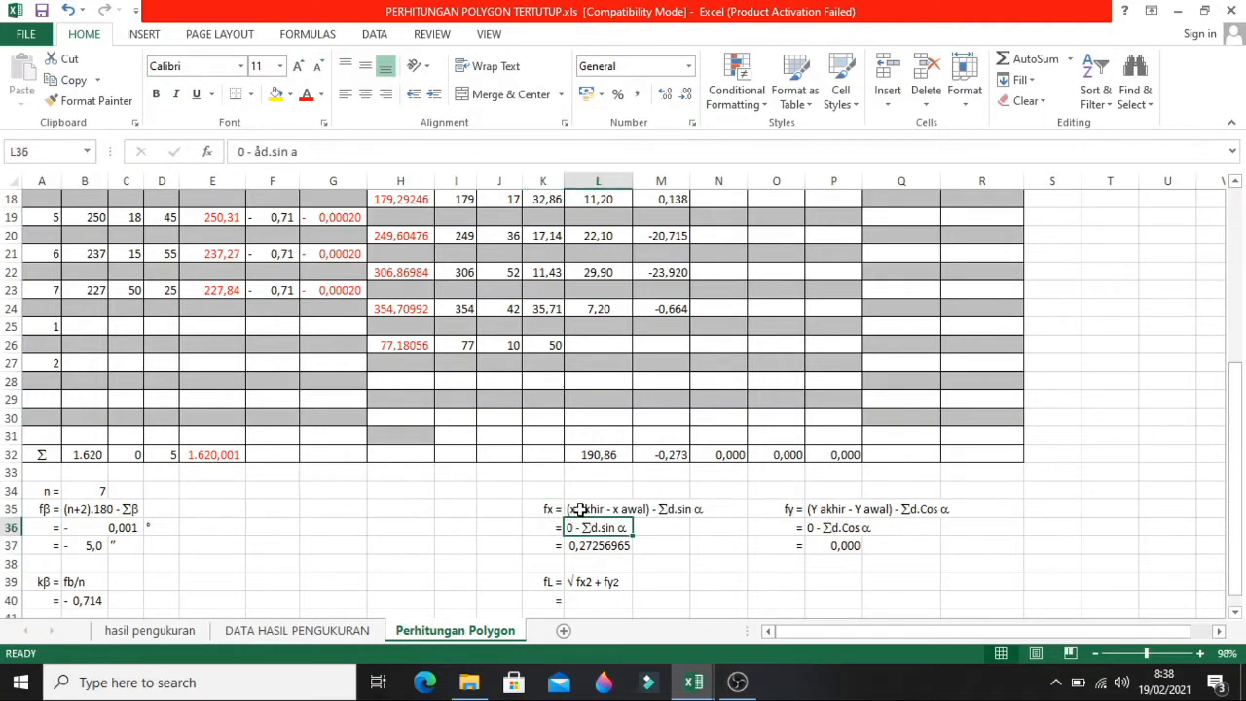
{"action": "left_click", "coordinate": [579, 512]}
{"action": "left_click", "coordinate": [660, 526]}
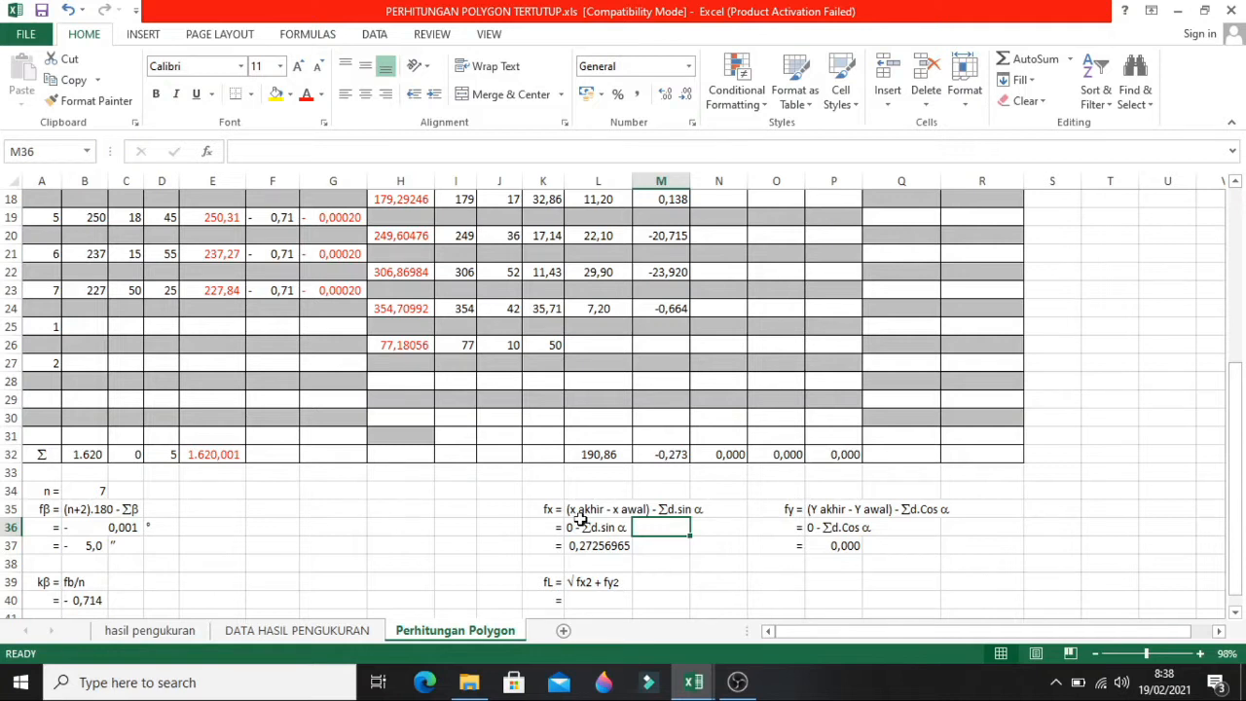
{"action": "left_click", "coordinate": [723, 551]}
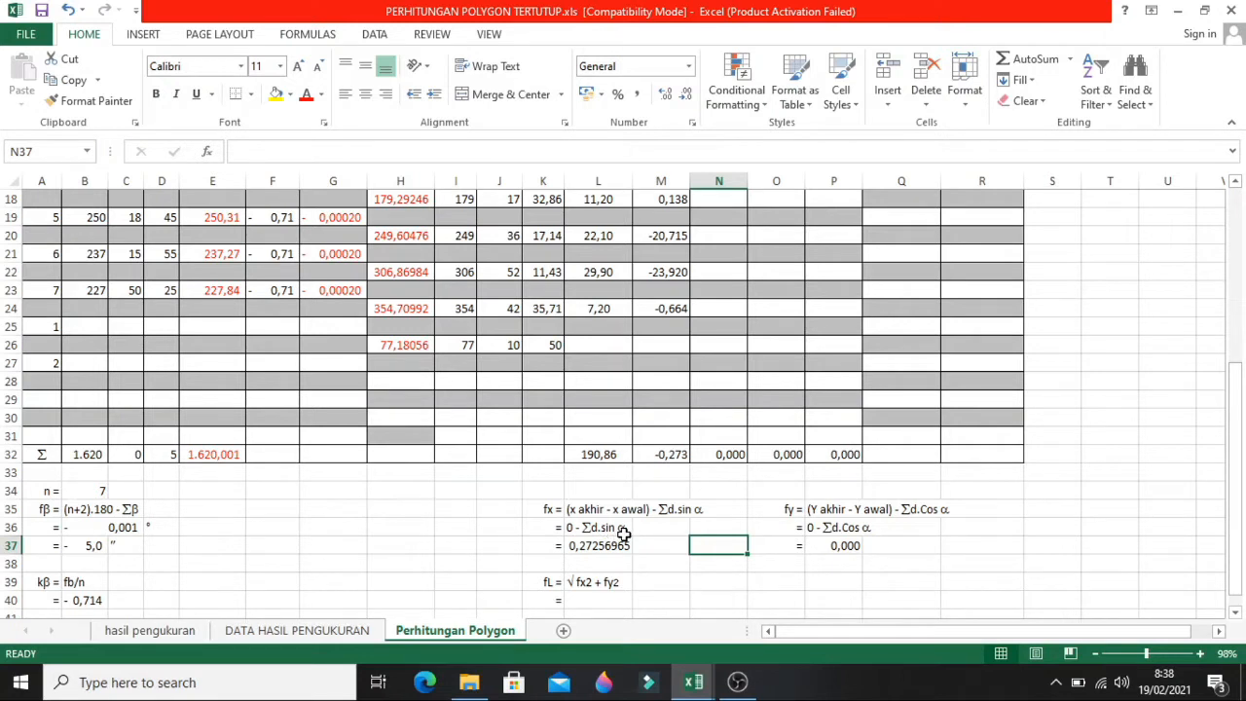
{"action": "left_click", "coordinate": [593, 547]}
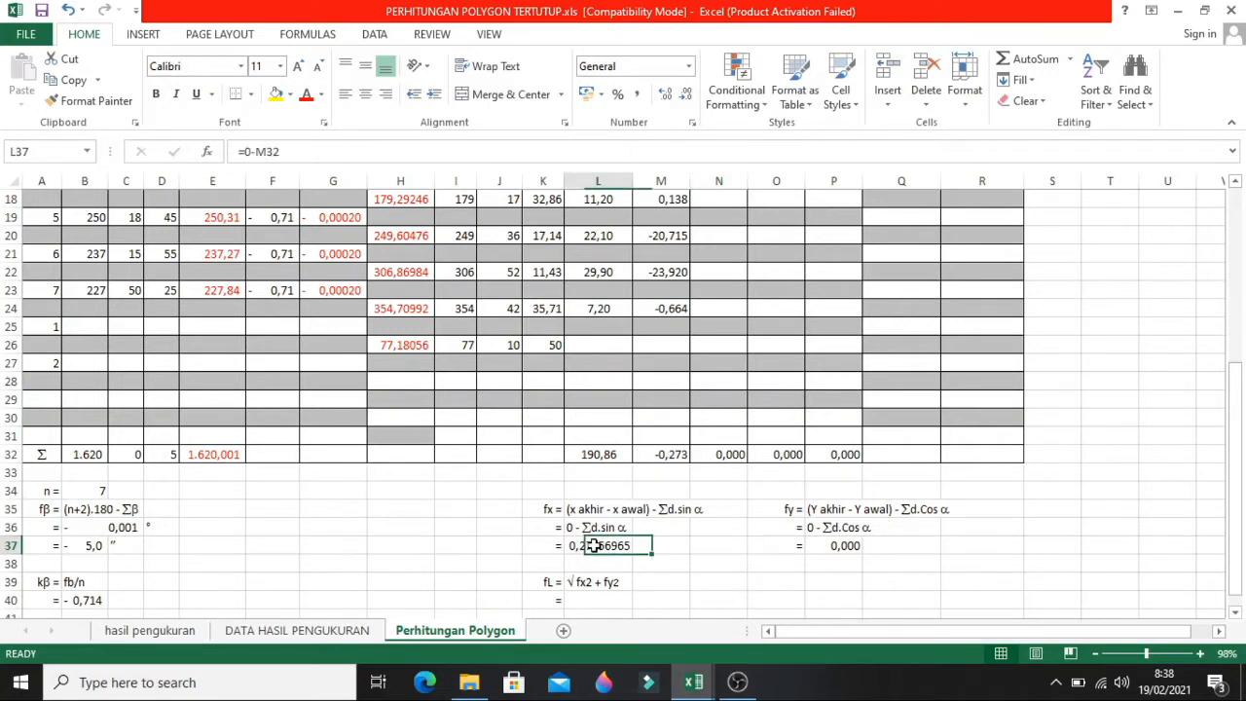
{"action": "type", "text": "="}
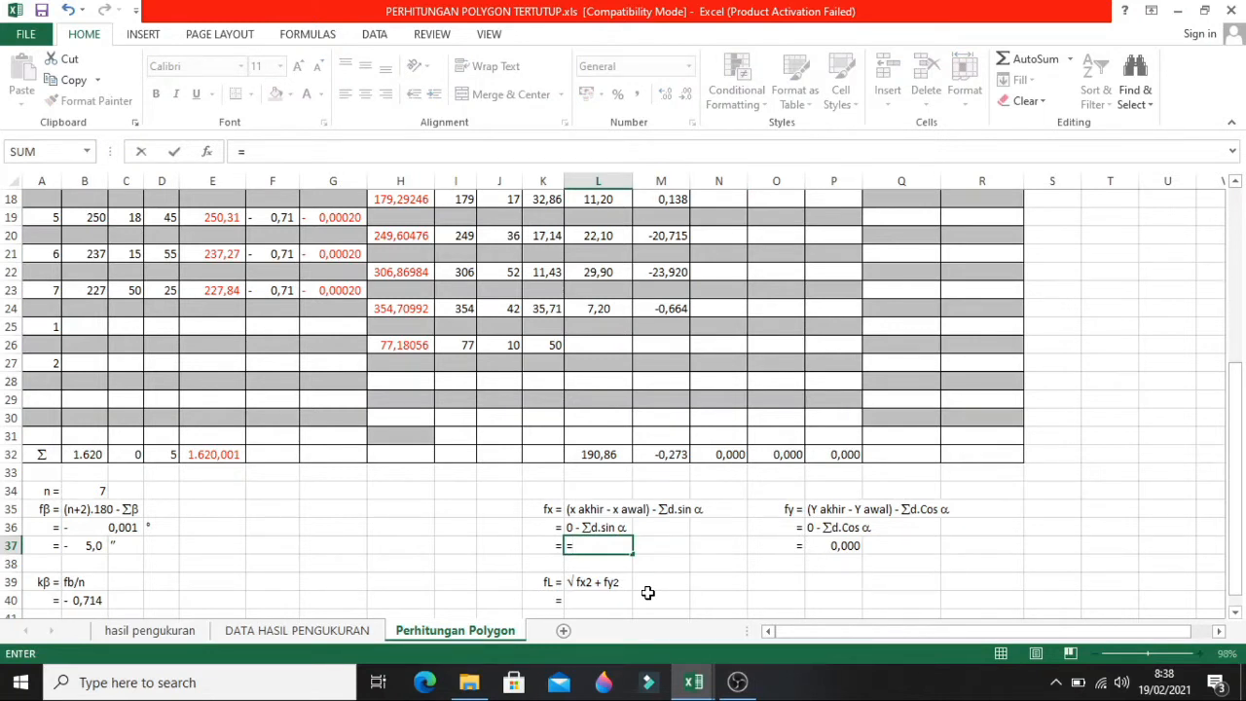
{"action": "type", "text": "0-"}
{"action": "left_click", "coordinate": [662, 451]}
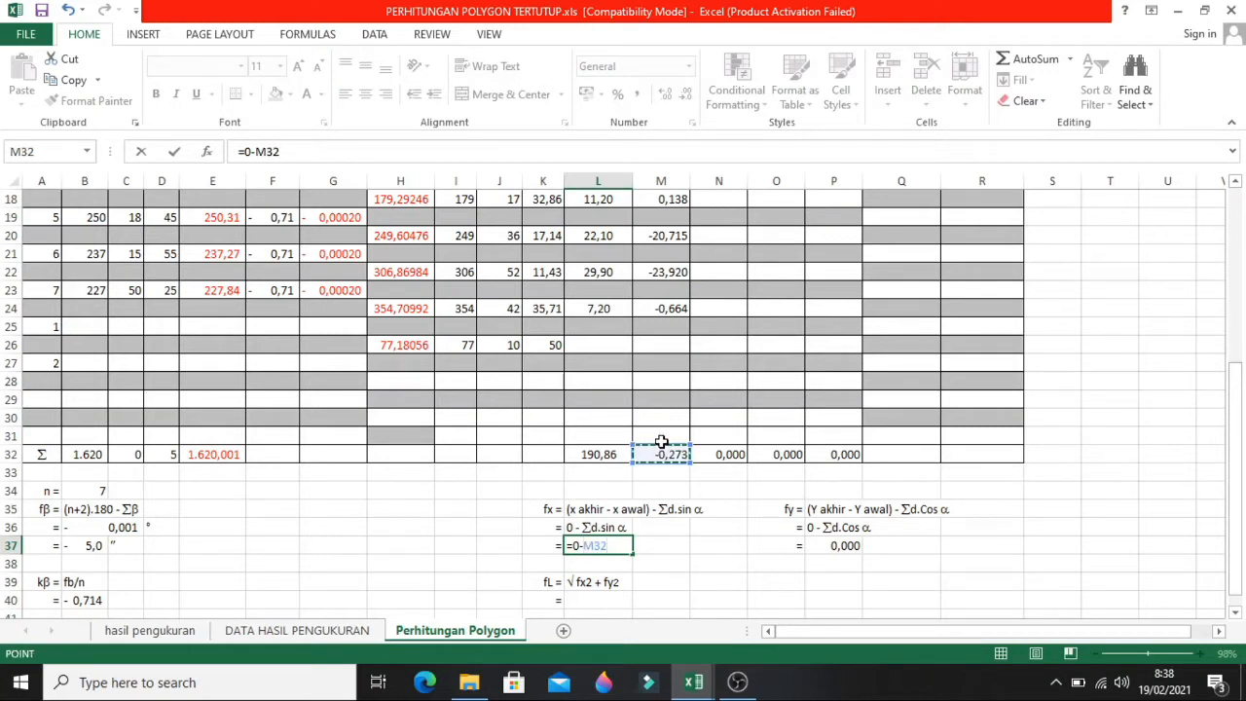
{"action": "key", "text": "Return"}
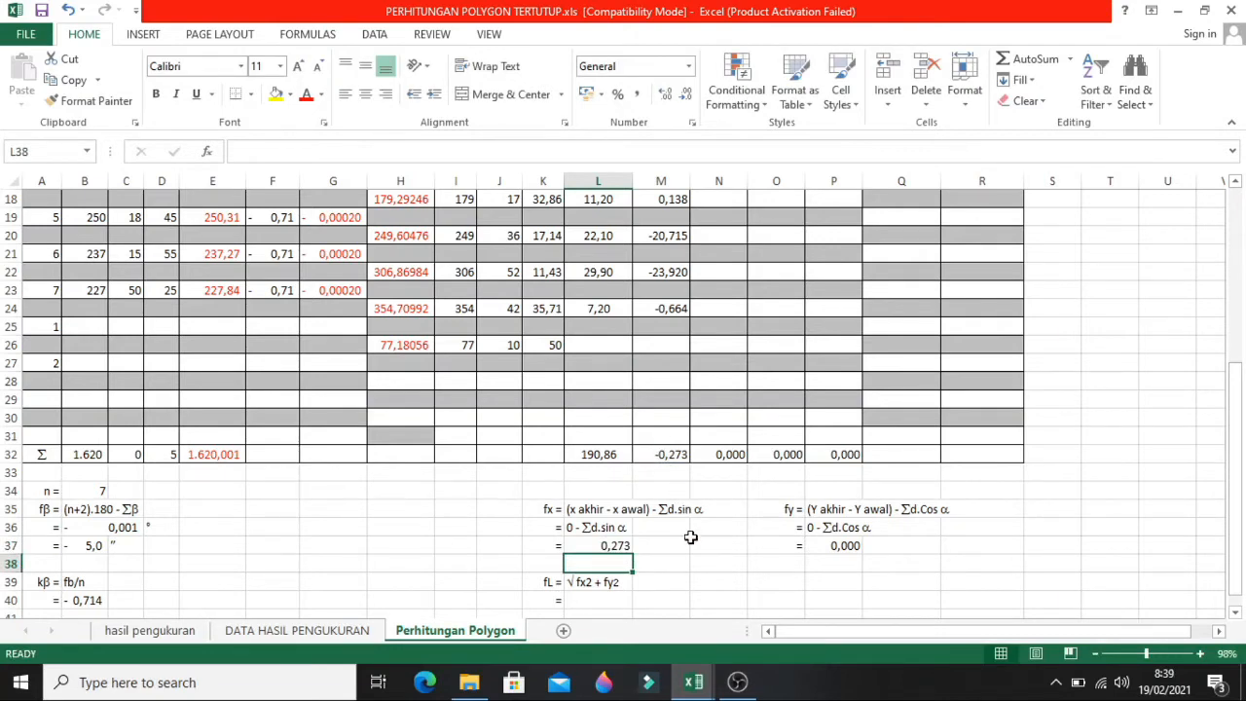
- Check the fx formula in L37 against the total of the Δx column in row 32
{"action": "scroll", "coordinate": [690, 537], "scroll_direction": "up", "scroll_amount": 2}
{"action": "scroll", "coordinate": [692, 543], "scroll_direction": "down", "scroll_amount": 2}
{"action": "left_click", "coordinate": [614, 545]}
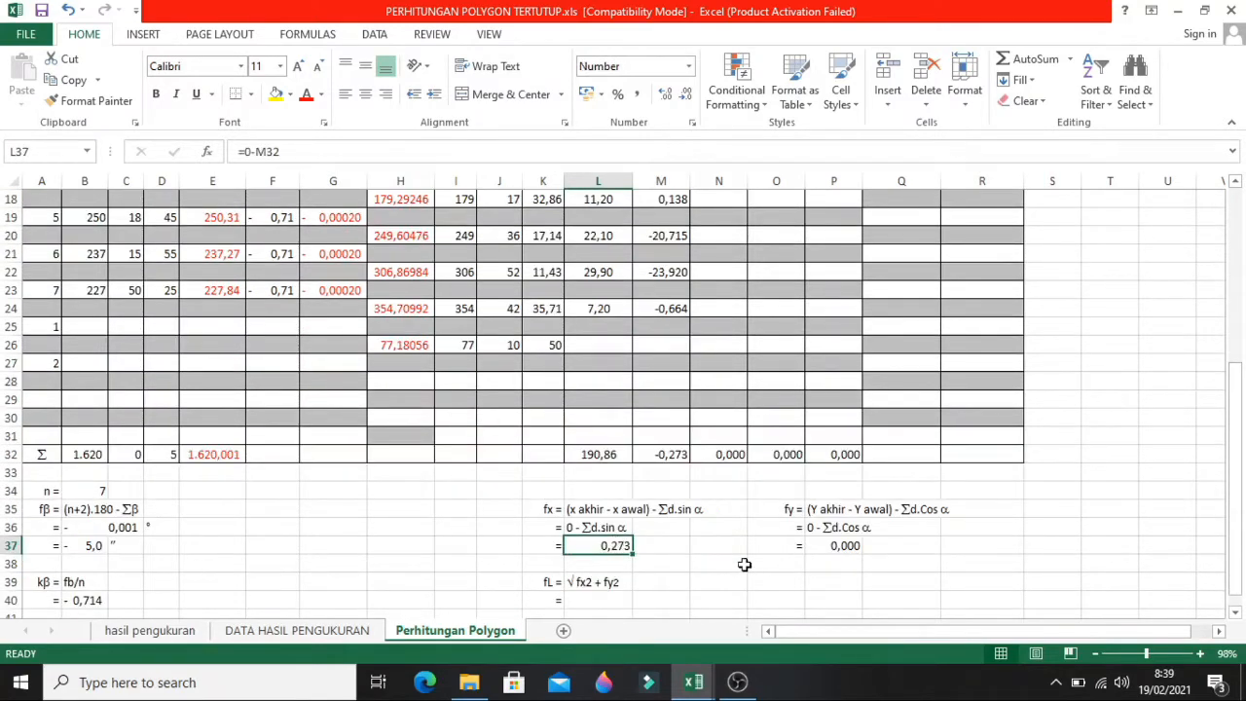
{"action": "left_click", "coordinate": [740, 564]}
{"action": "scroll", "coordinate": [729, 557], "scroll_direction": "up", "scroll_amount": 1}
{"action": "scroll", "coordinate": [728, 555], "scroll_direction": "up", "scroll_amount": 1}
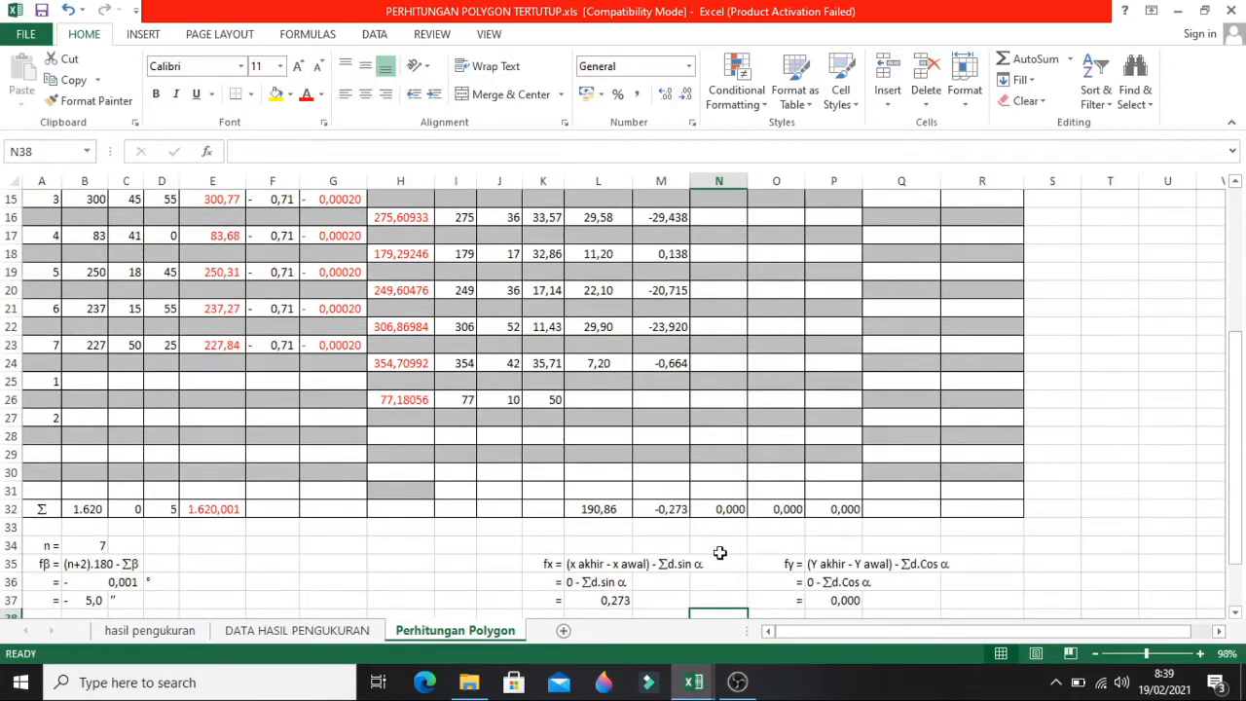
{"action": "scroll", "coordinate": [717, 554], "scroll_direction": "down", "scroll_amount": 2}
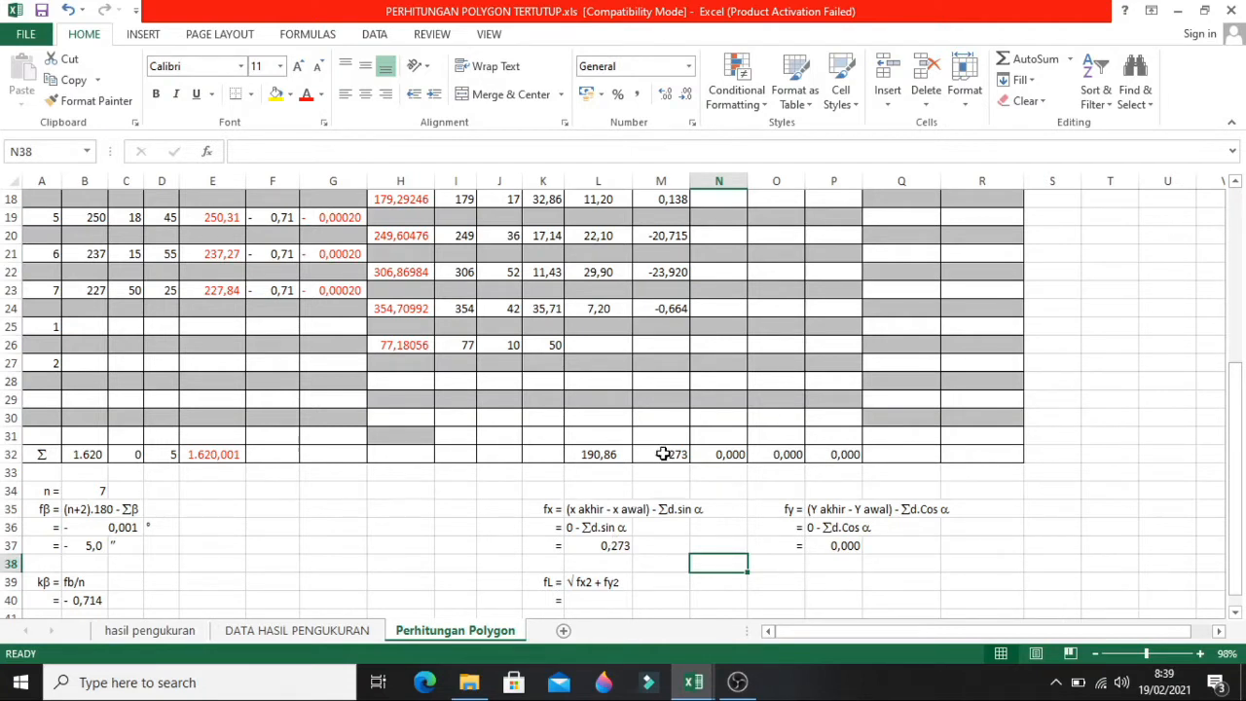
{"action": "left_click", "coordinate": [609, 547]}
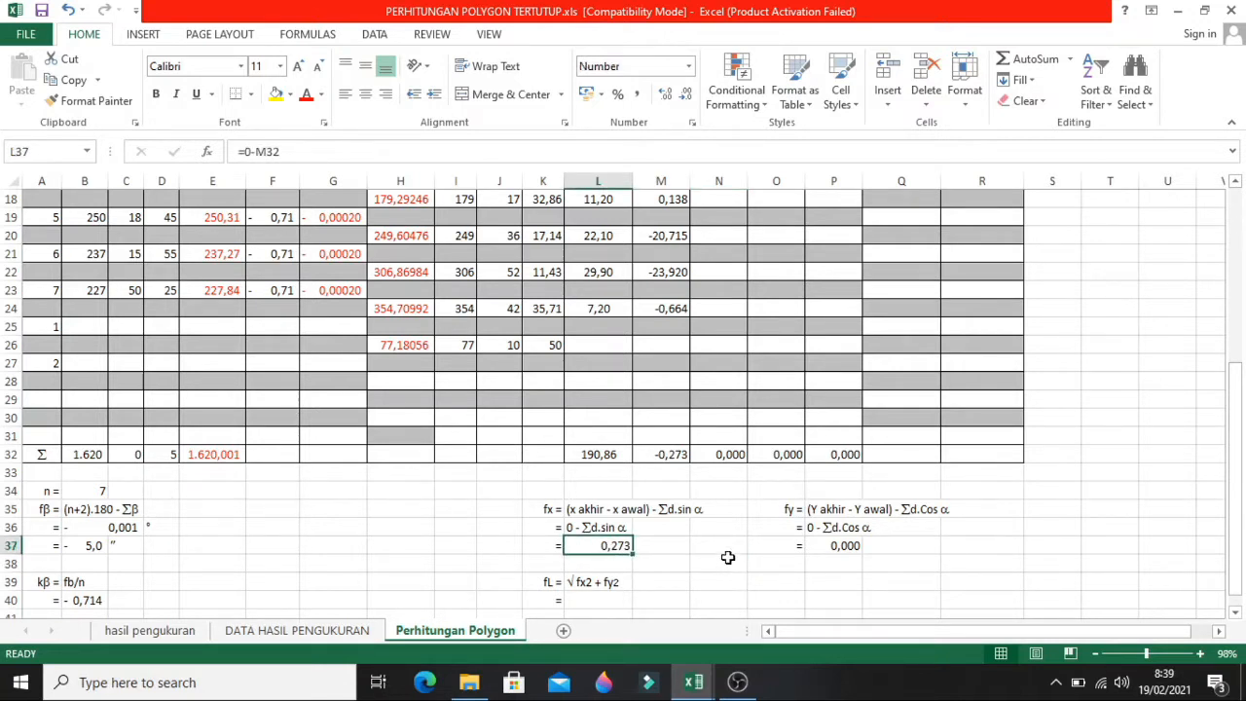
- Inspect the SUM formula in M32 and the Δx values above it that it adds up
{"action": "left_click", "coordinate": [671, 456]}
{"action": "scroll", "coordinate": [709, 494], "scroll_direction": "up", "scroll_amount": 3}
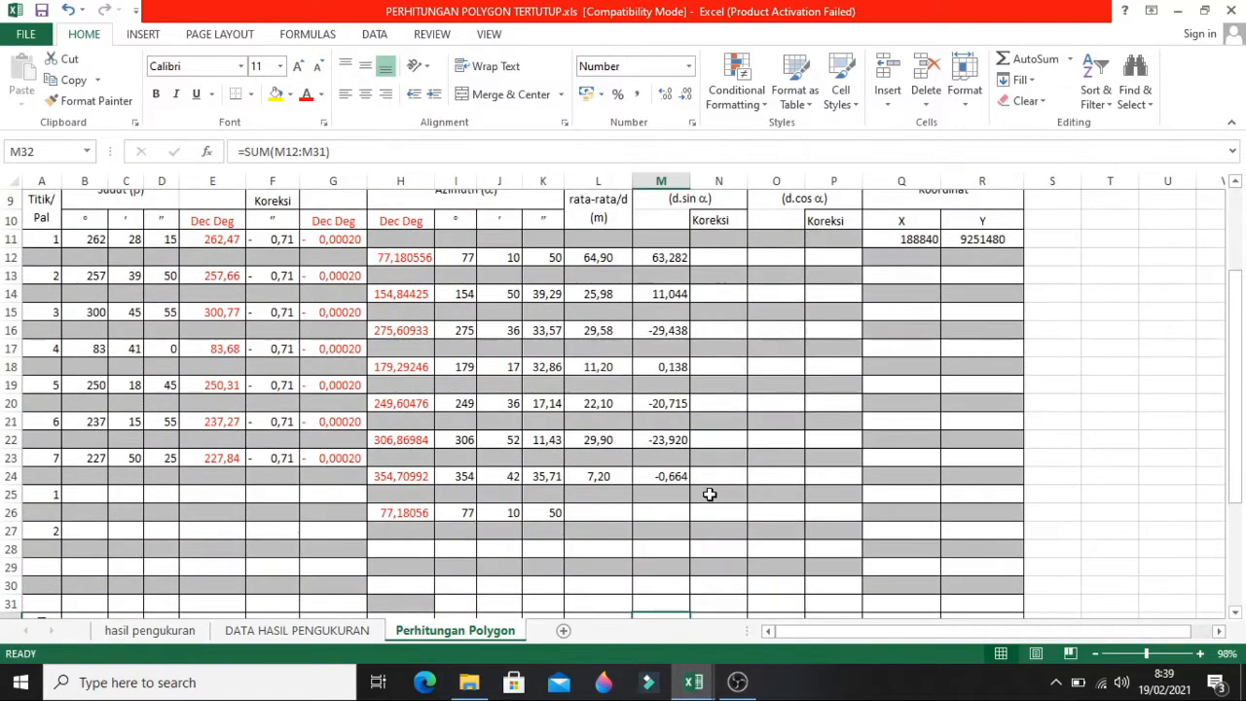
{"action": "scroll", "coordinate": [709, 494], "scroll_direction": "down", "scroll_amount": 2}
{"action": "left_click", "coordinate": [679, 526]}
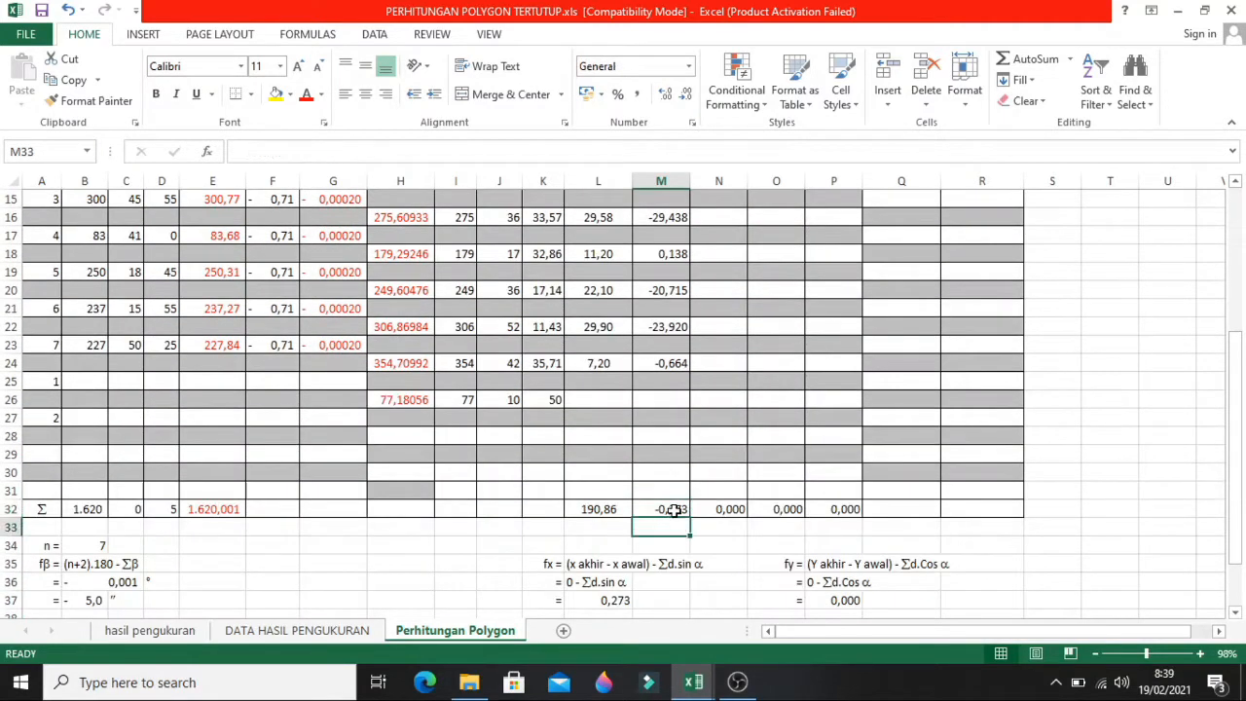
{"action": "left_click", "coordinate": [675, 511]}
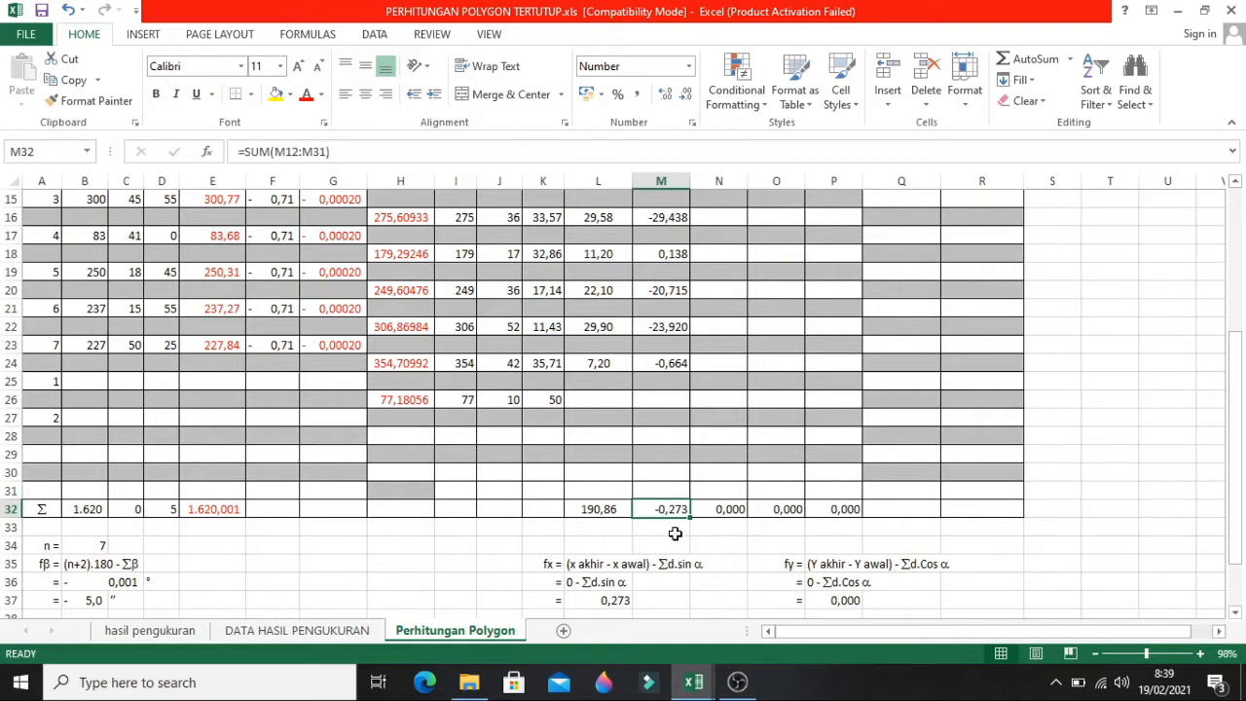
{"action": "left_click", "coordinate": [717, 543]}
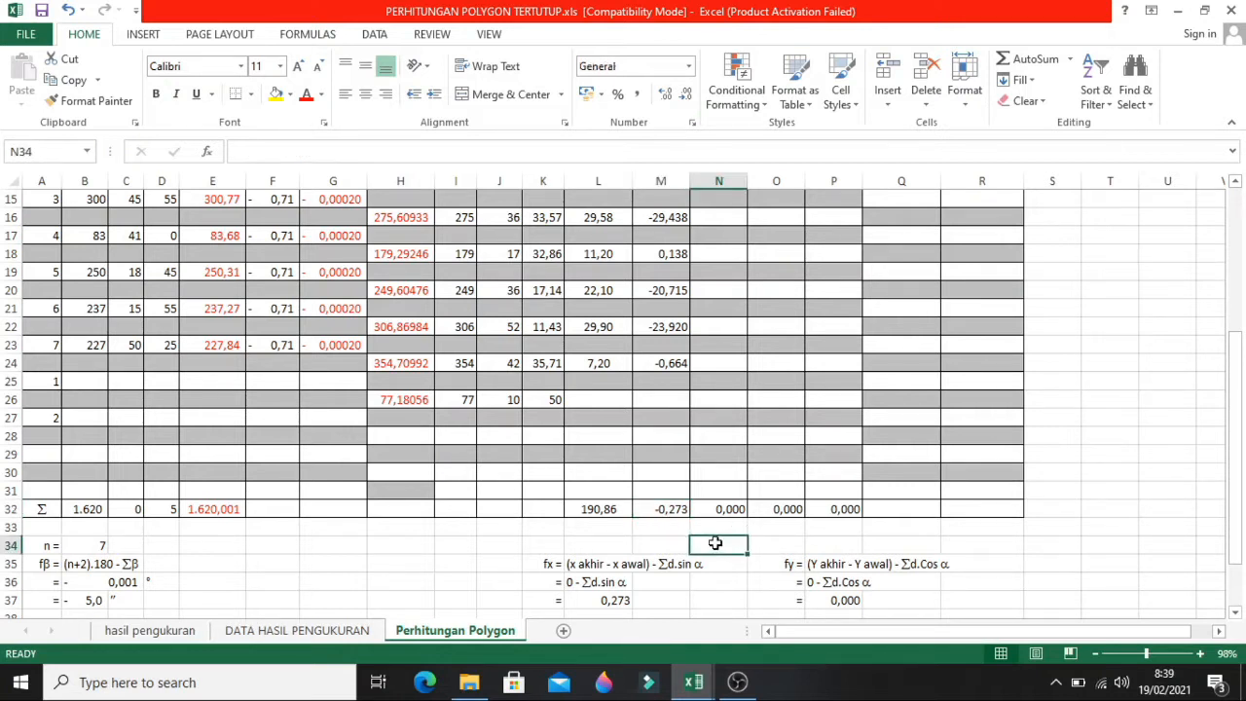
{"action": "left_click", "coordinate": [673, 509]}
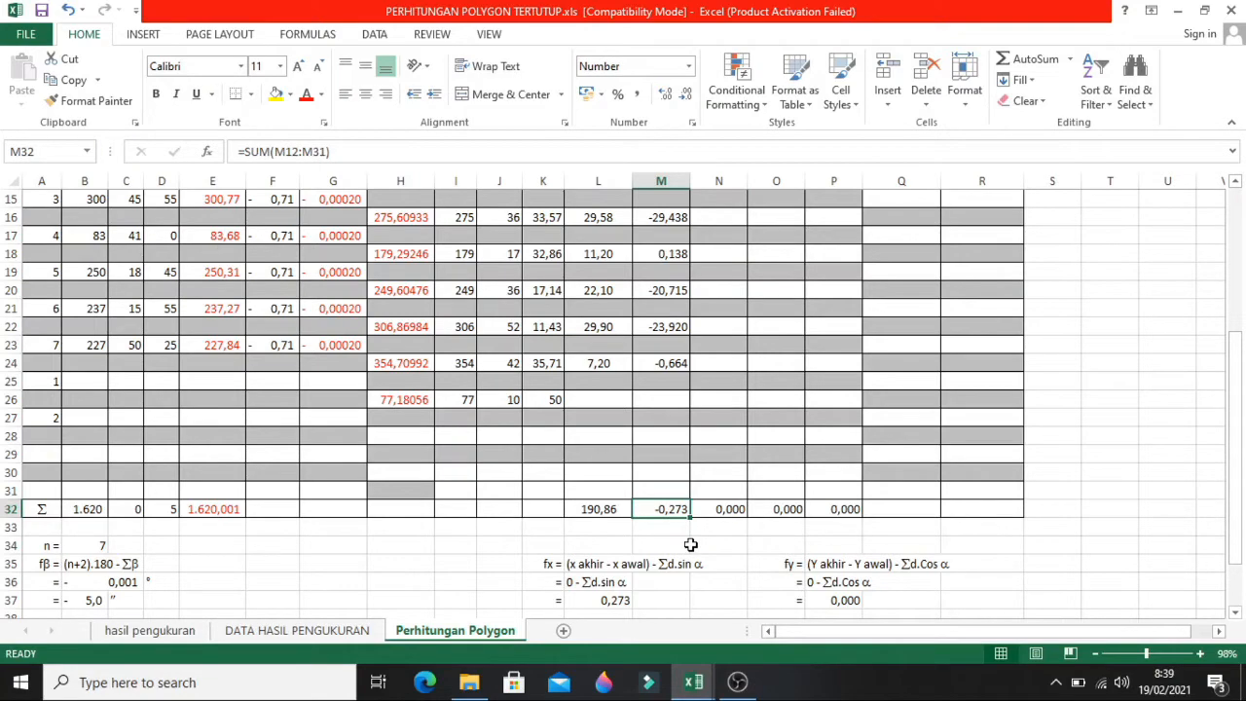
{"action": "scroll", "coordinate": [690, 545], "scroll_direction": "up", "scroll_amount": 1}
{"action": "scroll", "coordinate": [690, 545], "scroll_direction": "down", "scroll_amount": 3}
{"action": "scroll", "coordinate": [689, 545], "scroll_direction": "up", "scroll_amount": 2}
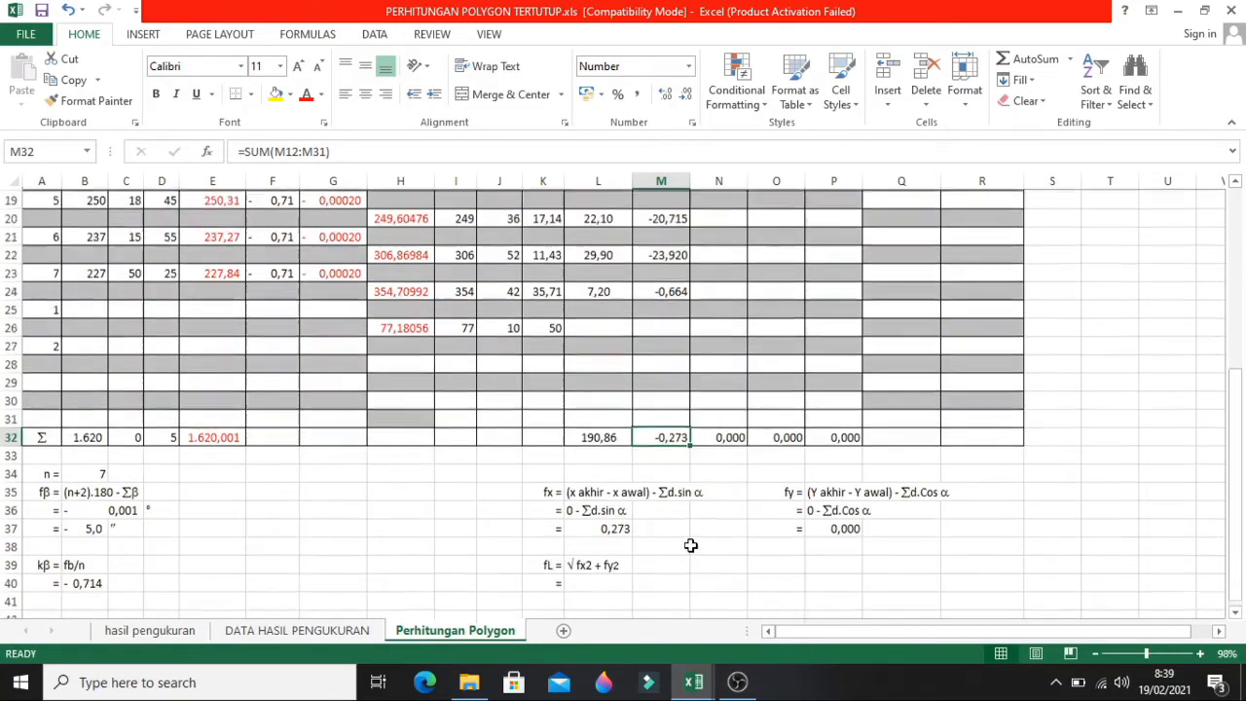
{"action": "scroll", "coordinate": [690, 545], "scroll_direction": "down", "scroll_amount": 2}
- Examine the fx result in L37 together with the empty Koreksi cell N12 that distributes it to the first side
{"action": "left_click", "coordinate": [626, 494]}
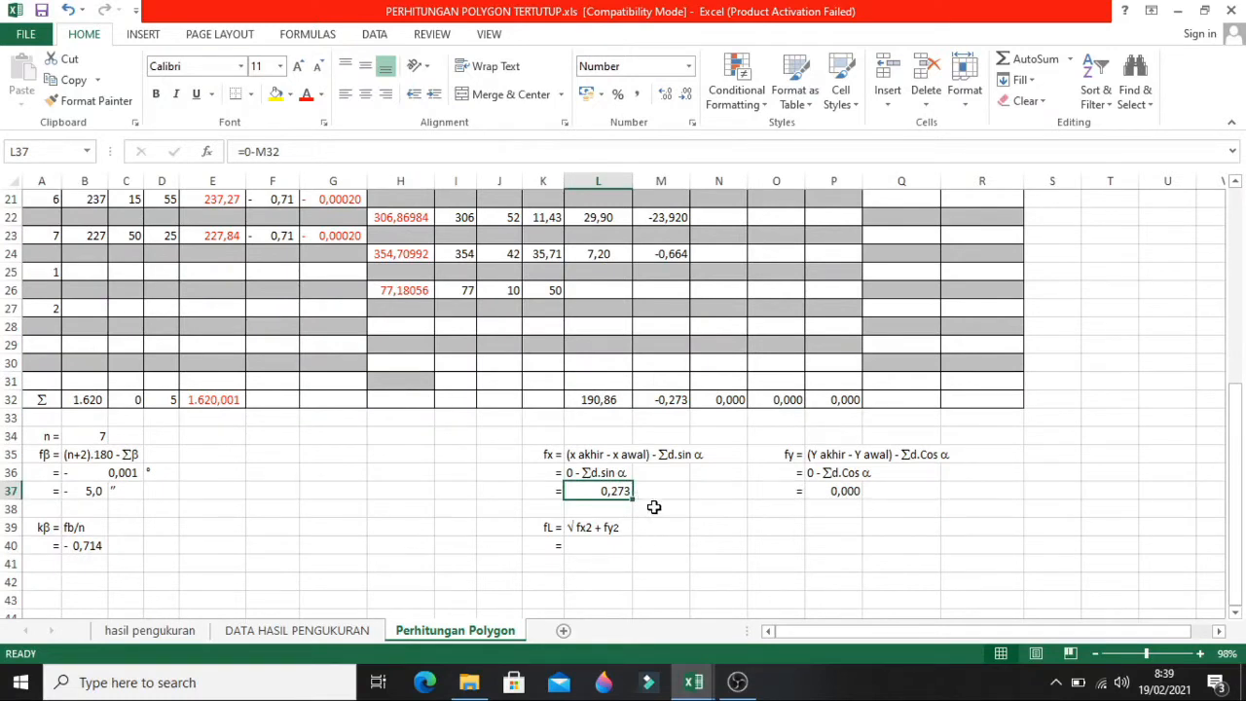
{"action": "left_click", "coordinate": [662, 523]}
{"action": "left_click", "coordinate": [631, 495]}
{"action": "scroll", "coordinate": [742, 538], "scroll_direction": "up", "scroll_amount": 7}
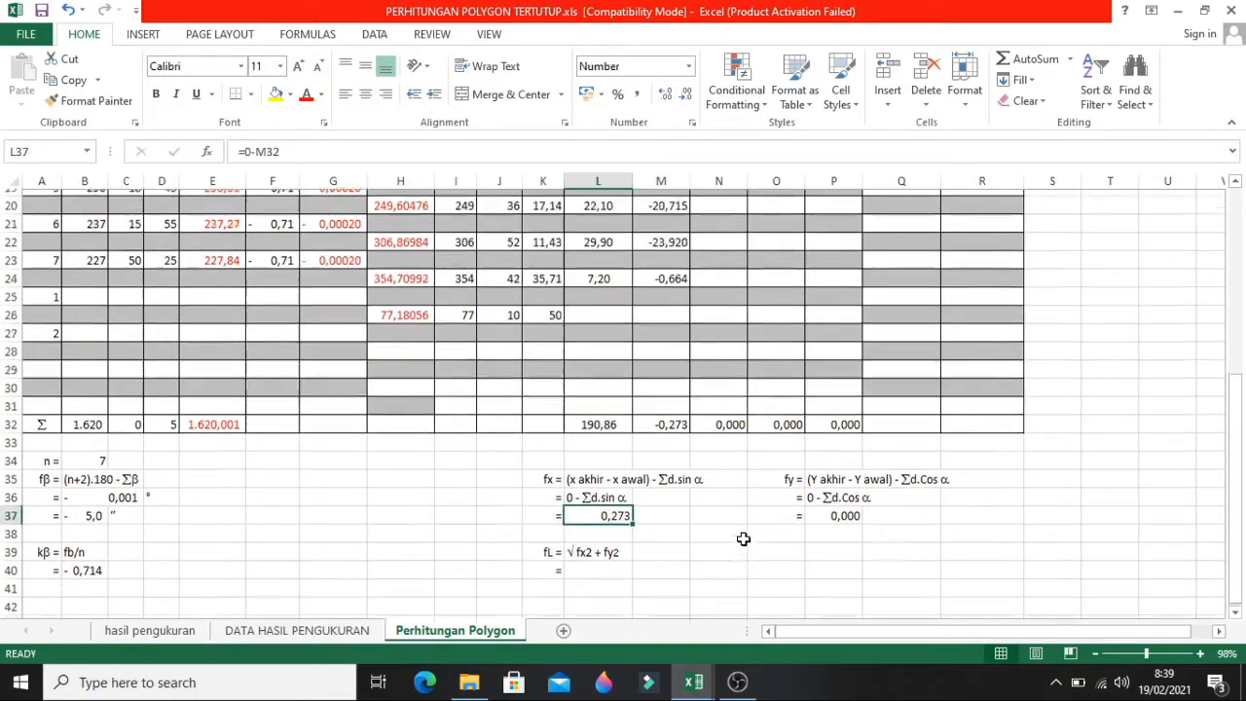
{"action": "scroll", "coordinate": [743, 538], "scroll_direction": "down", "scroll_amount": 5}
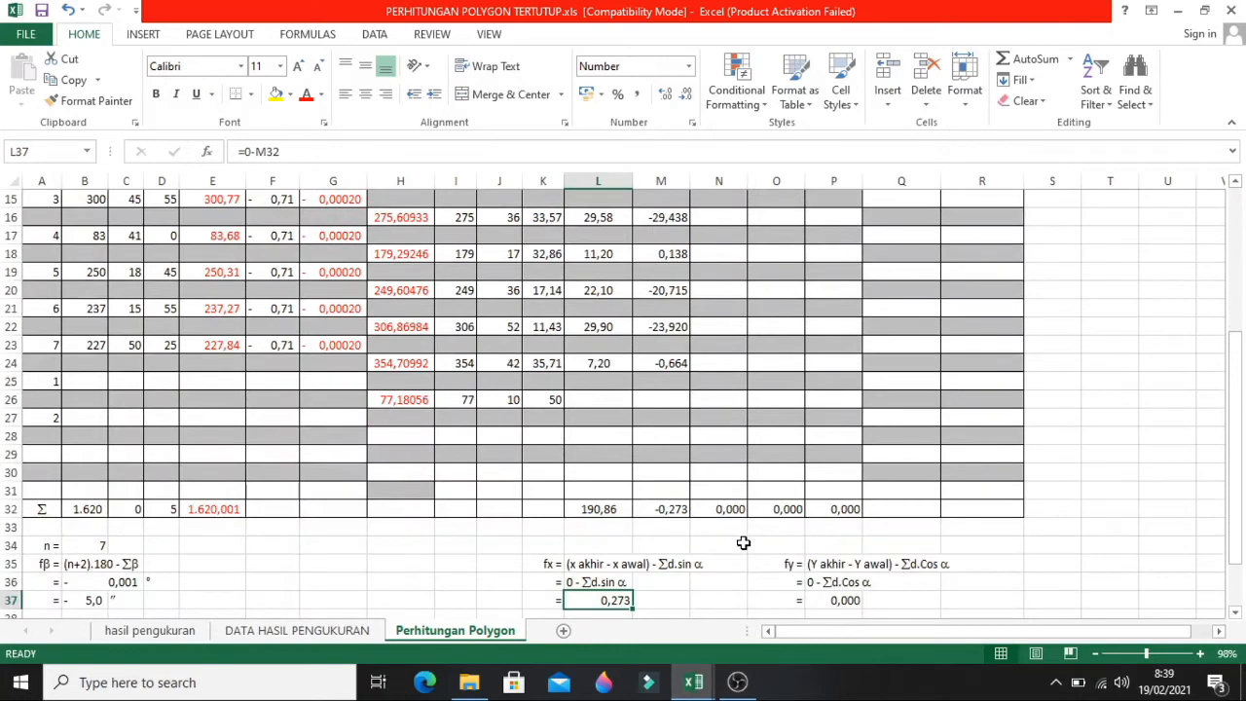
{"action": "scroll", "coordinate": [741, 487], "scroll_direction": "up", "scroll_amount": 5}
{"action": "left_click", "coordinate": [716, 373]}
{"action": "scroll", "coordinate": [721, 584], "scroll_direction": "down", "scroll_amount": 6}
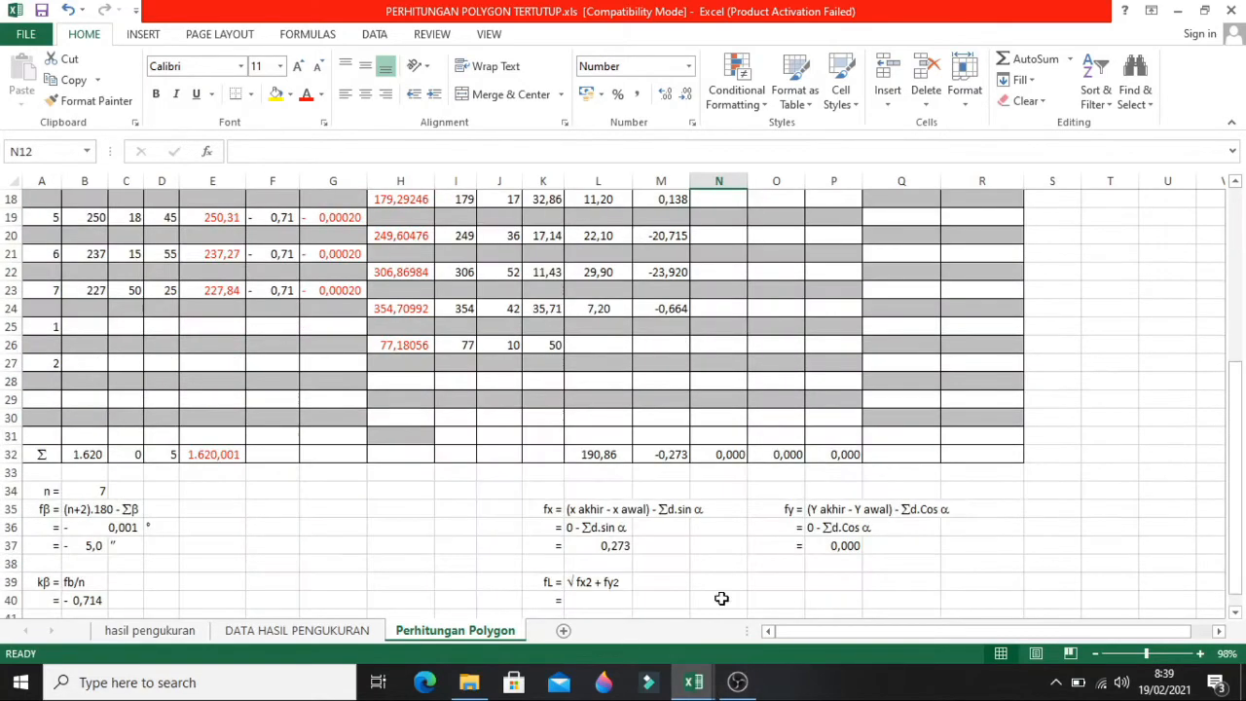
{"action": "left_click", "coordinate": [620, 543]}
{"action": "scroll", "coordinate": [681, 560], "scroll_direction": "up", "scroll_amount": 4}
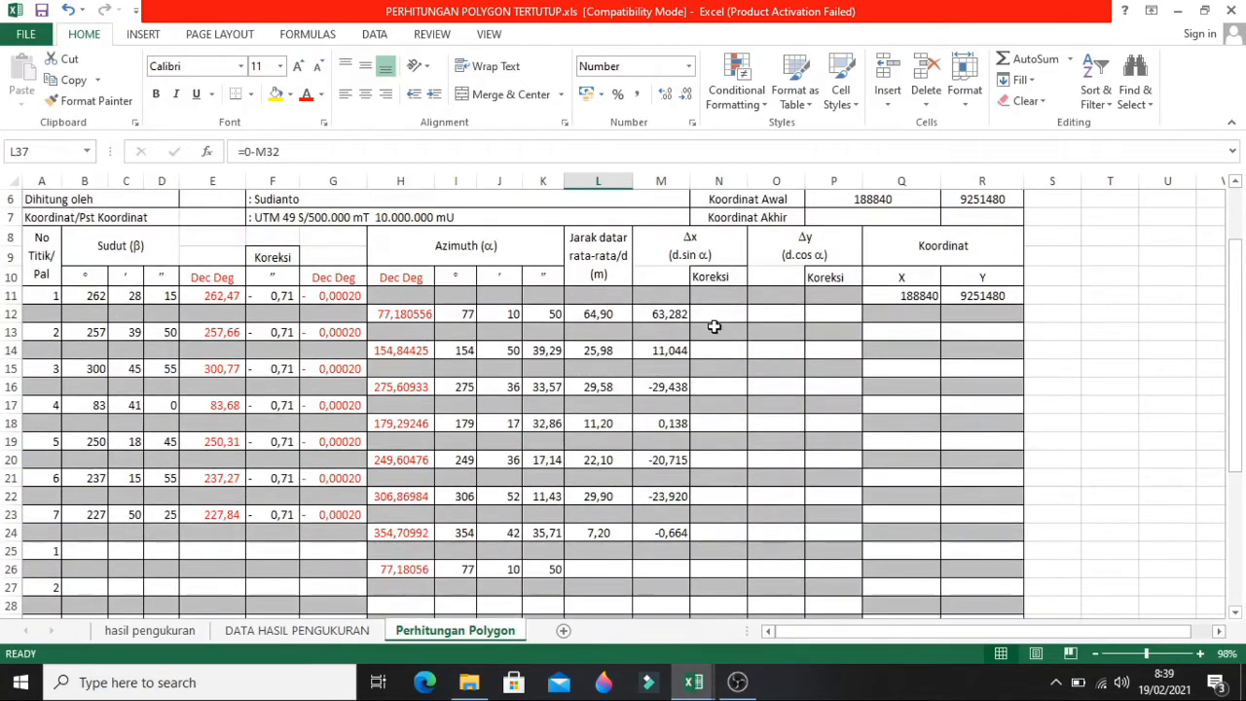
{"action": "scroll", "coordinate": [715, 374], "scroll_direction": "down", "scroll_amount": 5}
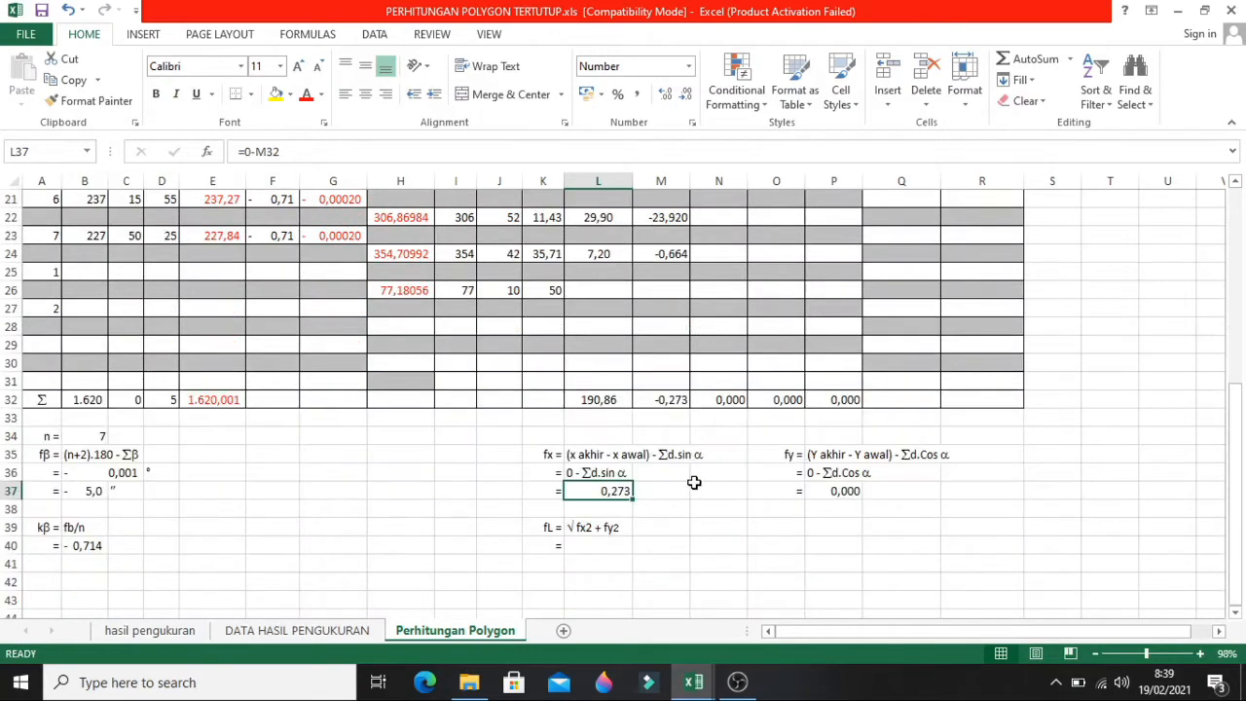
{"action": "scroll", "coordinate": [694, 483], "scroll_direction": "up", "scroll_amount": 5}
- Enter =L12/L32*L37 in N12 to calculate the Δx correction of the first side from its distance, the total distance and fx
{"action": "left_click", "coordinate": [718, 314]}
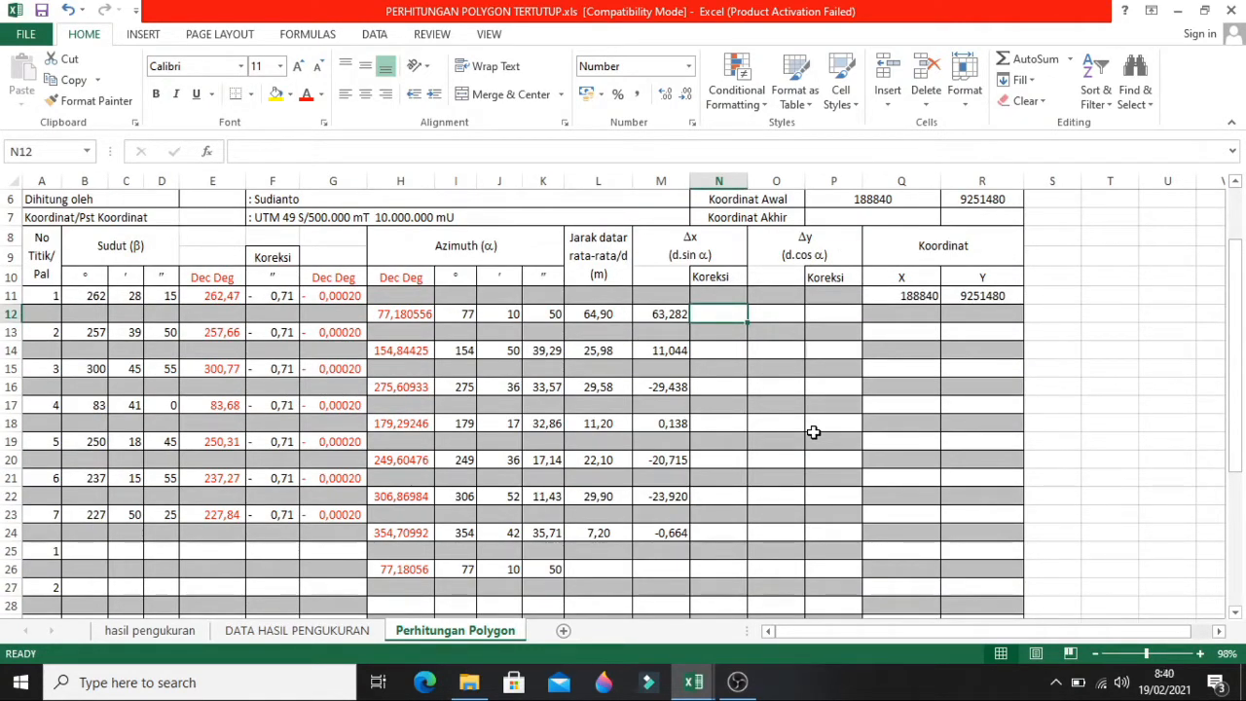
{"action": "type", "text": "="}
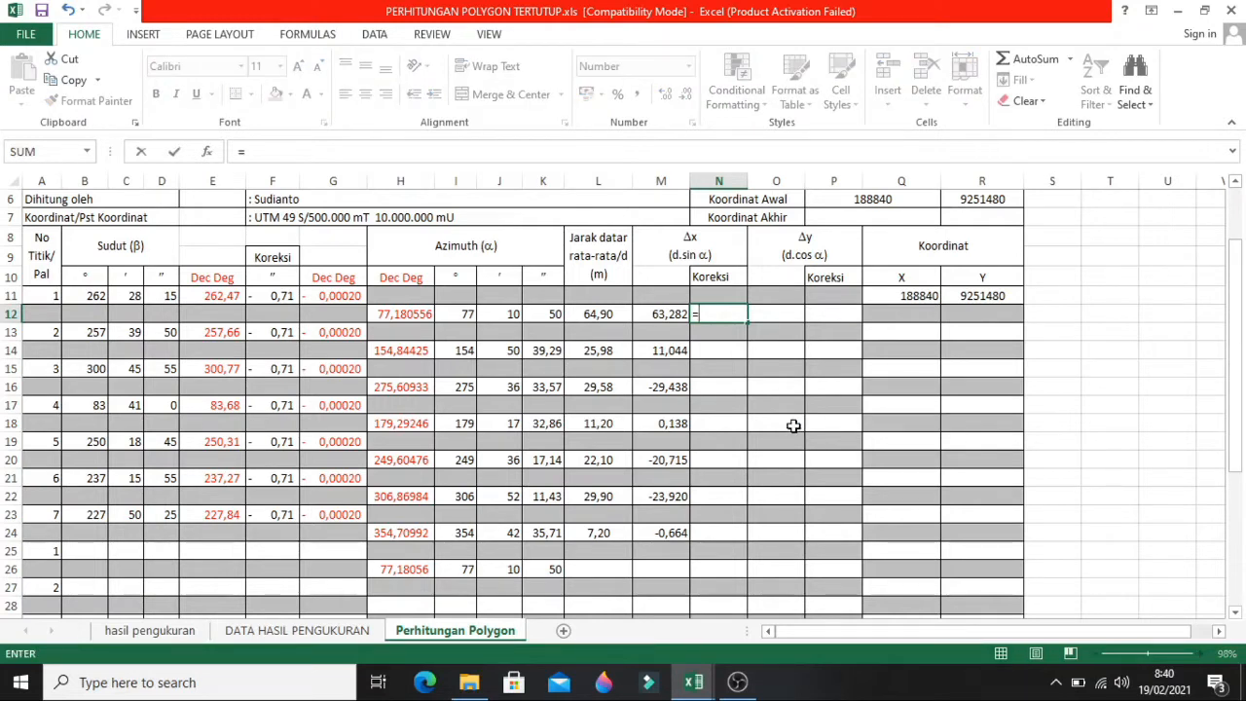
{"action": "scroll", "coordinate": [793, 425], "scroll_direction": "down", "scroll_amount": 1}
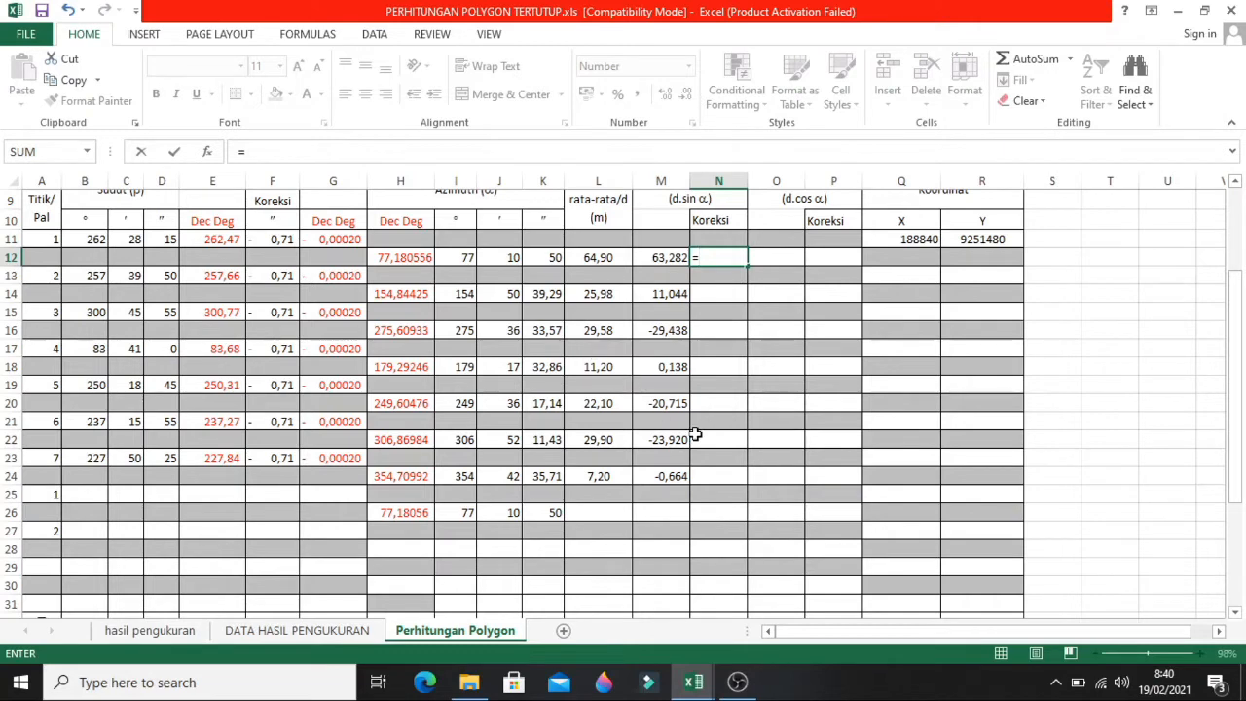
{"action": "scroll", "coordinate": [696, 435], "scroll_direction": "up", "scroll_amount": 1}
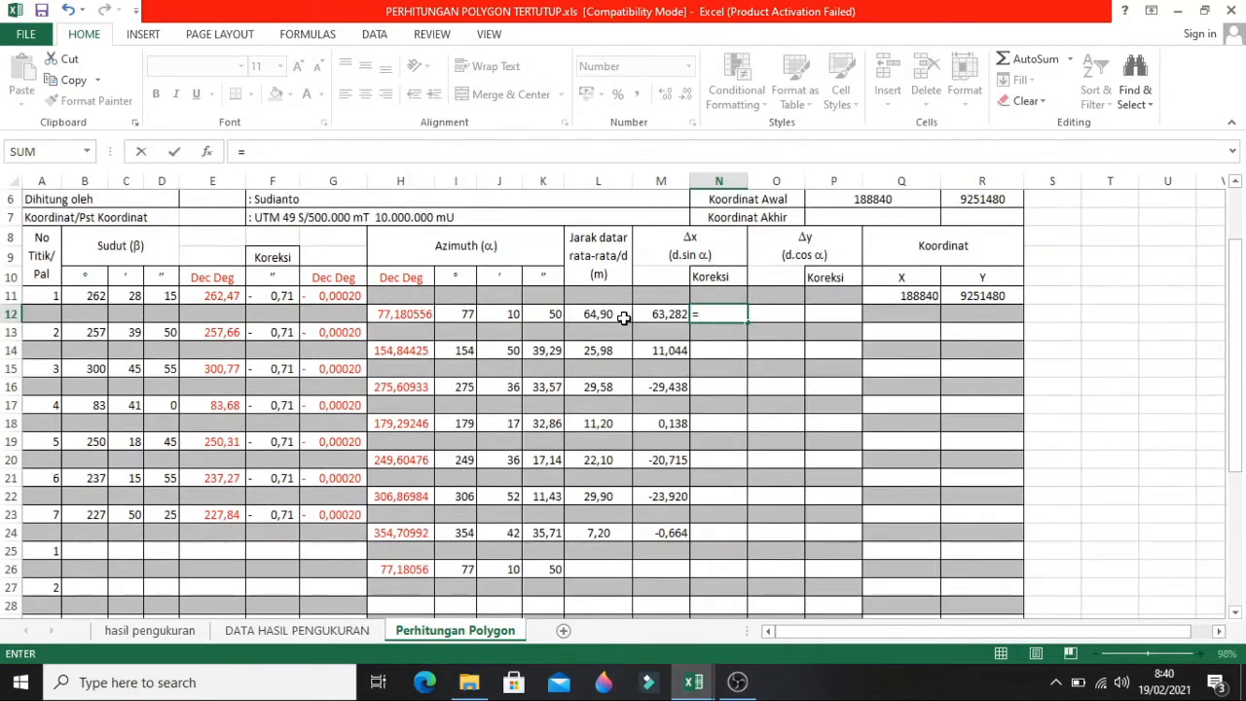
{"action": "left_click", "coordinate": [607, 313]}
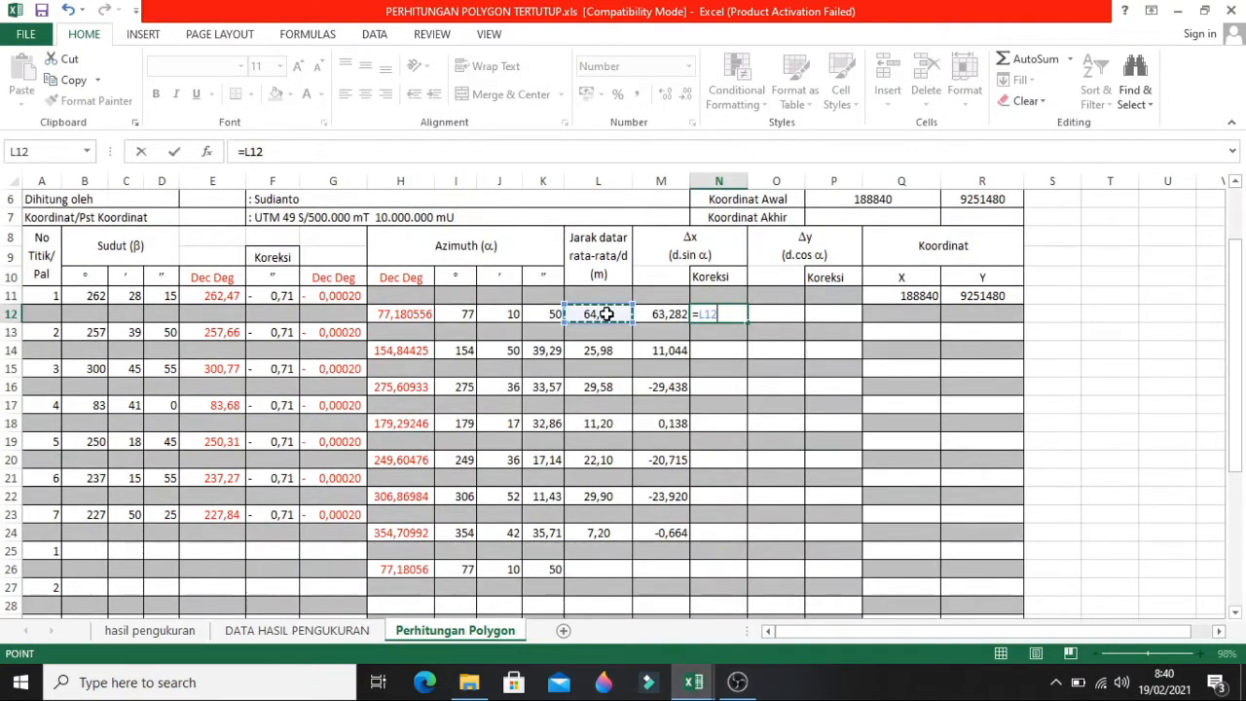
{"action": "type", "text": "/"}
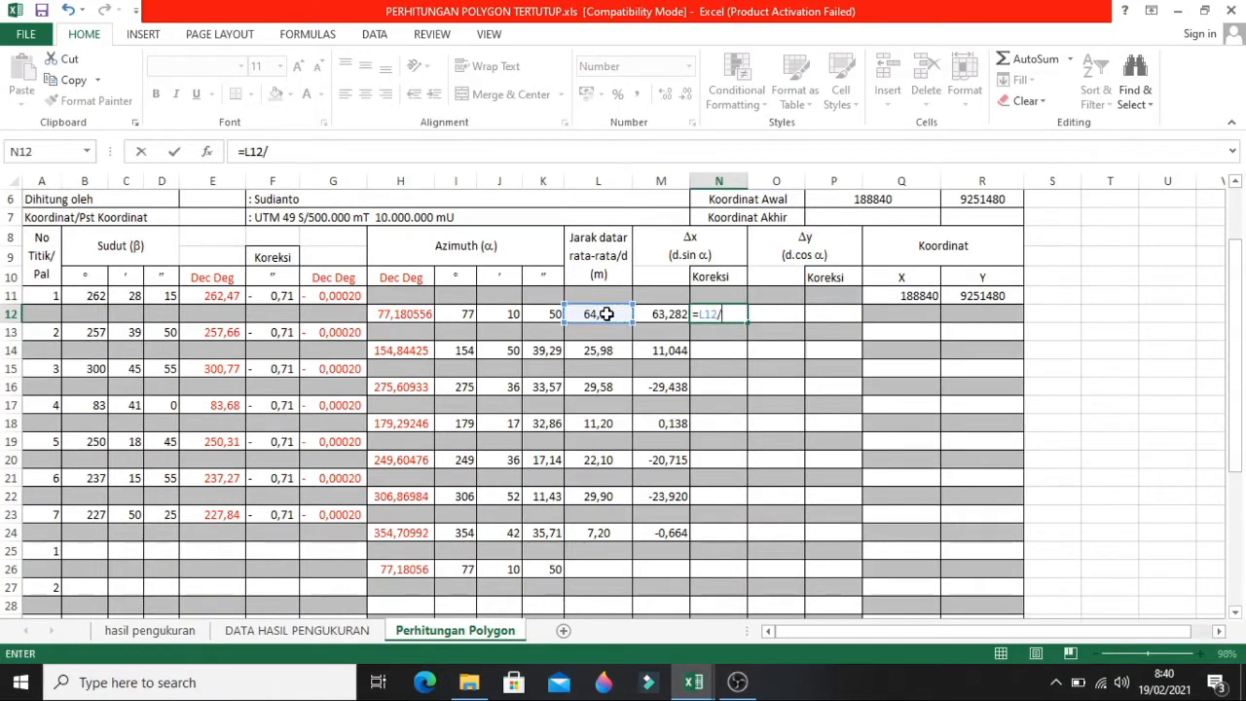
{"action": "scroll", "coordinate": [618, 387], "scroll_direction": "down", "scroll_amount": 2}
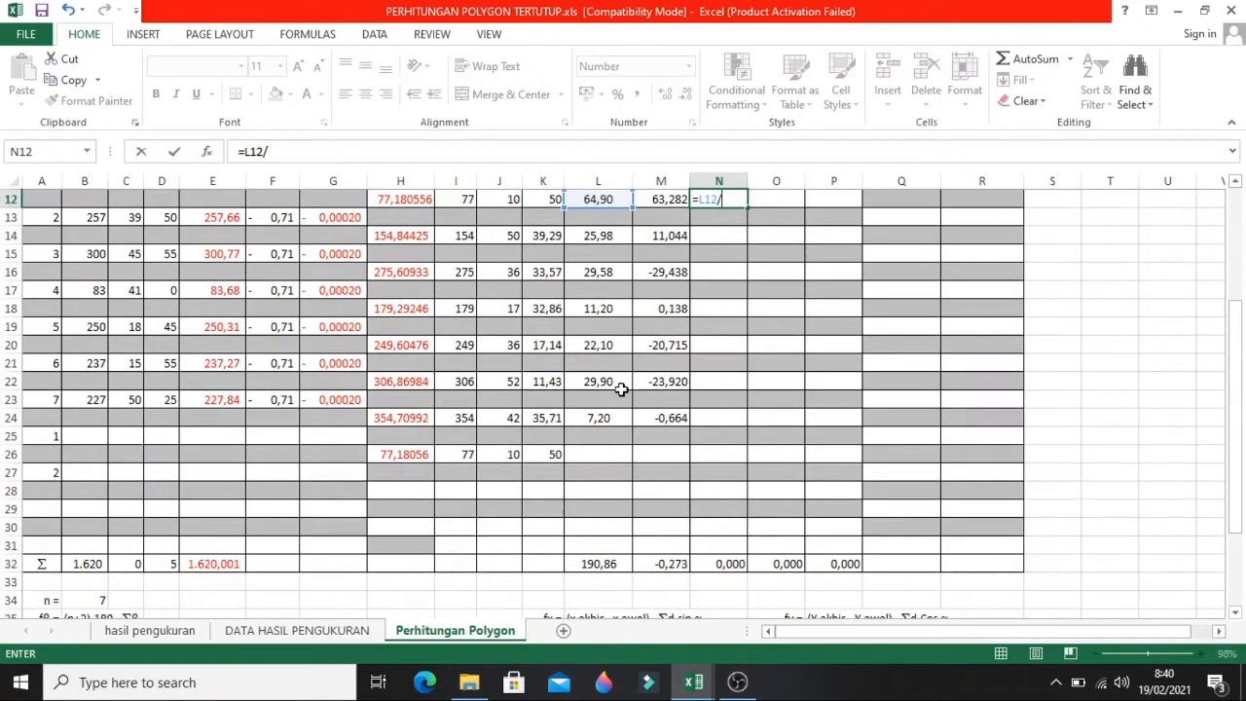
{"action": "left_click", "coordinate": [598, 563]}
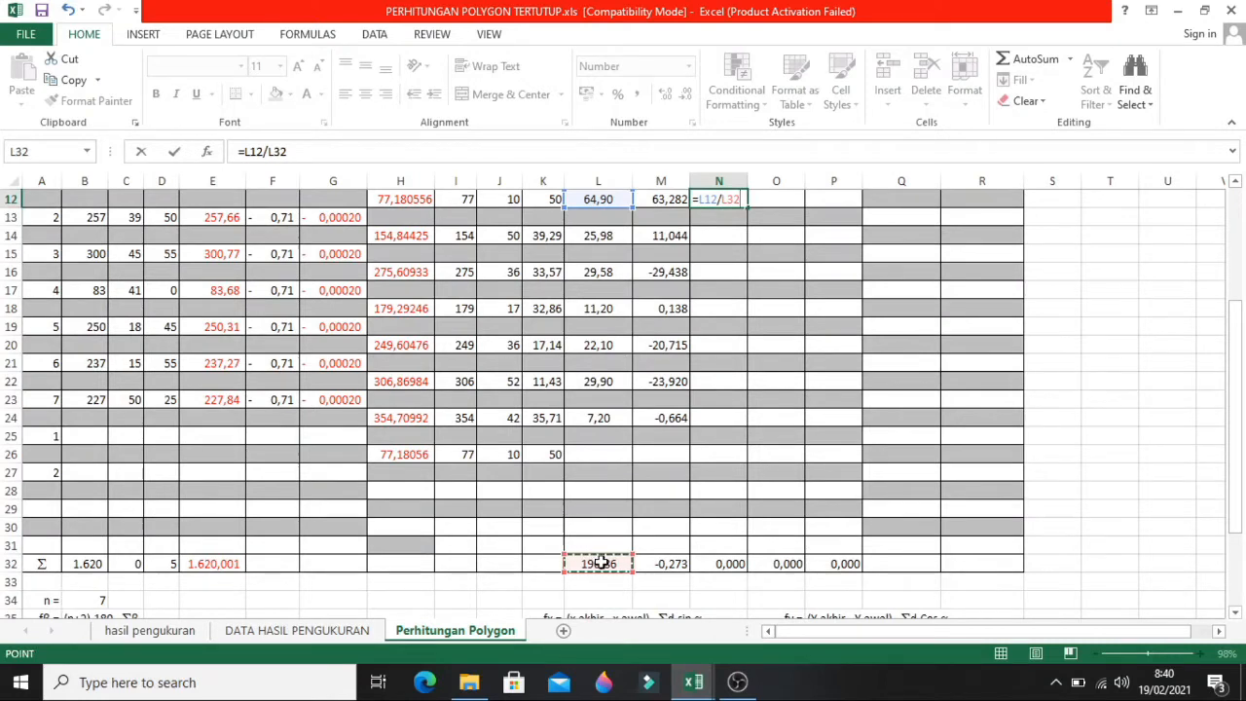
{"action": "type", "text": "*"}
{"action": "scroll", "coordinate": [661, 550], "scroll_direction": "down", "scroll_amount": 2}
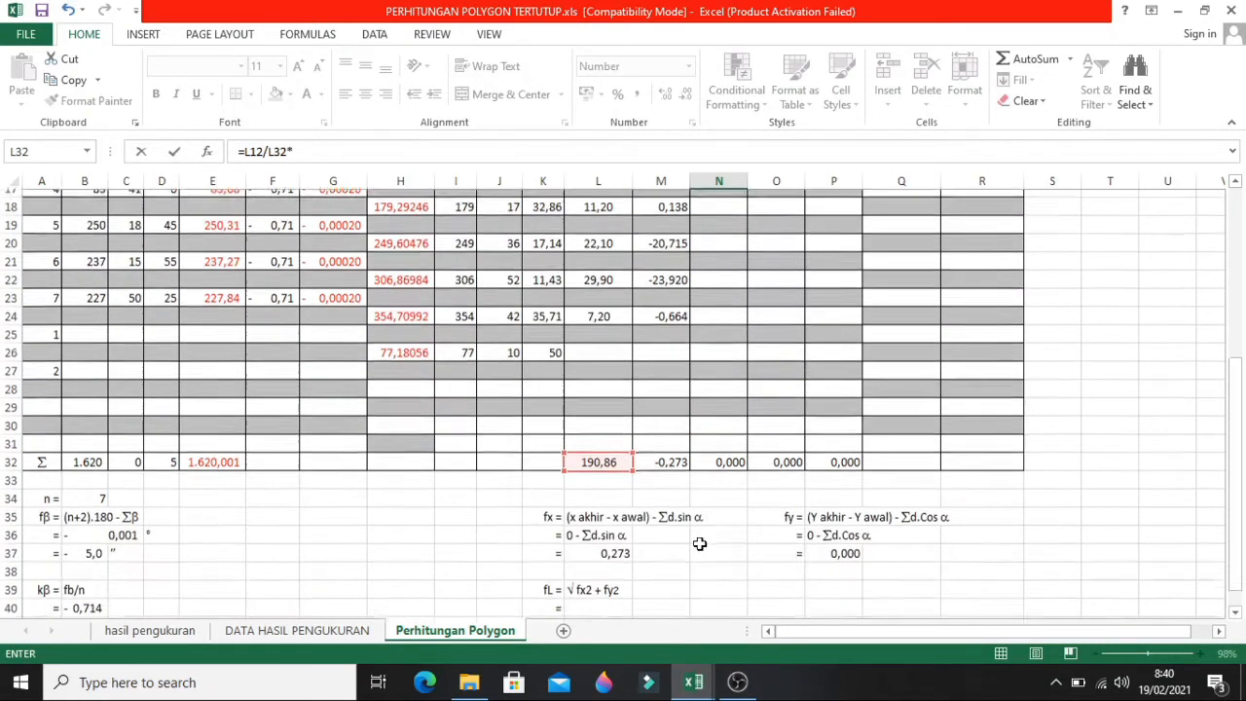
{"action": "left_click", "coordinate": [618, 545]}
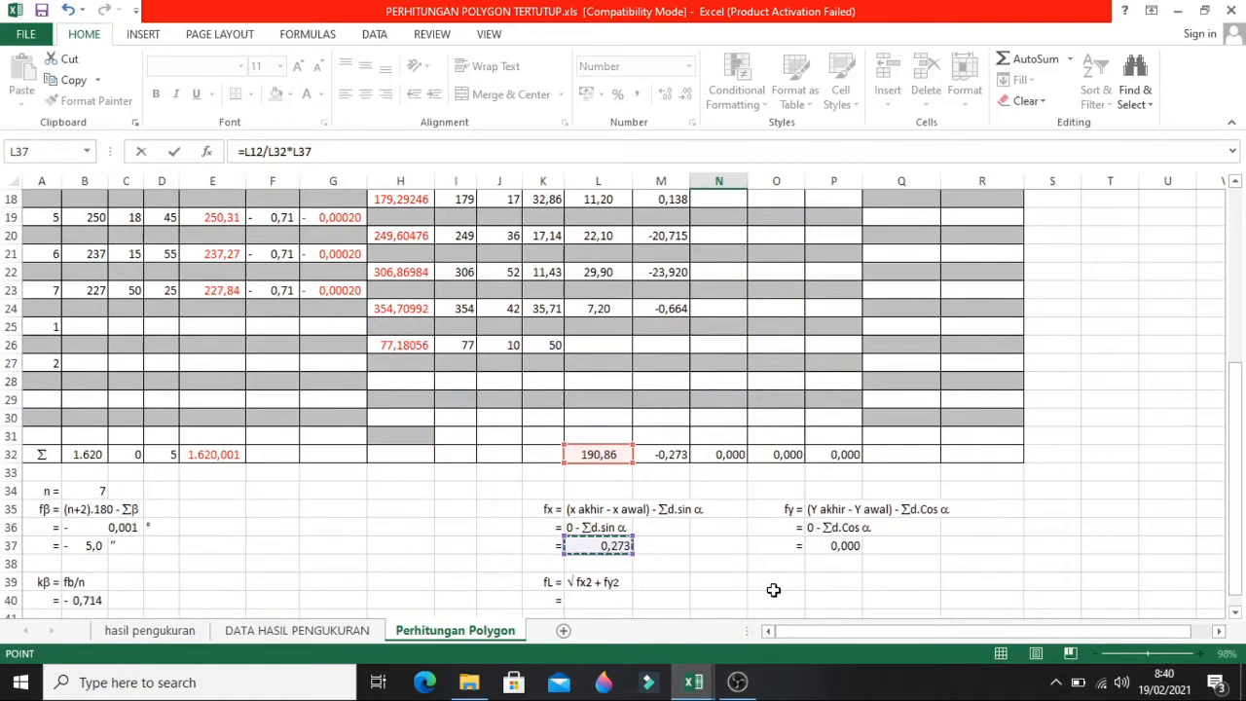
{"action": "key", "text": "Return"}
{"action": "scroll", "coordinate": [768, 587], "scroll_direction": "up", "scroll_amount": 2}
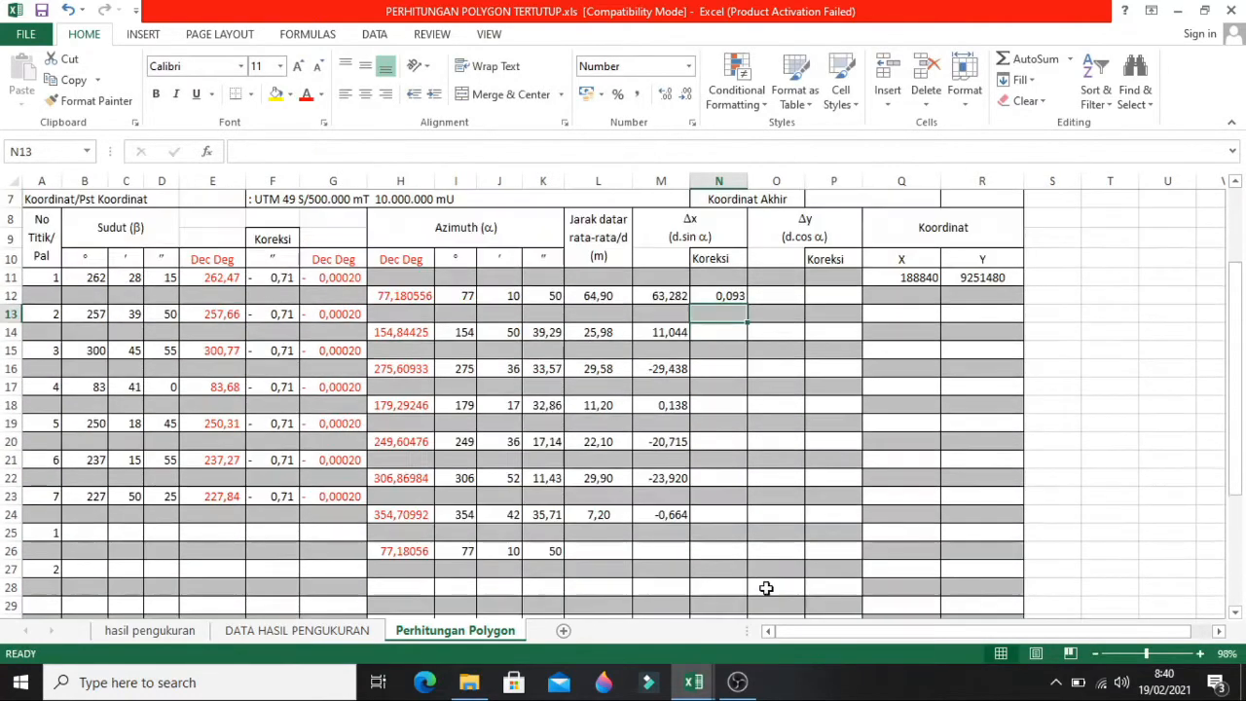
{"action": "scroll", "coordinate": [683, 355], "scroll_direction": "down", "scroll_amount": 1}
{"action": "scroll", "coordinate": [343, 333], "scroll_direction": "up", "scroll_amount": 1}
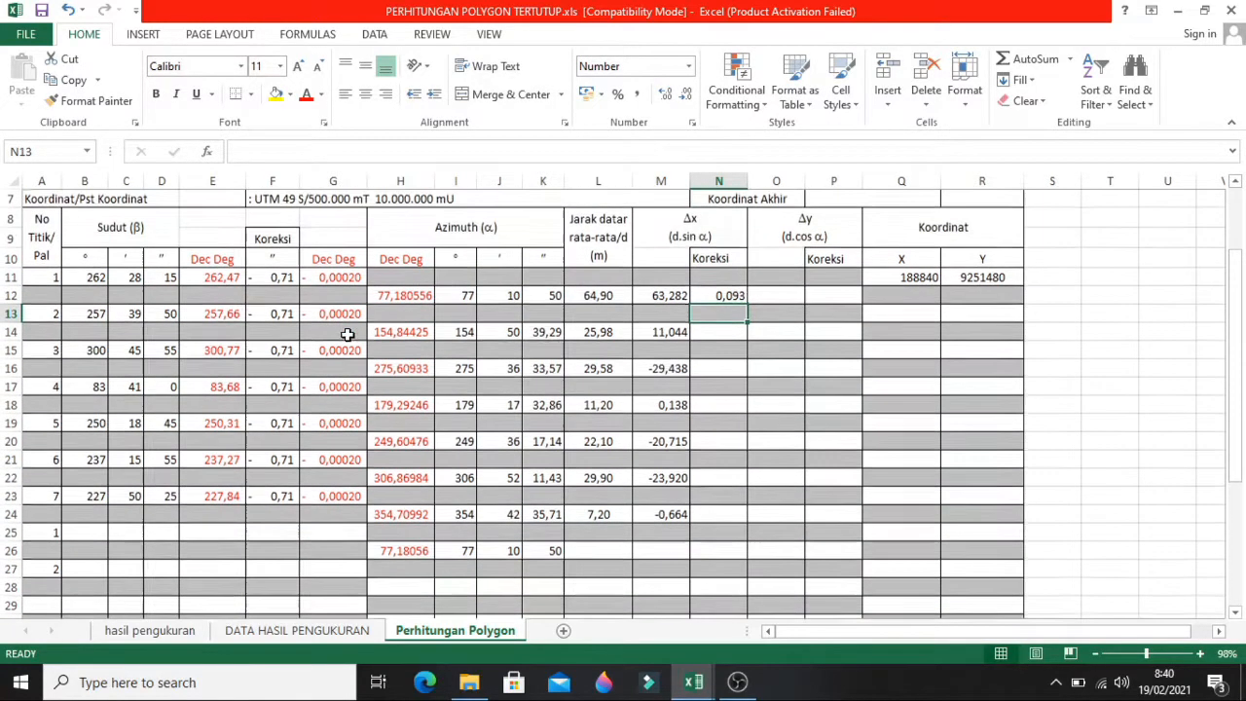
- Review the decimal-degree formula in E11 and the angle correction formulas in G11, G13, G15 and G17
{"action": "left_click", "coordinate": [216, 279]}
{"action": "scroll", "coordinate": [219, 281], "scroll_direction": "up", "scroll_amount": 2}
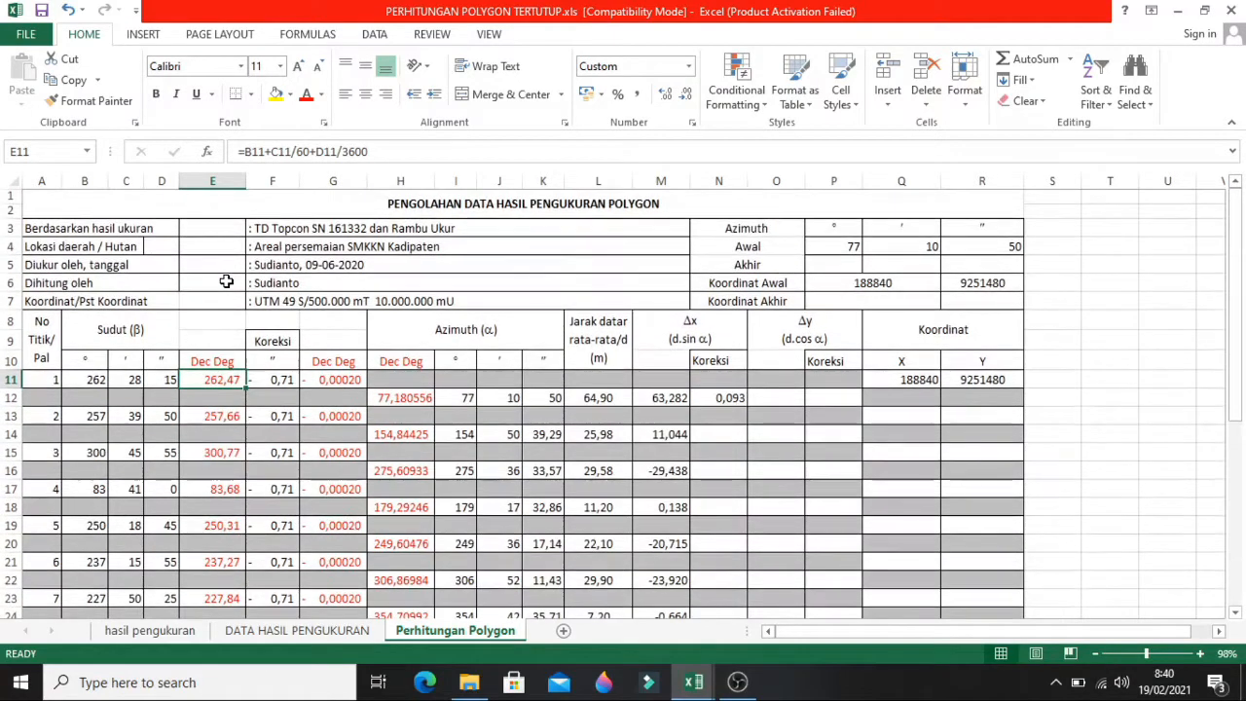
{"action": "scroll", "coordinate": [227, 284], "scroll_direction": "down", "scroll_amount": 1}
{"action": "scroll", "coordinate": [227, 284], "scroll_direction": "down", "scroll_amount": 1}
{"action": "left_click", "coordinate": [356, 330]}
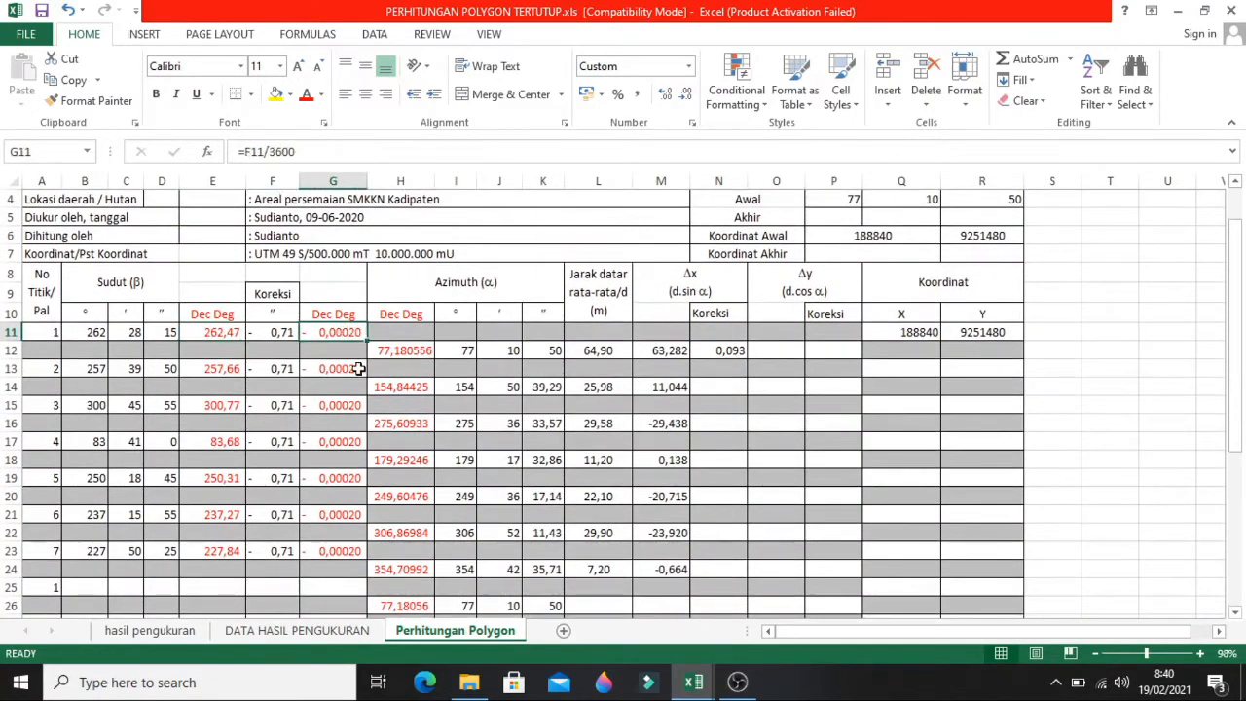
{"action": "left_click", "coordinate": [360, 367]}
{"action": "left_click", "coordinate": [358, 407]}
{"action": "left_click", "coordinate": [350, 441]}
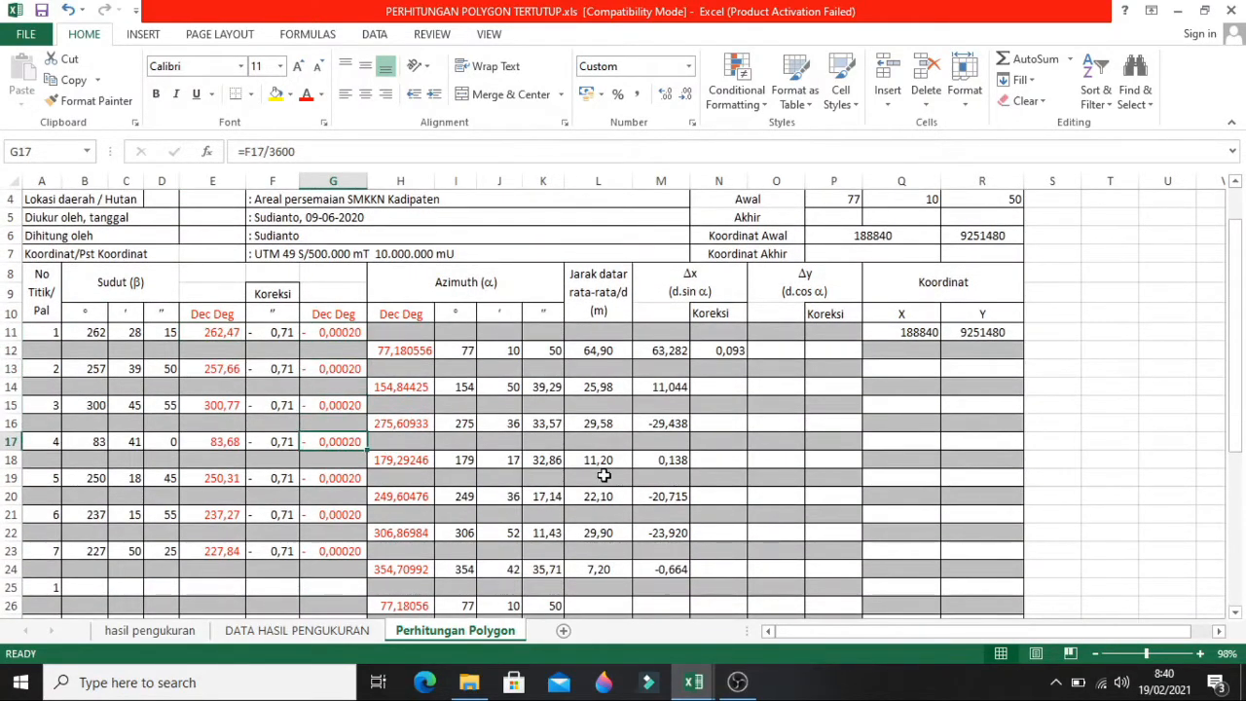
{"action": "scroll", "coordinate": [623, 465], "scroll_direction": "down", "scroll_amount": 2}
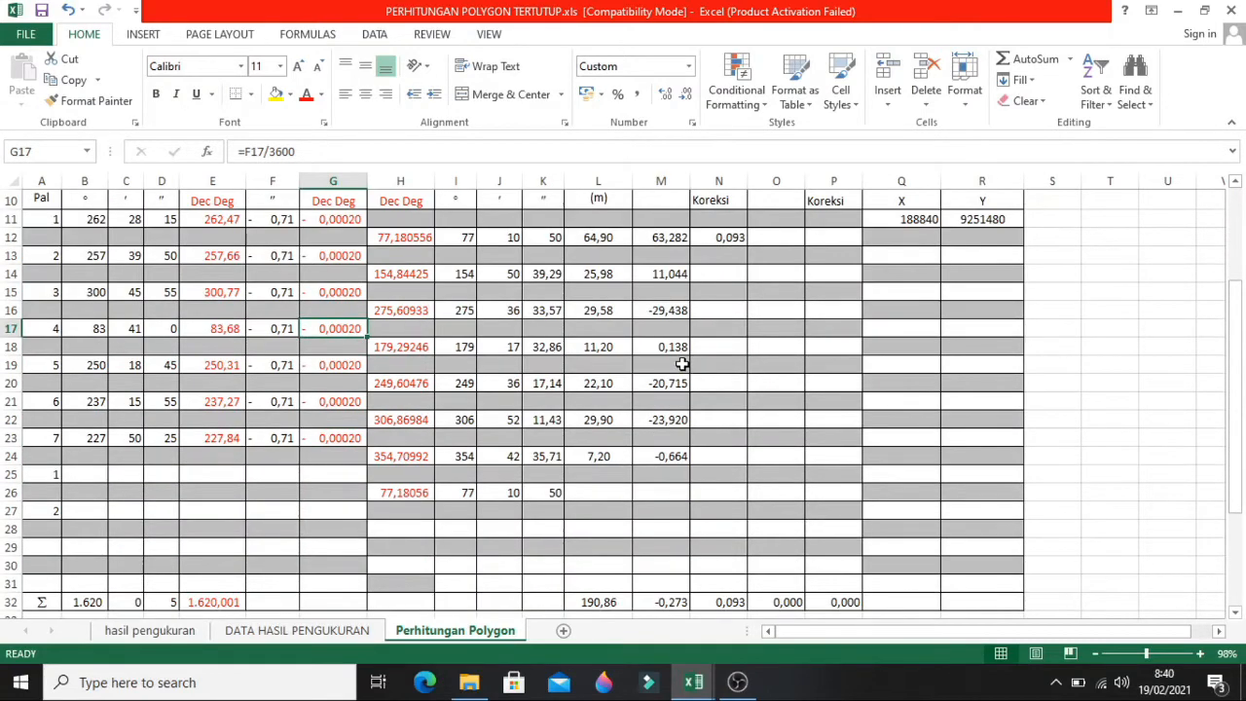
{"action": "scroll", "coordinate": [697, 373], "scroll_direction": "up", "scroll_amount": 2}
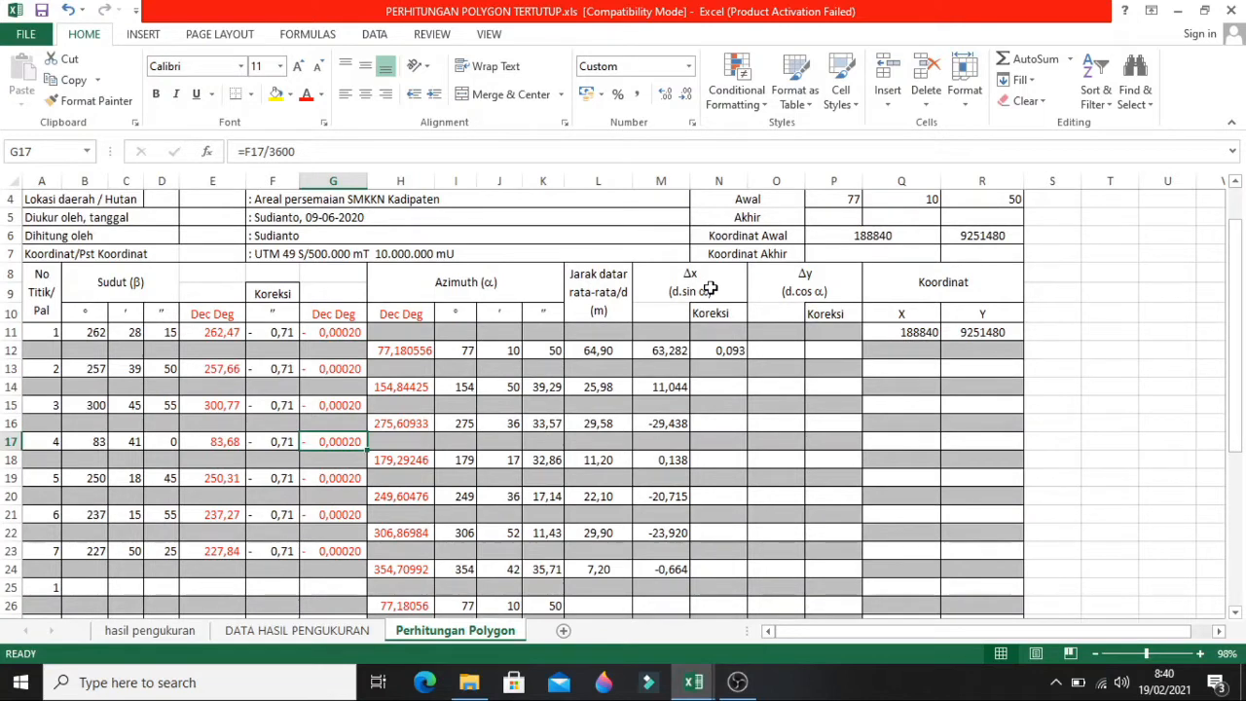
- Compare the Koreksi formula in N12 with the distances of the individual sides in L12 to L24
{"action": "left_click", "coordinate": [717, 350]}
{"action": "scroll", "coordinate": [717, 403], "scroll_direction": "down", "scroll_amount": 1}
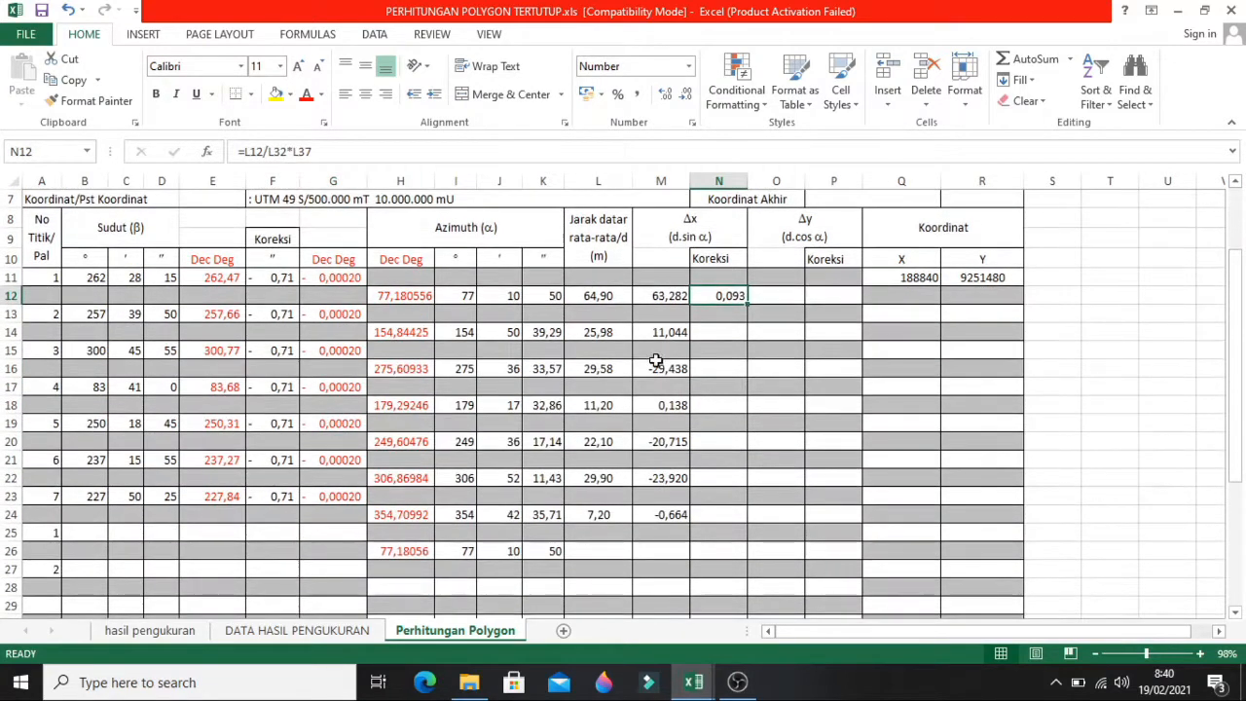
{"action": "left_click", "coordinate": [597, 296]}
{"action": "left_click", "coordinate": [605, 333]}
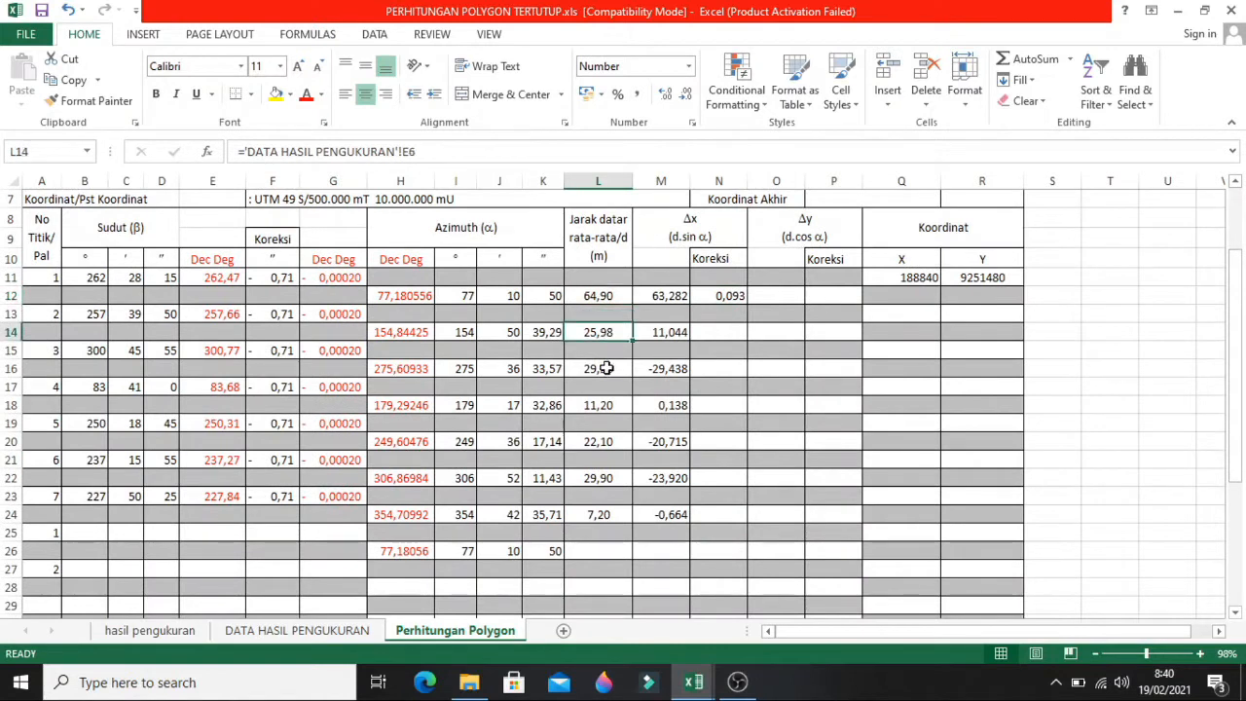
{"action": "left_click", "coordinate": [600, 367]}
{"action": "left_click", "coordinate": [600, 405]}
{"action": "left_click", "coordinate": [605, 440]}
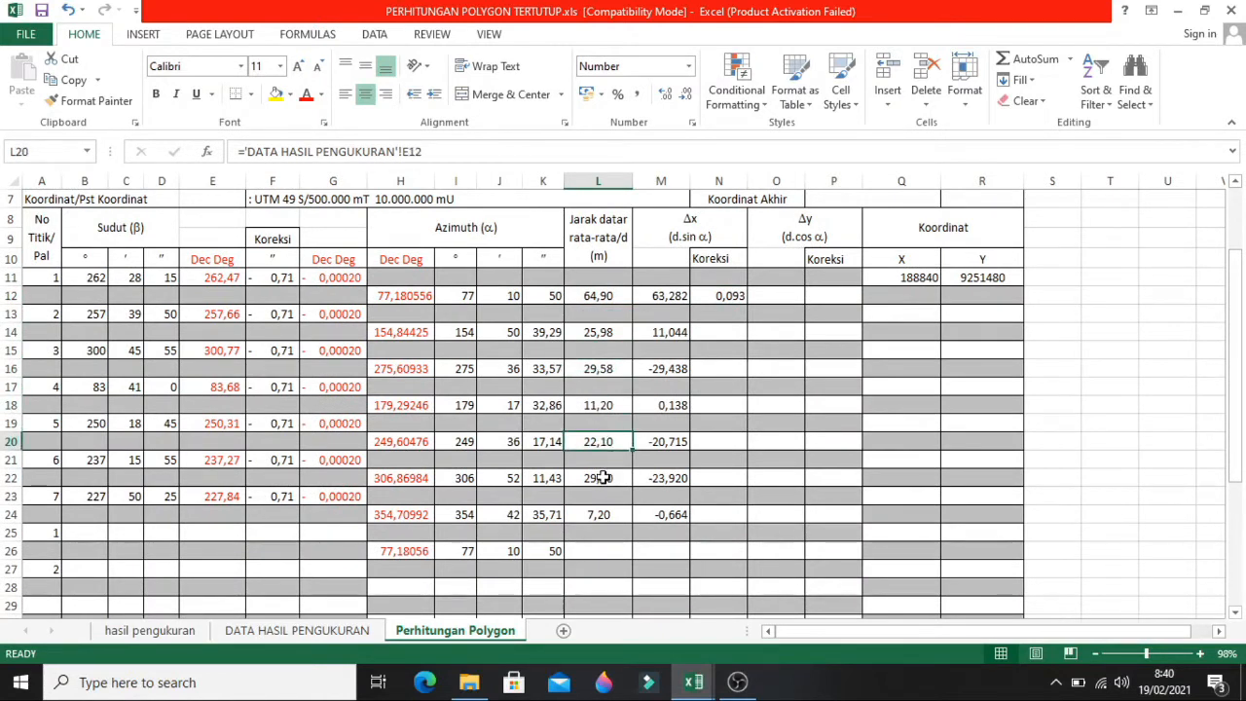
{"action": "left_click", "coordinate": [601, 477]}
{"action": "left_click", "coordinate": [601, 514]}
{"action": "left_click", "coordinate": [600, 297]}
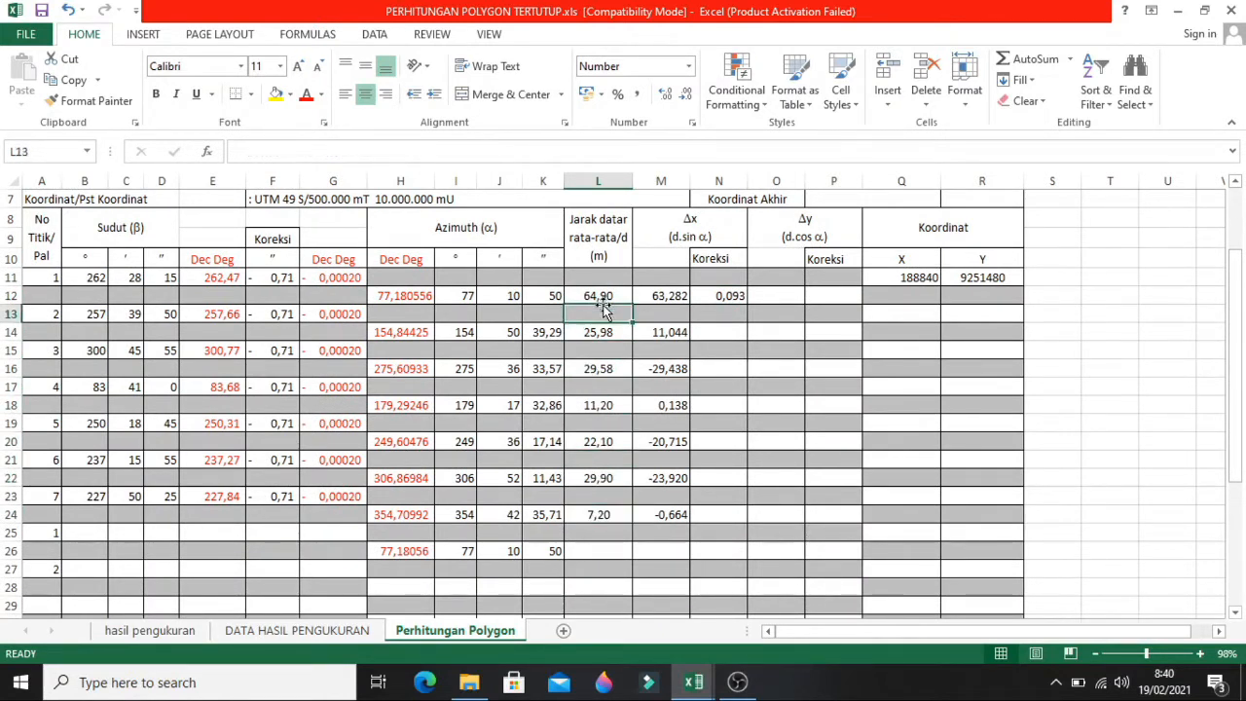
{"action": "left_click", "coordinate": [608, 333]}
- Trace the references of the N12 correction formula to the total distance in L32 and the fx value in L37
{"action": "left_click", "coordinate": [730, 297]}
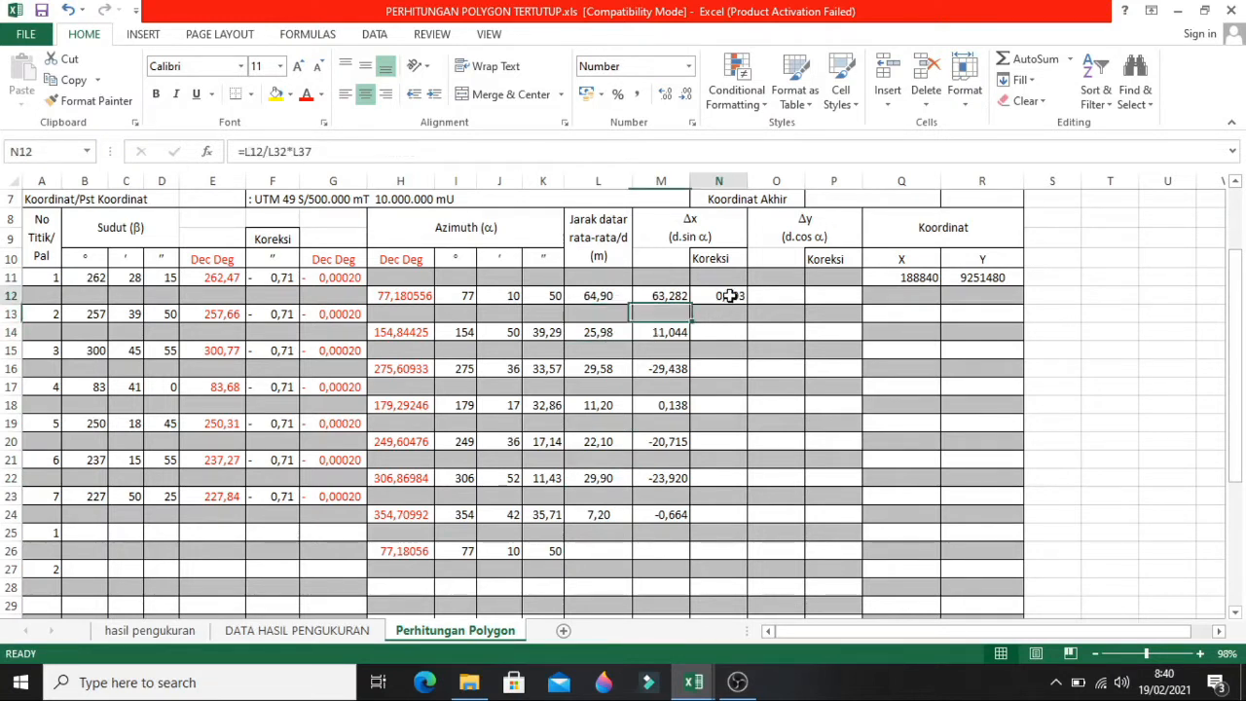
{"action": "left_click", "coordinate": [336, 151]}
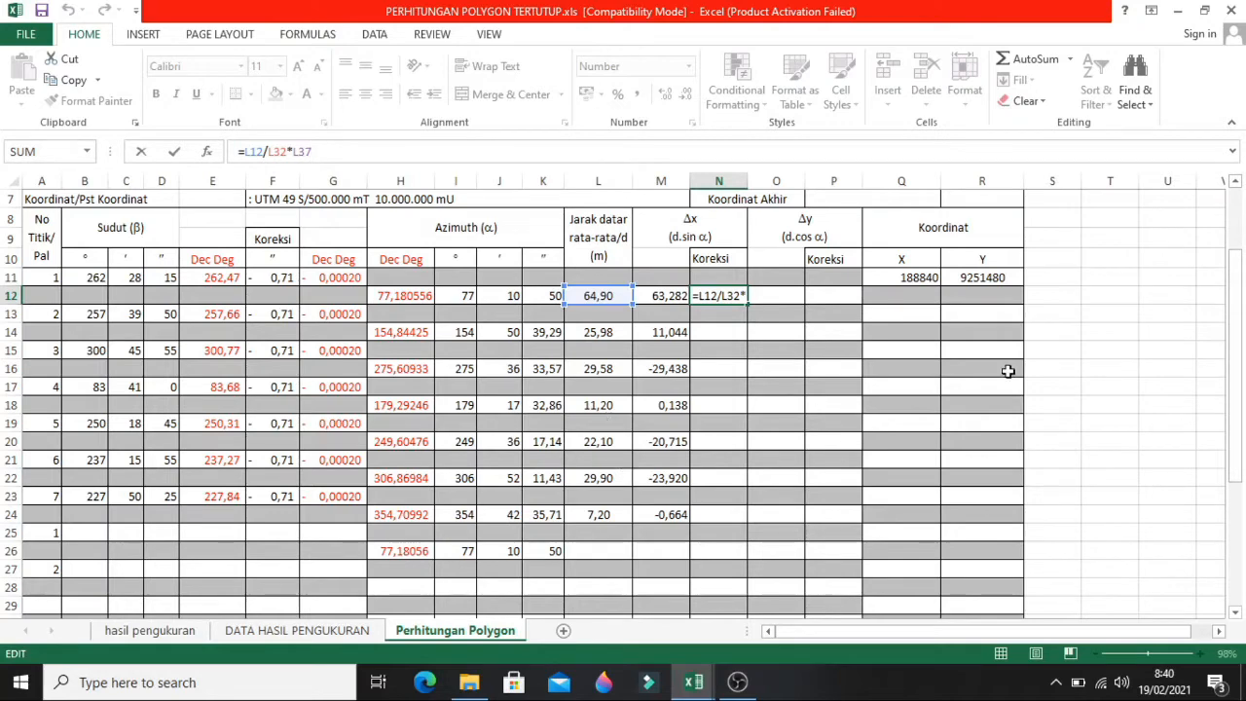
{"action": "left_click_drag", "start_coordinate": [1238, 326], "coordinate": [1238, 352]}
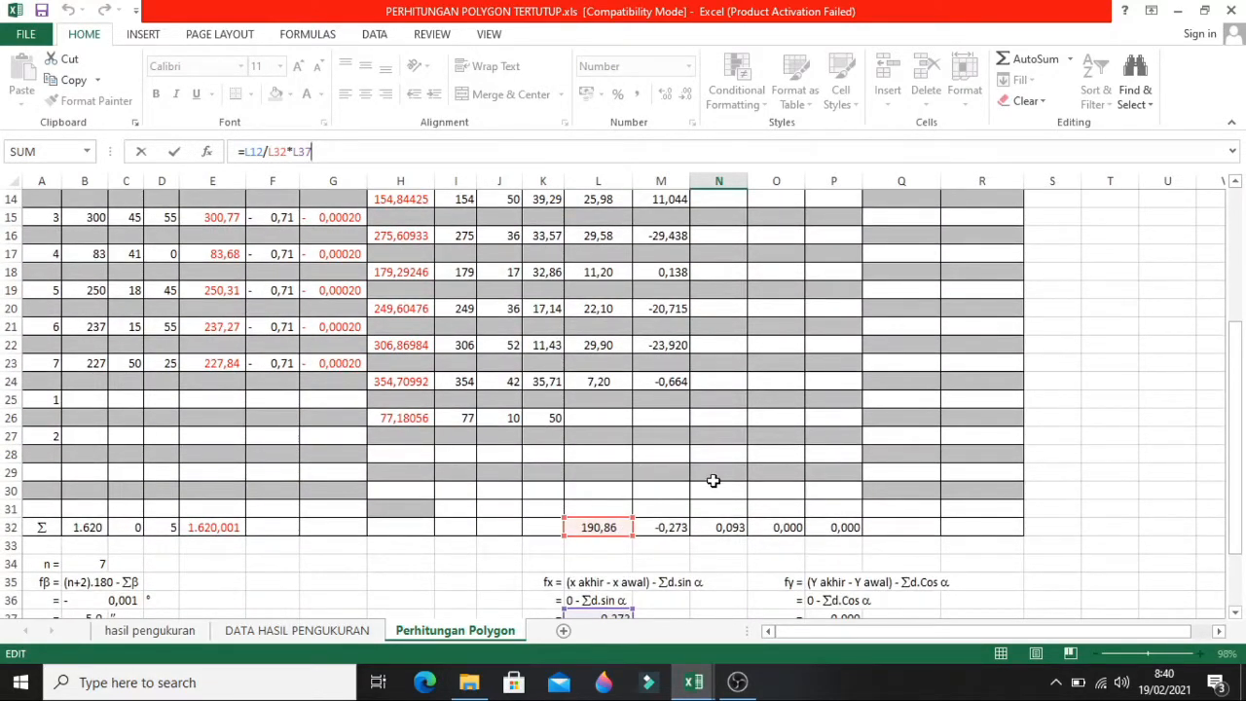
{"action": "mouse_move", "coordinate": [1242, 419]}
{"action": "left_mouse_down"}
{"action": "mouse_move", "coordinate": [1238, 401]}
{"action": "mouse_move", "coordinate": [1238, 420]}
{"action": "left_mouse_up"}
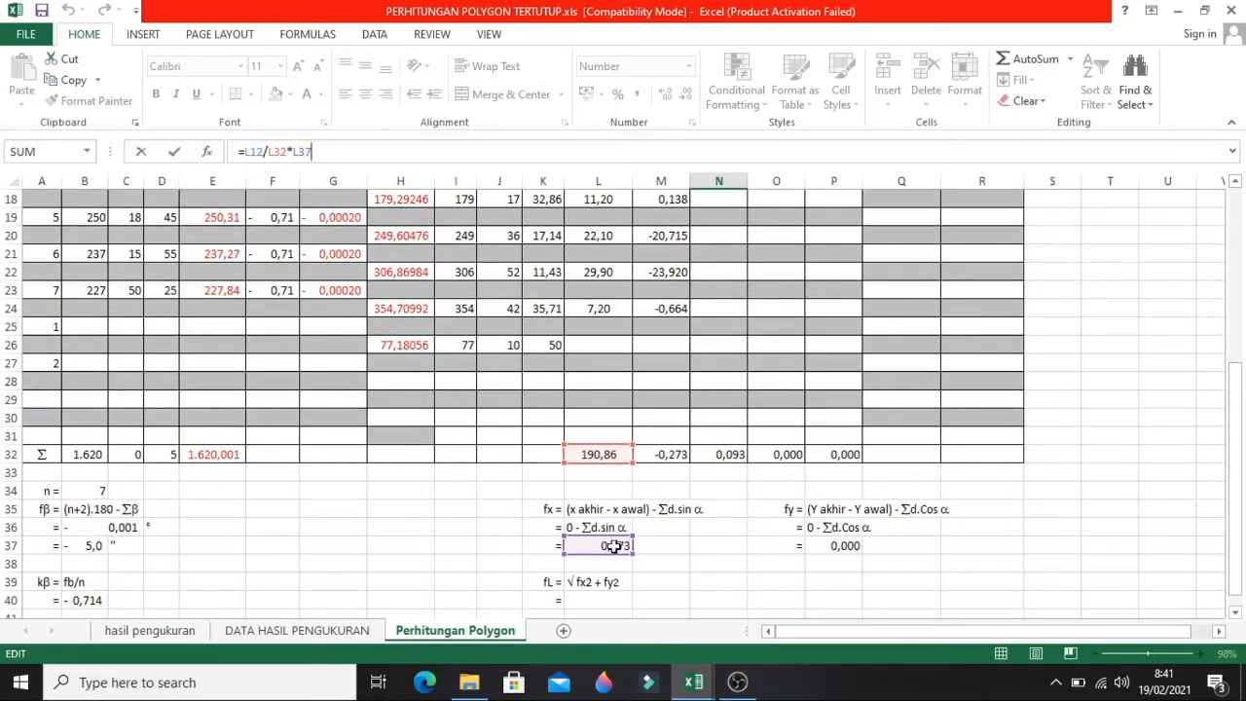
{"action": "left_click", "coordinate": [1107, 512]}
{"action": "scroll", "coordinate": [999, 518], "scroll_direction": "up", "scroll_amount": 5}
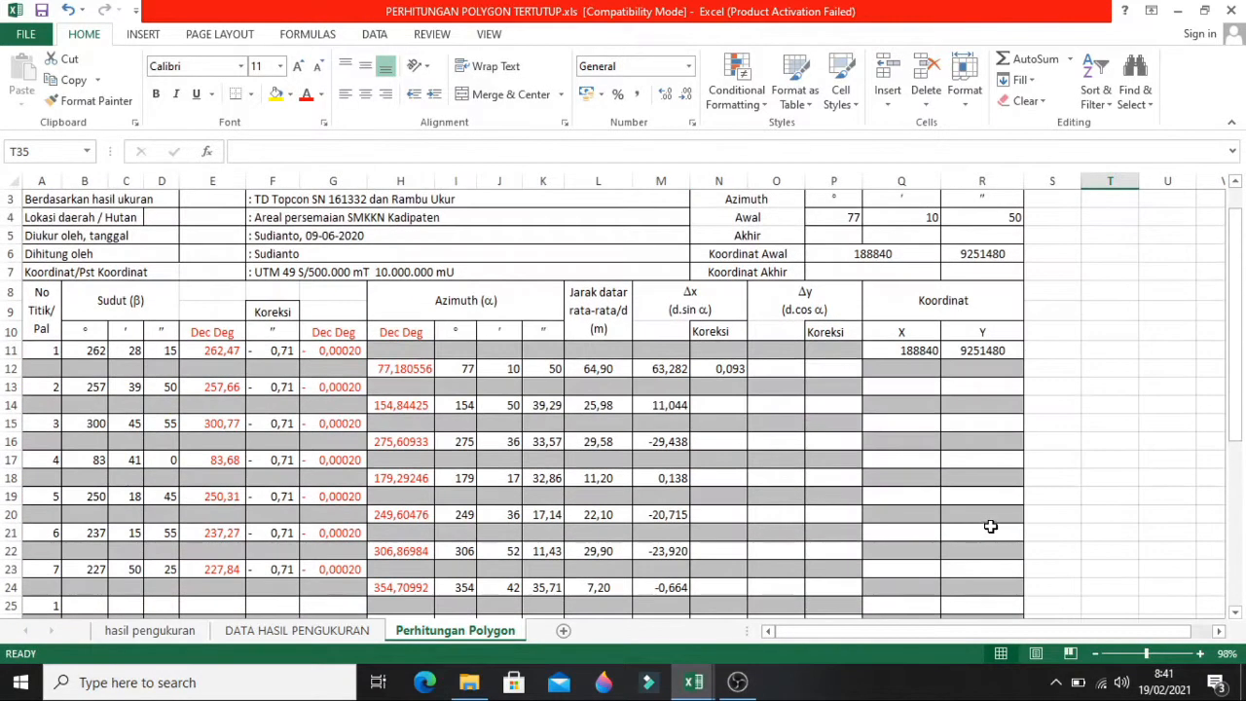
{"action": "left_click", "coordinate": [716, 367]}
{"action": "left_click", "coordinate": [721, 403]}
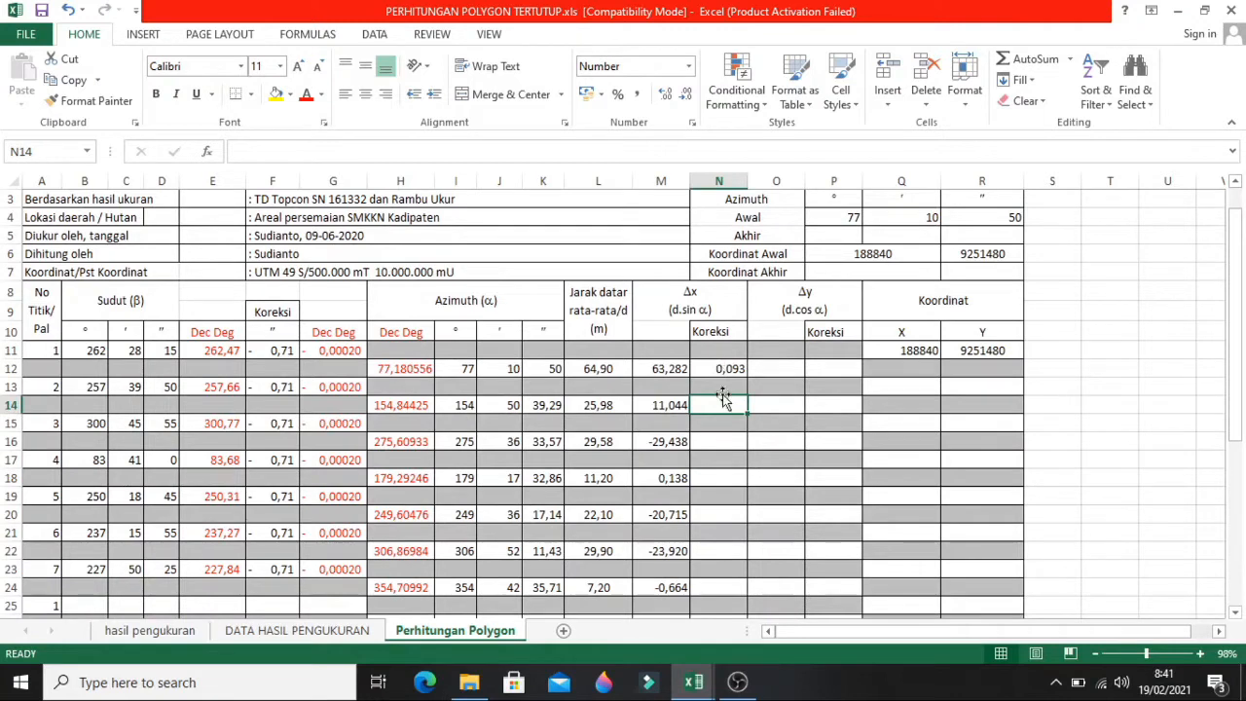
{"action": "left_click_drag", "start_coordinate": [728, 369], "coordinate": [731, 388]}
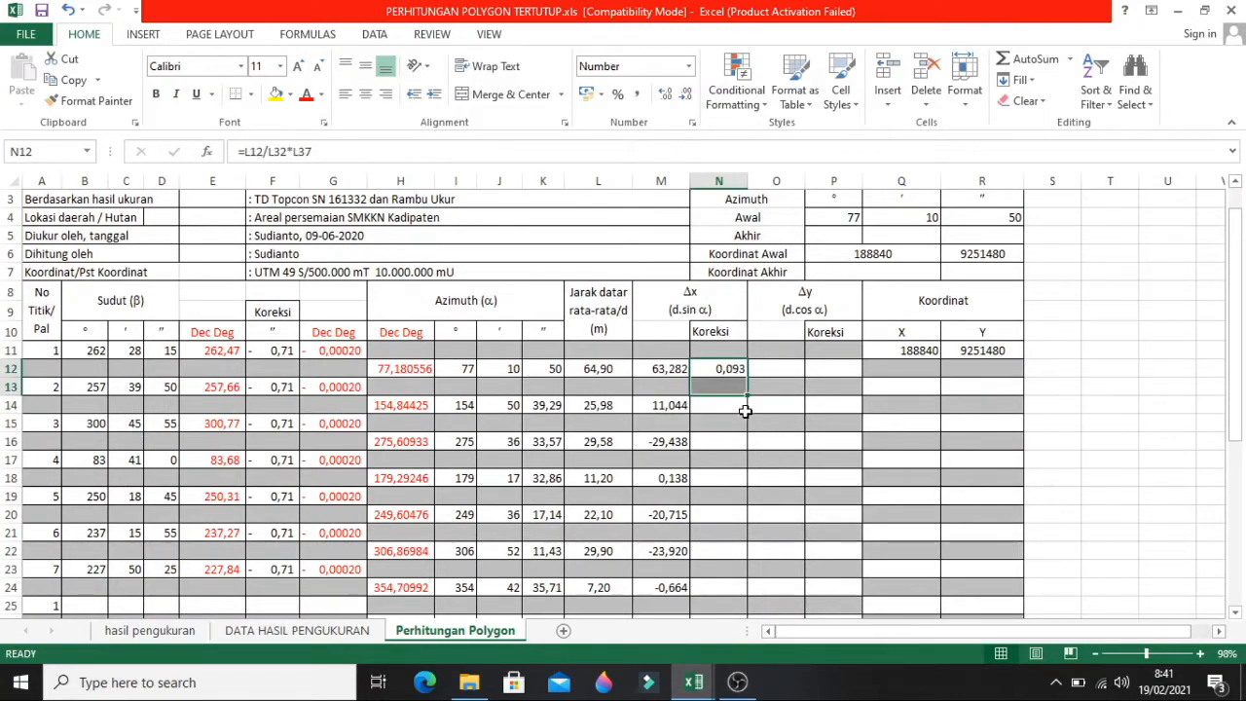
{"action": "left_click", "coordinate": [821, 482]}
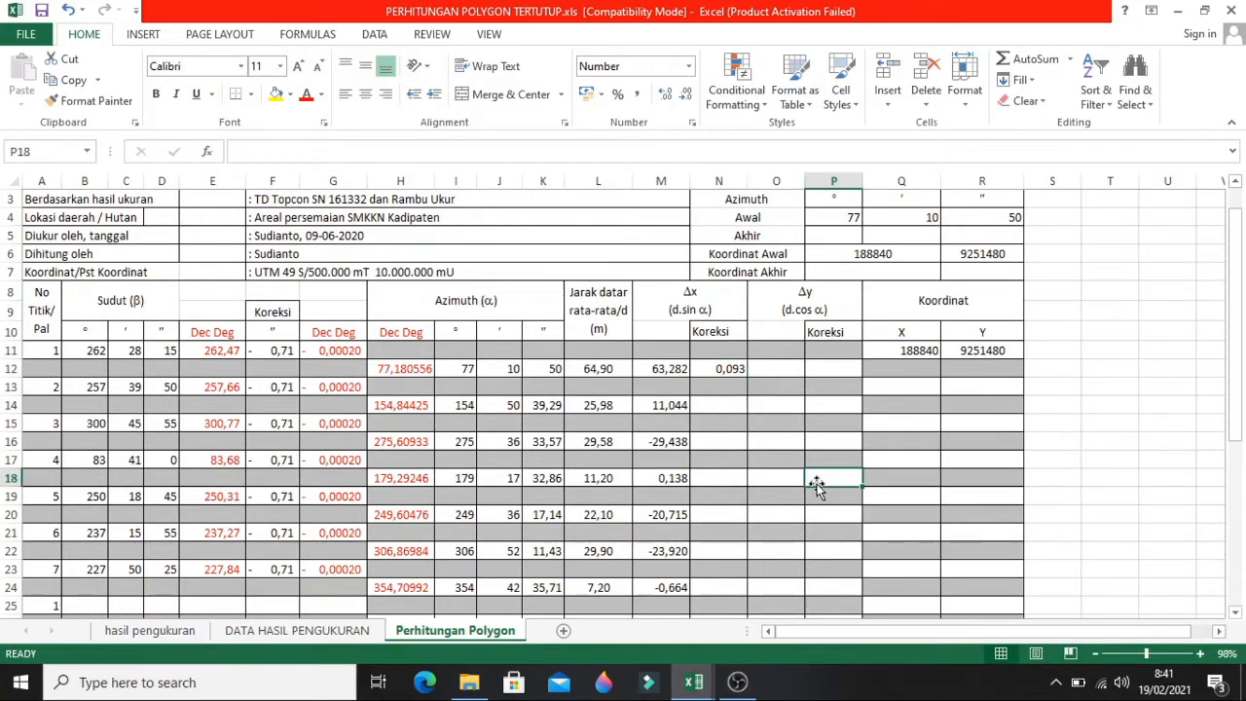
- Inspect the SUM formula in L32 together with the side distances in column L that it adds up
{"action": "scroll", "coordinate": [816, 484], "scroll_direction": "down", "scroll_amount": 2}
{"action": "scroll", "coordinate": [814, 480], "scroll_direction": "down", "scroll_amount": 2}
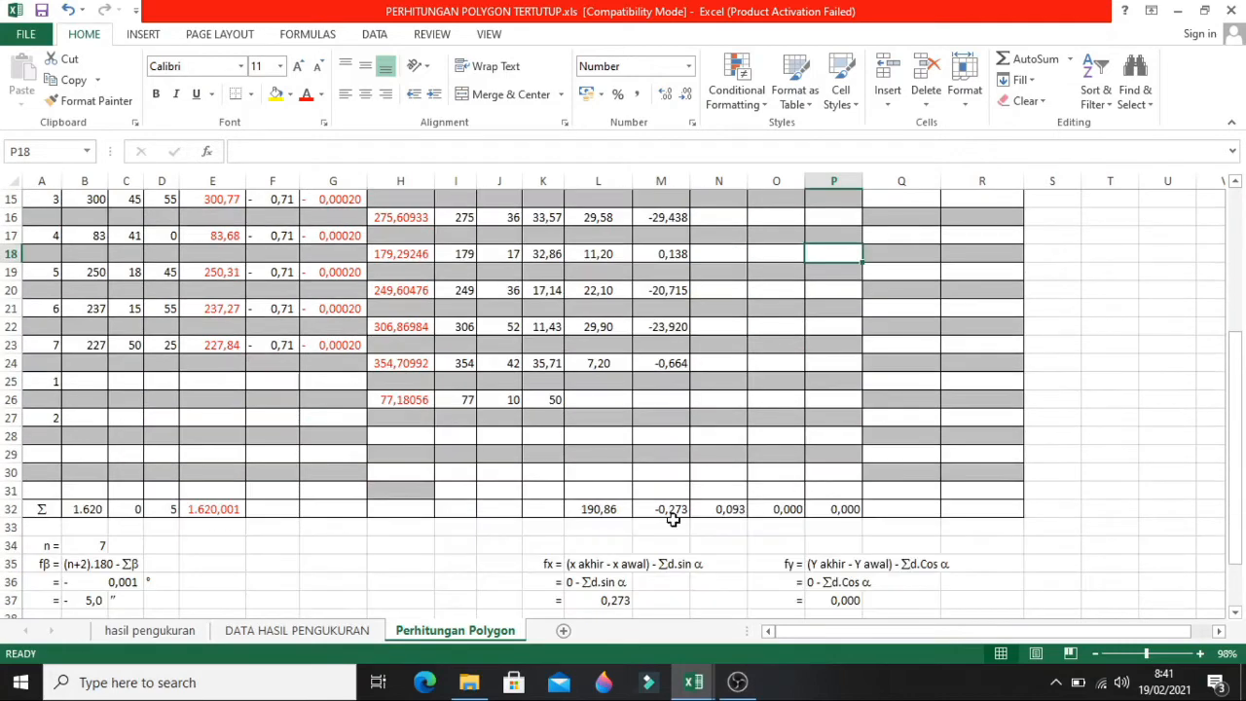
{"action": "left_click", "coordinate": [608, 509]}
{"action": "scroll", "coordinate": [633, 444], "scroll_direction": "up", "scroll_amount": 3}
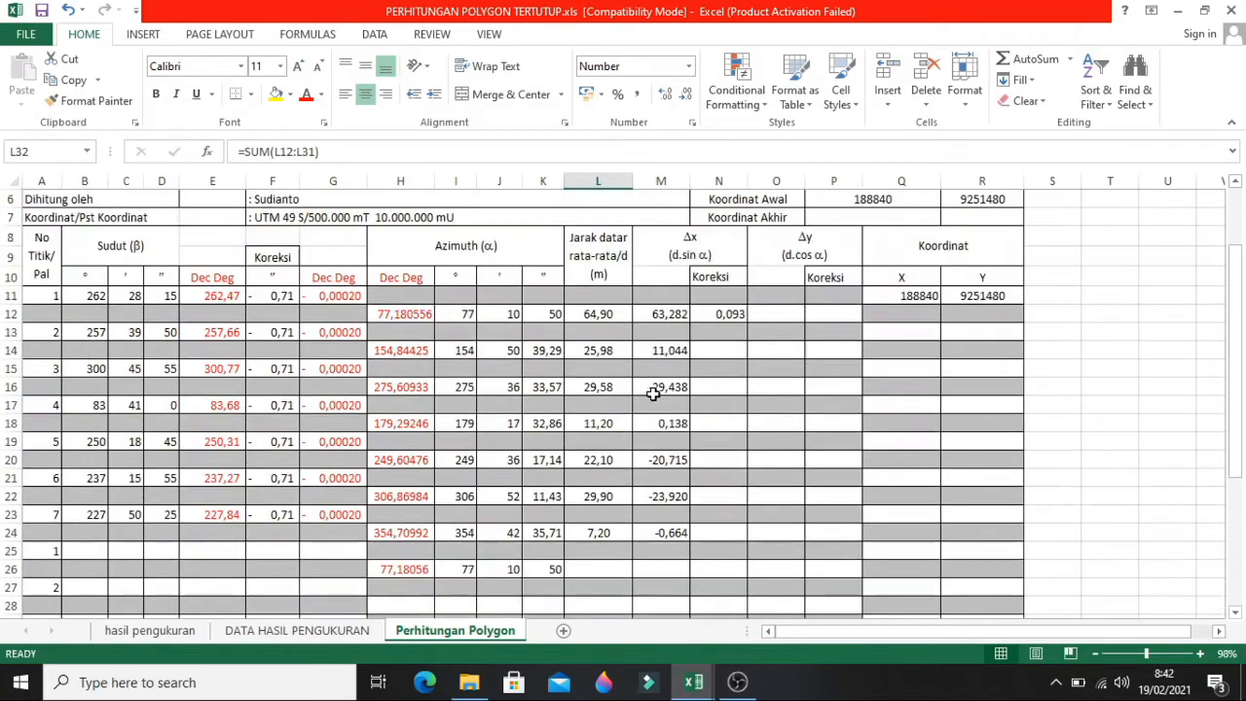
{"action": "scroll", "coordinate": [669, 360], "scroll_direction": "down", "scroll_amount": 2}
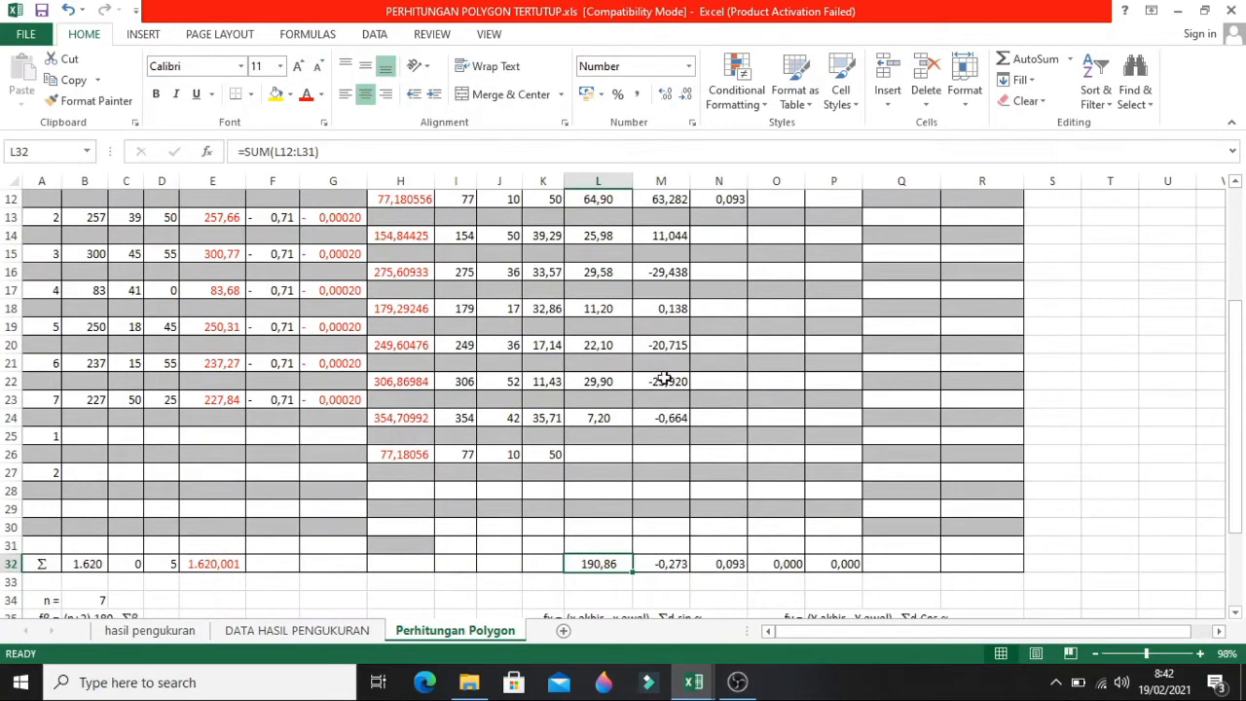
{"action": "scroll", "coordinate": [663, 379], "scroll_direction": "down", "scroll_amount": 1}
{"action": "scroll", "coordinate": [663, 378], "scroll_direction": "up", "scroll_amount": 4}
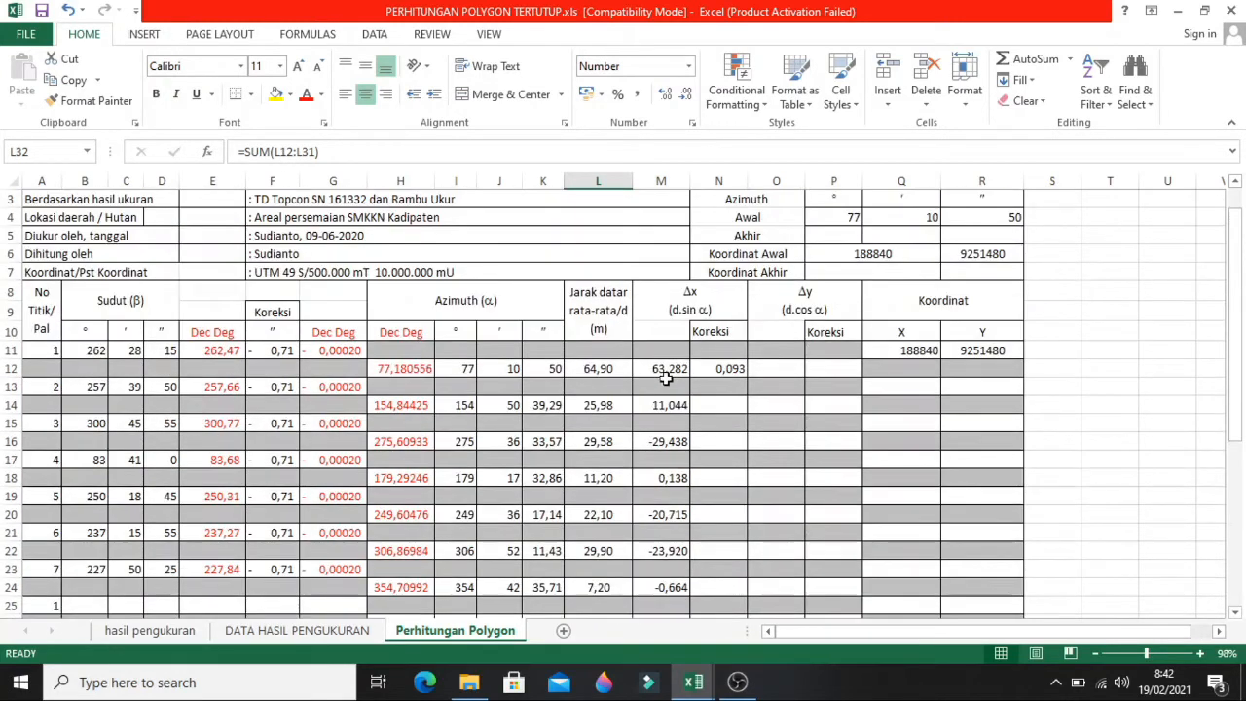
{"action": "left_click", "coordinate": [720, 370]}
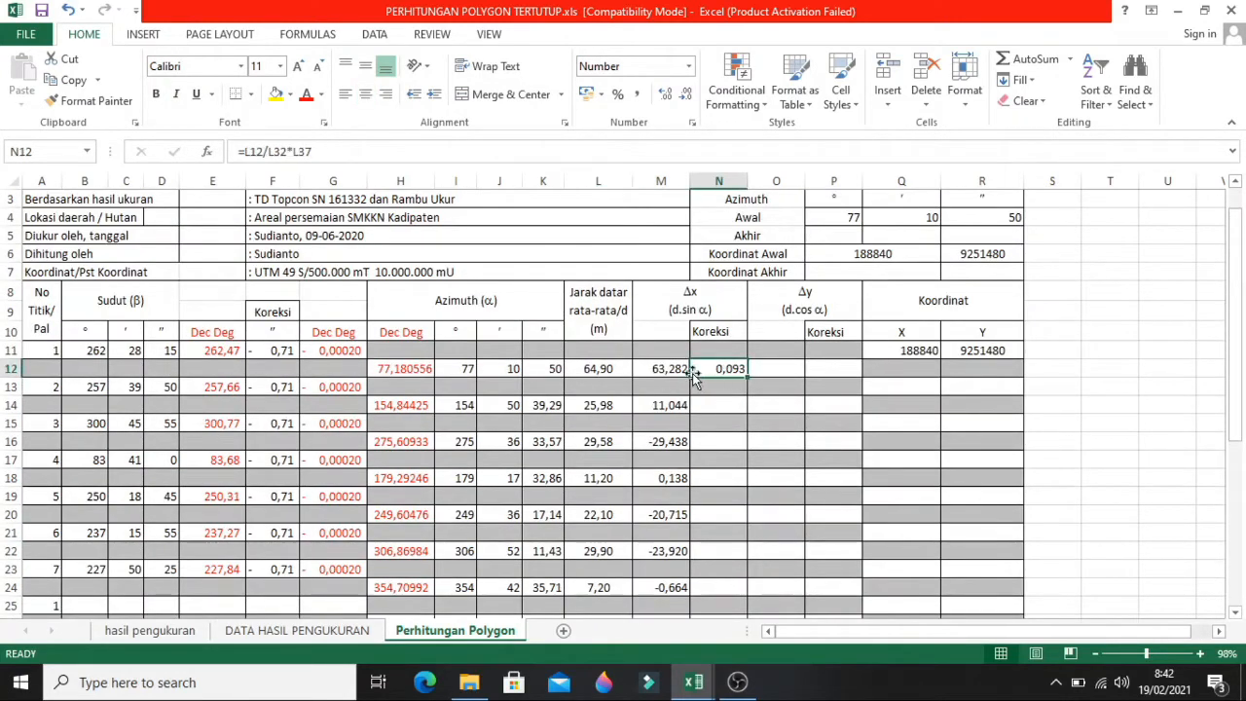
{"action": "left_click", "coordinate": [267, 152]}
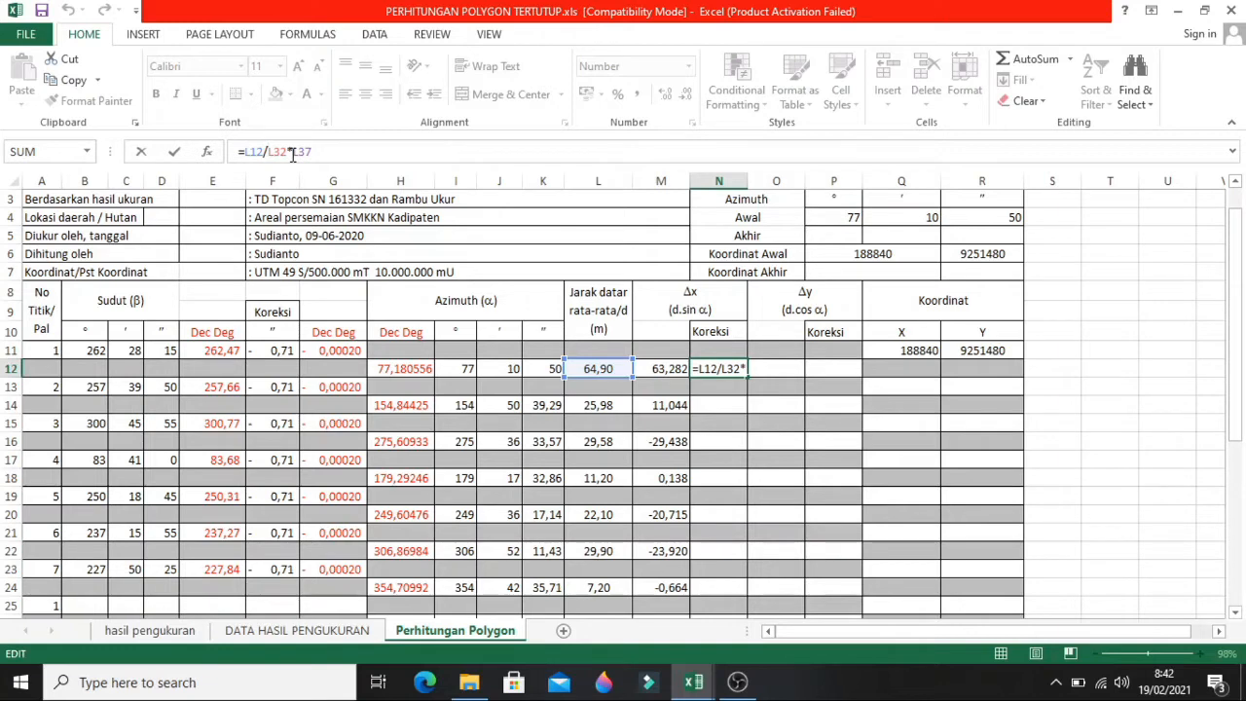
{"action": "left_click", "coordinate": [843, 475]}
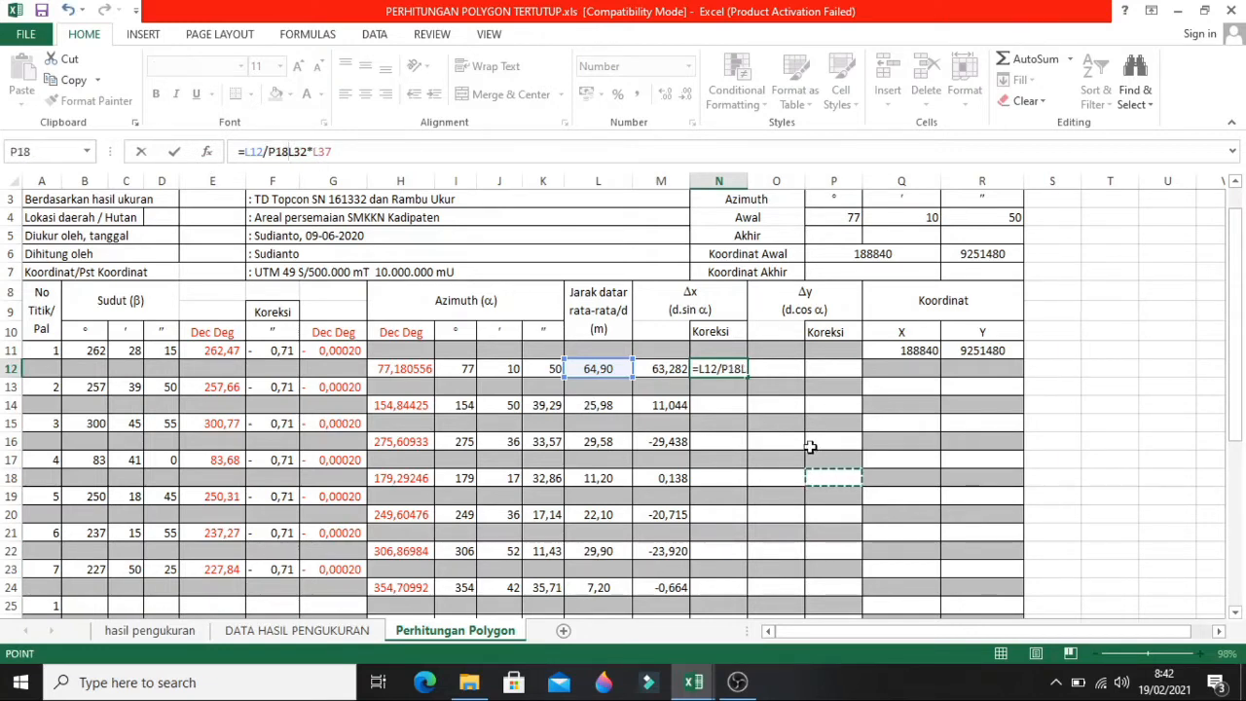
{"action": "key", "text": "Escape"}
- Check the total distance formula in L32 and the fx formula in L37 that the N12 correction refers to
{"action": "scroll", "coordinate": [750, 454], "scroll_direction": "down", "scroll_amount": 2}
{"action": "scroll", "coordinate": [621, 582], "scroll_direction": "down", "scroll_amount": 2}
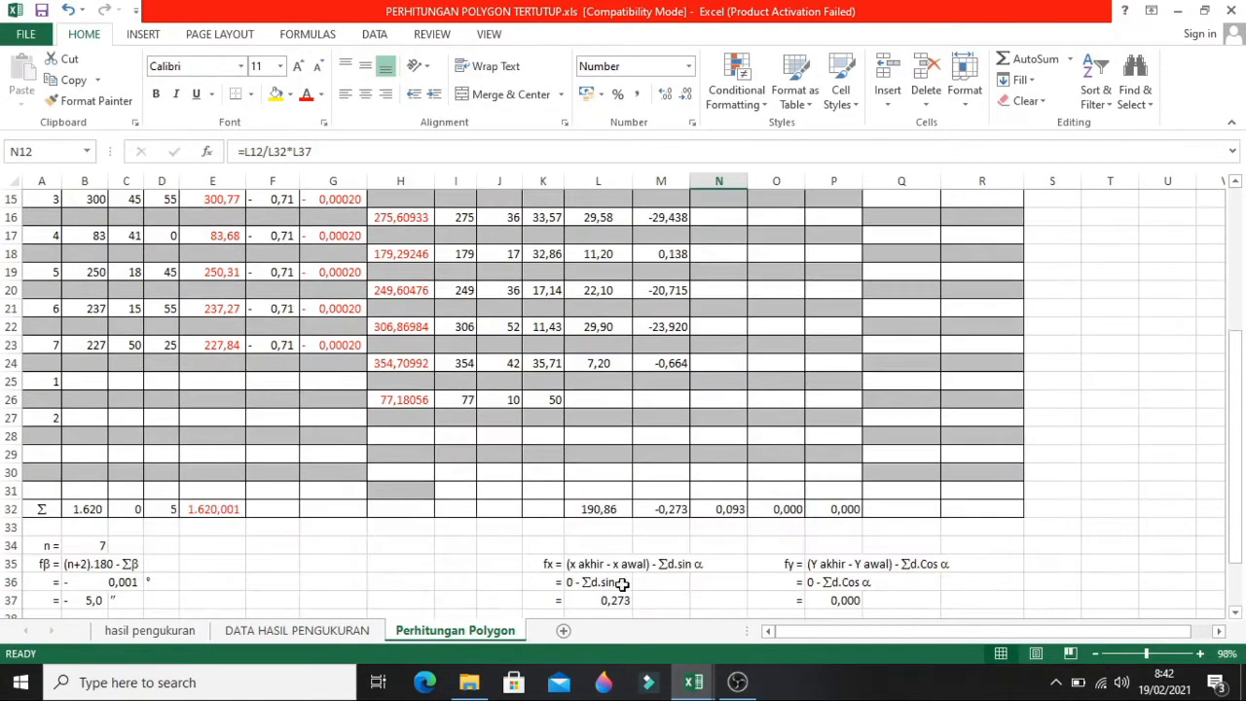
{"action": "left_click", "coordinate": [597, 508]}
{"action": "scroll", "coordinate": [601, 514], "scroll_direction": "down", "scroll_amount": 1}
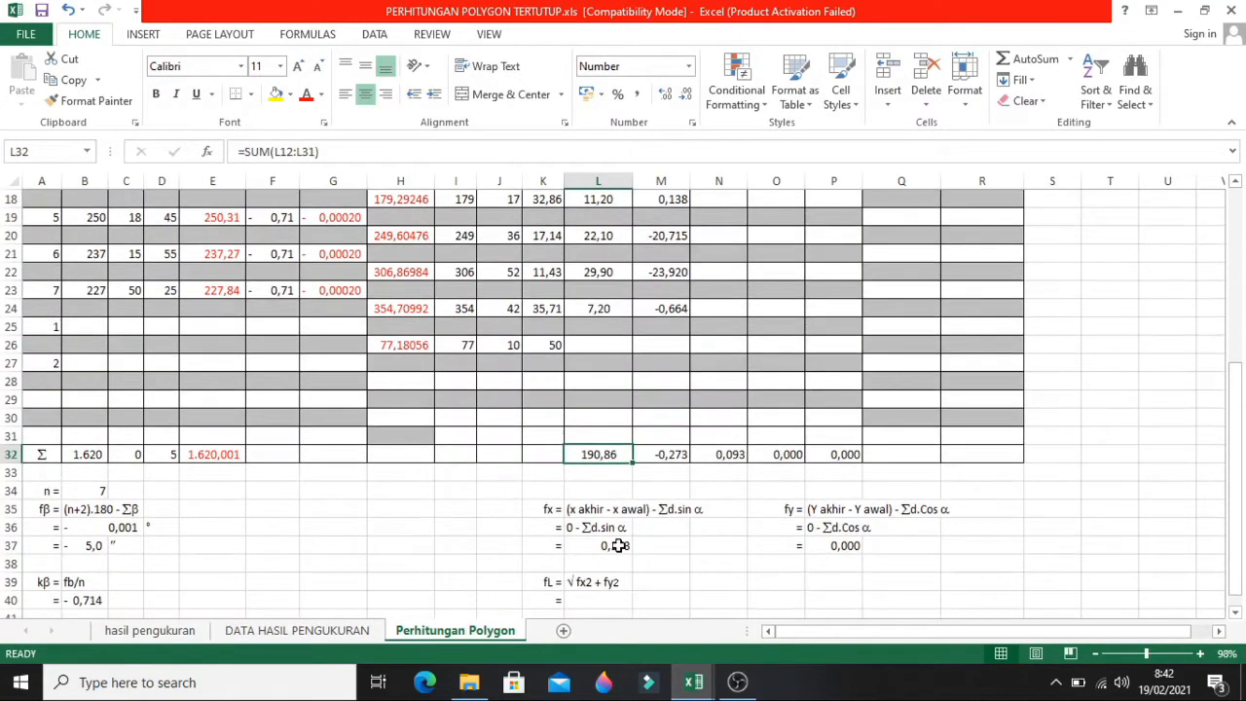
{"action": "left_click", "coordinate": [618, 544]}
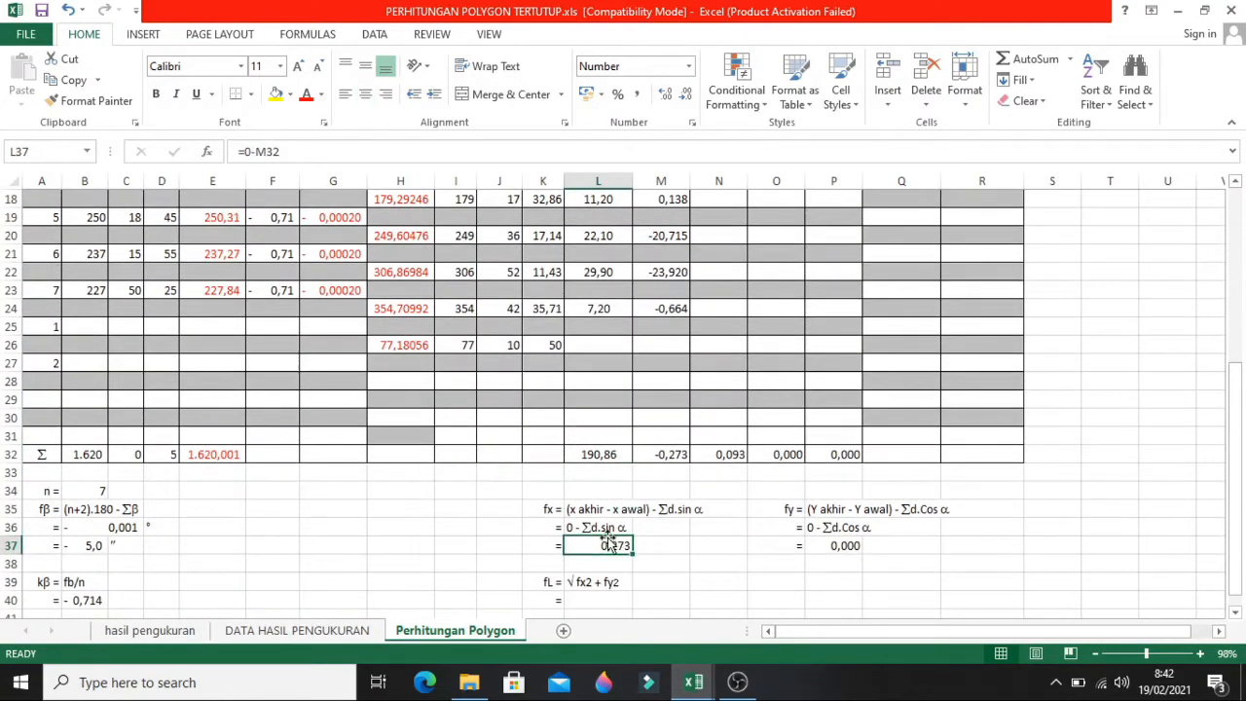
- Make the L32 and L37 references in the N12 correction formula absolute, giving =L12/$L$32*$L$37
{"action": "scroll", "coordinate": [608, 540], "scroll_direction": "up", "scroll_amount": 4}
{"action": "left_click", "coordinate": [723, 313]}
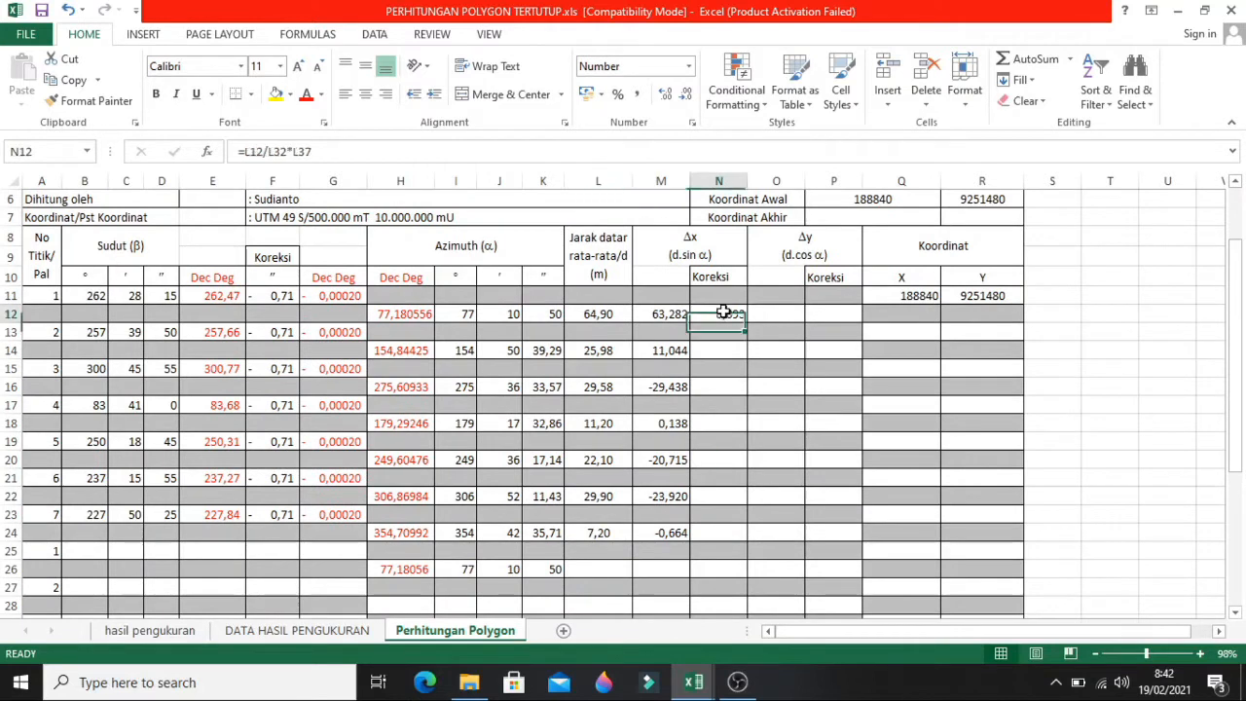
{"action": "left_click", "coordinate": [266, 151]}
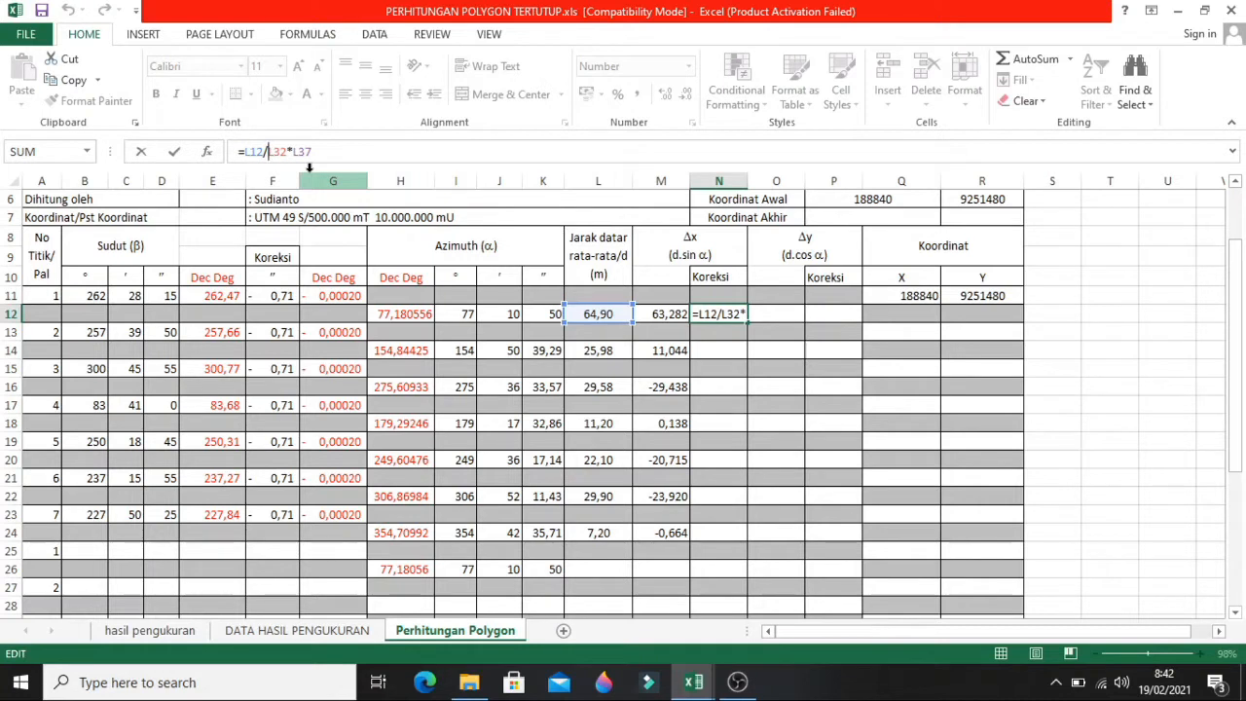
{"action": "type", "text": "$L$"}
{"action": "left_click", "coordinate": [307, 151]}
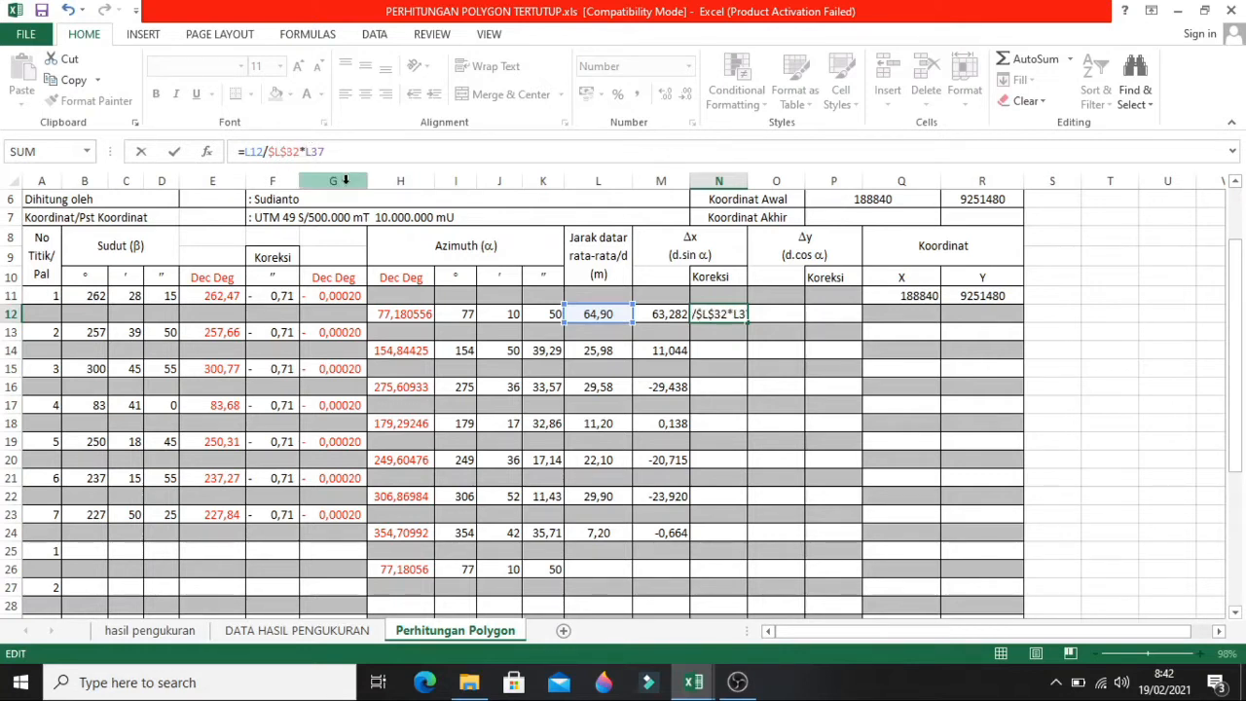
{"action": "type", "text": "$L$"}
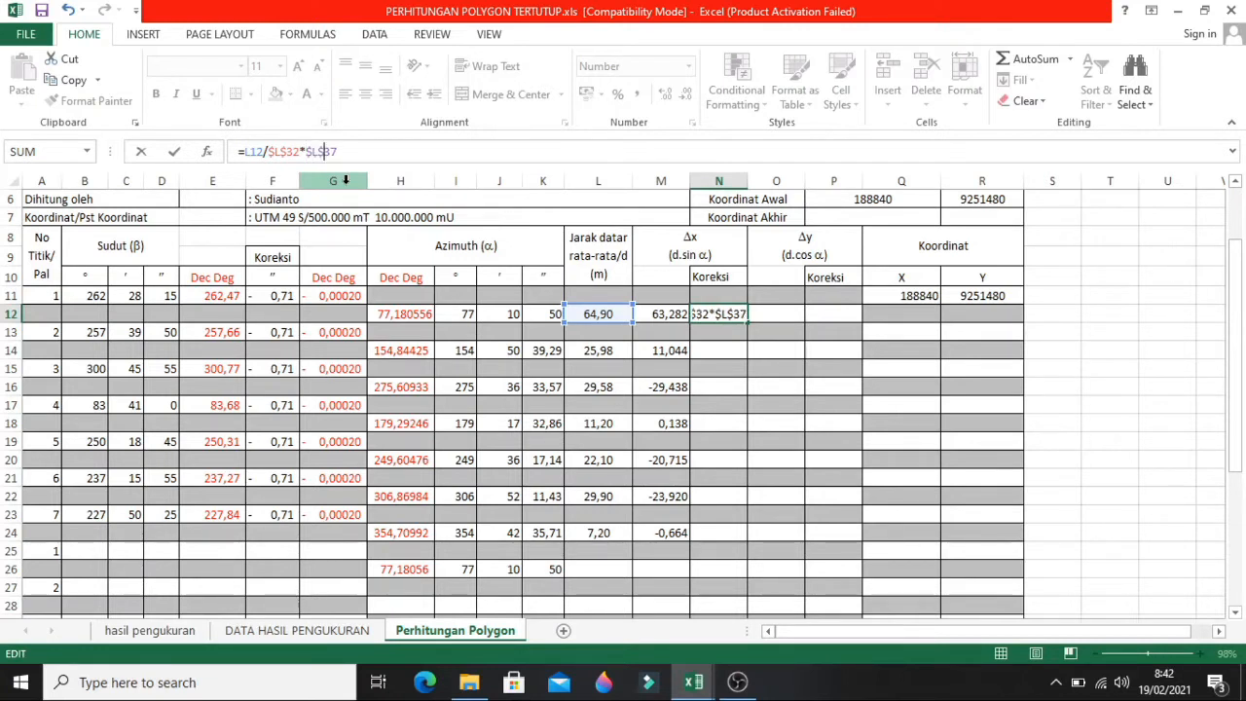
{"action": "key", "text": "Return"}
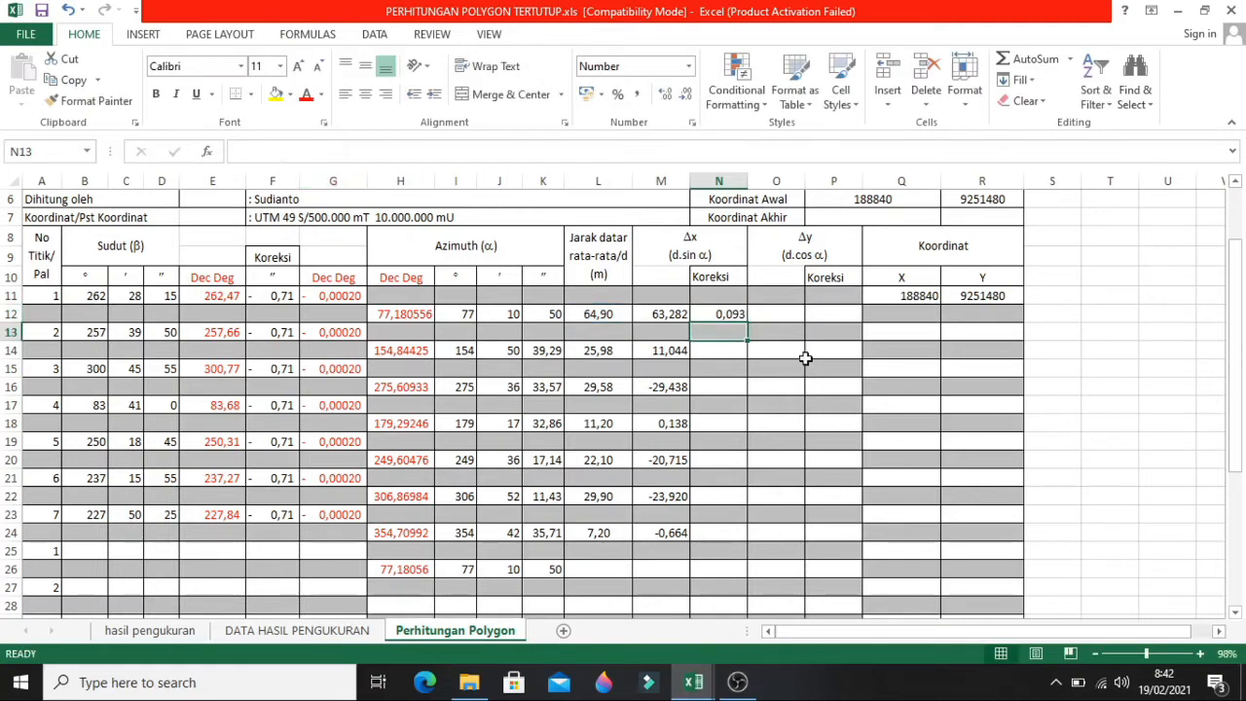
- Fill the Δx correction formula from N12:N13 down the Koreksi column to row 25
{"action": "left_click_drag", "start_coordinate": [718, 313], "coordinate": [721, 331]}
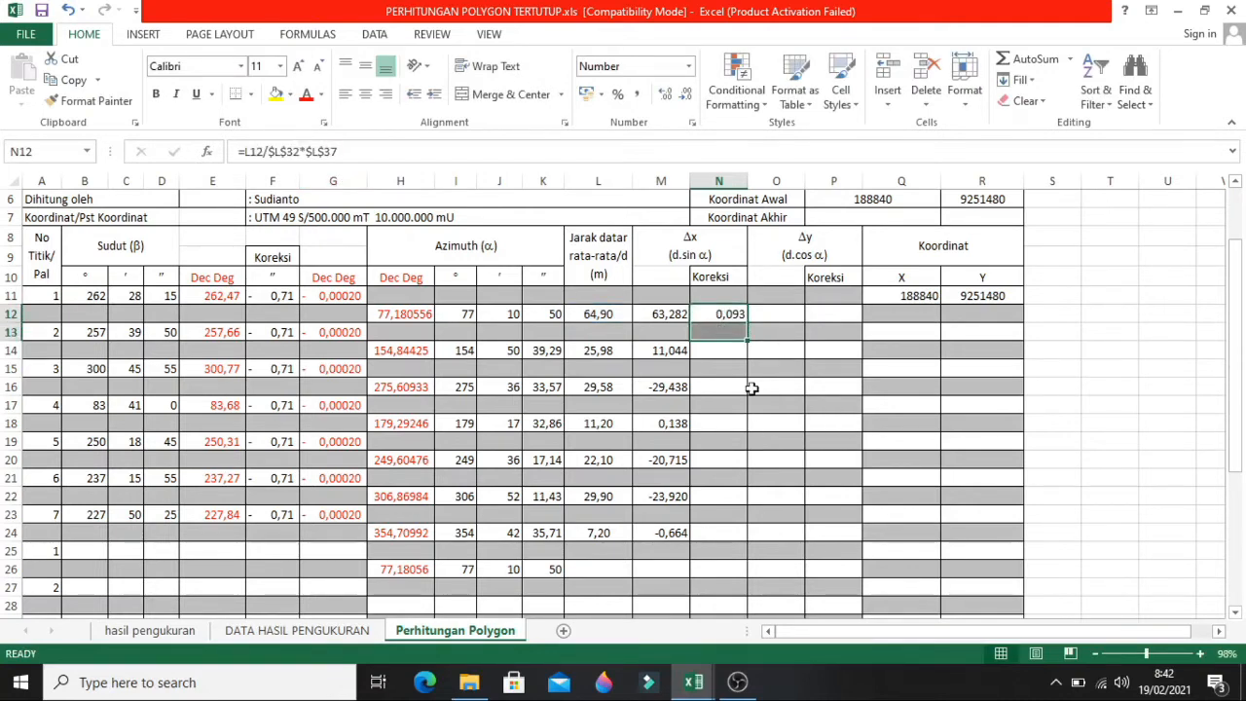
{"action": "scroll", "coordinate": [748, 389], "scroll_direction": "down", "scroll_amount": 1}
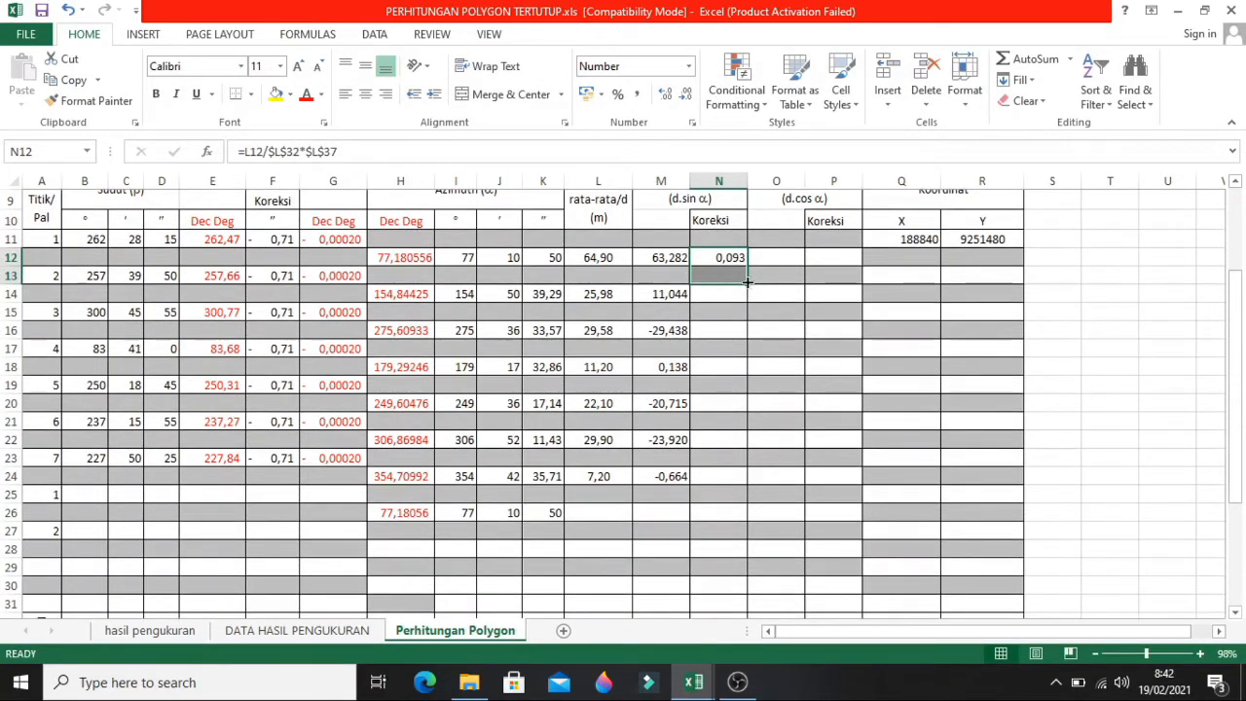
{"action": "left_click_drag", "start_coordinate": [746, 282], "coordinate": [744, 506]}
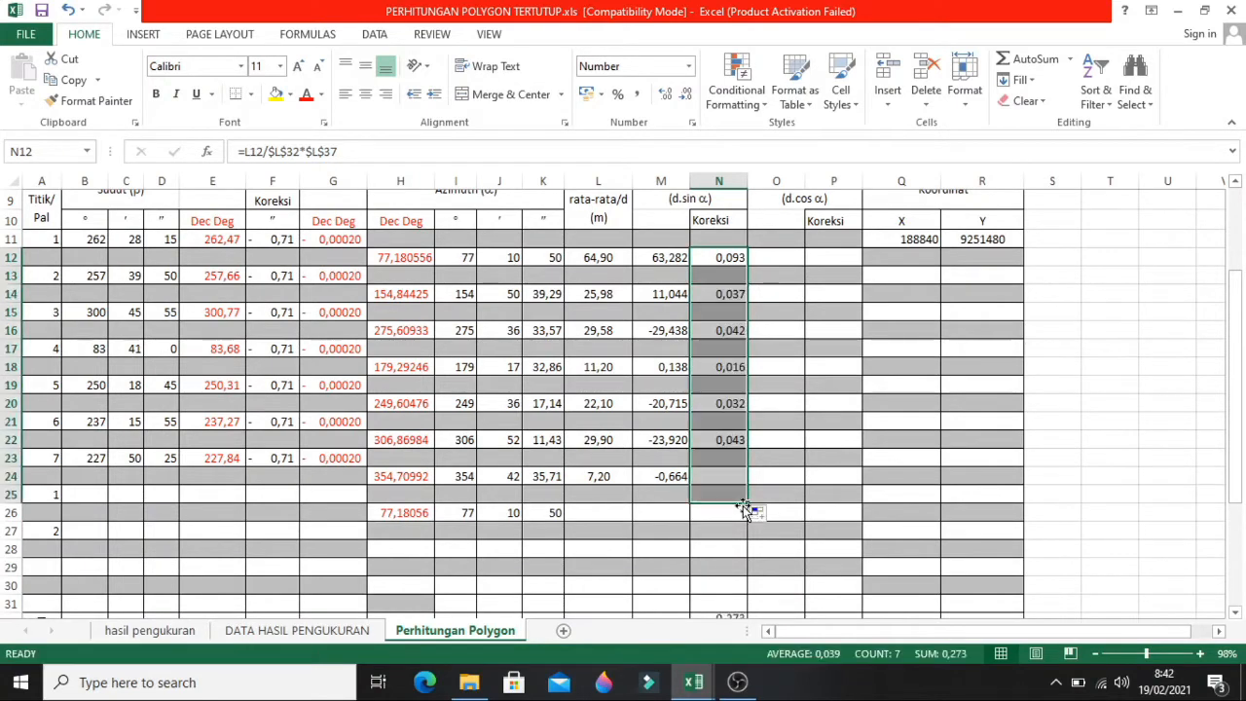
- Compare the sum of the Δx corrections in N32 with the sum of Δx in M32
{"action": "scroll", "coordinate": [837, 462], "scroll_direction": "down", "scroll_amount": 3}
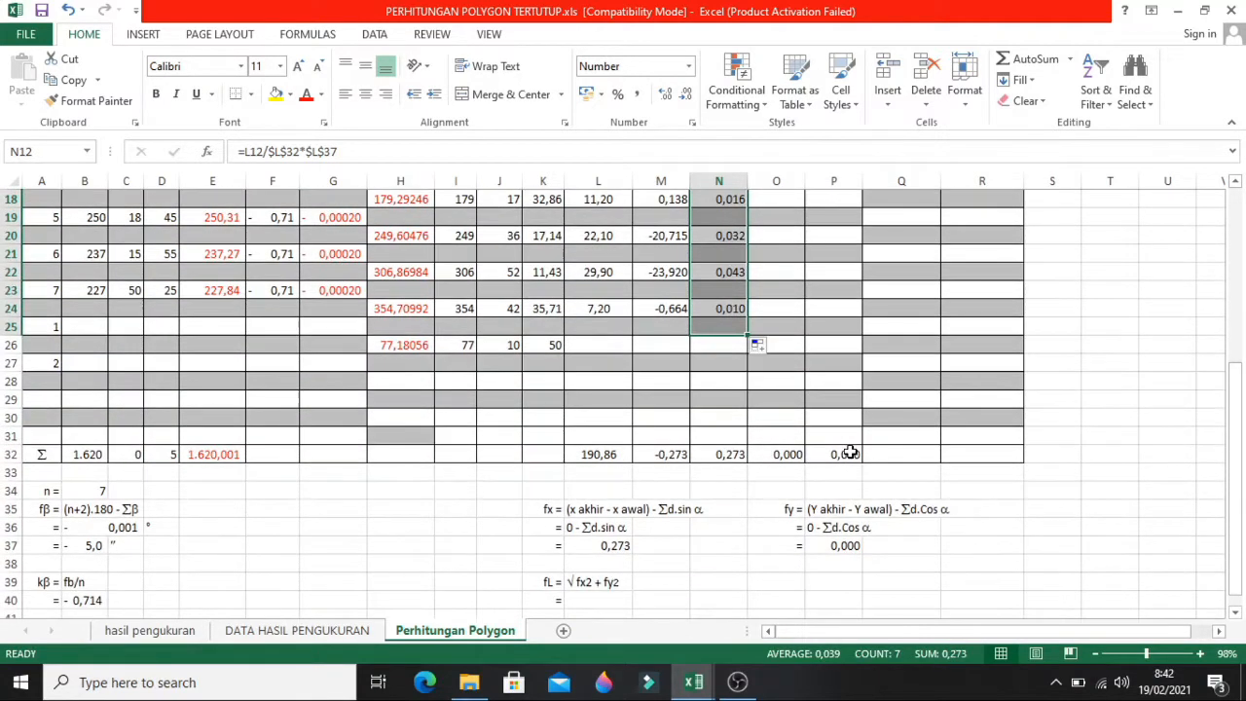
{"action": "left_click", "coordinate": [728, 453]}
{"action": "left_click", "coordinate": [669, 454]}
{"action": "left_click", "coordinate": [716, 454]}
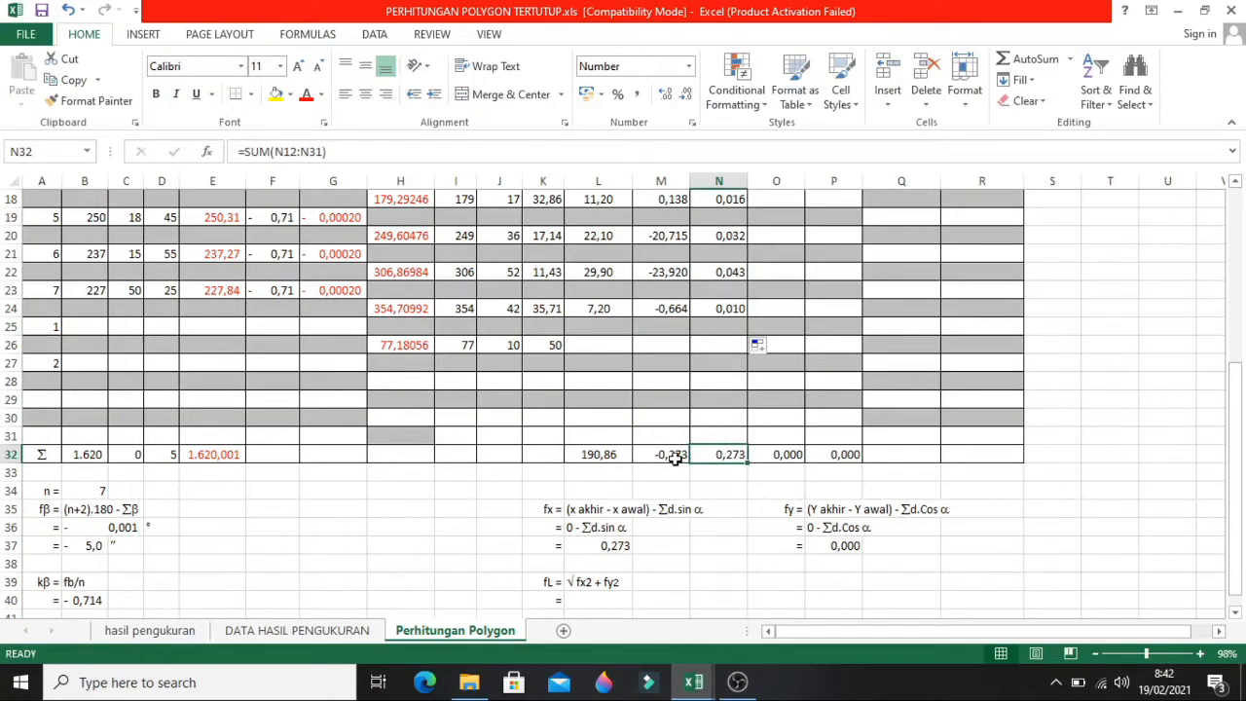
{"action": "left_click", "coordinate": [673, 454]}
{"action": "left_click", "coordinate": [717, 455]}
{"action": "left_click", "coordinate": [703, 483]}
{"action": "left_click", "coordinate": [717, 453]}
{"action": "left_click", "coordinate": [676, 453]}
{"action": "left_click", "coordinate": [728, 456]}
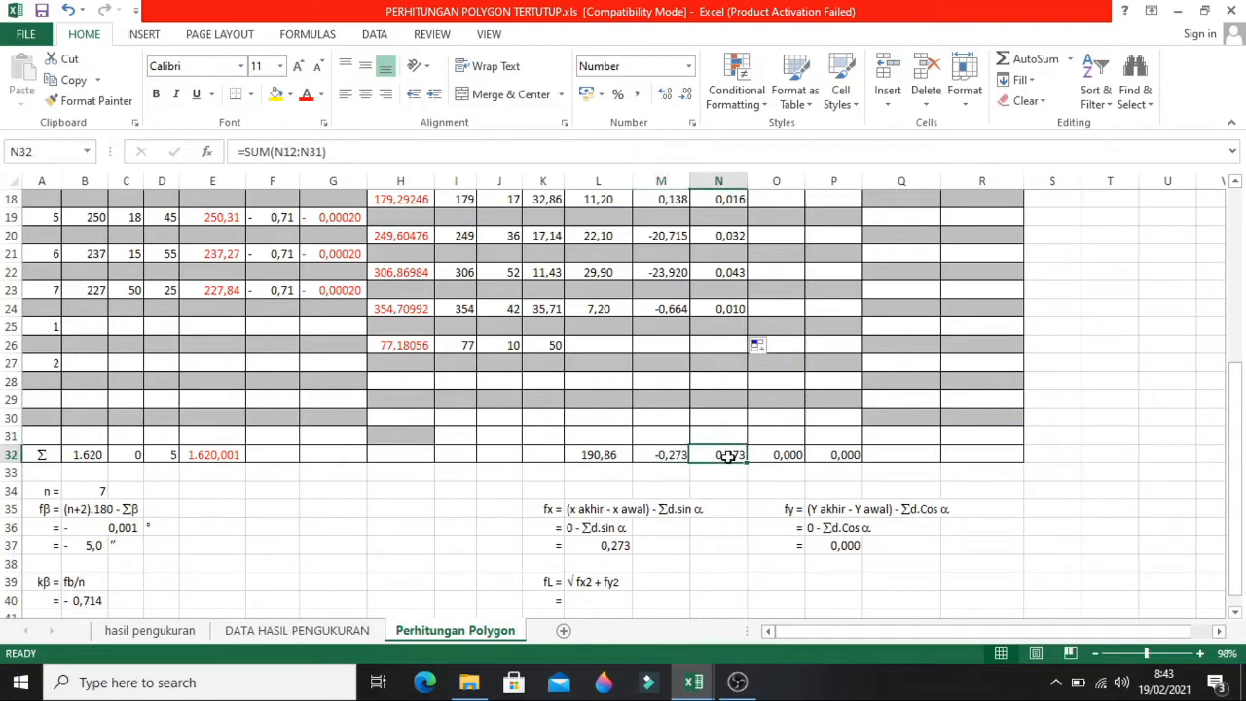
{"action": "left_click", "coordinate": [669, 454]}
- Relate the correction total in N32 to the fx closure expression in L35
{"action": "scroll", "coordinate": [670, 449], "scroll_direction": "up", "scroll_amount": 6}
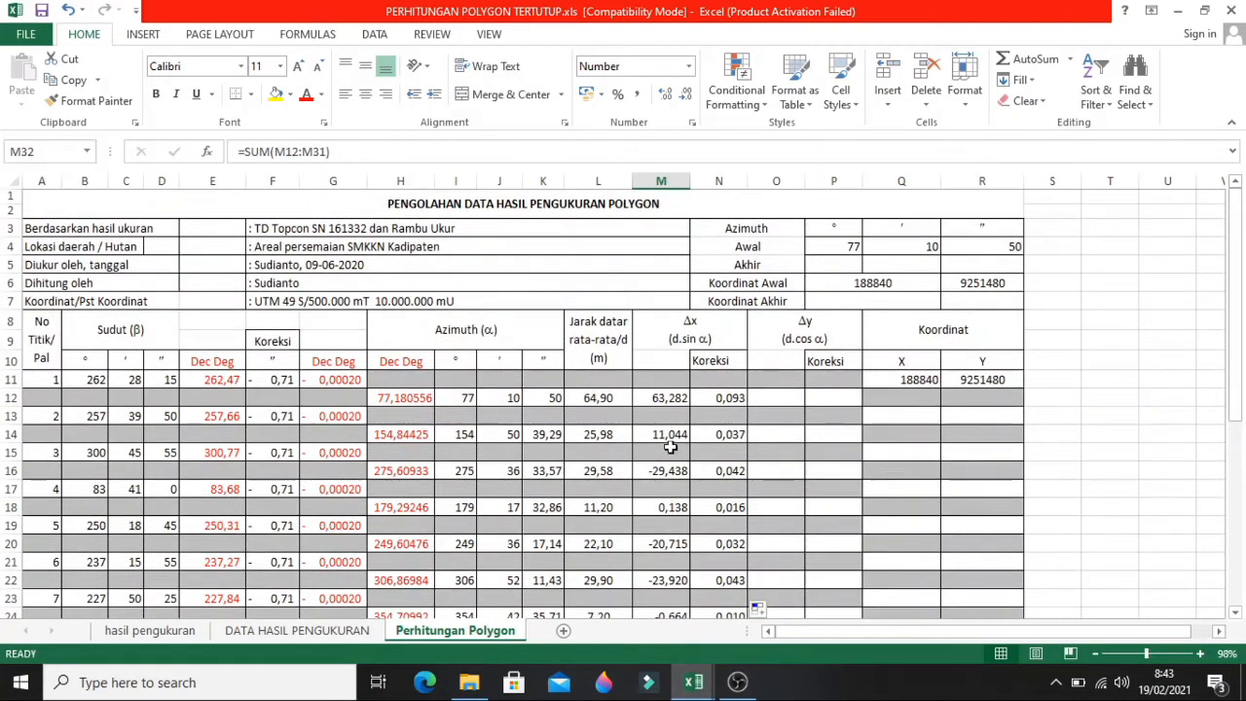
{"action": "scroll", "coordinate": [670, 445], "scroll_direction": "down", "scroll_amount": 5}
{"action": "left_click", "coordinate": [703, 489]}
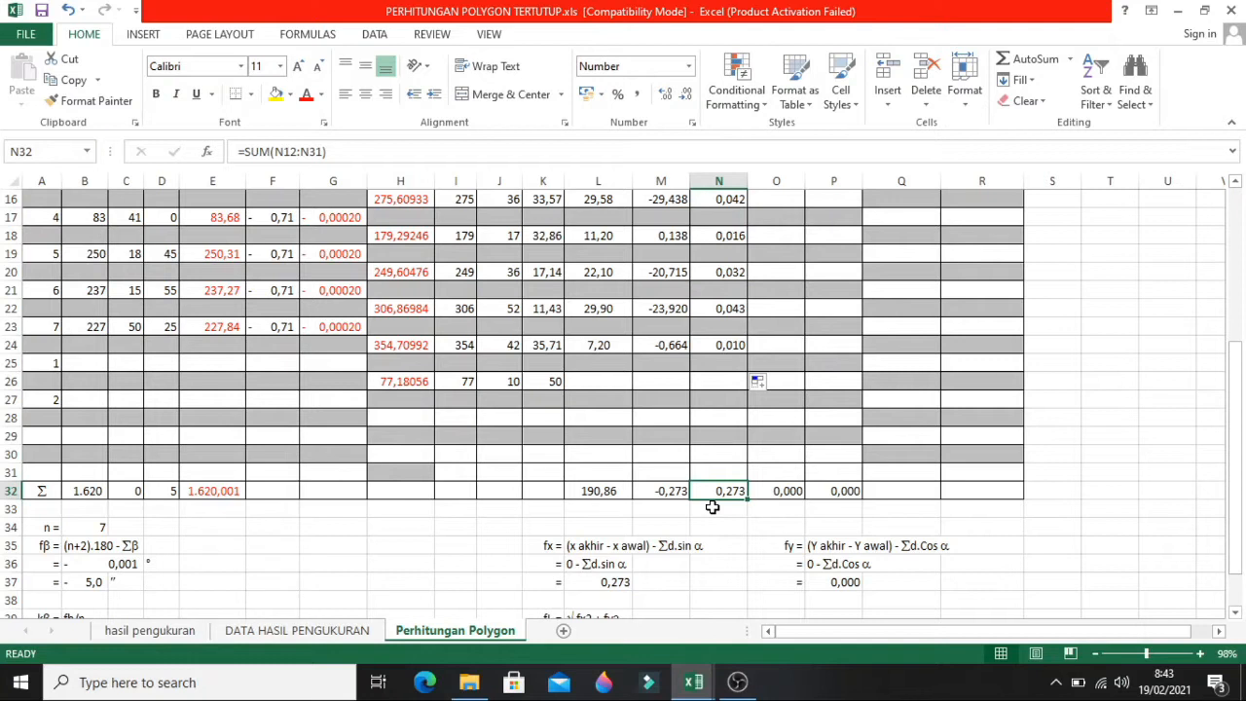
{"action": "left_click", "coordinate": [591, 548]}
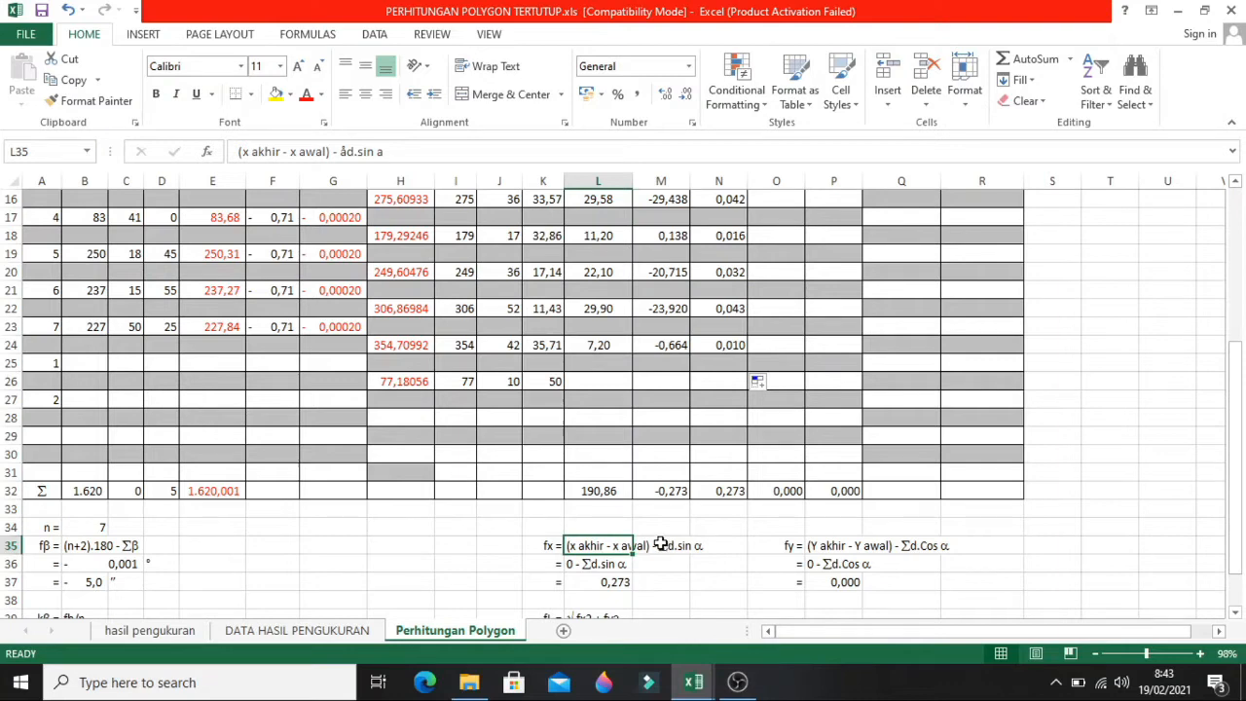
{"action": "left_click", "coordinate": [717, 527]}
{"action": "scroll", "coordinate": [678, 520], "scroll_direction": "up", "scroll_amount": 2}
{"action": "scroll", "coordinate": [681, 521], "scroll_direction": "down", "scroll_amount": 1}
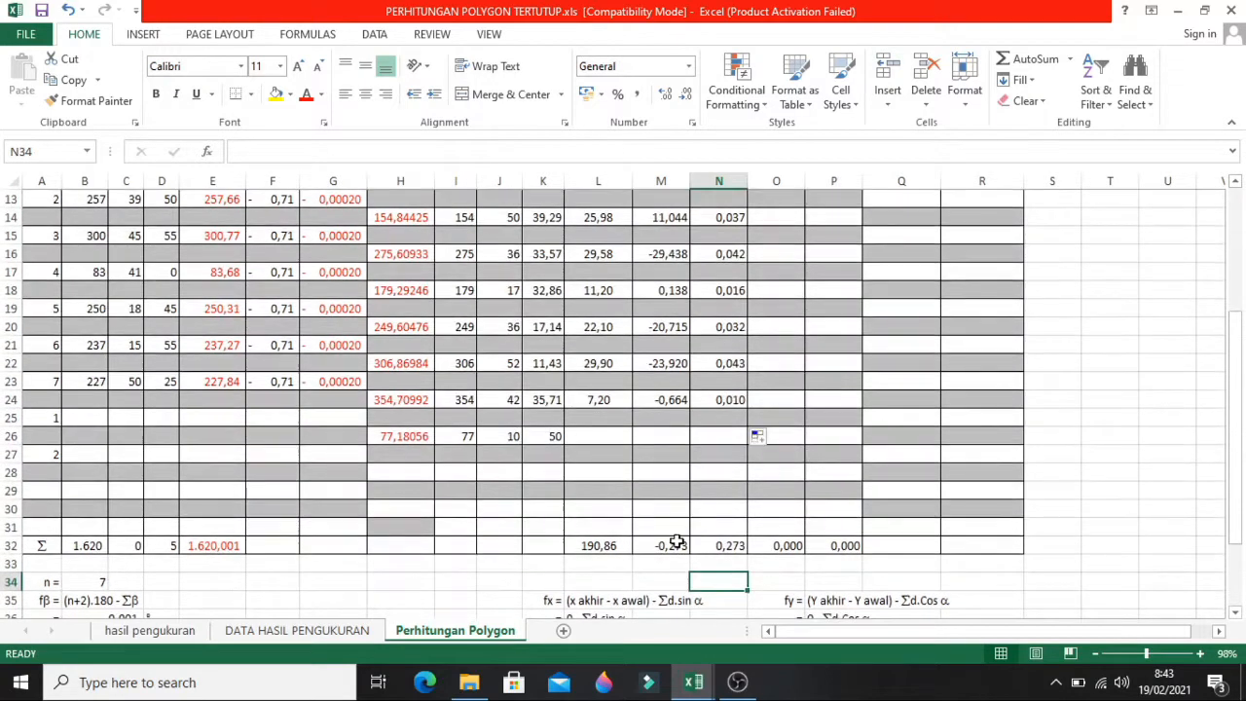
- Recheck the totals in M32 and N32 against the individual Δx and correction values in rows 12 to 24
{"action": "left_click", "coordinate": [696, 547]}
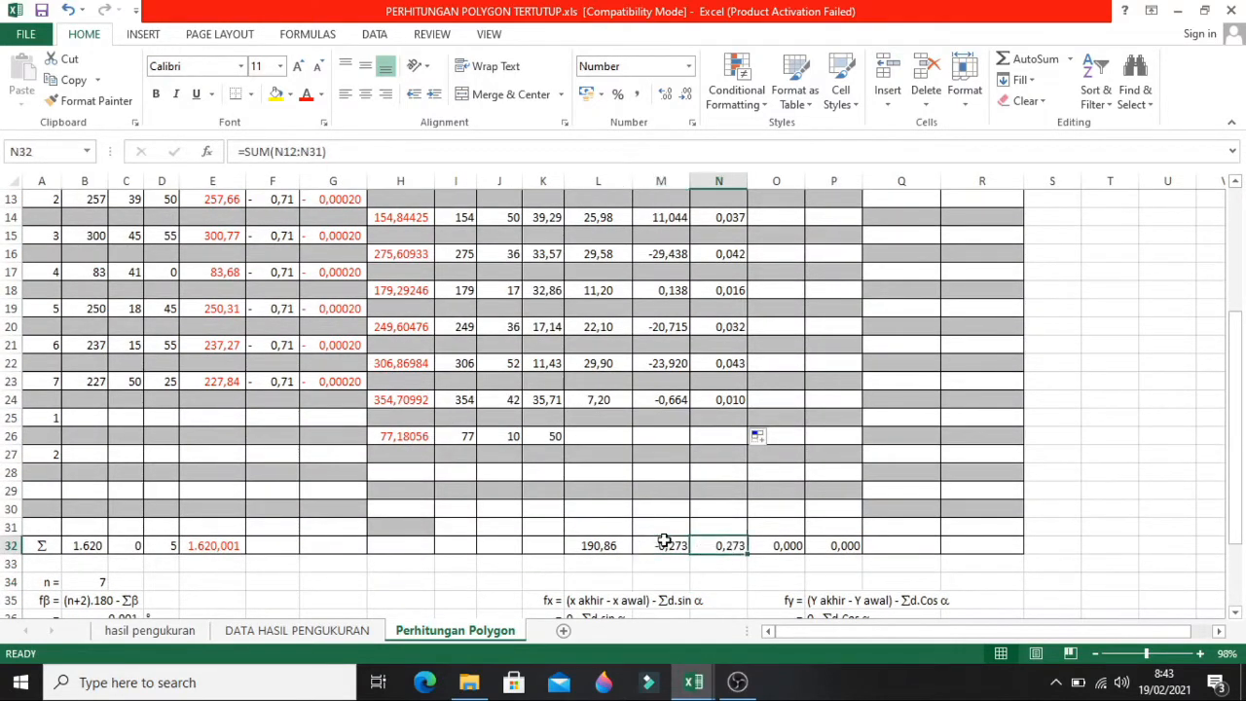
{"action": "left_click", "coordinate": [666, 542]}
{"action": "left_click", "coordinate": [716, 549]}
{"action": "left_click", "coordinate": [669, 548]}
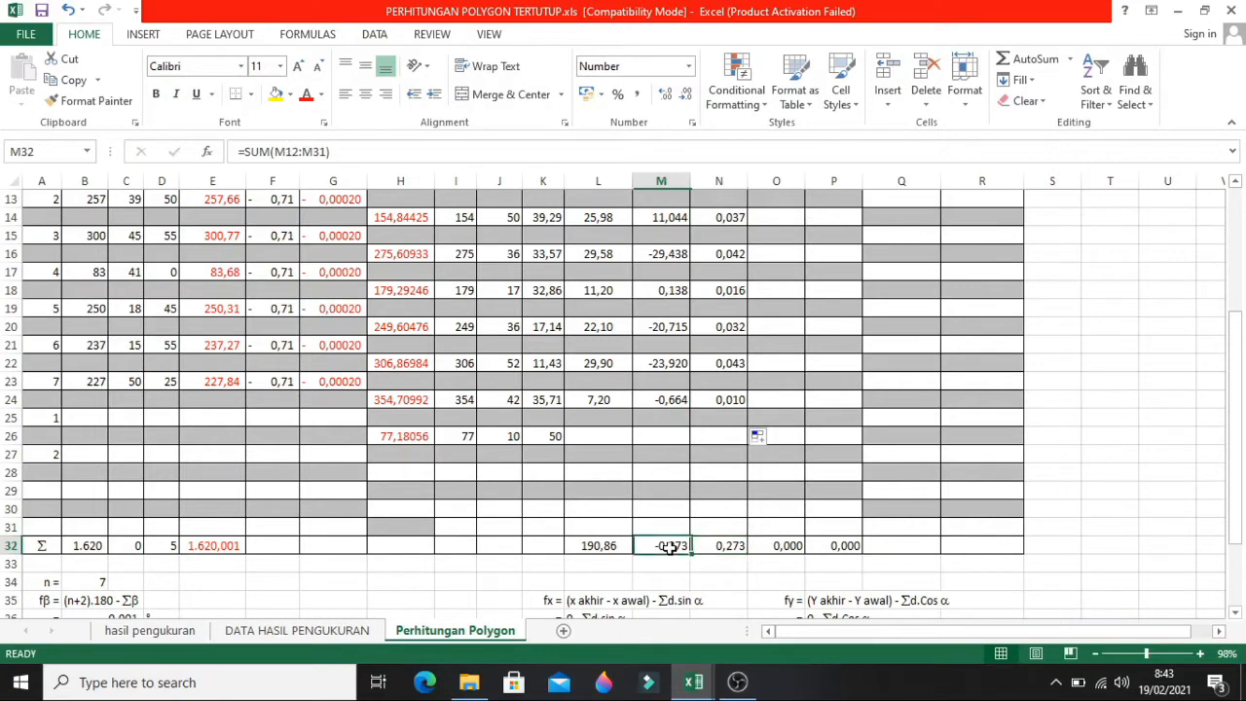
{"action": "left_click", "coordinate": [718, 547]}
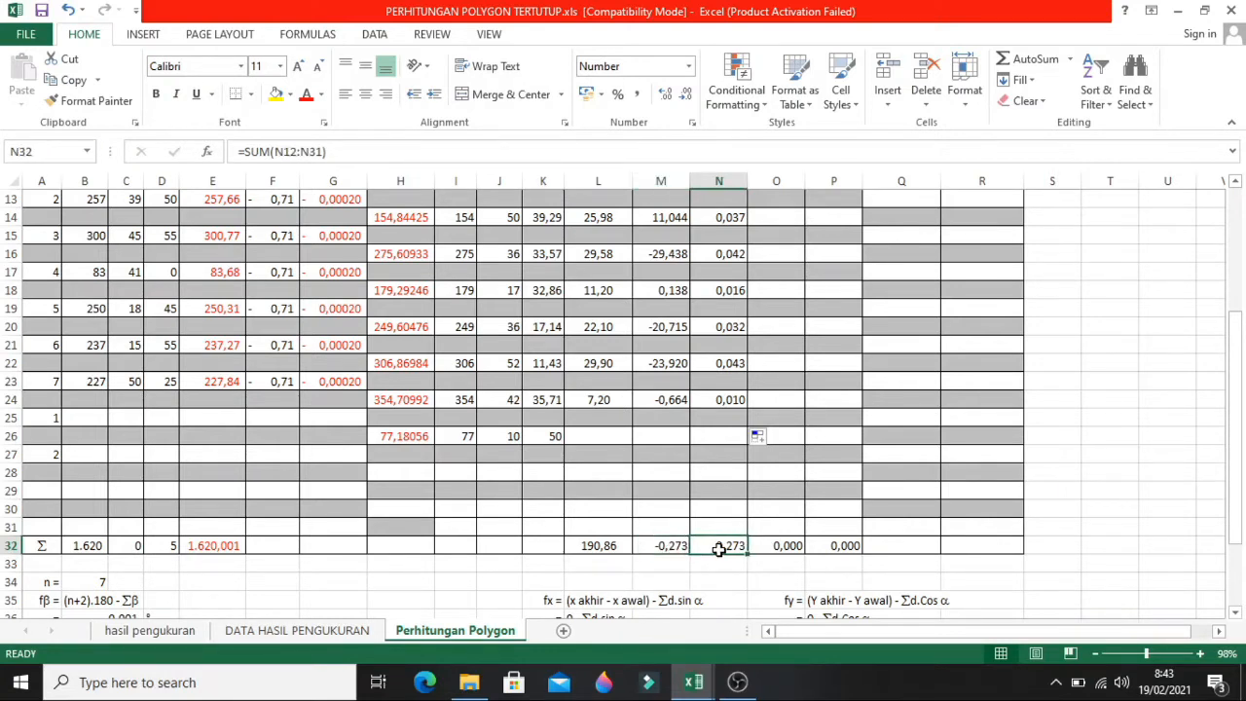
{"action": "scroll", "coordinate": [702, 575], "scroll_direction": "up", "scroll_amount": 3}
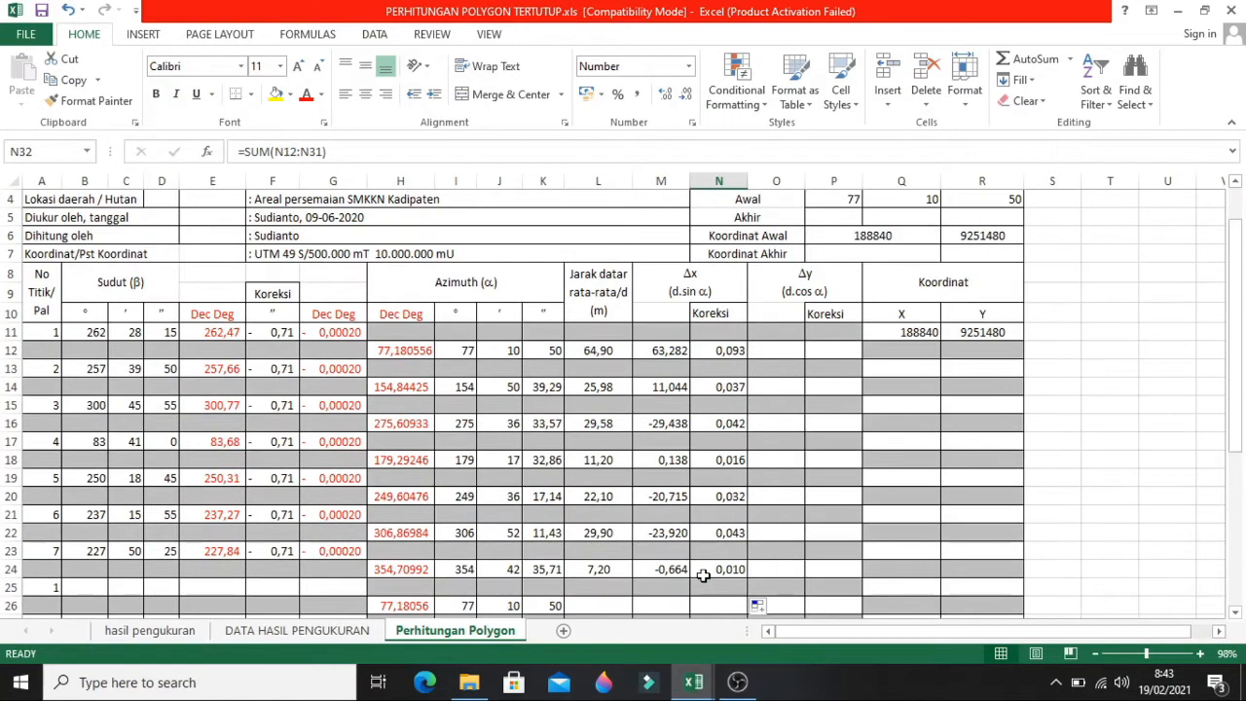
{"action": "scroll", "coordinate": [701, 572], "scroll_direction": "down", "scroll_amount": 1}
{"action": "scroll", "coordinate": [697, 568], "scroll_direction": "down", "scroll_amount": 3}
{"action": "scroll", "coordinate": [697, 568], "scroll_direction": "up", "scroll_amount": 4}
{"action": "scroll", "coordinate": [773, 361], "scroll_direction": "down", "scroll_amount": 2}
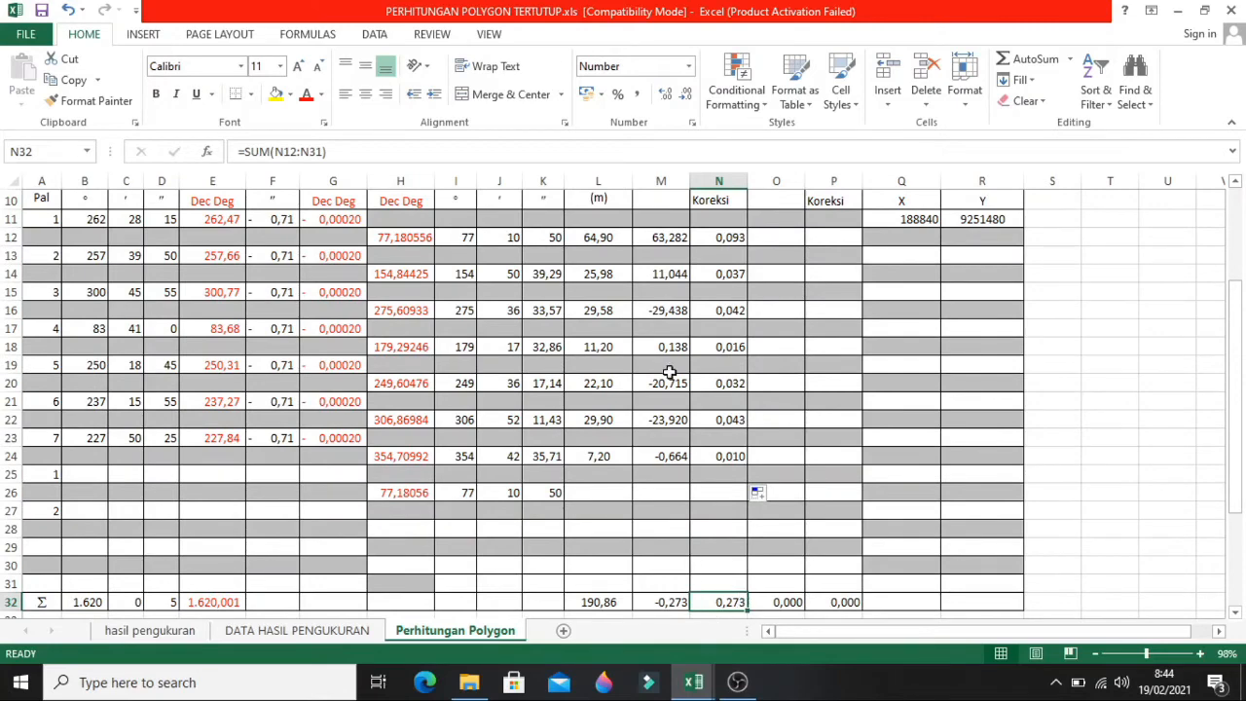
- Compute the first side's Δy in O12 with the formula =L12*COS(RADIANS(H12))
{"action": "scroll", "coordinate": [690, 420], "scroll_direction": "up", "scroll_amount": 1}
{"action": "scroll", "coordinate": [695, 426], "scroll_direction": "up", "scroll_amount": 1}
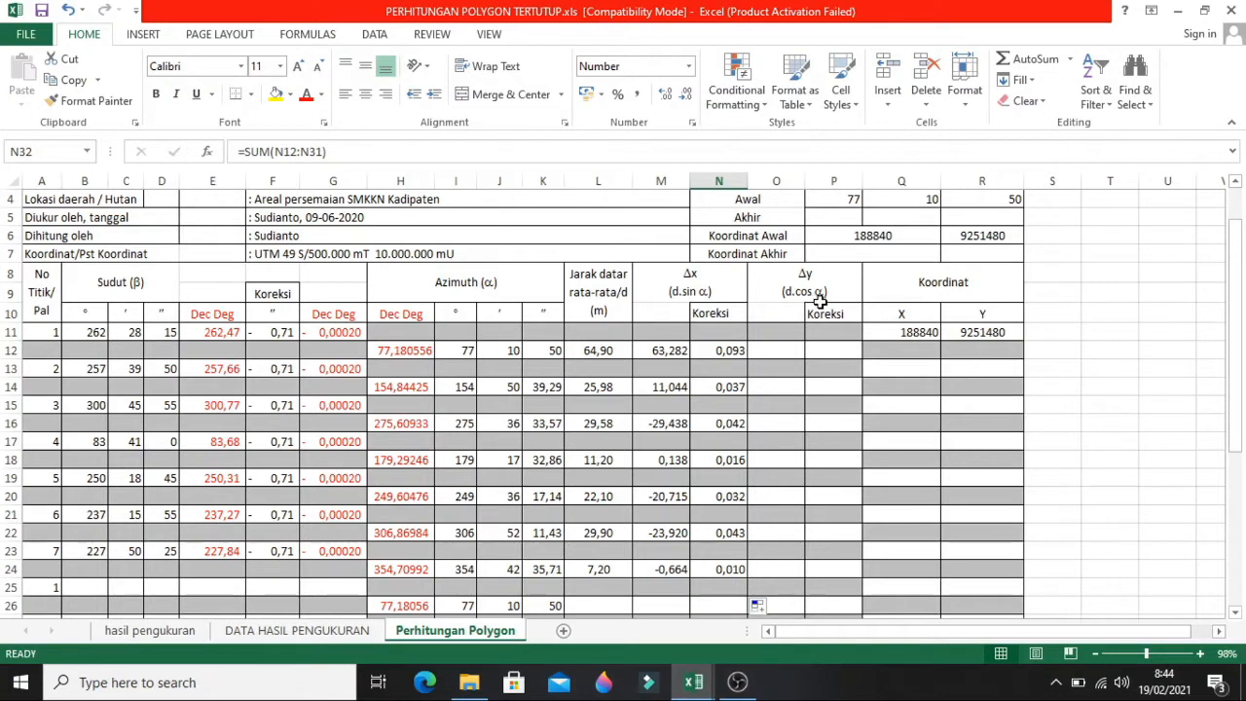
{"action": "left_click", "coordinate": [784, 346]}
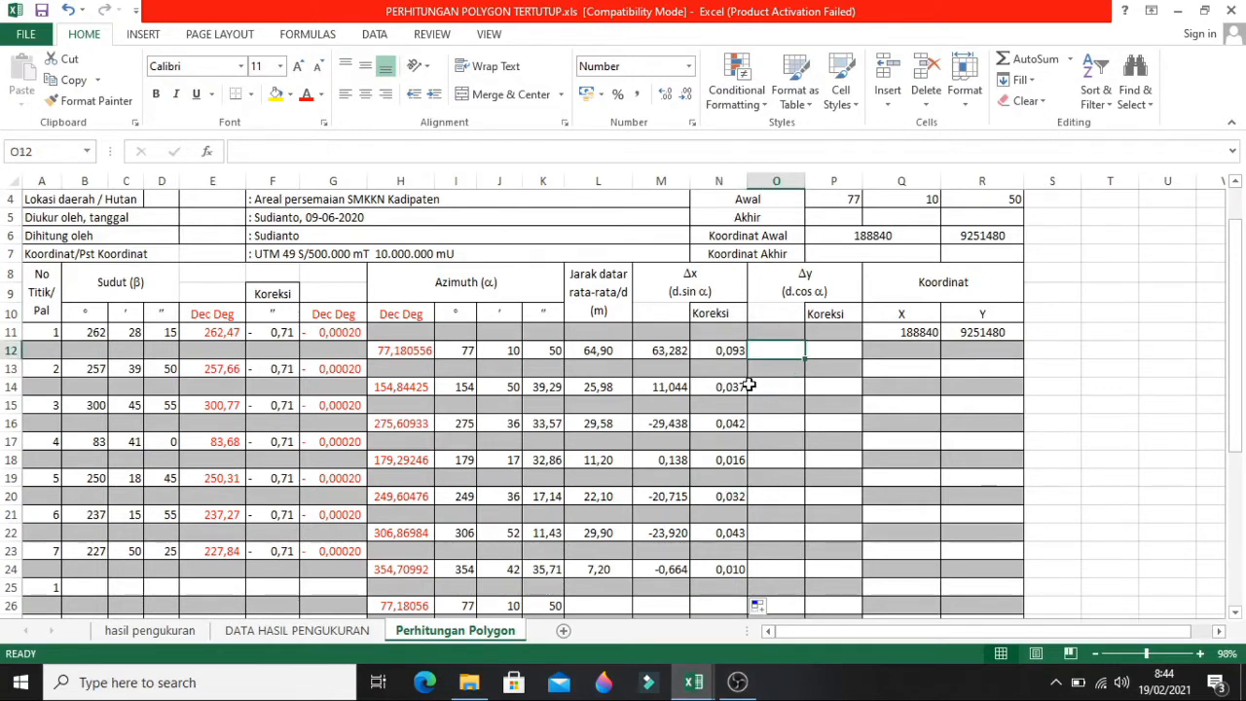
{"action": "type", "text": "="}
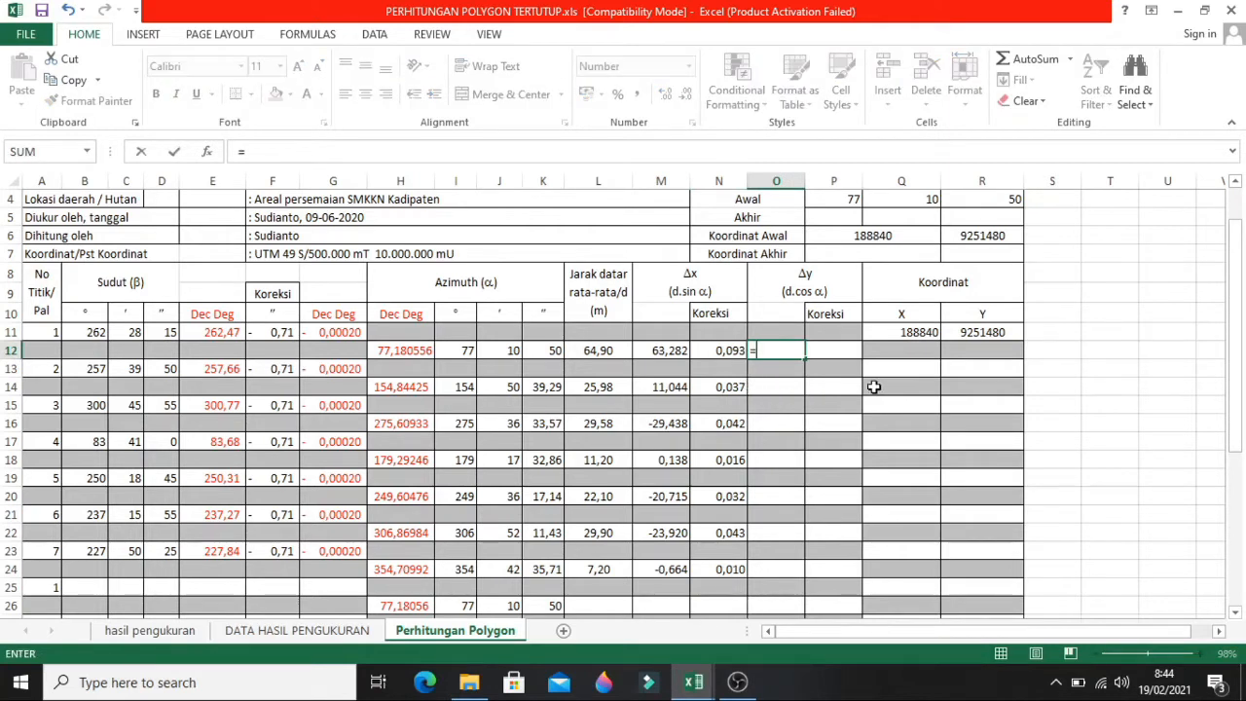
{"action": "left_click", "coordinate": [616, 351]}
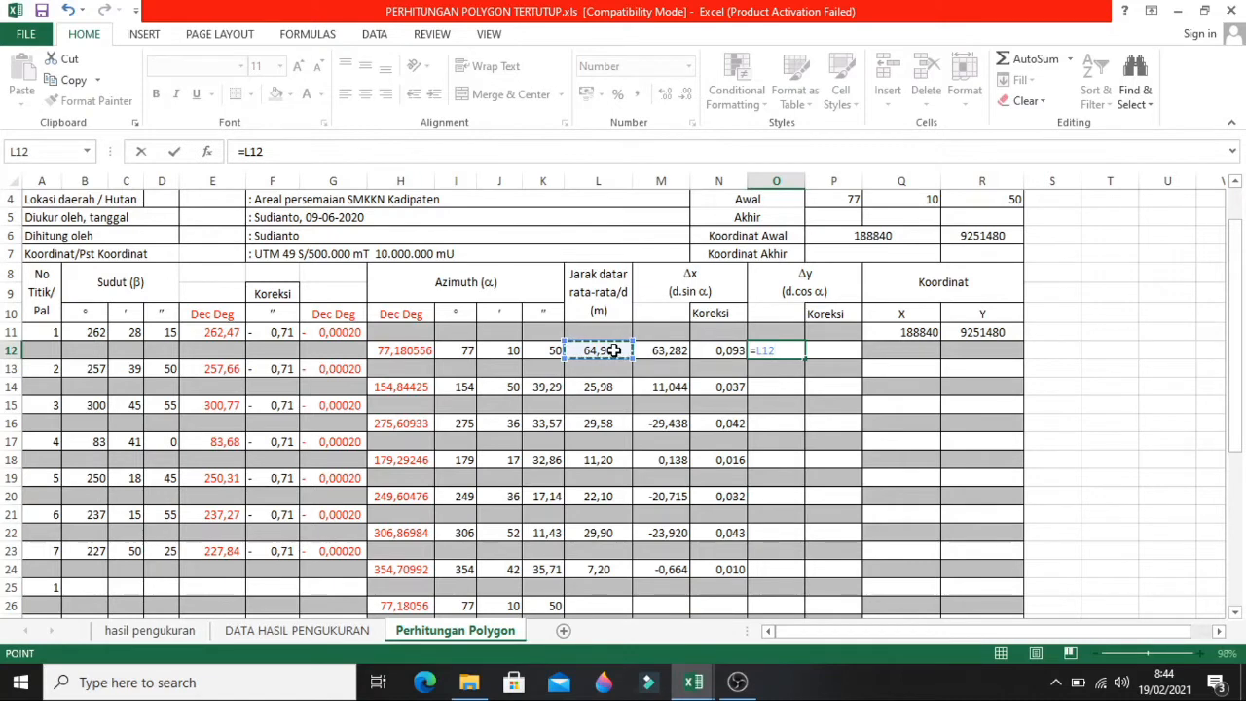
{"action": "type", "text": "*COS"}
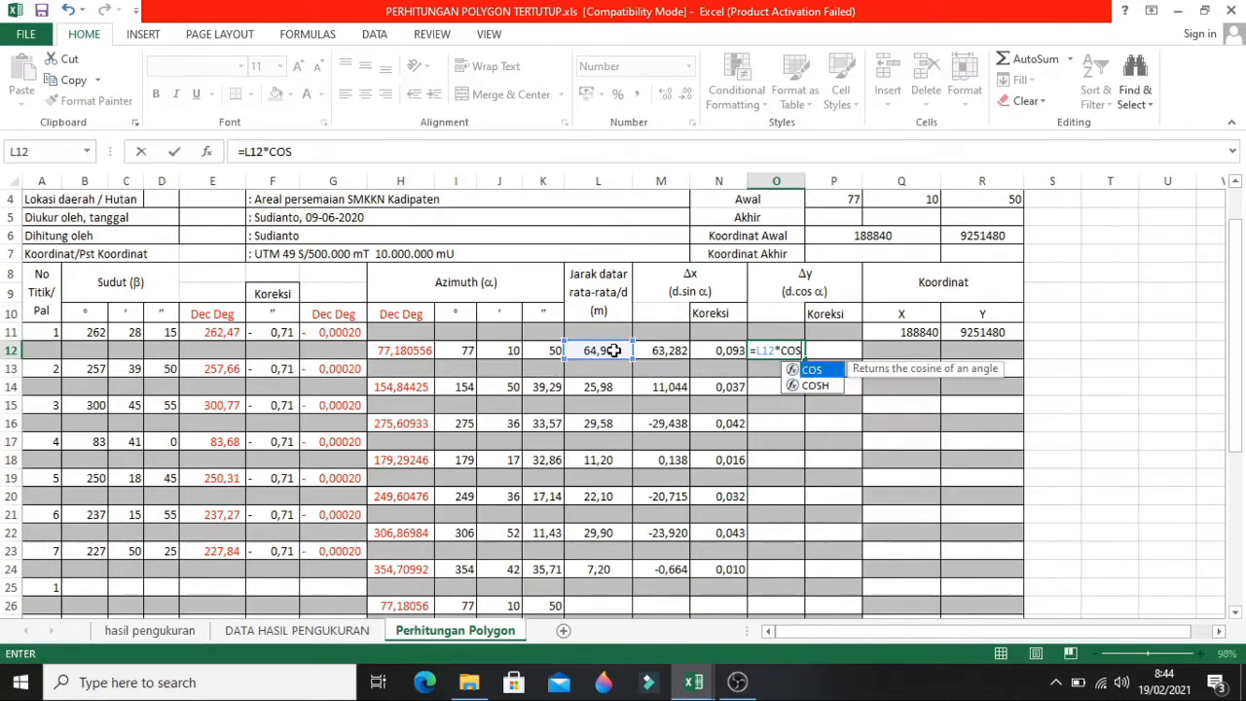
{"action": "type", "text": "("}
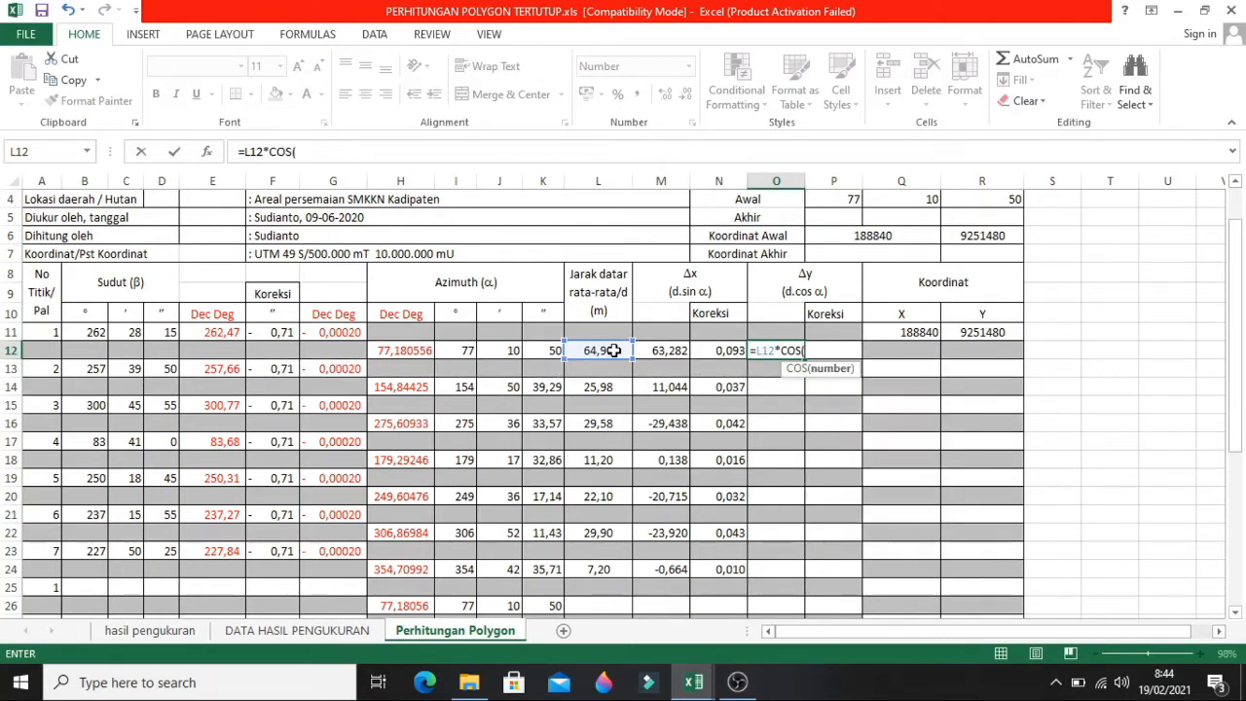
{"action": "type", "text": "RADI"}
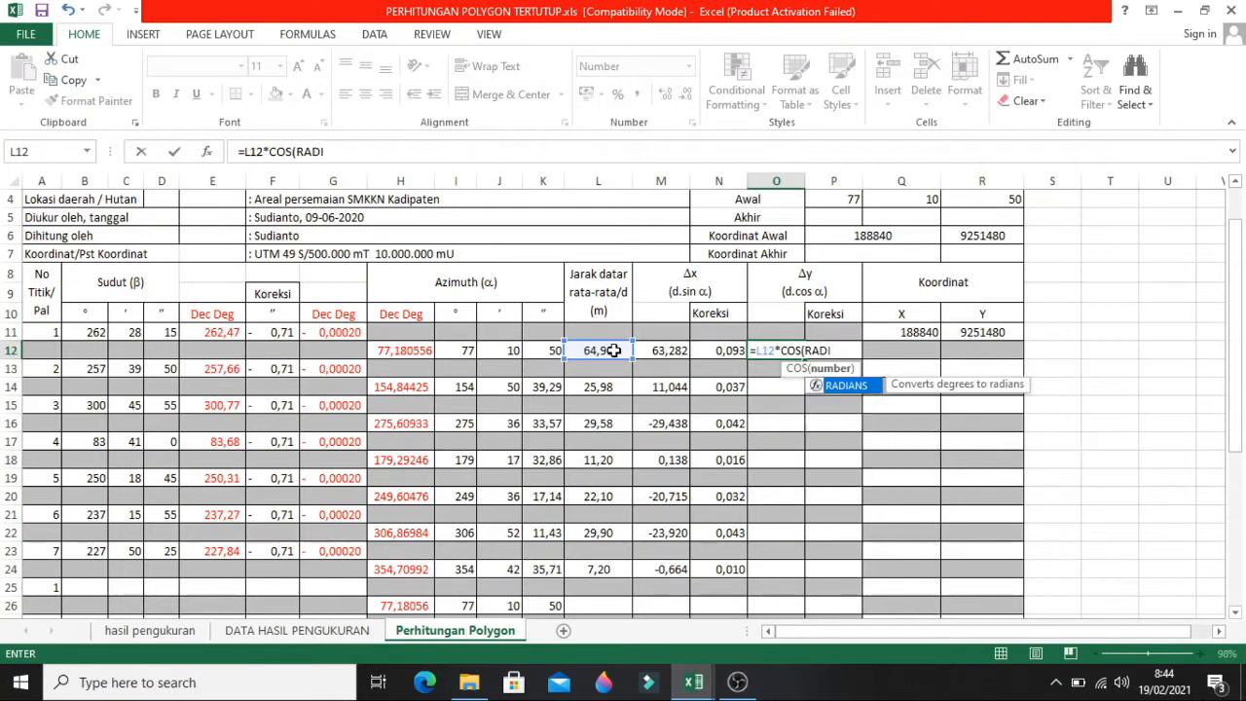
{"action": "type", "text": "N"}
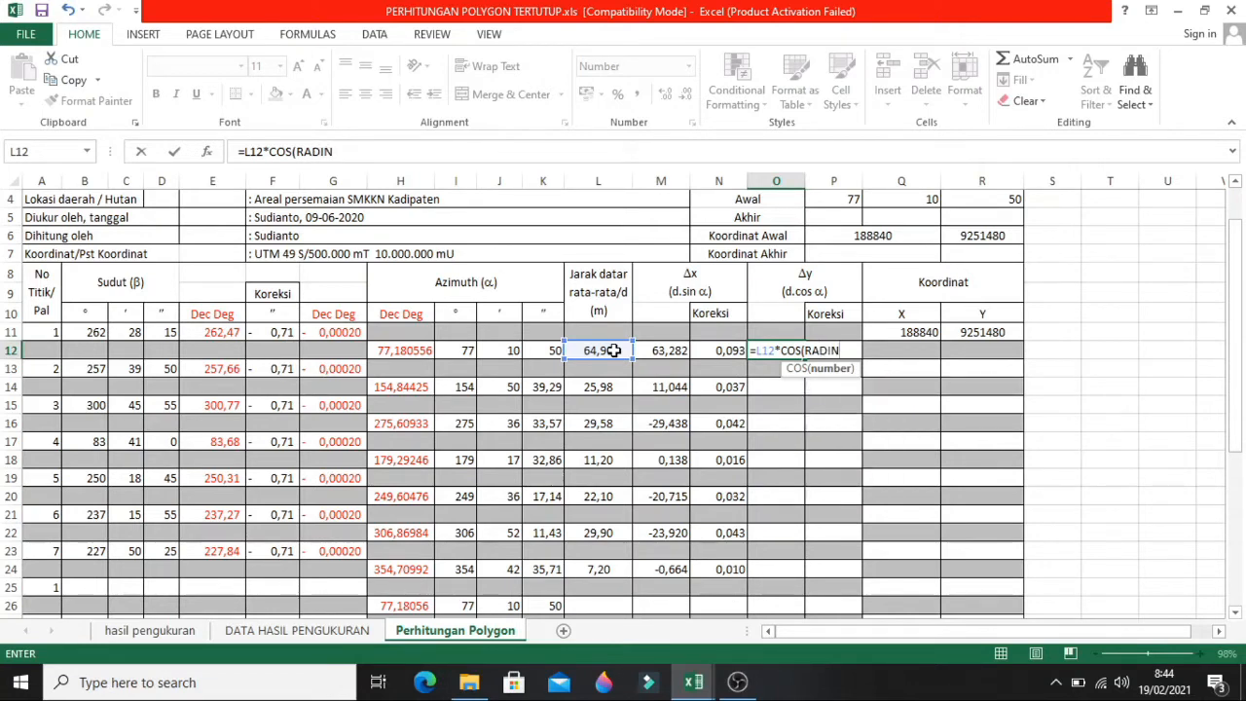
{"action": "key", "text": "BackSpace"}
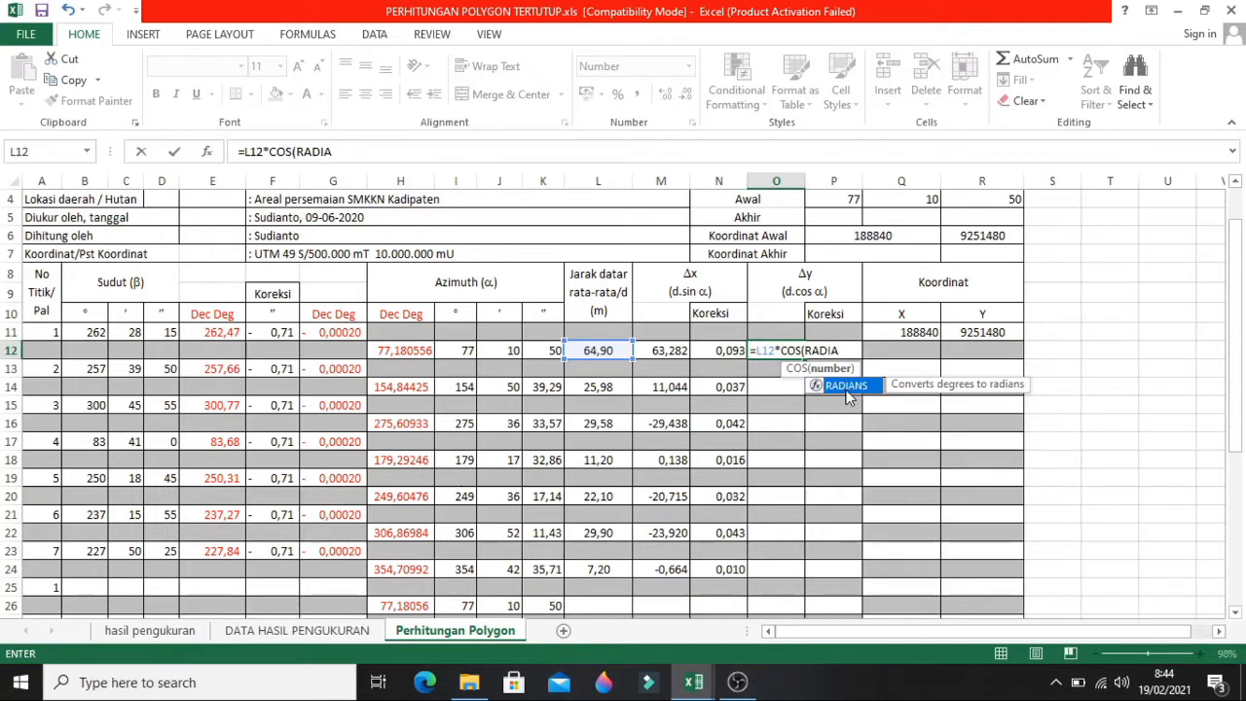
{"action": "double_click", "coordinate": [845, 388]}
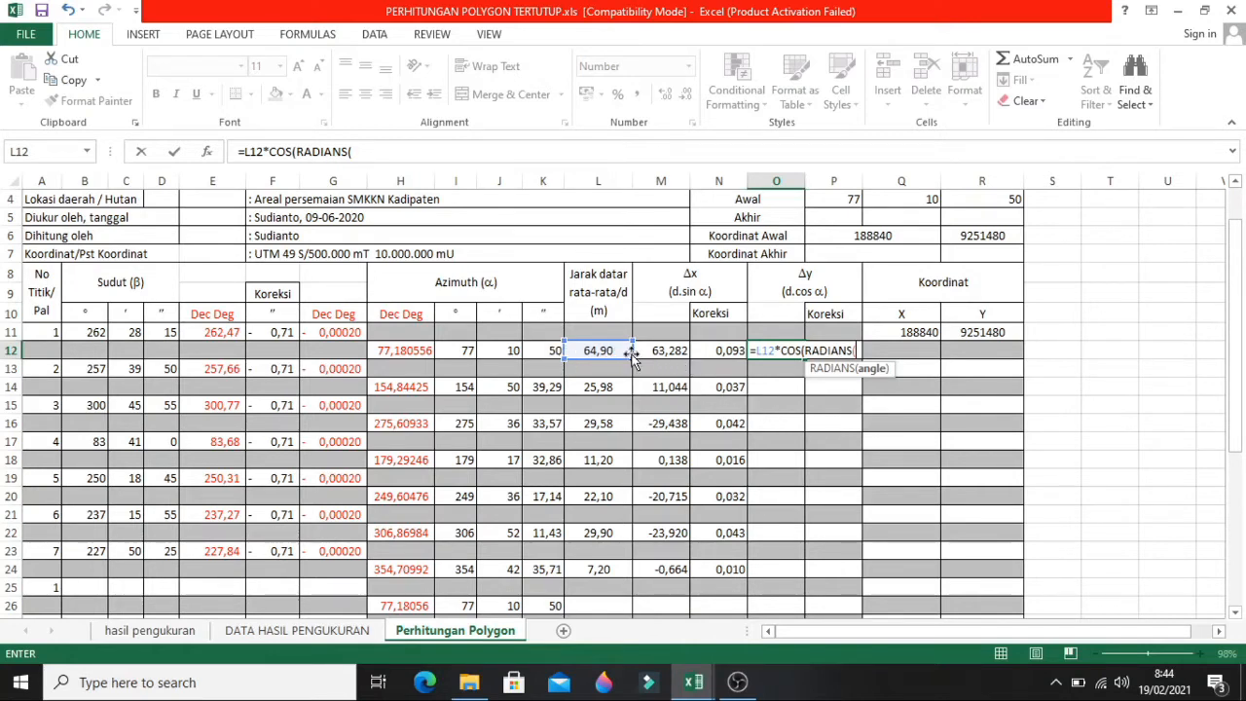
{"action": "left_click", "coordinate": [424, 347]}
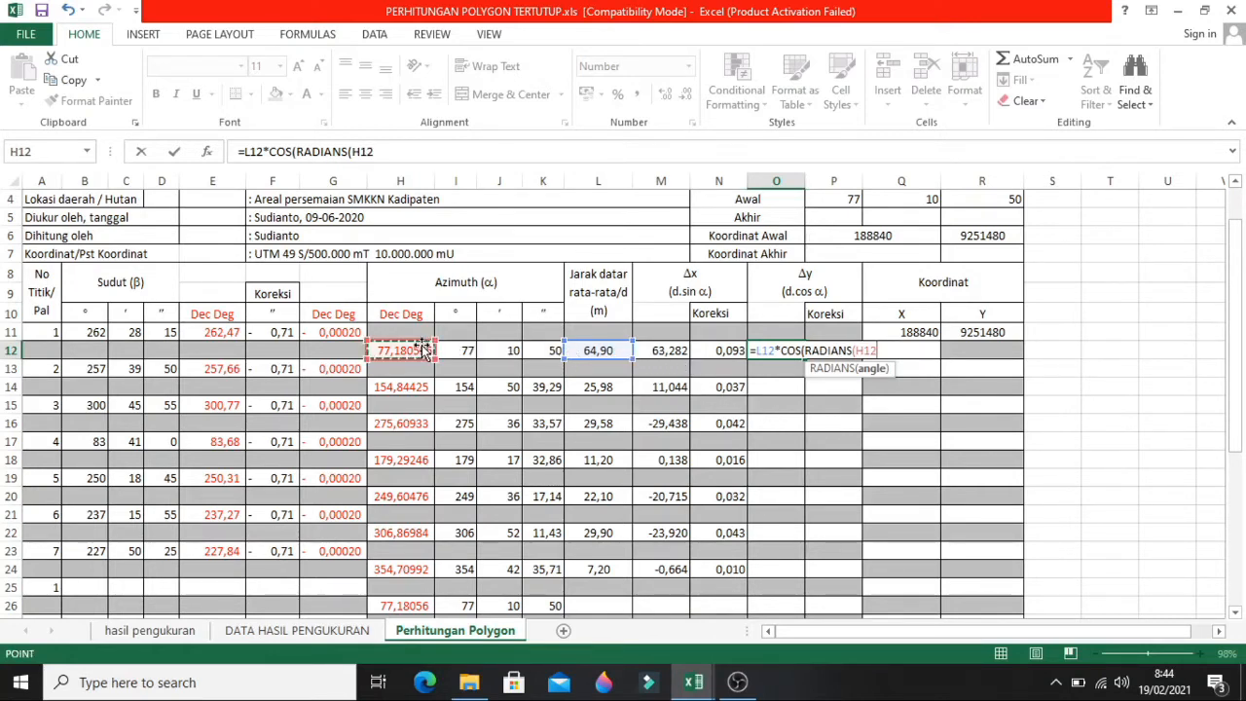
{"action": "type", "text": "))"}
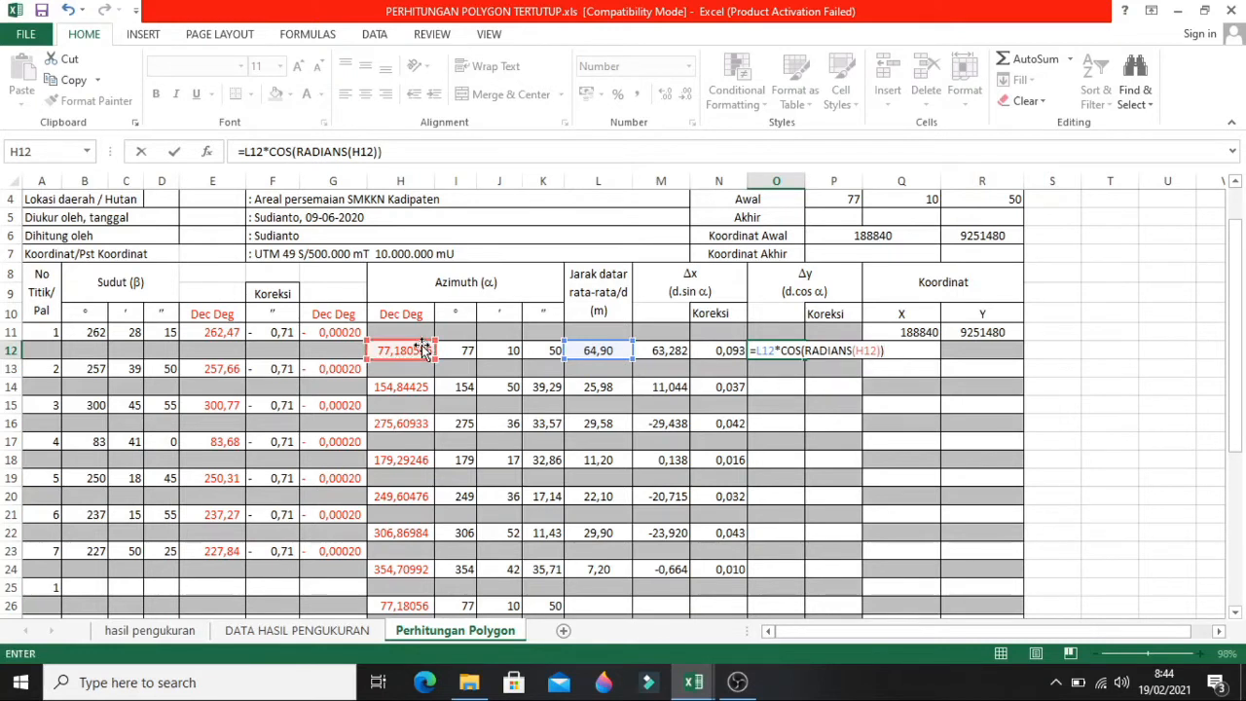
{"action": "key", "text": "Return"}
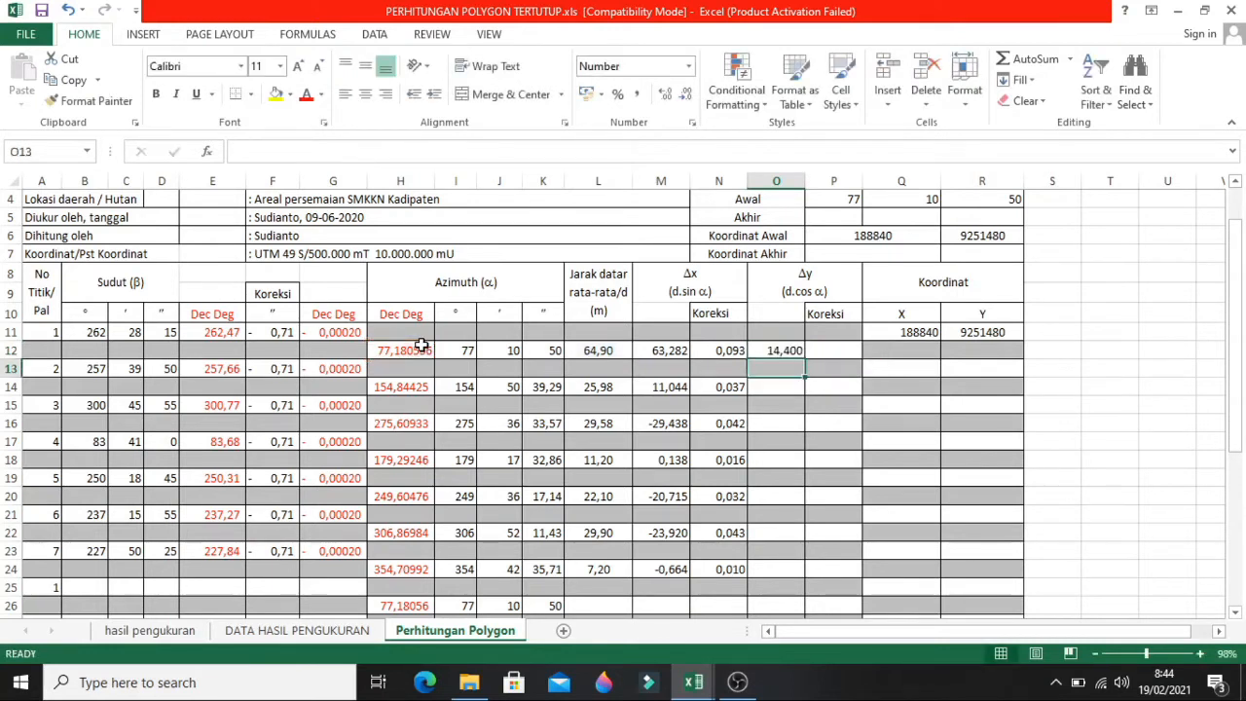
- Fill the Δy formula from O12:O13 down column O to row 25
{"action": "left_click", "coordinate": [783, 351]}
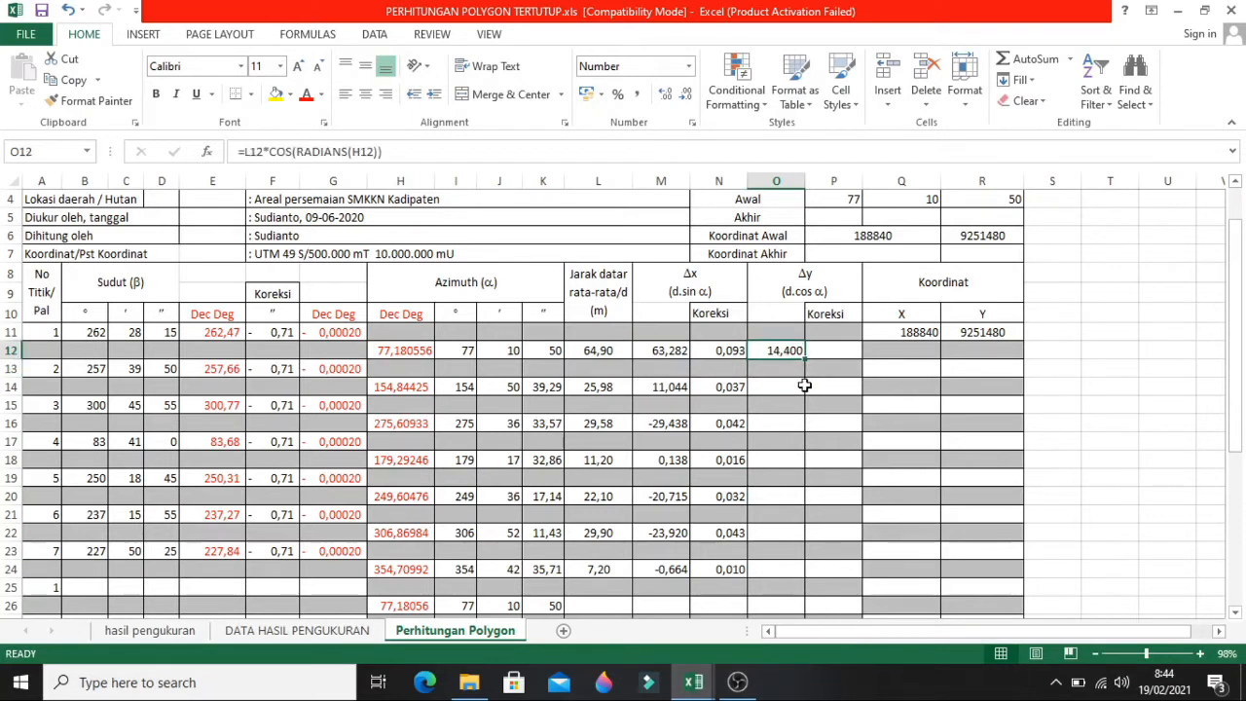
{"action": "left_click", "coordinate": [803, 385]}
{"action": "left_click_drag", "start_coordinate": [796, 350], "coordinate": [822, 591]}
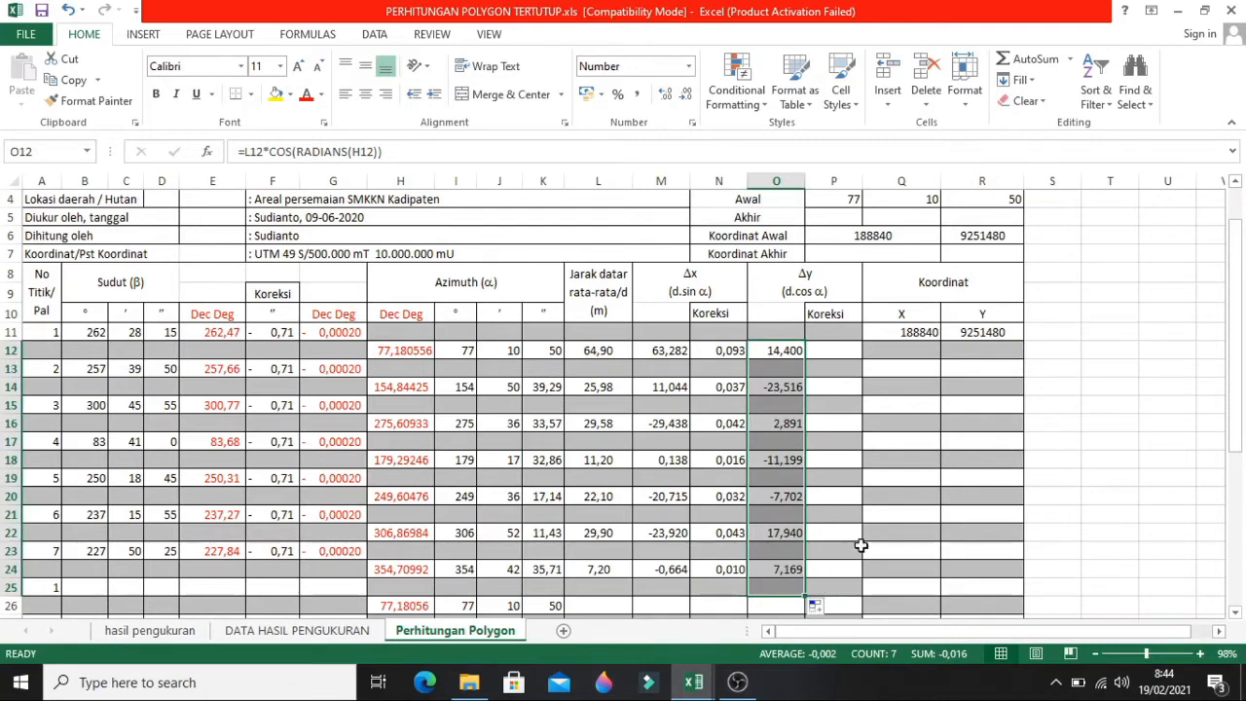
{"action": "scroll", "coordinate": [861, 469], "scroll_direction": "down", "scroll_amount": 3}
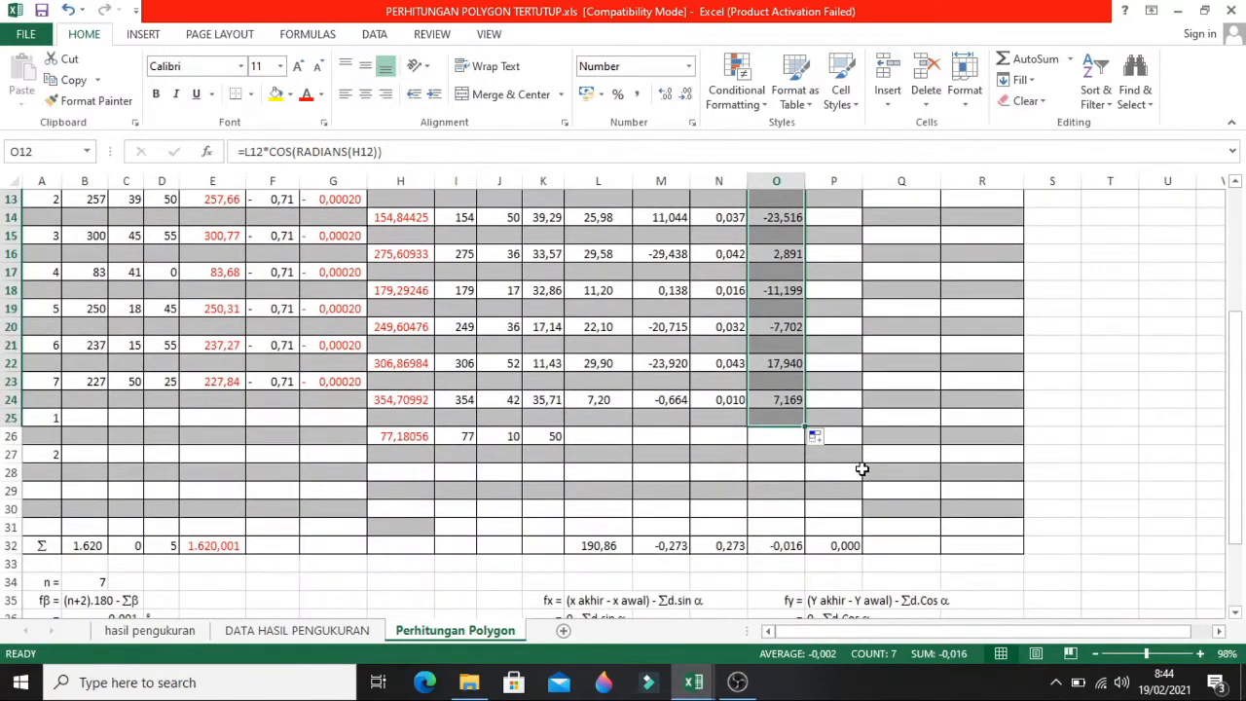
{"action": "left_click", "coordinate": [990, 435]}
{"action": "scroll", "coordinate": [986, 431], "scroll_direction": "up", "scroll_amount": 2}
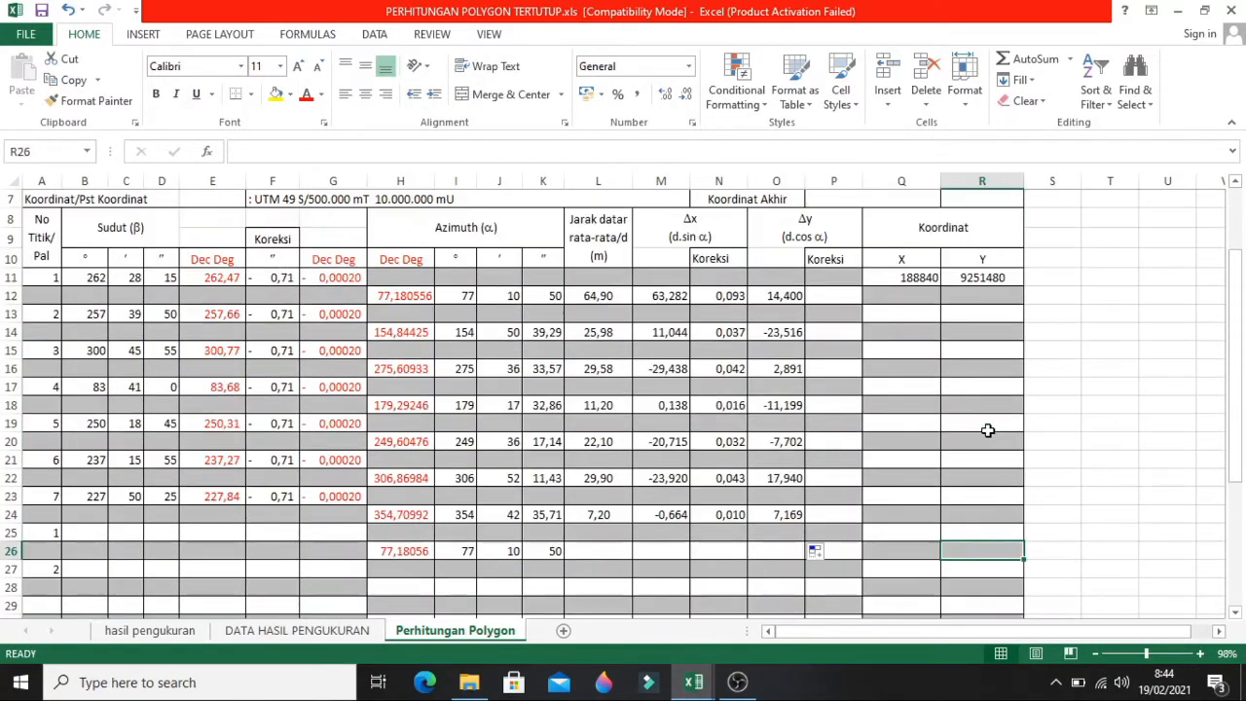
- Compare the closing azimuth in H26:K26 with the starting azimuth in row 12
{"action": "left_click", "coordinate": [832, 295]}
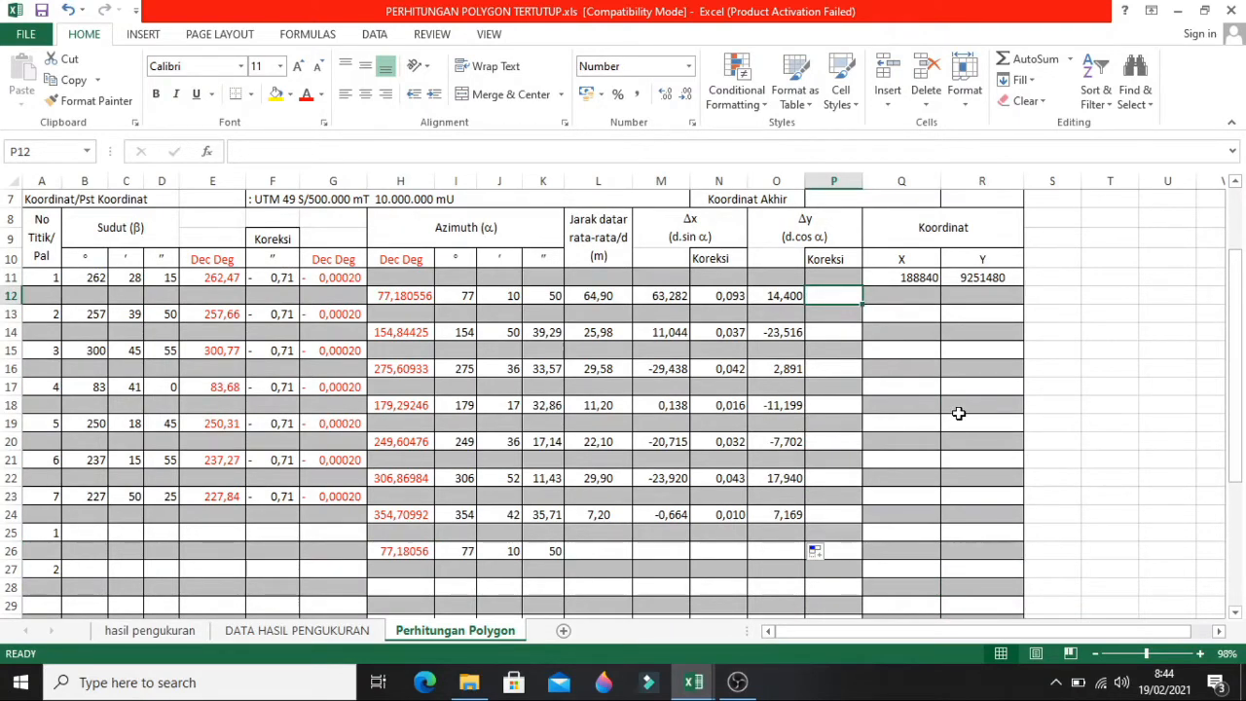
{"action": "scroll", "coordinate": [959, 414], "scroll_direction": "down", "scroll_amount": 1}
{"action": "left_click", "coordinate": [650, 528]}
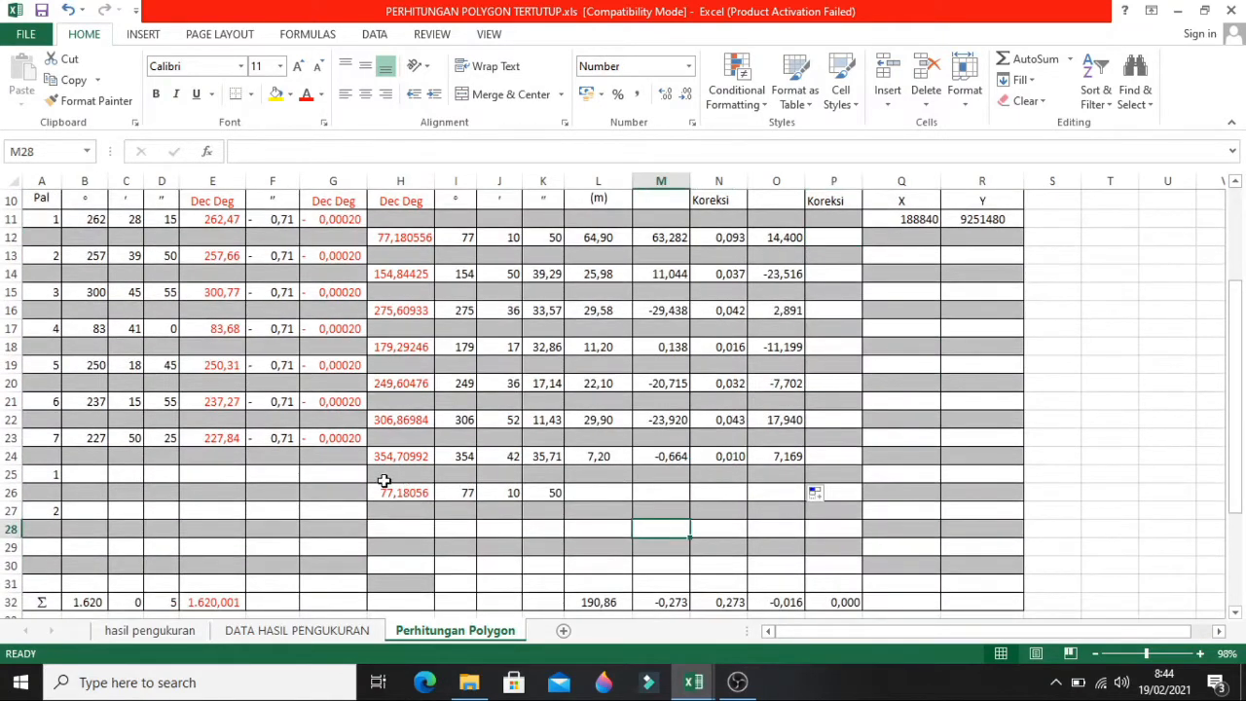
{"action": "left_click_drag", "start_coordinate": [390, 493], "coordinate": [540, 487]}
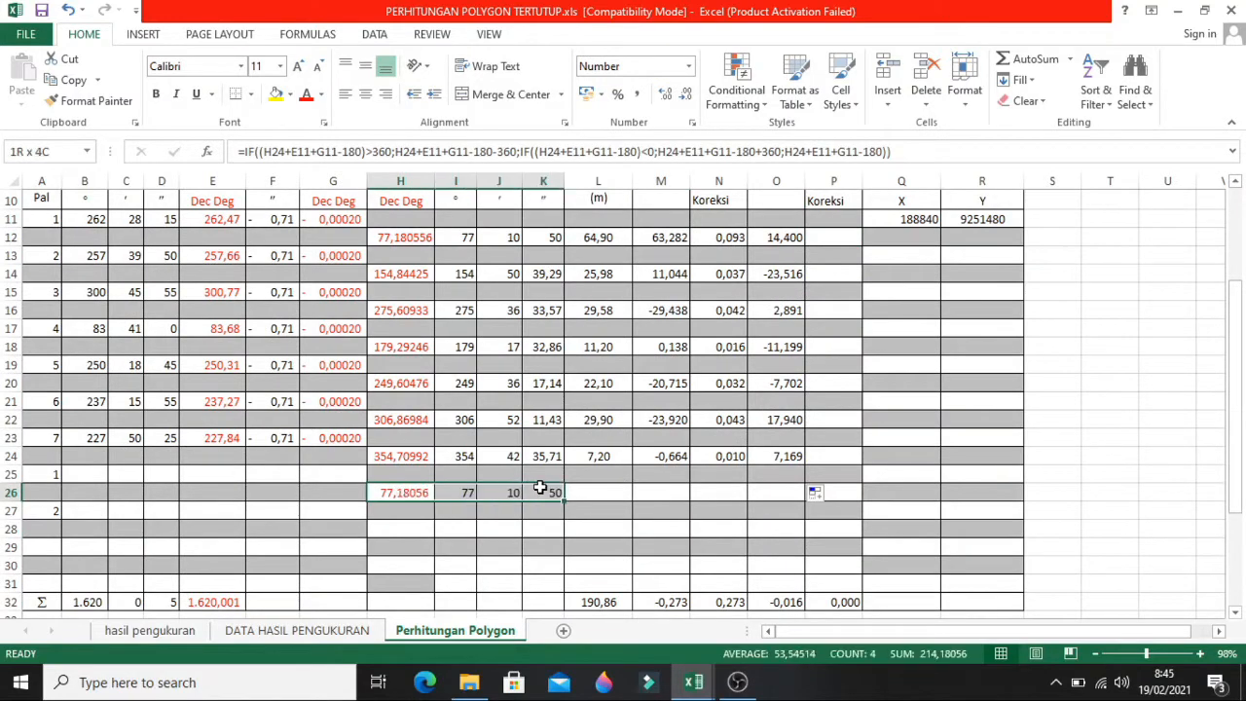
{"action": "left_click", "coordinate": [398, 489]}
{"action": "left_click", "coordinate": [429, 543]}
{"action": "left_click", "coordinate": [410, 496]}
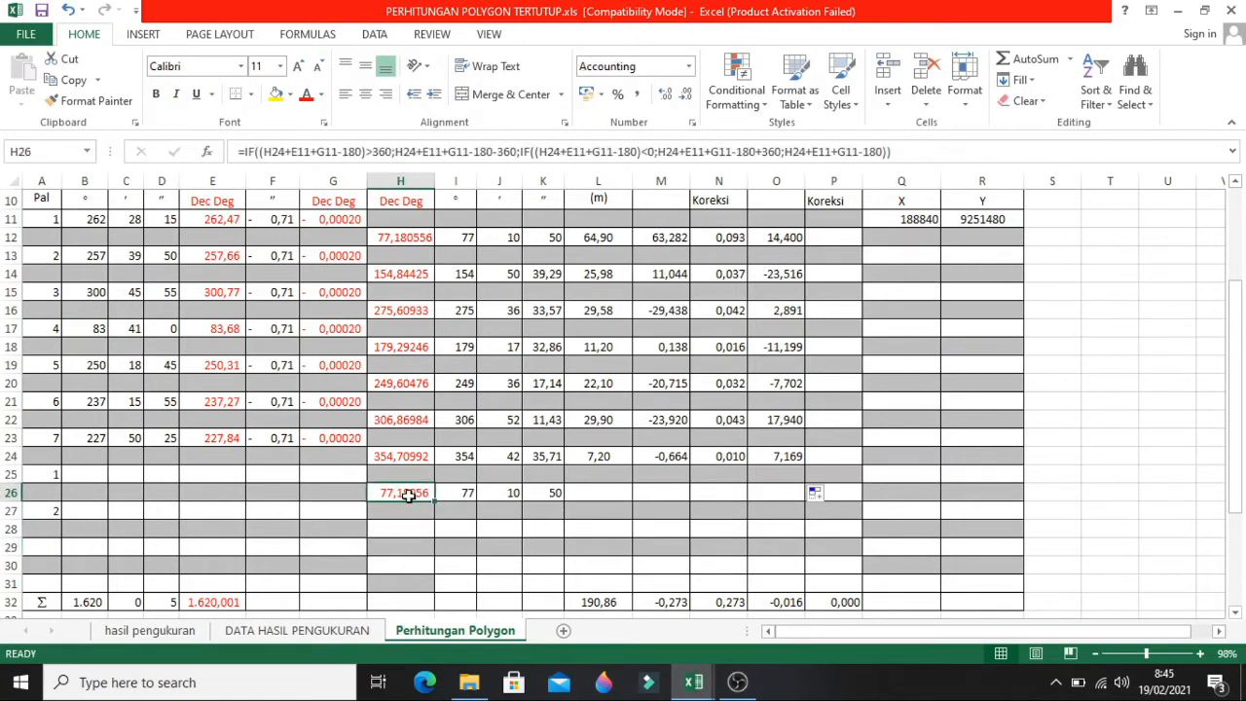
{"action": "left_click", "coordinate": [414, 531]}
{"action": "left_click", "coordinate": [406, 492]}
{"action": "scroll", "coordinate": [469, 494], "scroll_direction": "up", "scroll_amount": 2}
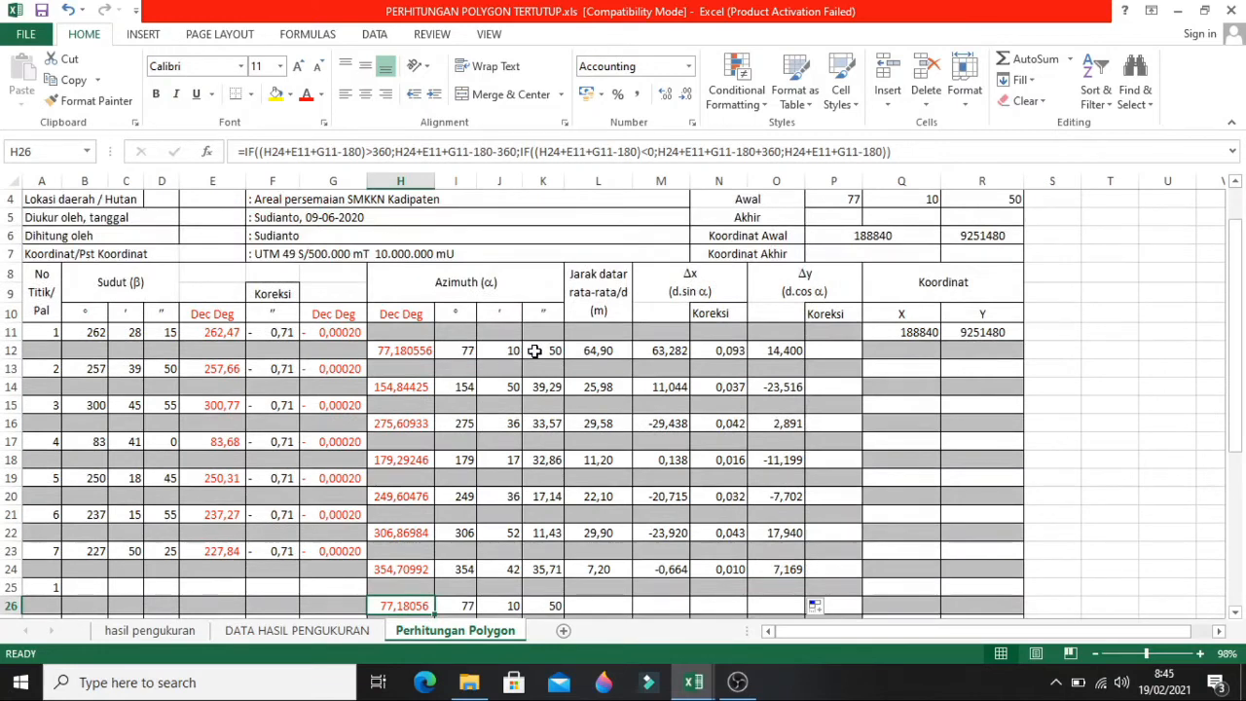
- Hide the closing azimuth values in H26:K26 by setting their font colour to white
{"action": "scroll", "coordinate": [469, 348], "scroll_direction": "down", "scroll_amount": 2}
{"action": "left_click", "coordinate": [441, 526]}
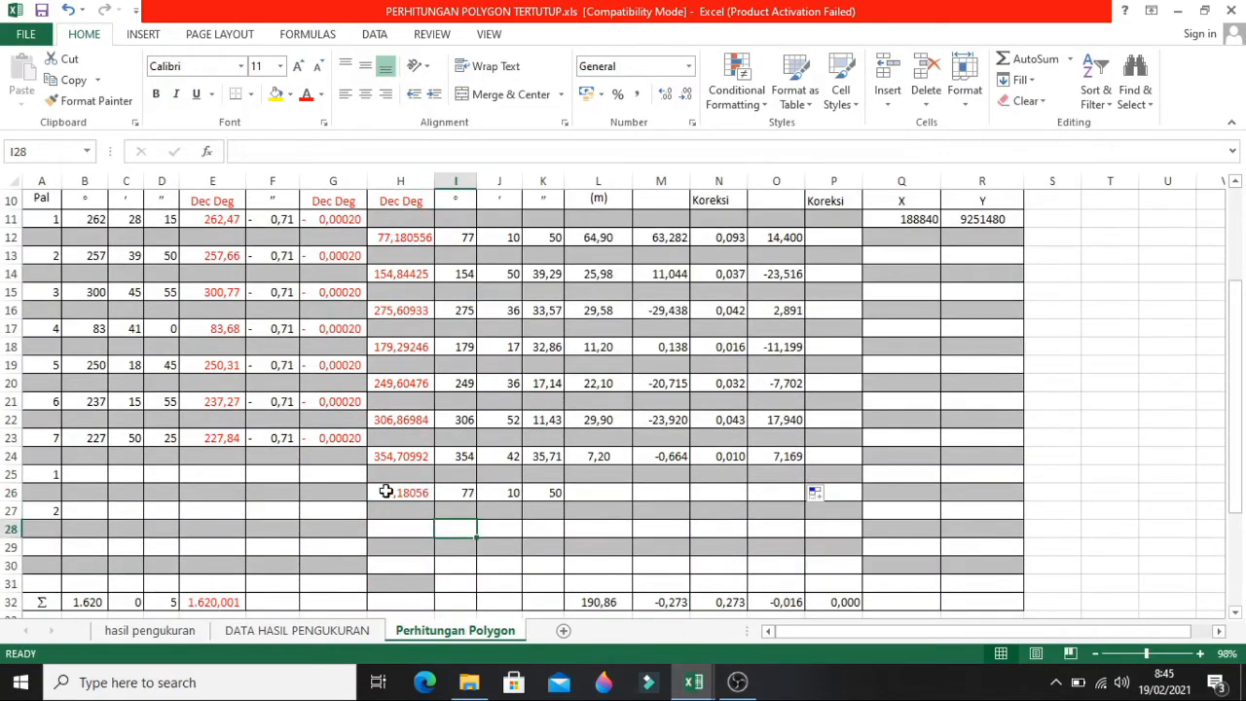
{"action": "left_click", "coordinate": [385, 492]}
{"action": "left_click_drag", "start_coordinate": [385, 491], "coordinate": [543, 492]}
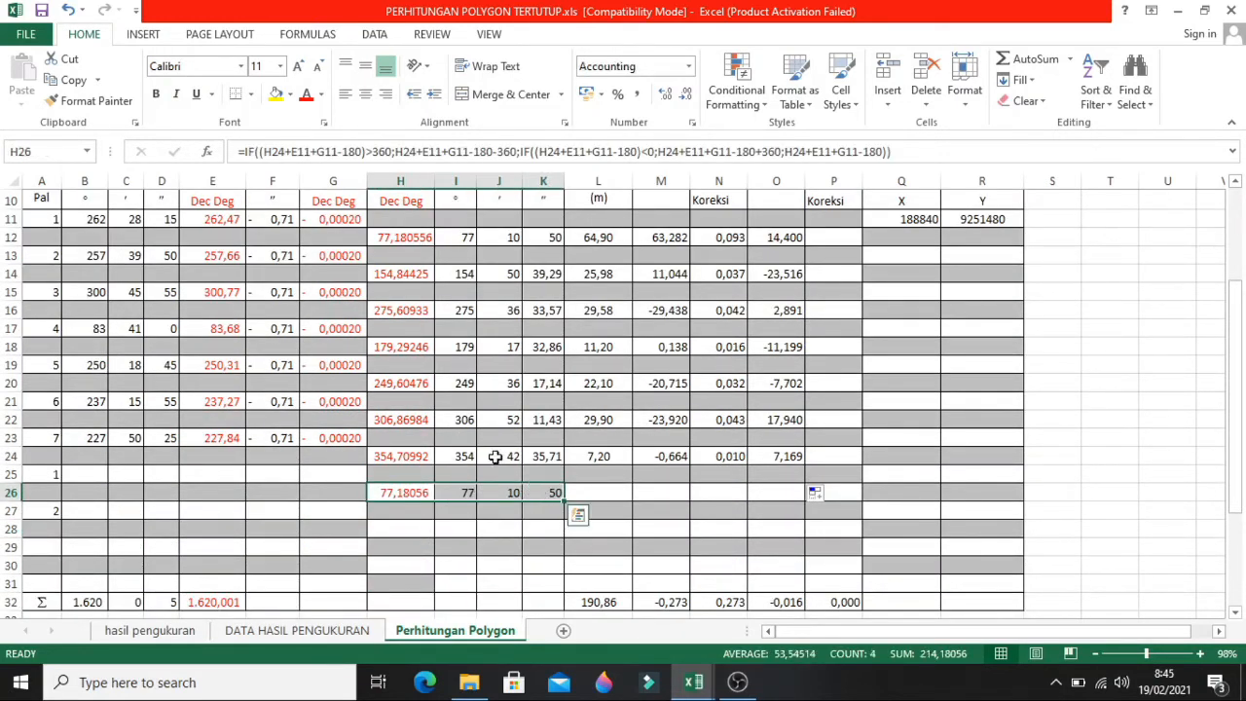
{"action": "left_click", "coordinate": [324, 94]}
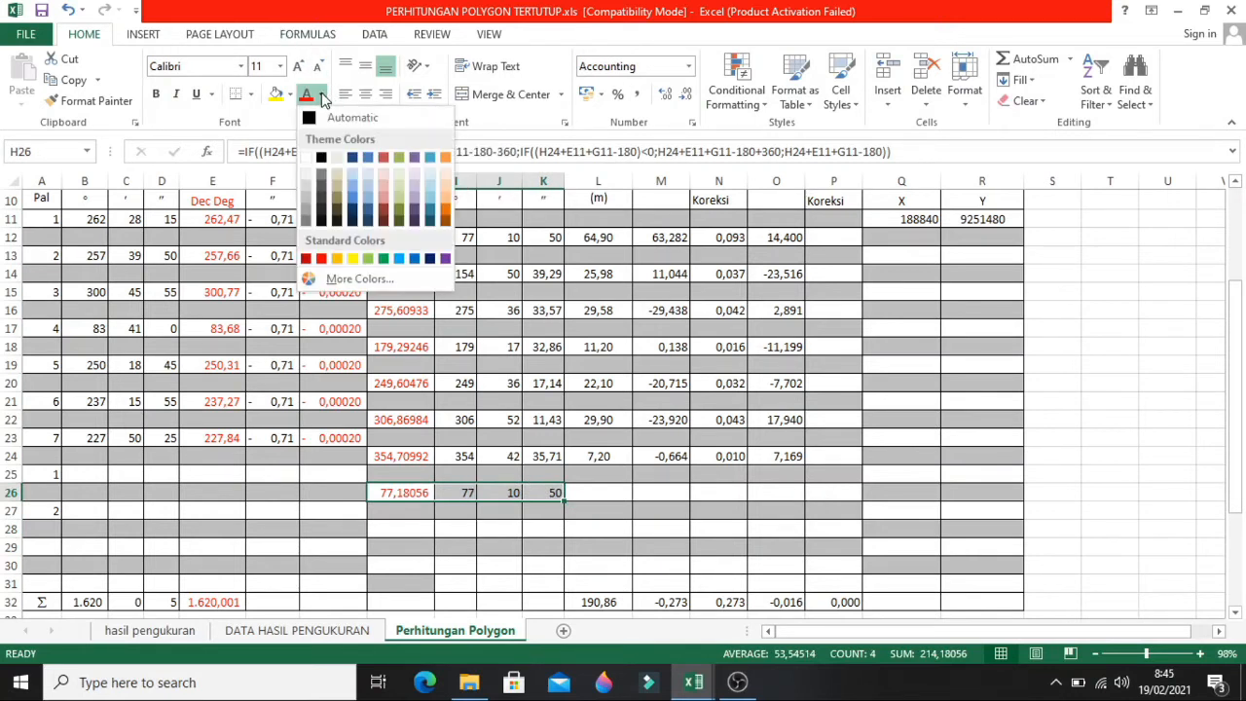
{"action": "left_click", "coordinate": [306, 158]}
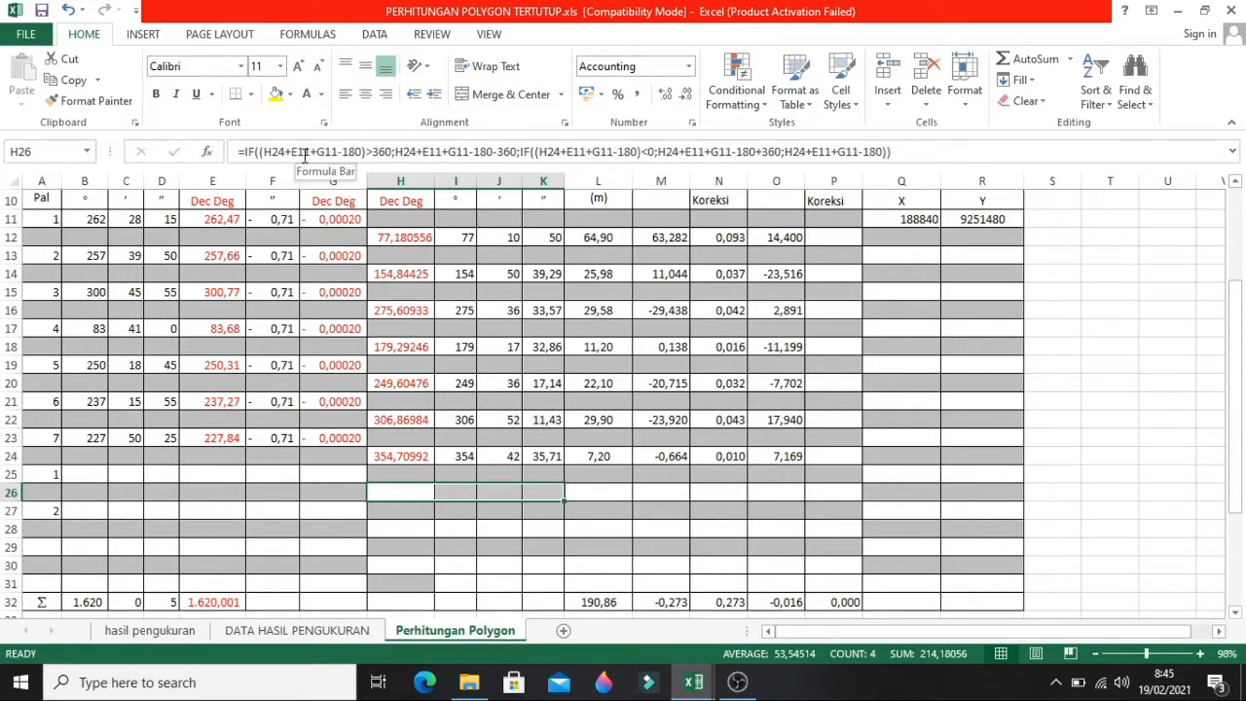
{"action": "left_click", "coordinate": [491, 530]}
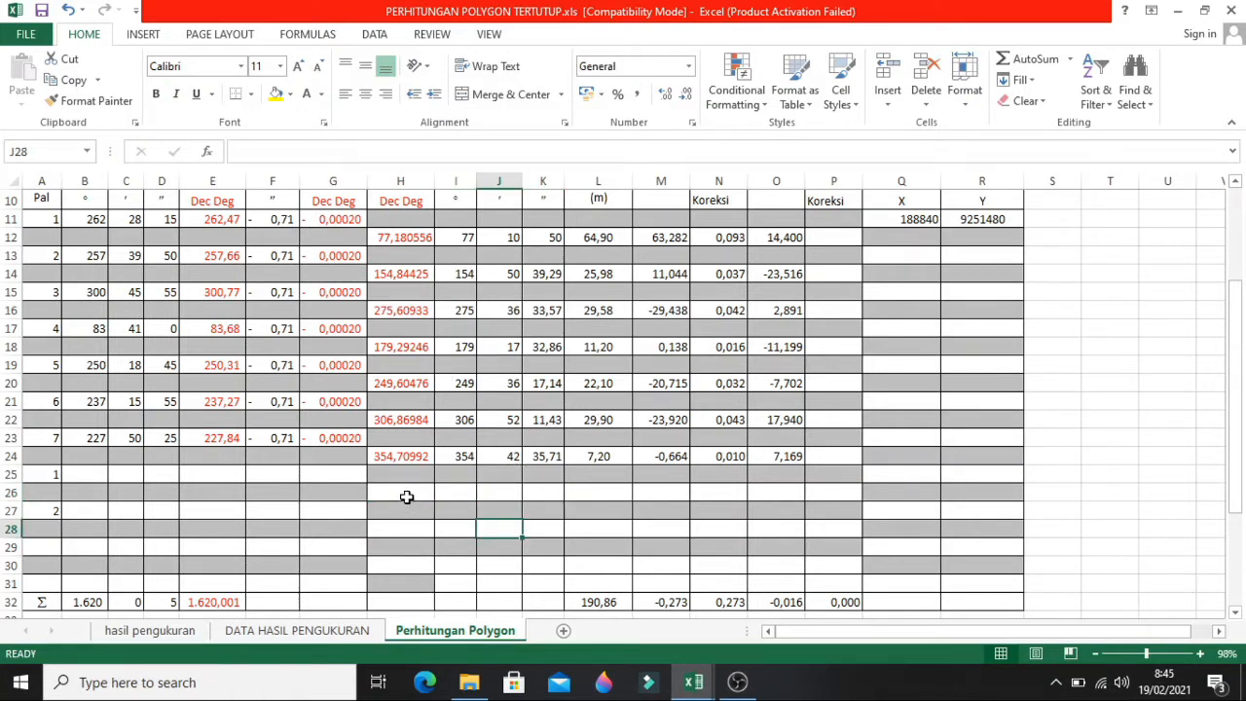
- Review the Δy values in column O against their total in row 32 and the d.cos α heading
{"action": "scroll", "coordinate": [642, 533], "scroll_direction": "up", "scroll_amount": 1}
{"action": "scroll", "coordinate": [638, 521], "scroll_direction": "down", "scroll_amount": 3}
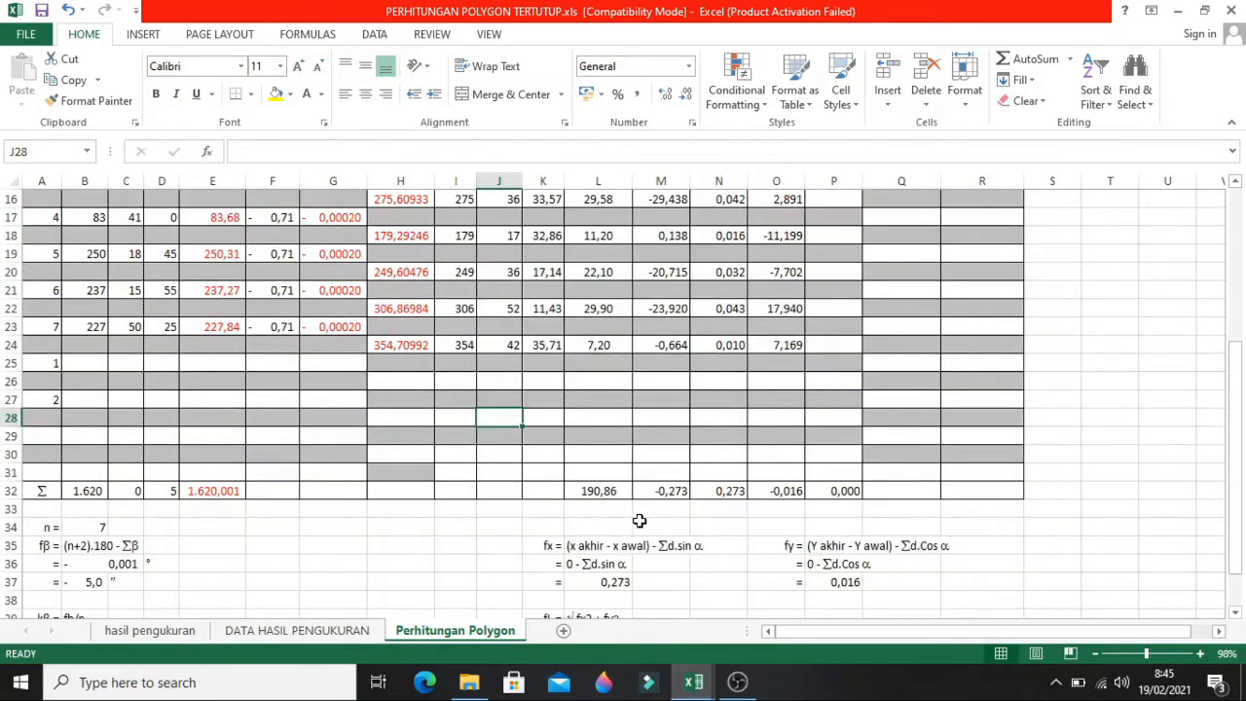
{"action": "scroll", "coordinate": [729, 472], "scroll_direction": "up", "scroll_amount": 2}
{"action": "scroll", "coordinate": [729, 464], "scroll_direction": "down", "scroll_amount": 2}
{"action": "scroll", "coordinate": [772, 383], "scroll_direction": "up", "scroll_amount": 3}
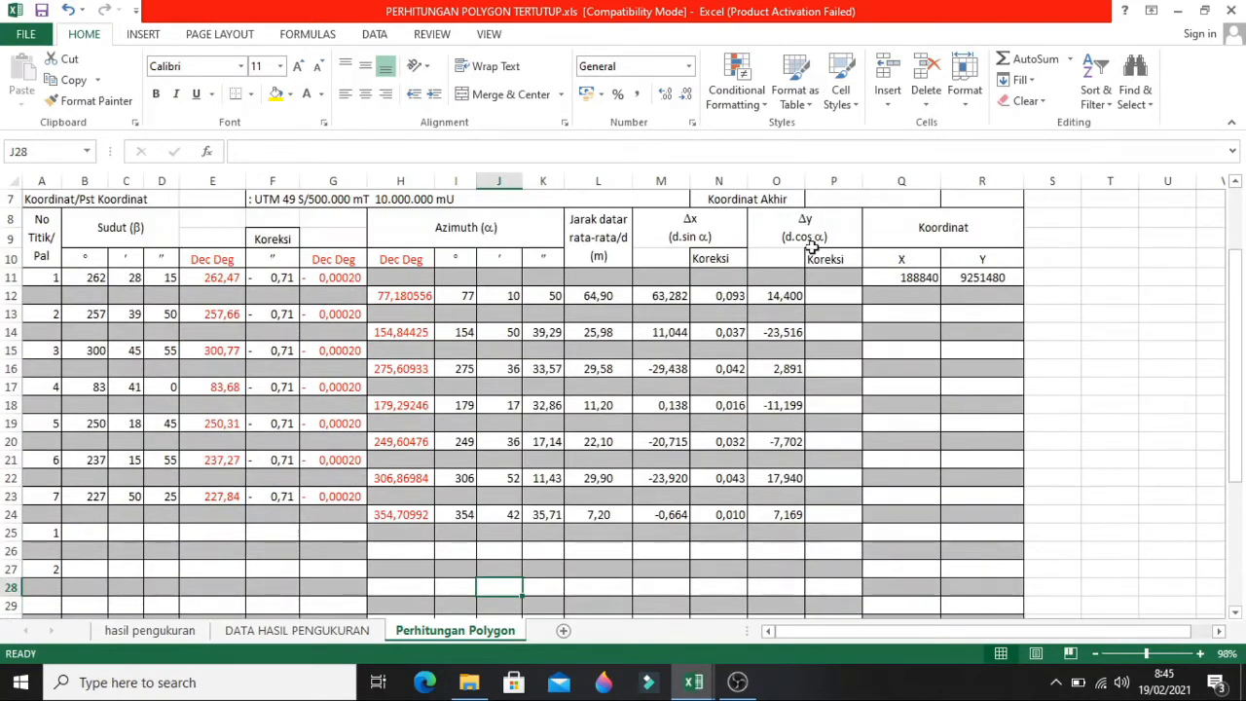
{"action": "scroll", "coordinate": [813, 292], "scroll_direction": "down", "scroll_amount": 2}
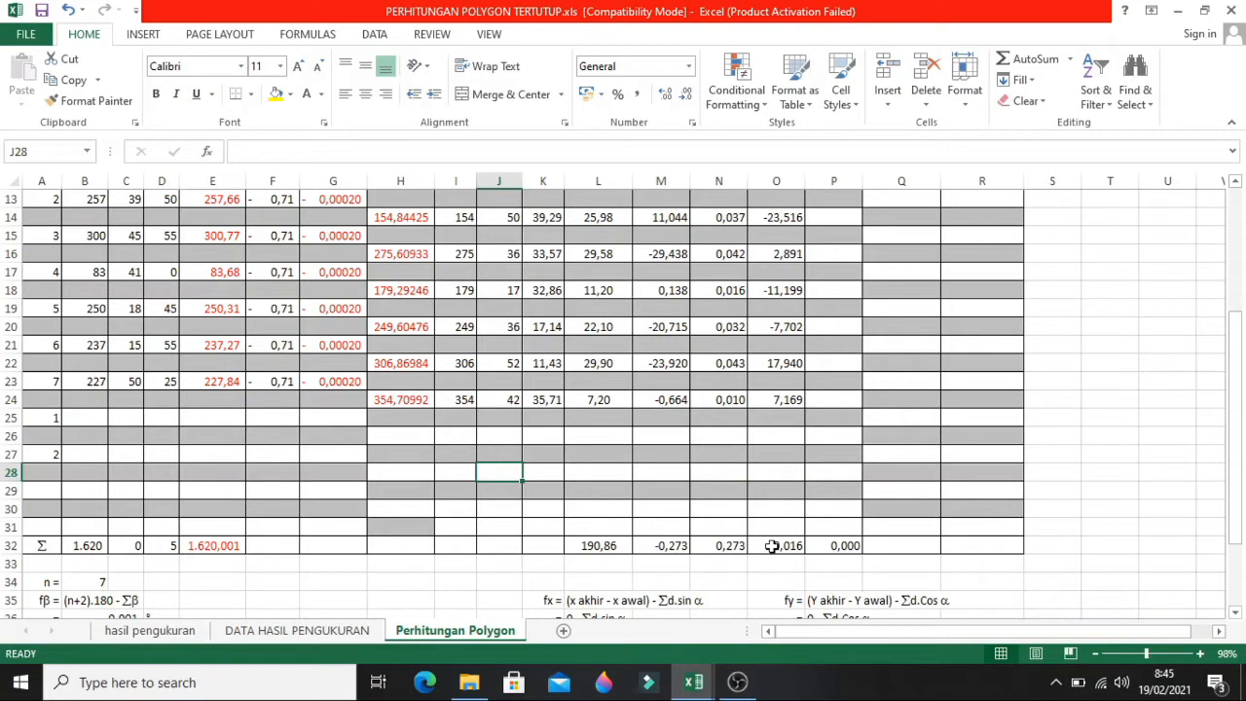
{"action": "scroll", "coordinate": [771, 540], "scroll_direction": "up", "scroll_amount": 2}
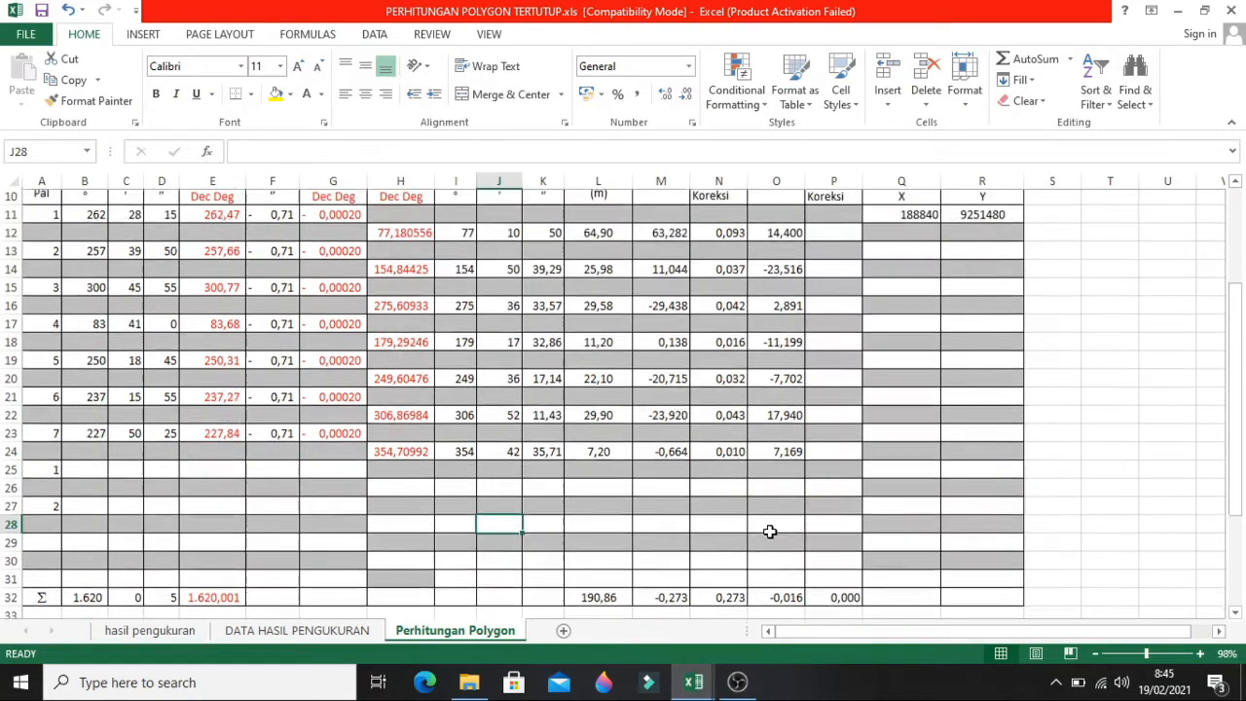
{"action": "scroll", "coordinate": [789, 277], "scroll_direction": "down", "scroll_amount": 2}
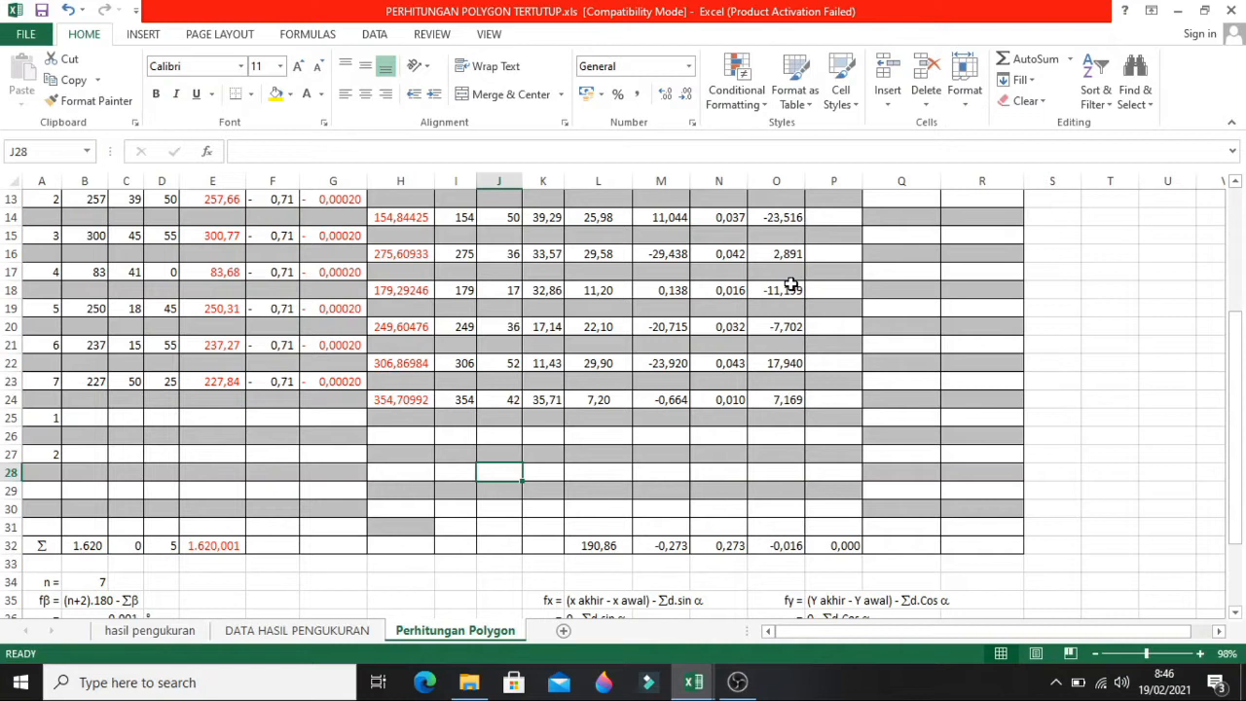
- Check the Δy sum formula in O32 against the fy closure expression and its result in P37
{"action": "left_click", "coordinate": [789, 547]}
{"action": "scroll", "coordinate": [697, 506], "scroll_direction": "down", "scroll_amount": 3}
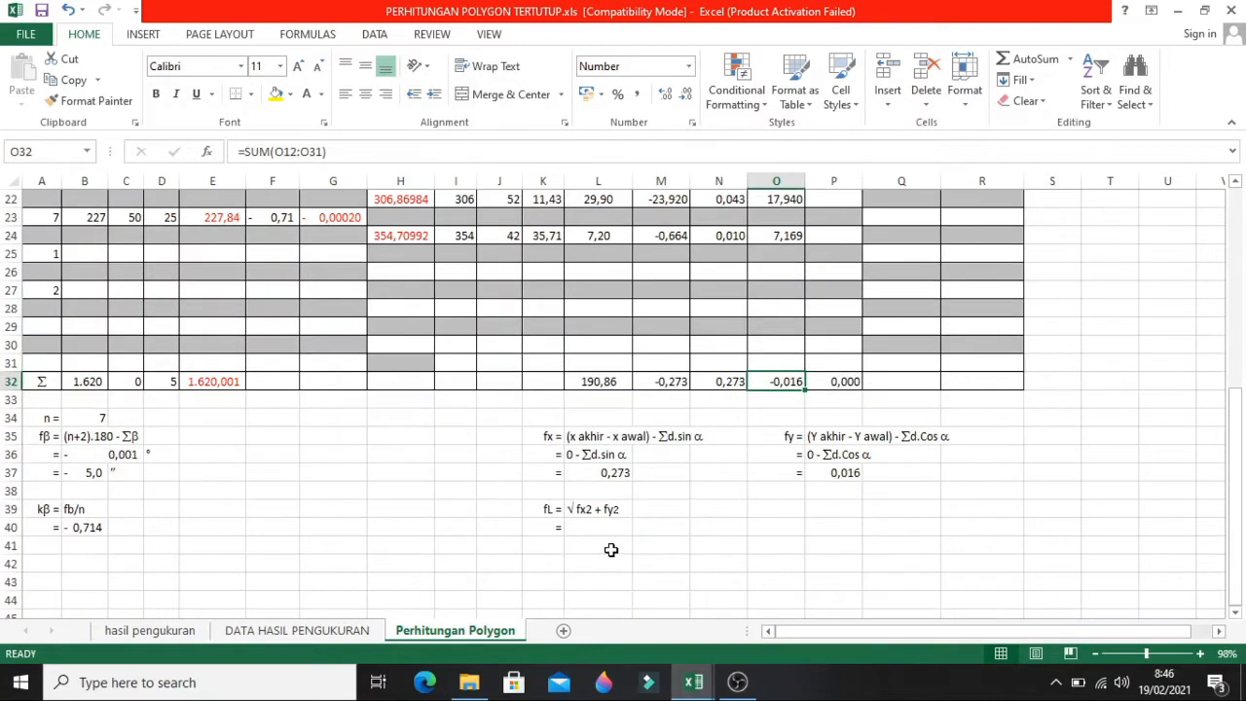
{"action": "left_click", "coordinate": [724, 525]}
{"action": "scroll", "coordinate": [814, 503], "scroll_direction": "up", "scroll_amount": 1}
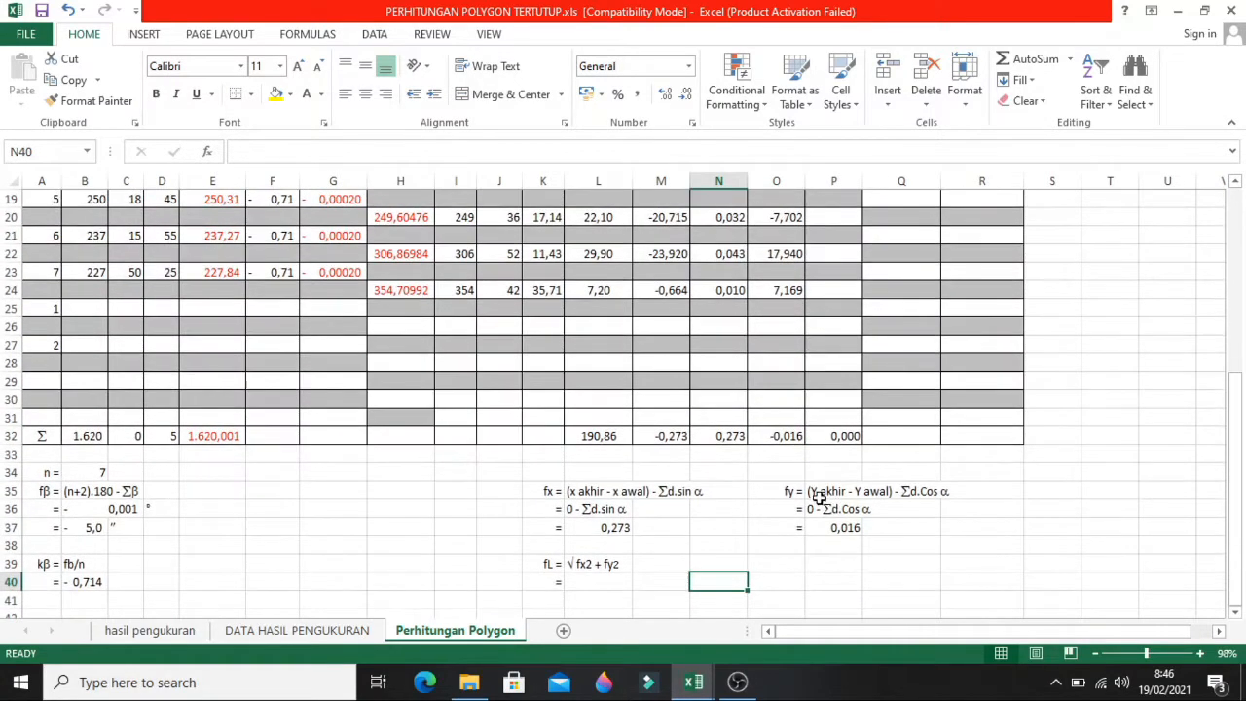
{"action": "left_click", "coordinate": [813, 491]}
{"action": "left_click", "coordinate": [825, 528]}
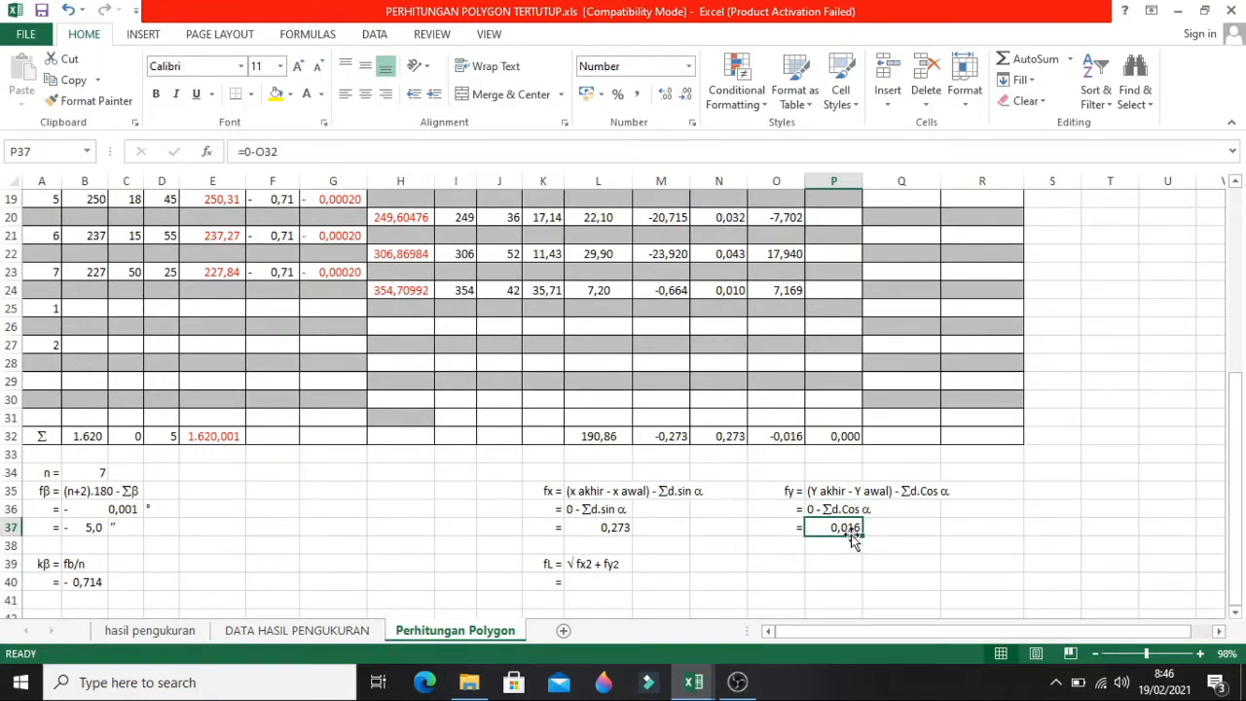
- Check the Δx correction formula in N12 as the pattern for the Δy corrections
{"action": "scroll", "coordinate": [857, 535], "scroll_direction": "up", "scroll_amount": 3}
{"action": "scroll", "coordinate": [850, 530], "scroll_direction": "up", "scroll_amount": 2}
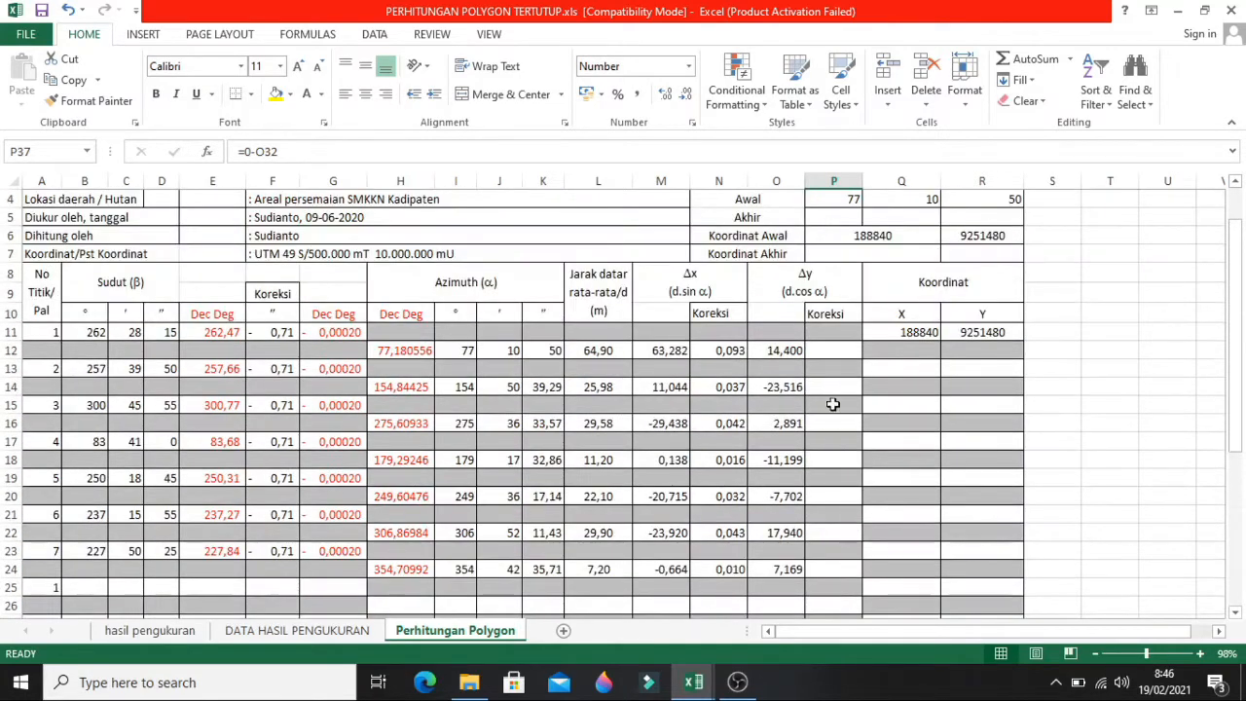
{"action": "left_click", "coordinate": [833, 350]}
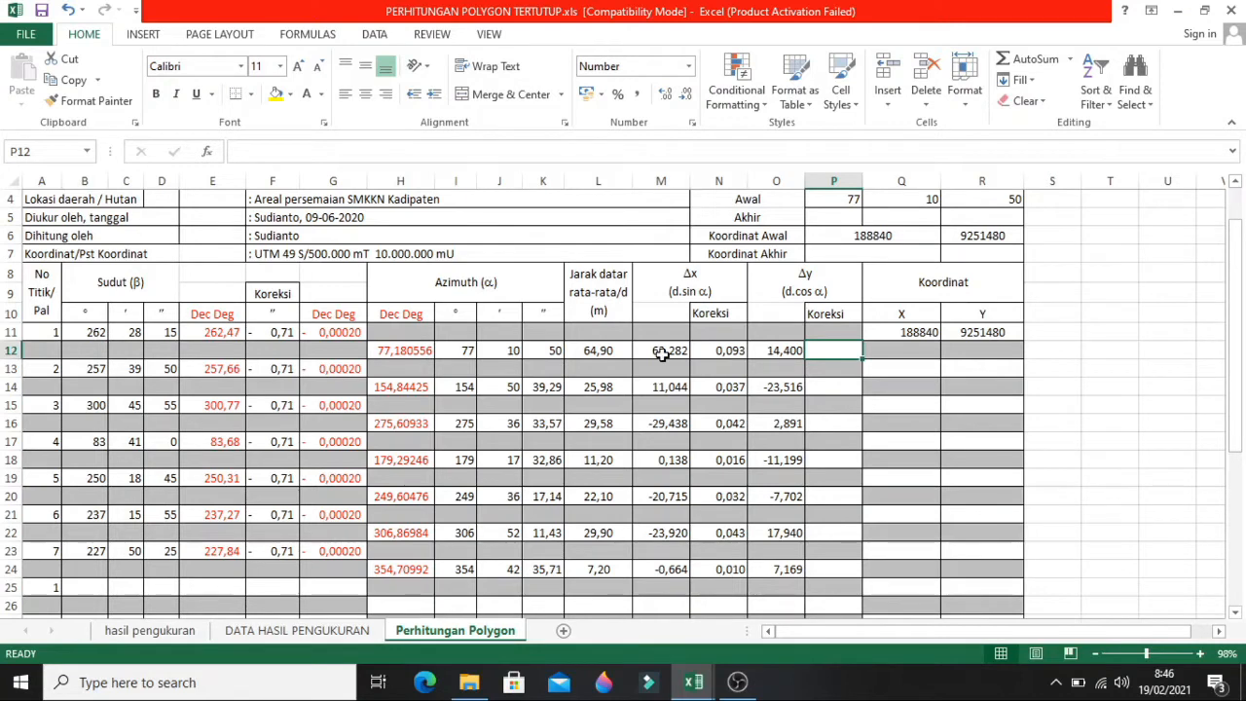
{"action": "left_click", "coordinate": [718, 353]}
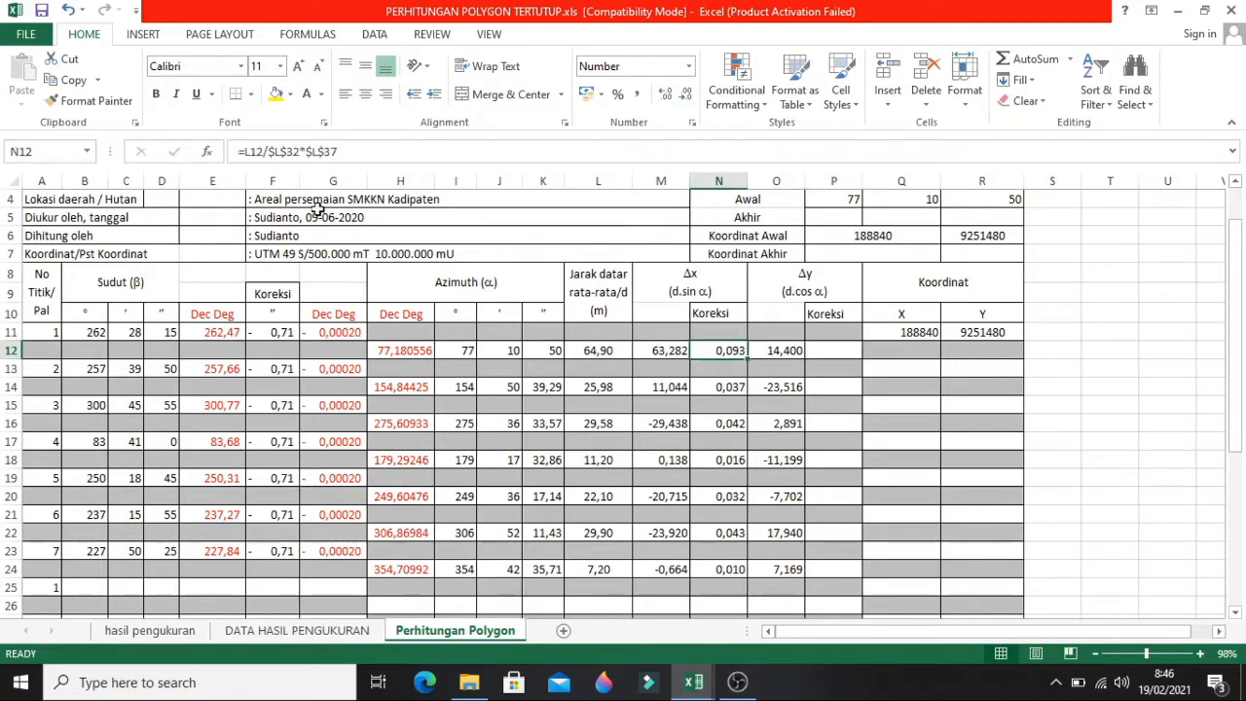
{"action": "left_click", "coordinate": [371, 154]}
{"action": "key", "text": "Tab"}
- Build the Δy correction formula =L12/L32*P37 in P12 from the side distance, total distance and fy
{"action": "left_click", "coordinate": [842, 348]}
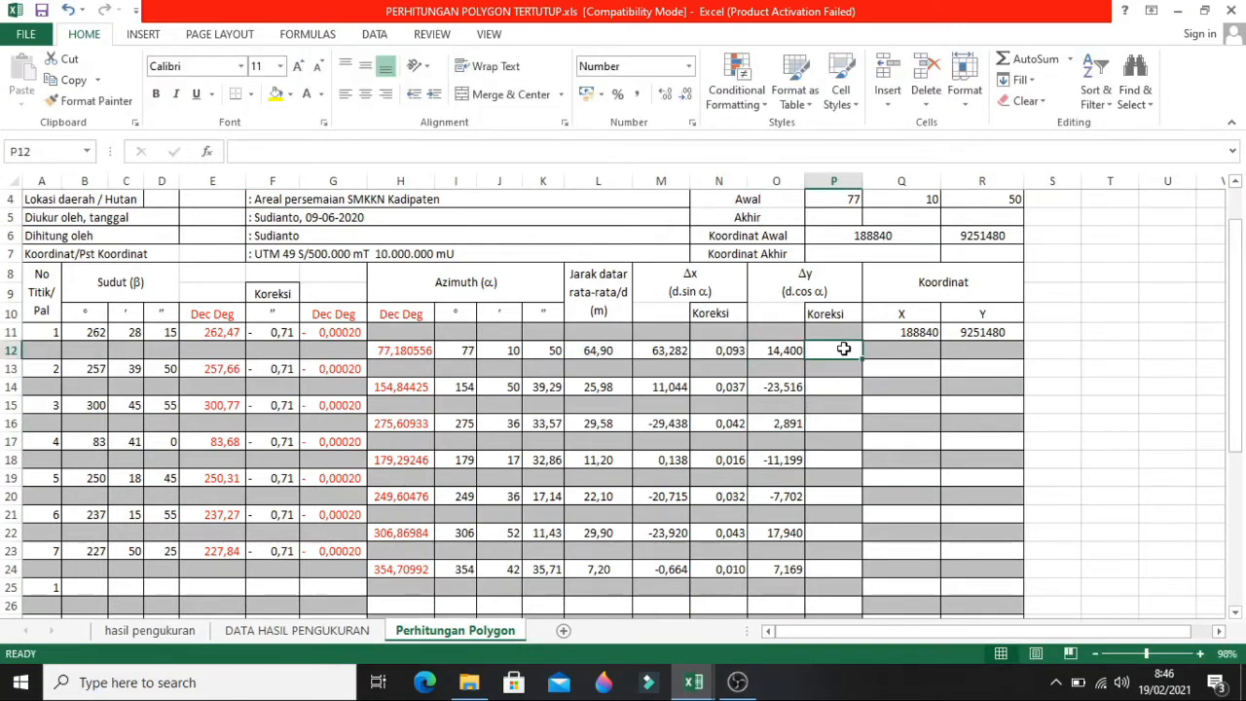
{"action": "type", "text": "="}
{"action": "left_click", "coordinate": [623, 350]}
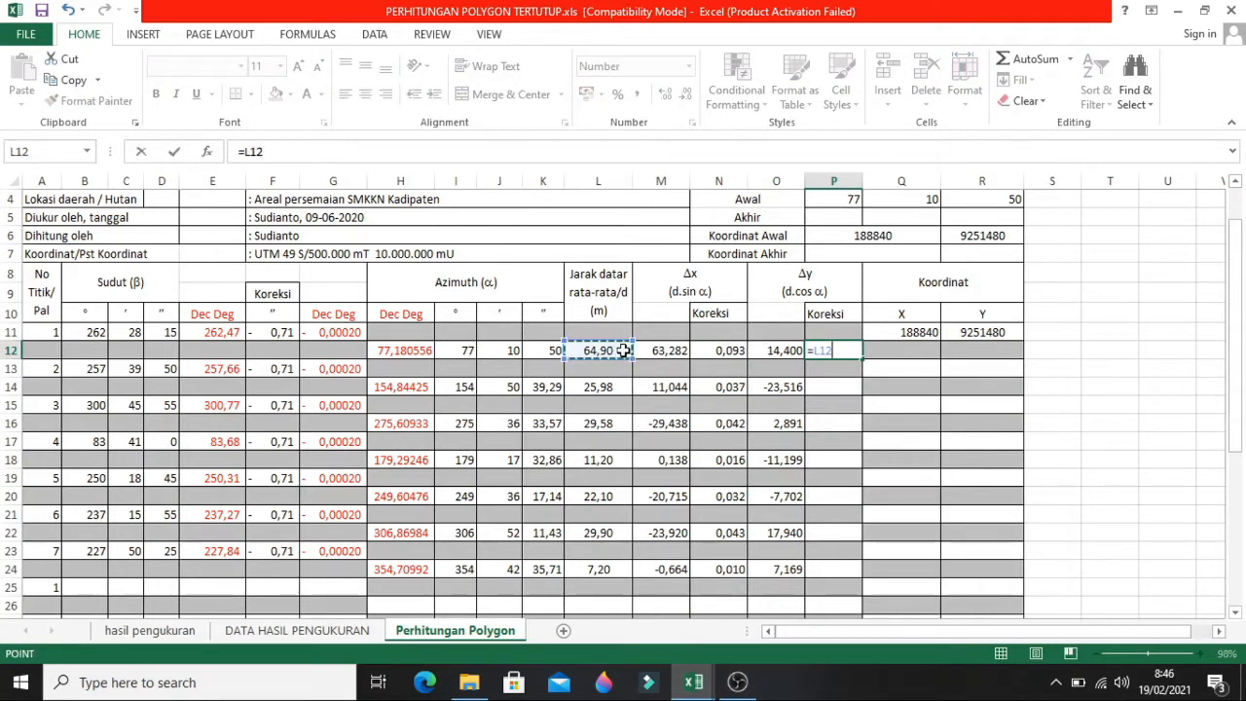
{"action": "type", "text": "/"}
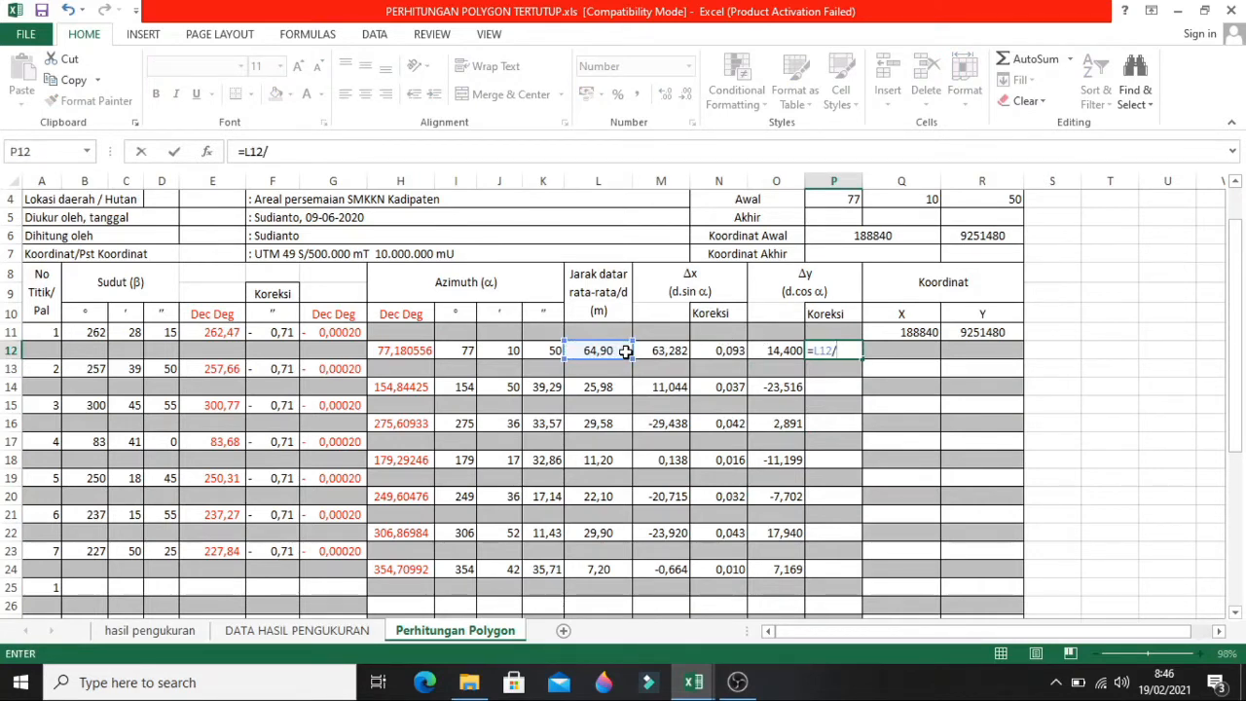
{"action": "scroll", "coordinate": [625, 352], "scroll_direction": "down", "scroll_amount": 2}
{"action": "left_click", "coordinate": [611, 602]}
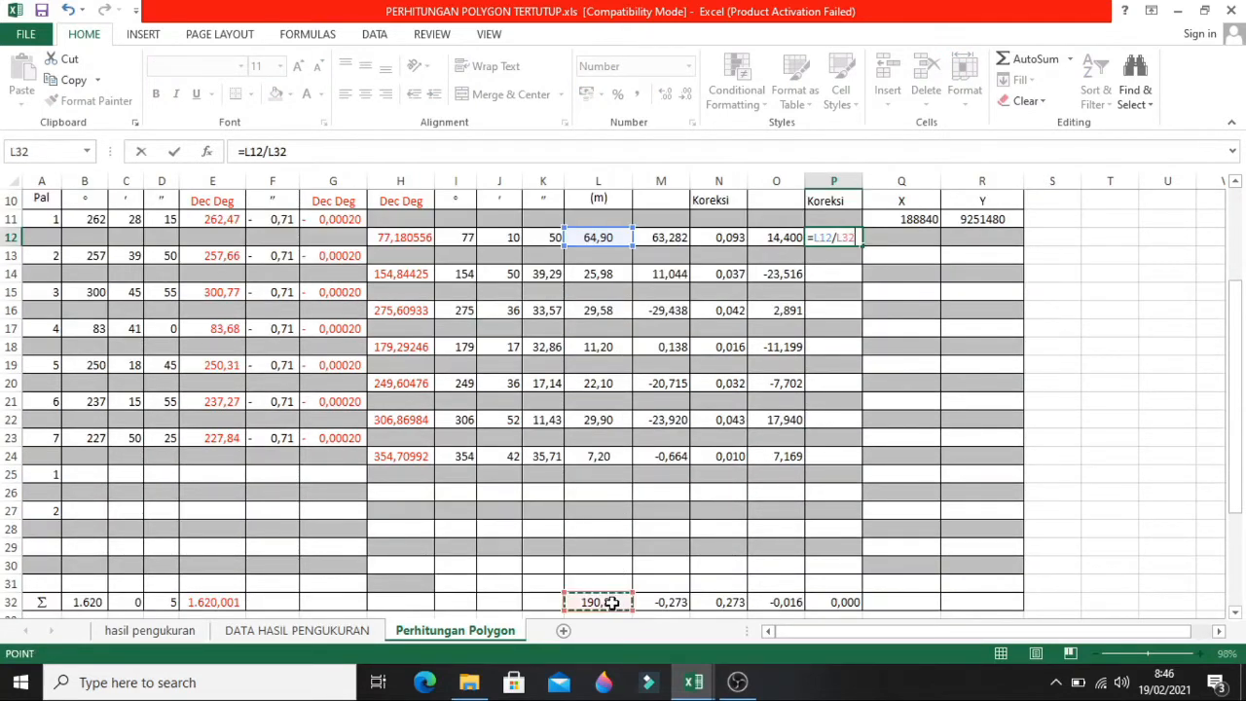
{"action": "scroll", "coordinate": [648, 481], "scroll_direction": "down", "scroll_amount": 1}
{"action": "scroll", "coordinate": [648, 480], "scroll_direction": "up", "scroll_amount": 2}
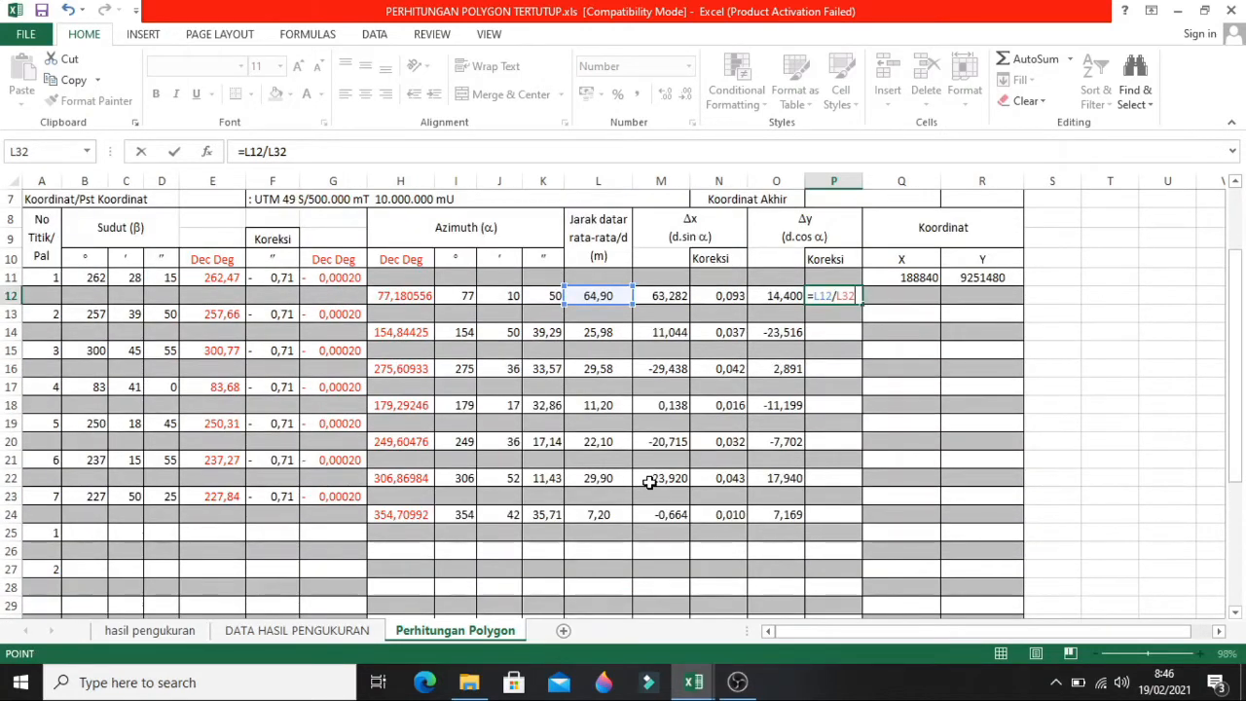
{"action": "type", "text": "*"}
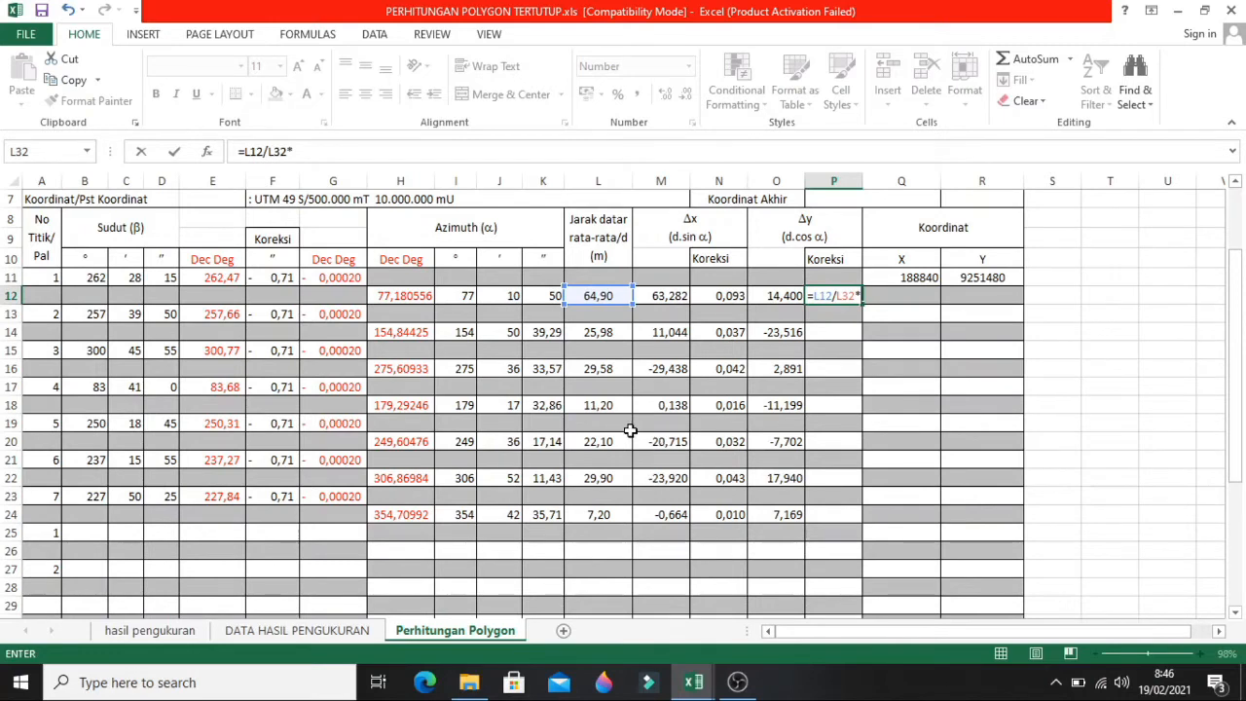
{"action": "scroll", "coordinate": [630, 430], "scroll_direction": "down", "scroll_amount": 3}
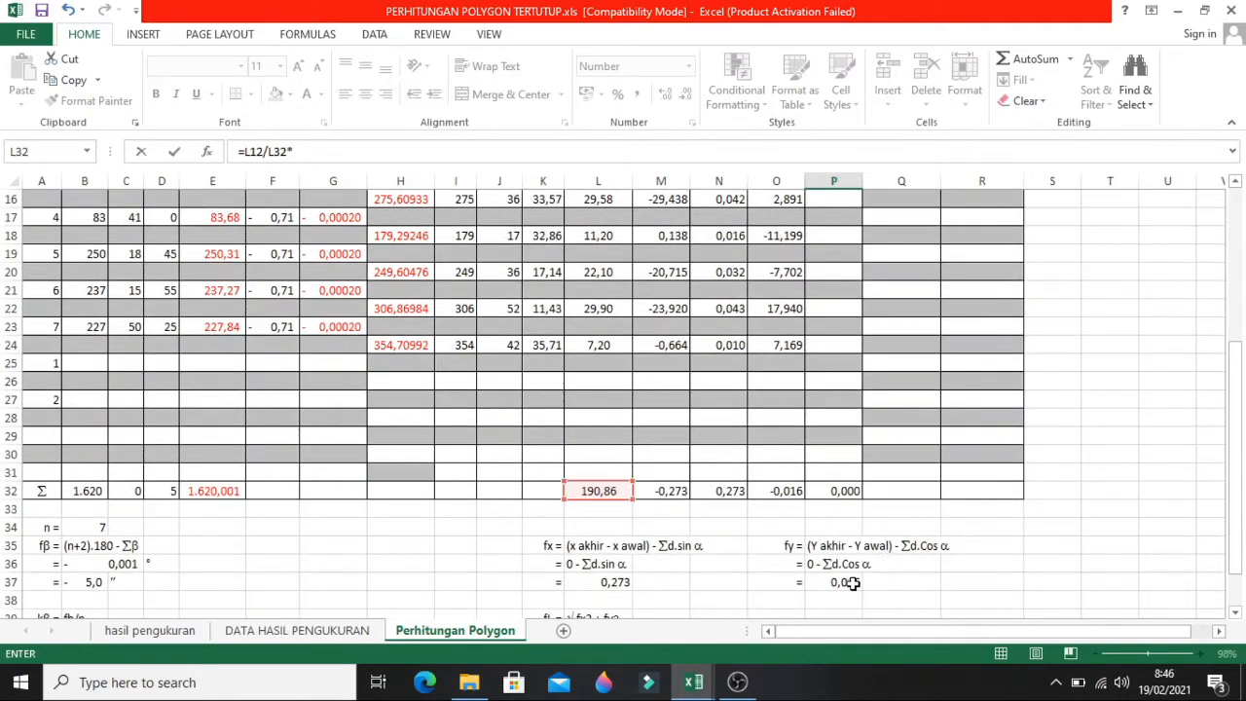
{"action": "left_click", "coordinate": [847, 582]}
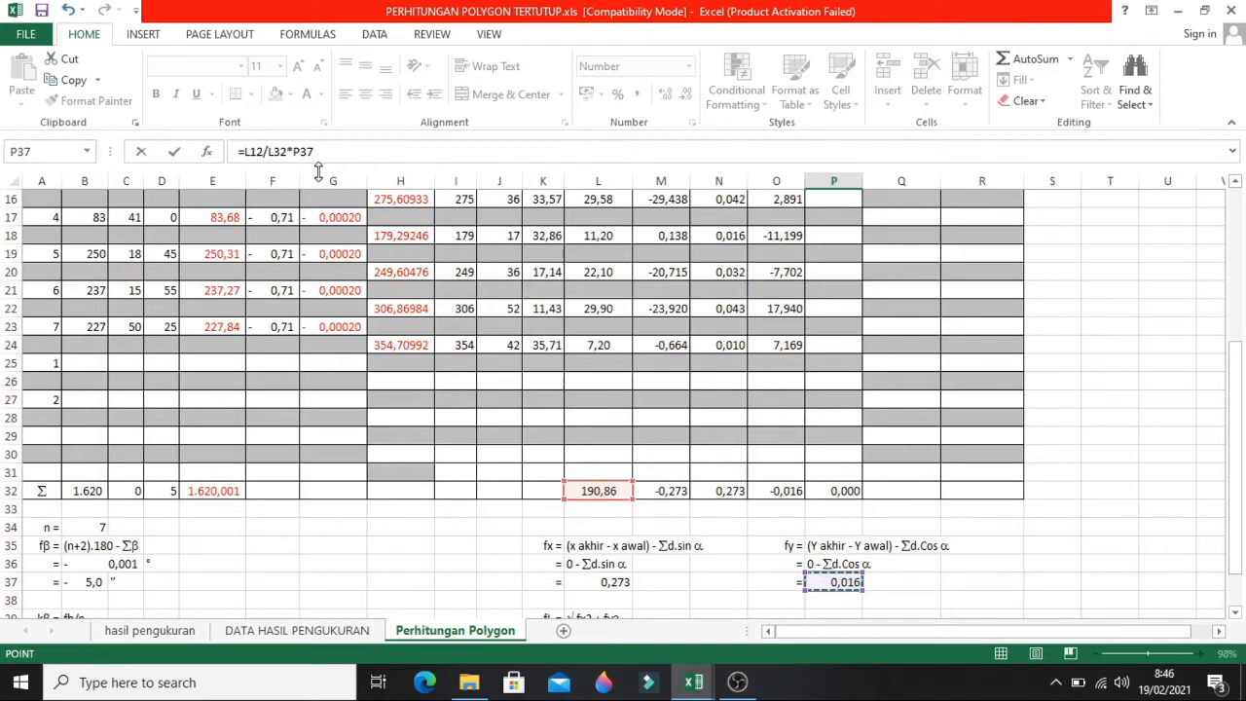
- Make the total distance and fy references absolute in P12, giving =L12/$L$32*$P$37
{"action": "left_click", "coordinate": [275, 152]}
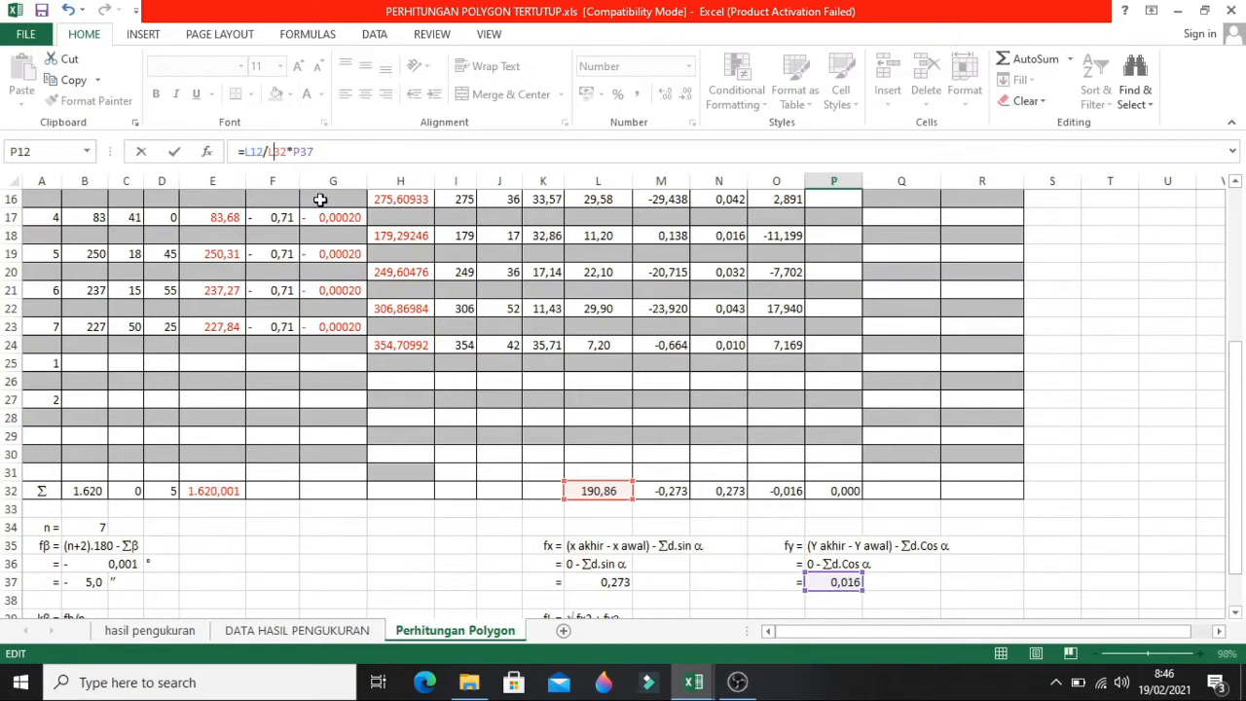
{"action": "type", "text": "$L$"}
{"action": "key", "text": "Return"}
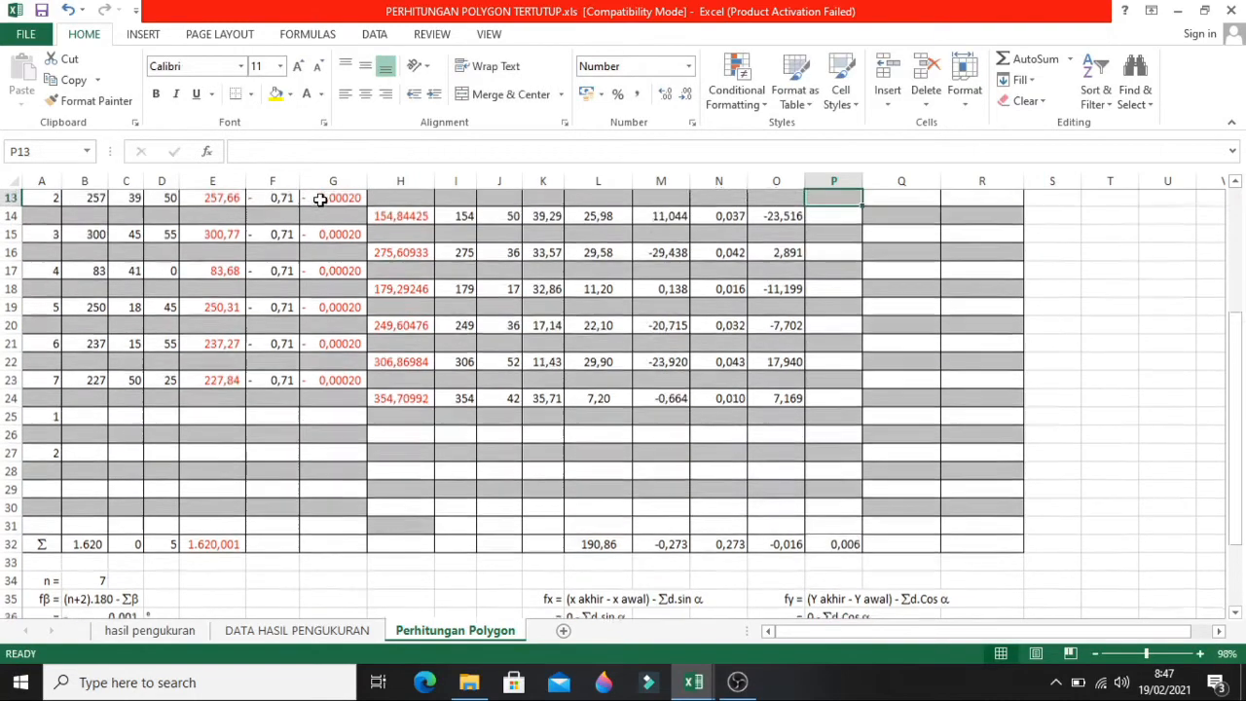
- Fill the Δy correction formula from P12 down to P25 and check the corrections' sum in P32
{"action": "scroll", "coordinate": [839, 288], "scroll_direction": "up", "scroll_amount": 2}
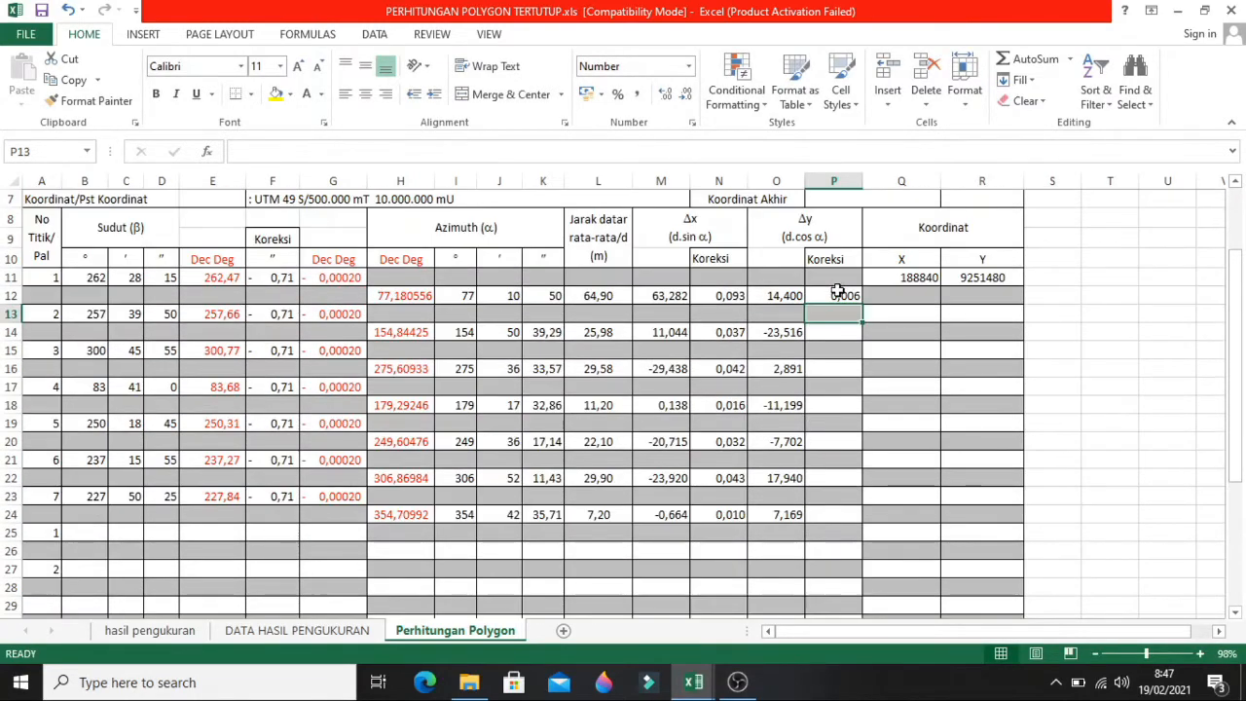
{"action": "left_click_drag", "start_coordinate": [839, 290], "coordinate": [847, 537]}
{"action": "scroll", "coordinate": [1006, 438], "scroll_direction": "down", "scroll_amount": 3}
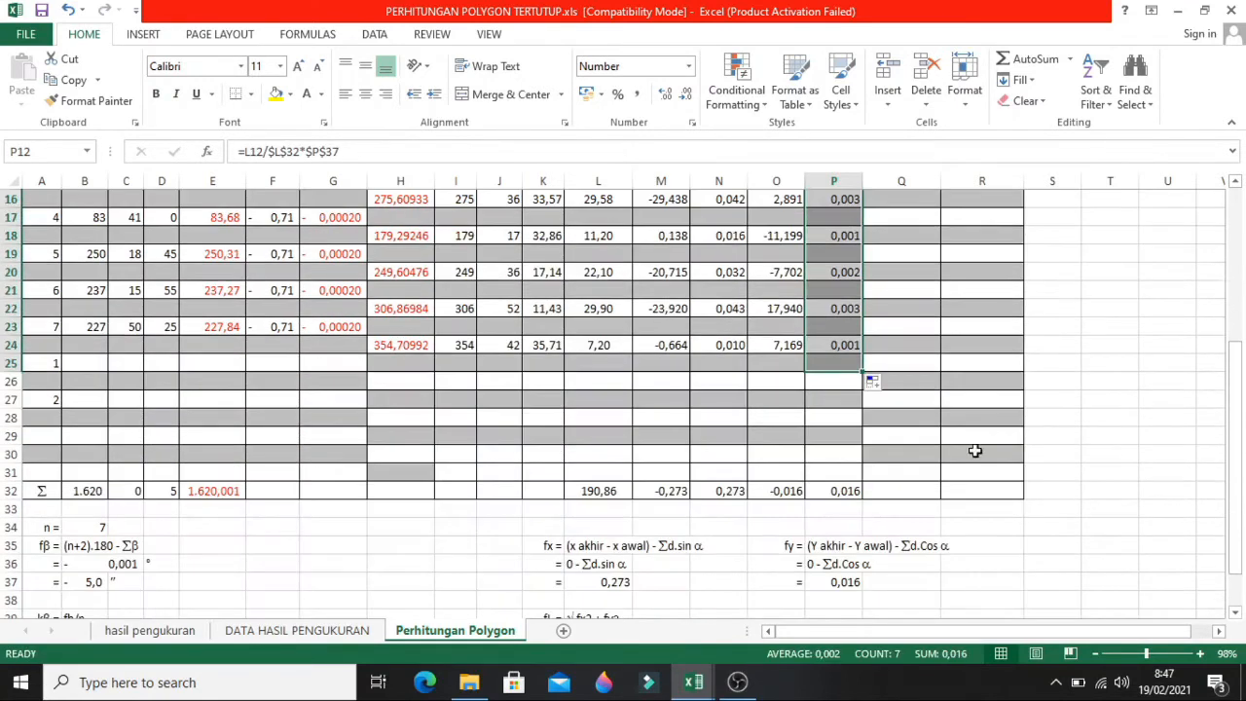
{"action": "left_click", "coordinate": [847, 491]}
{"action": "scroll", "coordinate": [1052, 442], "scroll_direction": "up", "scroll_amount": 4}
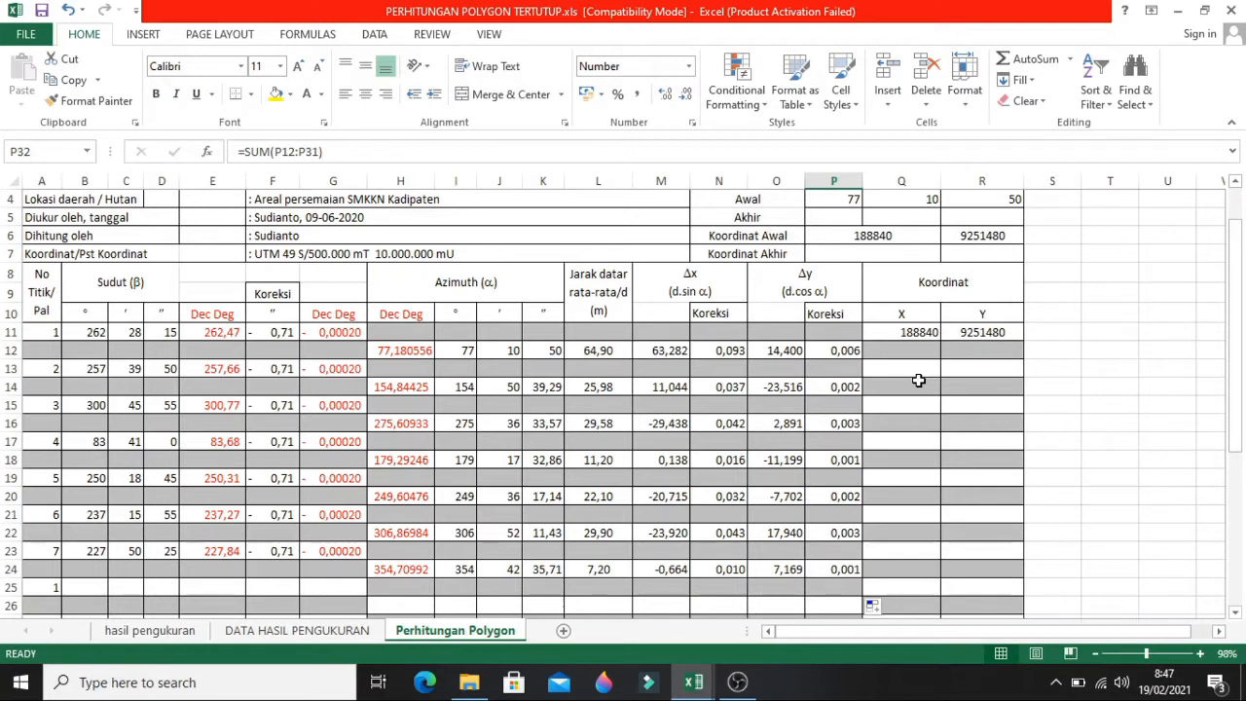
{"action": "scroll", "coordinate": [917, 380], "scroll_direction": "down", "scroll_amount": 2}
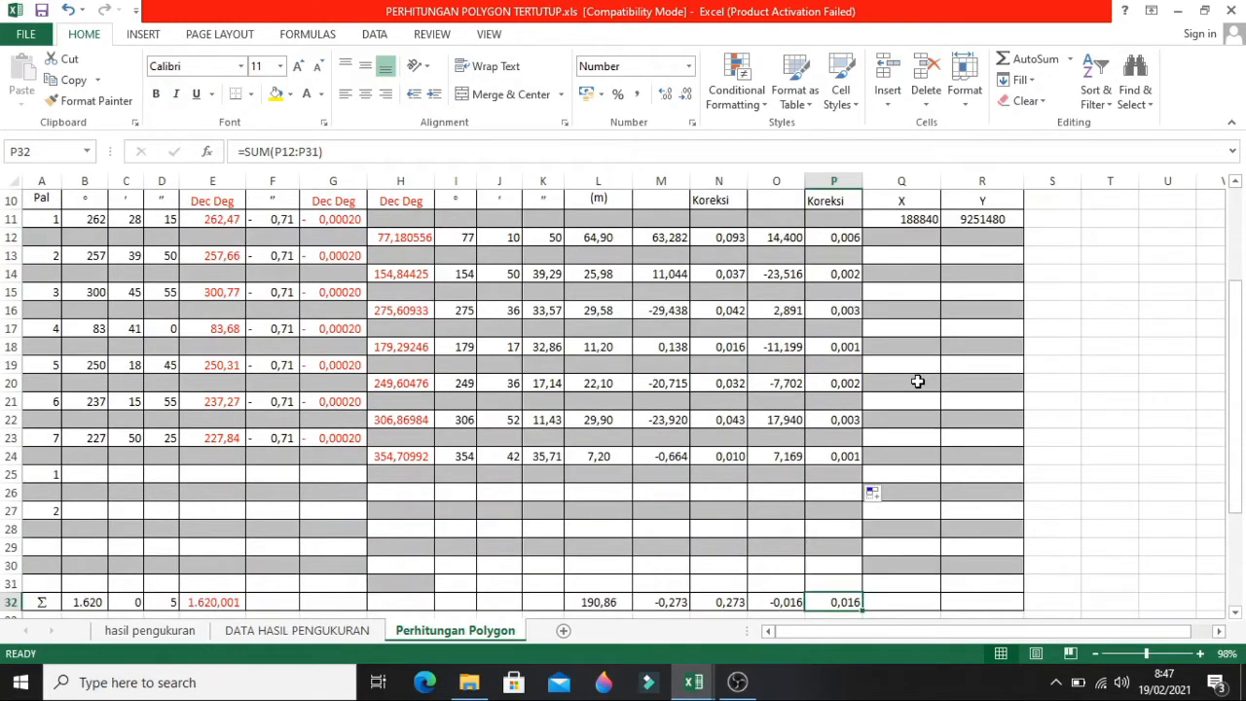
- Examine the starting X and Y coordinates of point 1 in Q11:R11
{"action": "left_click", "coordinate": [1109, 452]}
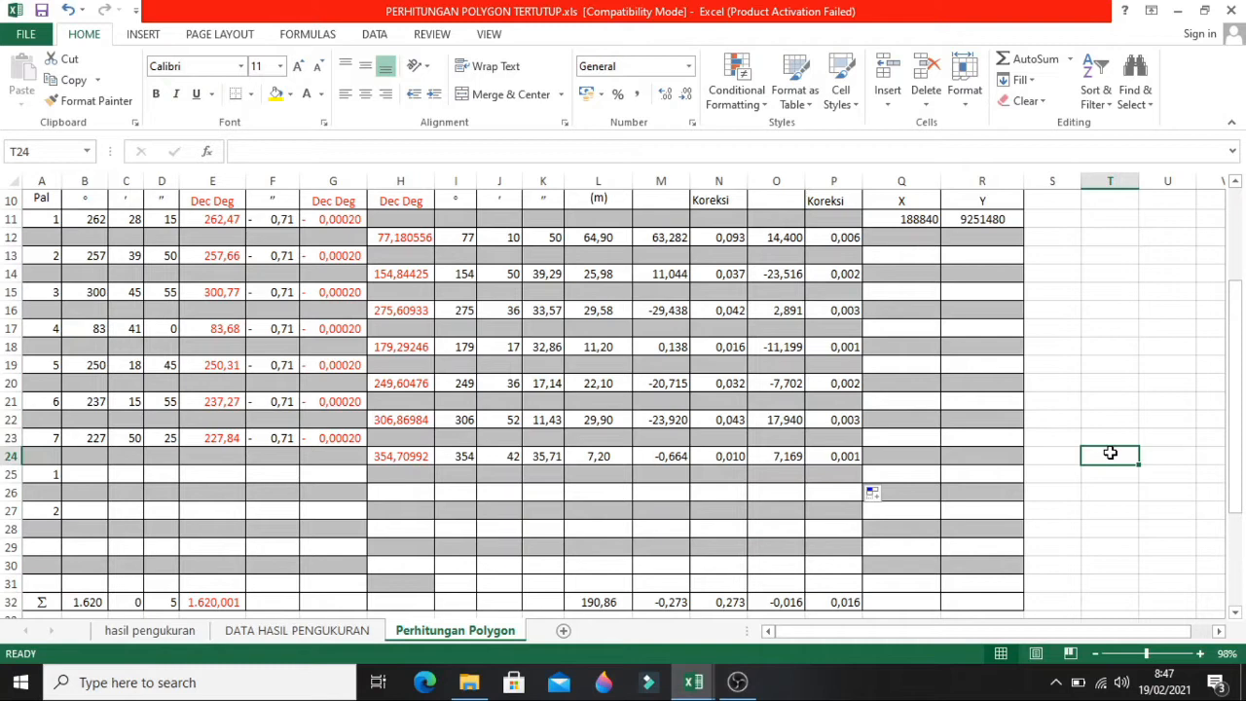
{"action": "left_click", "coordinate": [1155, 291]}
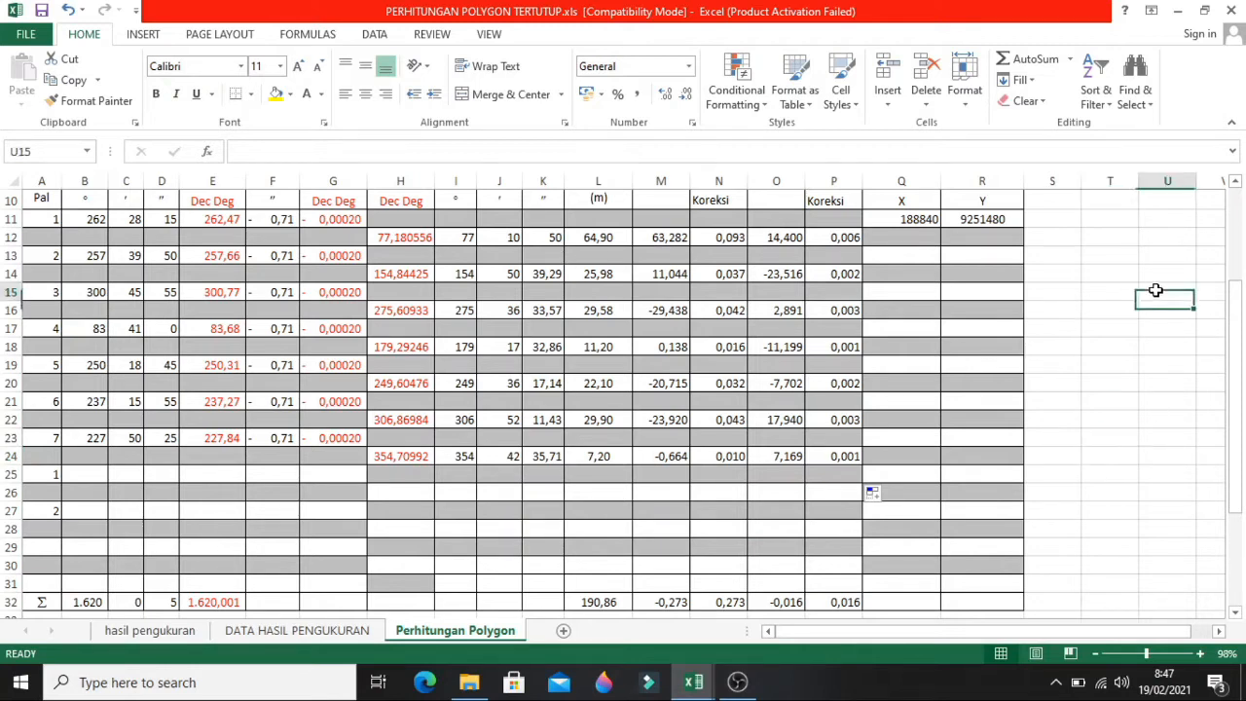
{"action": "left_click", "coordinate": [1034, 369]}
{"action": "scroll", "coordinate": [1034, 369], "scroll_direction": "up", "scroll_amount": 2}
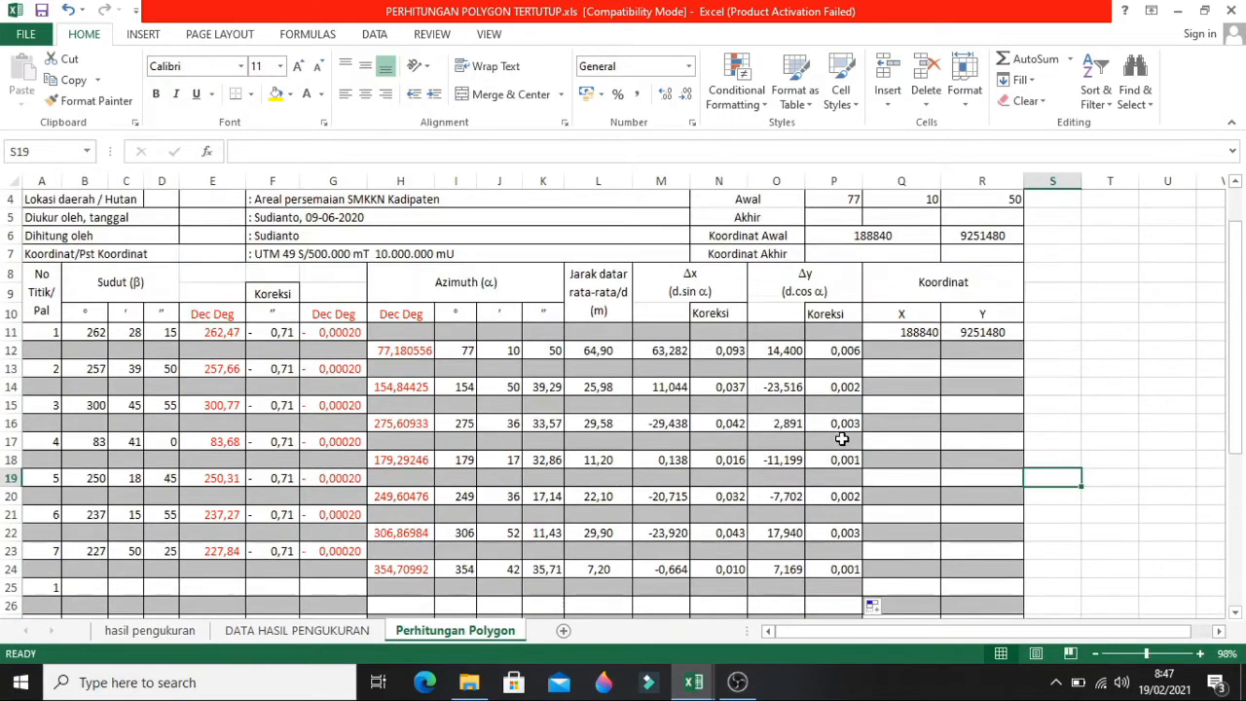
{"action": "left_click", "coordinate": [917, 332]}
{"action": "left_click", "coordinate": [1077, 362]}
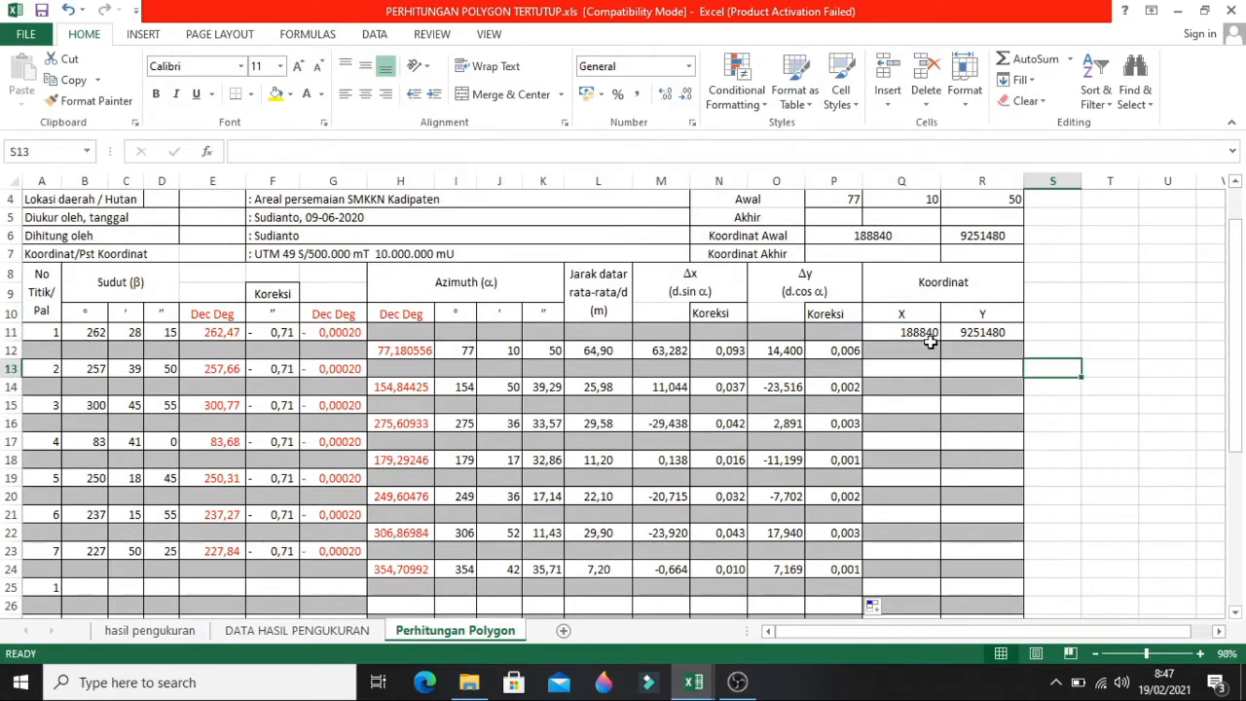
{"action": "left_click_drag", "start_coordinate": [918, 329], "coordinate": [981, 339]}
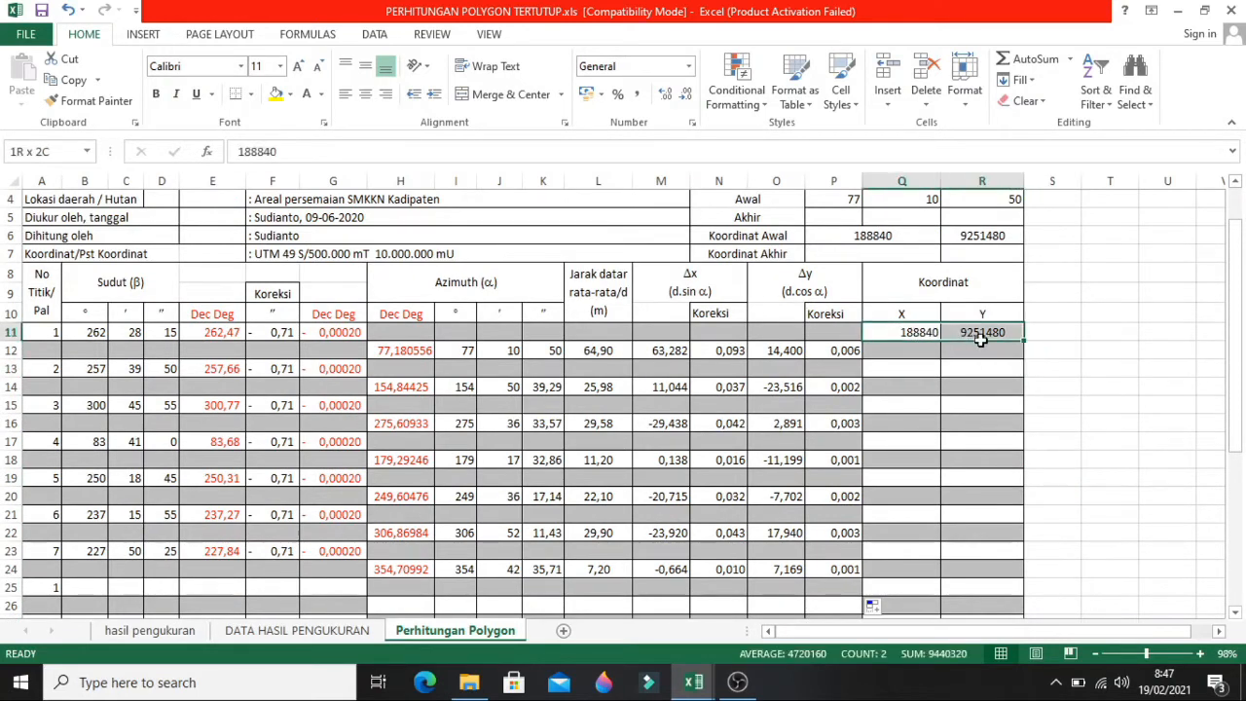
{"action": "left_click", "coordinate": [1159, 346]}
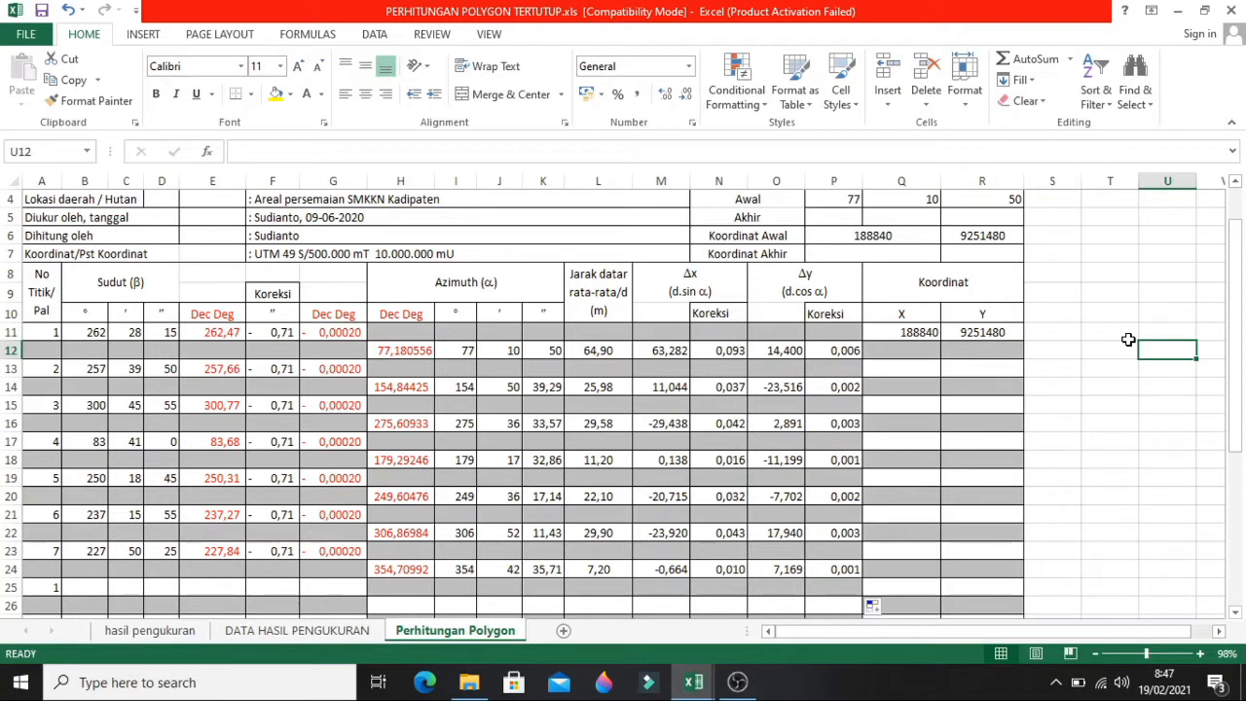
{"action": "left_click", "coordinate": [1146, 454]}
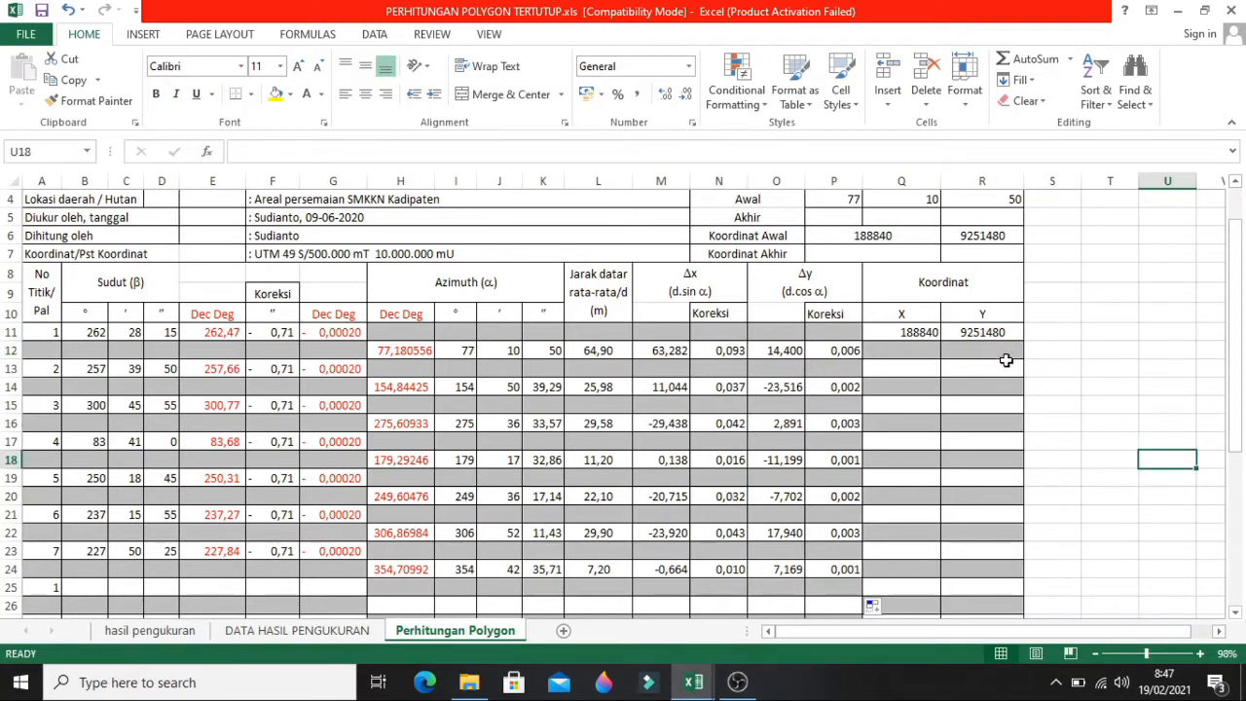
- Calculate the X coordinate of point 2 in Q13 with the formula =Q11+M12+N12
{"action": "left_click", "coordinate": [923, 369]}
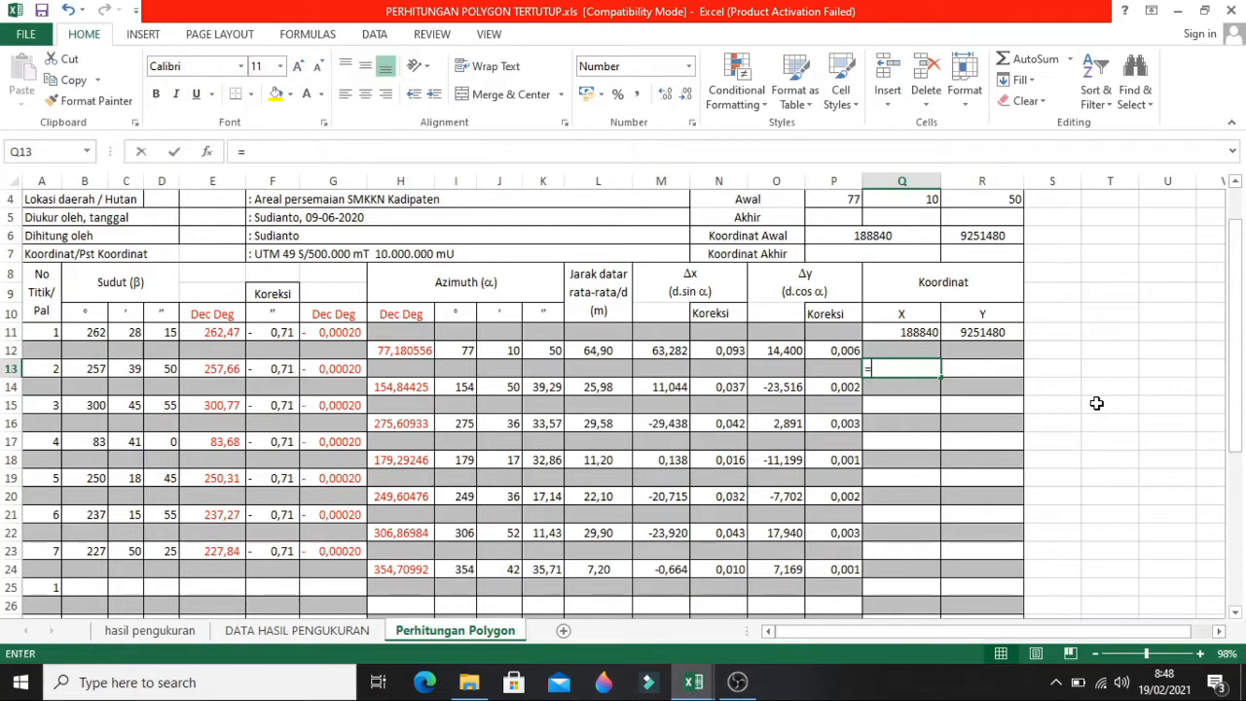
{"action": "type", "text": "="}
{"action": "left_click", "coordinate": [918, 332]}
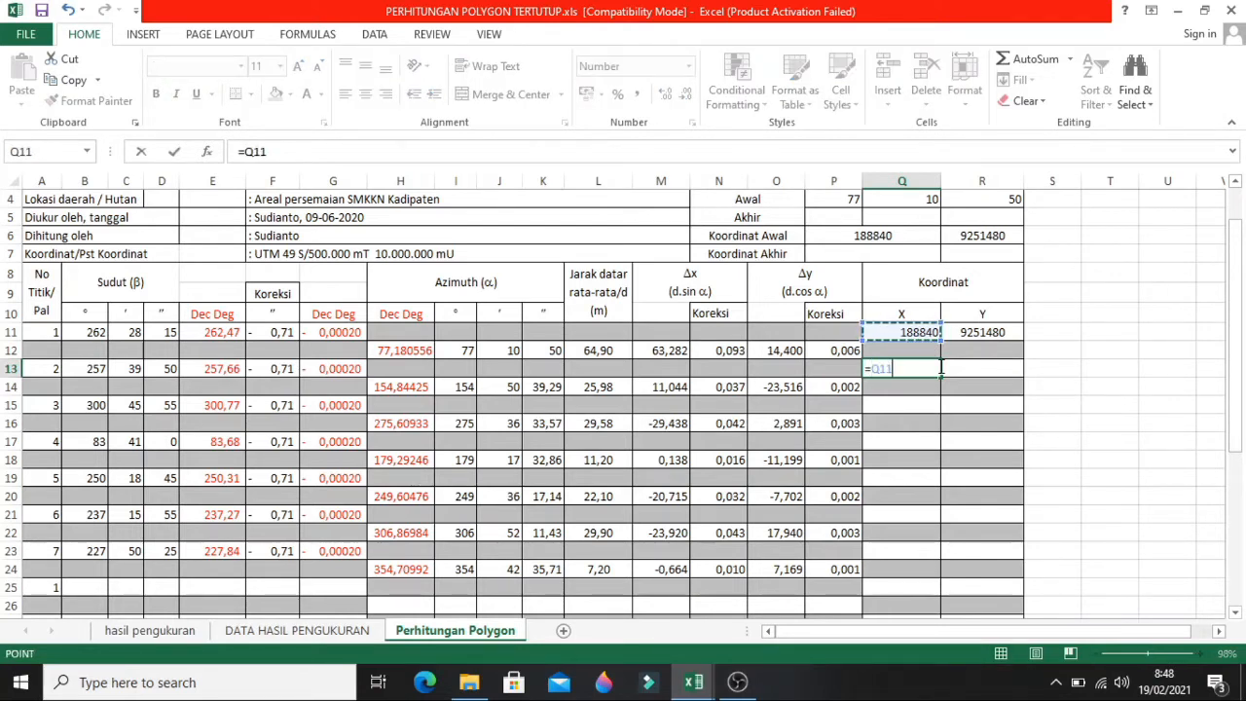
{"action": "type", "text": "+"}
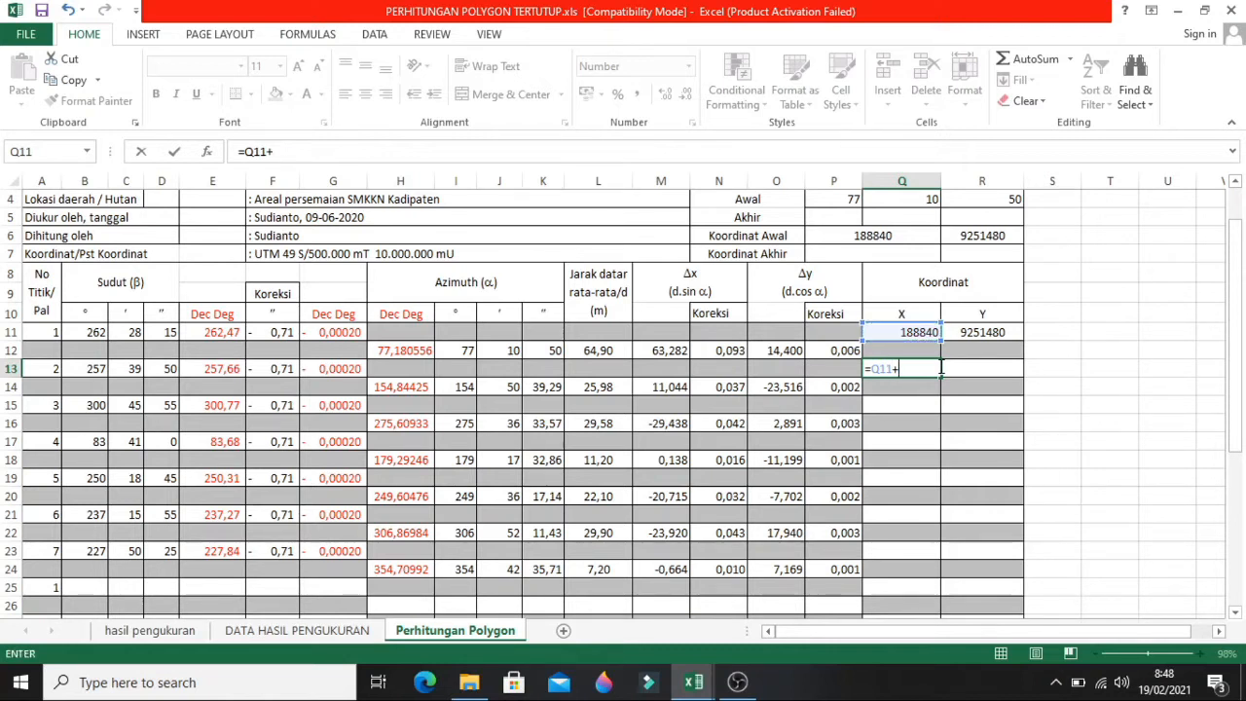
{"action": "left_click", "coordinate": [664, 355]}
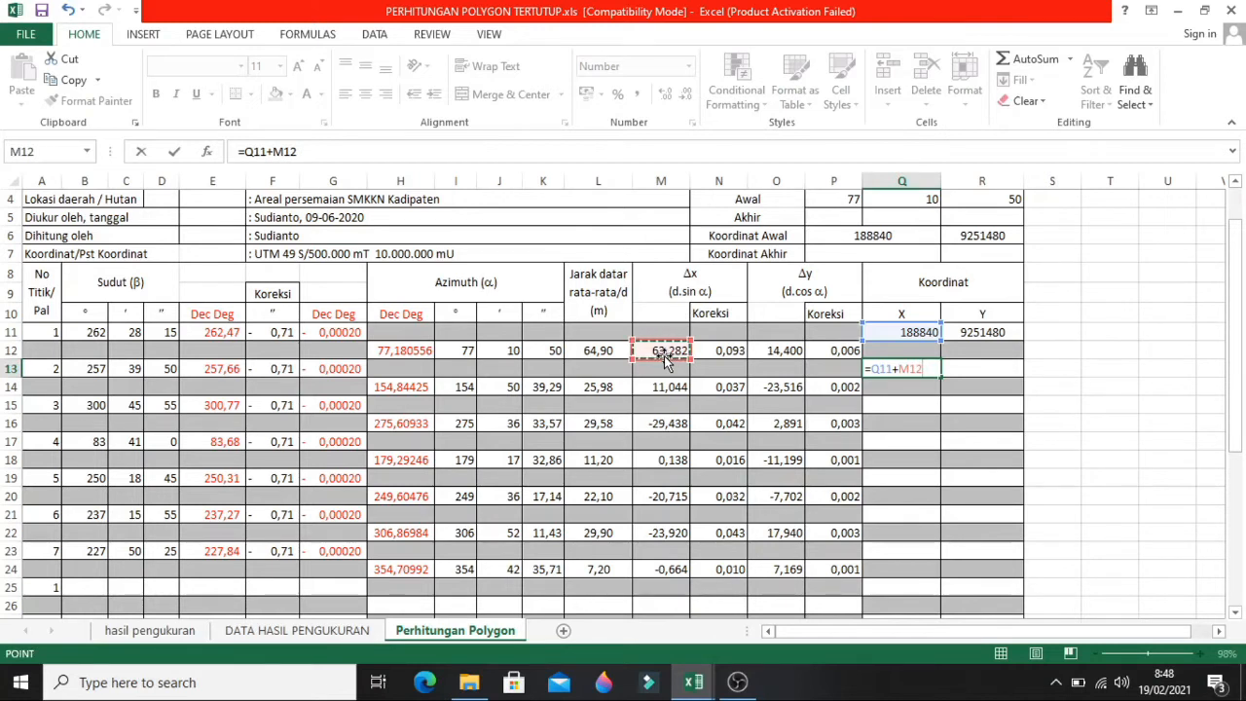
{"action": "type", "text": "+"}
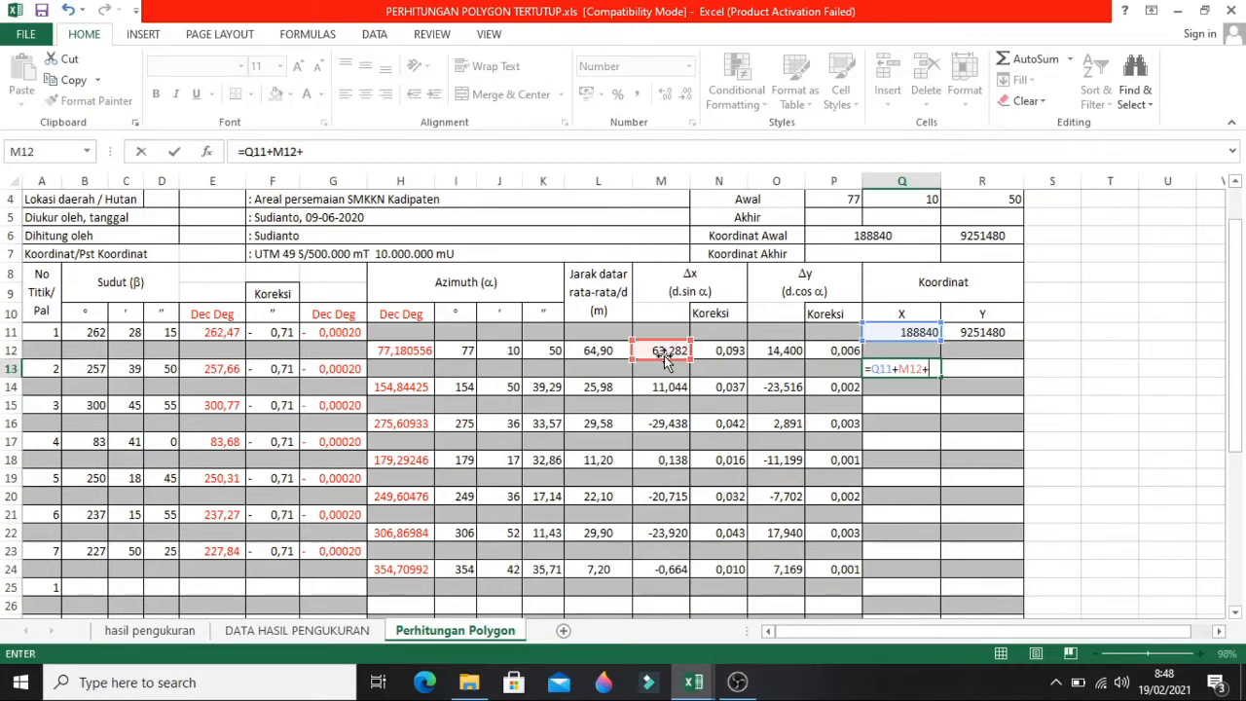
{"action": "left_click", "coordinate": [718, 350]}
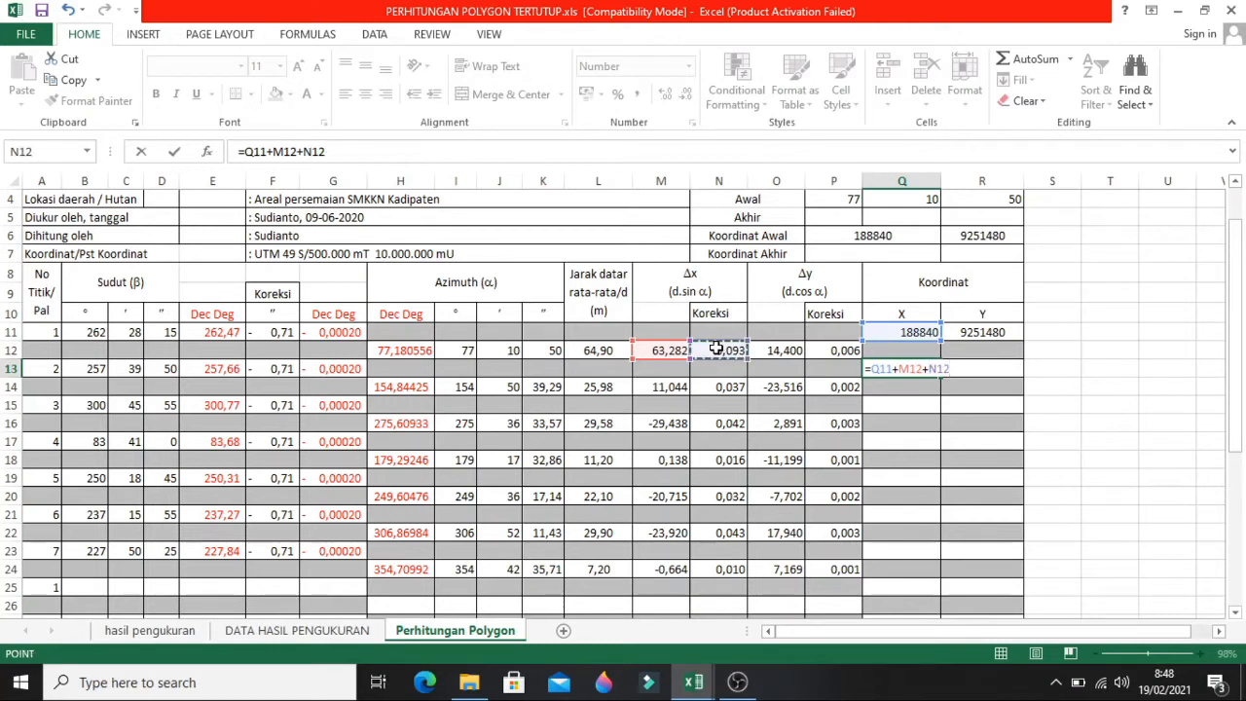
{"action": "key", "text": "Return"}
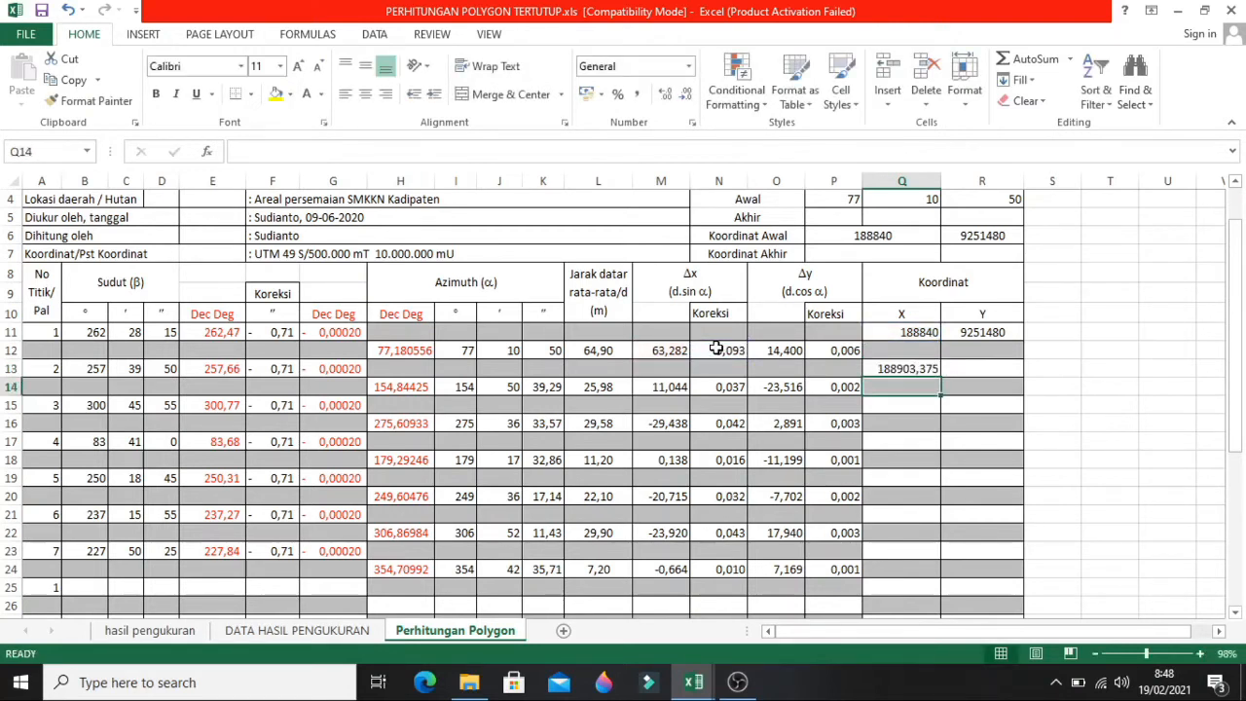
- Fill the X coordinate formula from Q13:Q14 down to row 24, covering points 3 to 7
{"action": "left_click", "coordinate": [908, 369]}
{"action": "left_click_drag", "start_coordinate": [908, 369], "coordinate": [906, 384]}
{"action": "scroll", "coordinate": [987, 439], "scroll_direction": "down", "scroll_amount": 1}
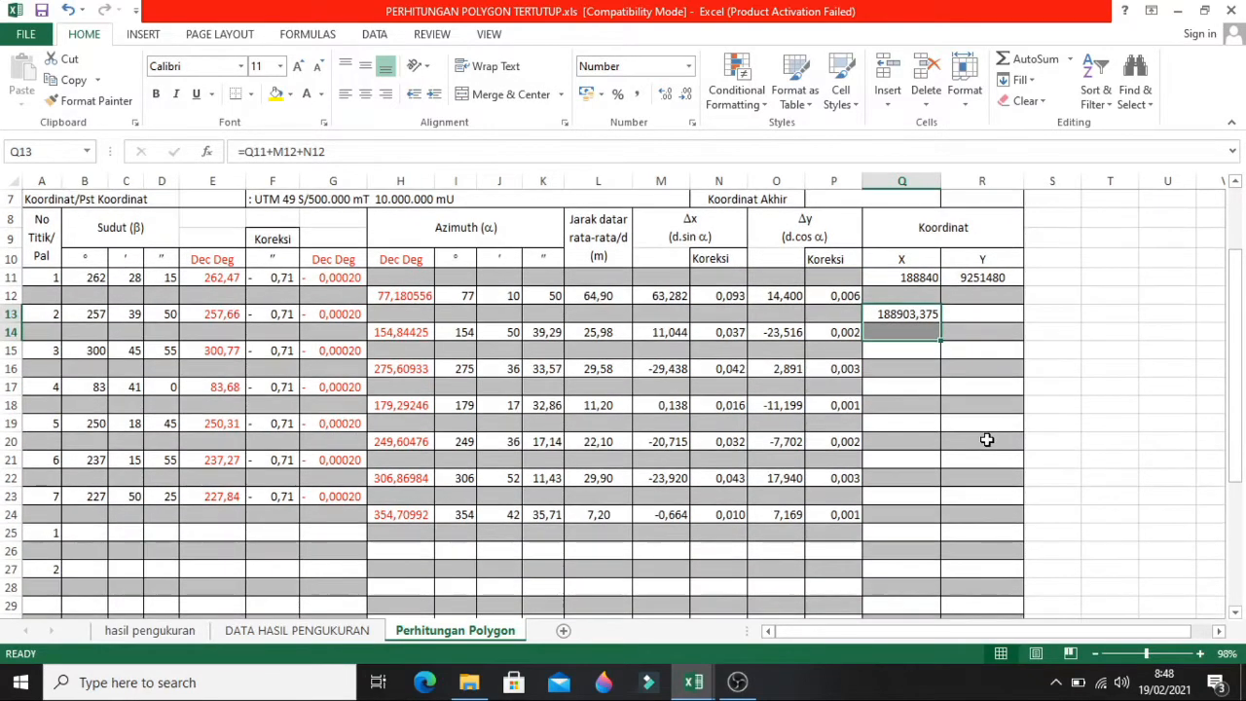
{"action": "left_click_drag", "start_coordinate": [939, 342], "coordinate": [935, 524]}
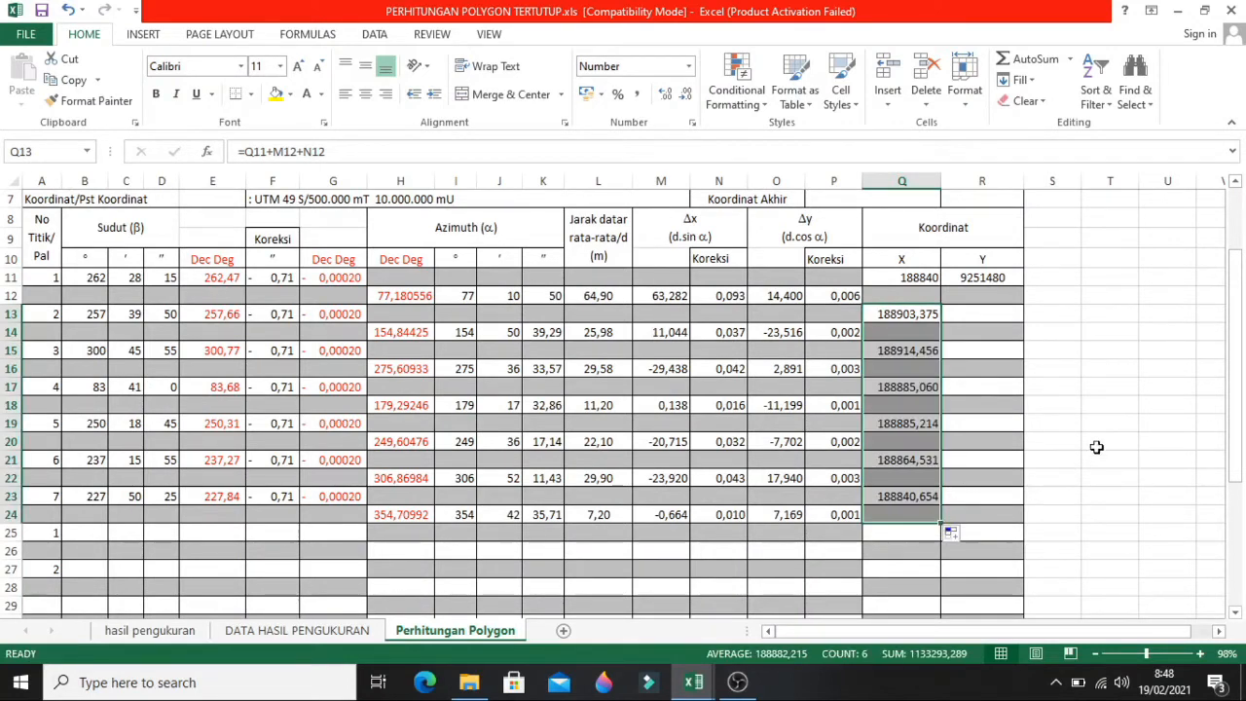
{"action": "left_click", "coordinate": [1126, 418]}
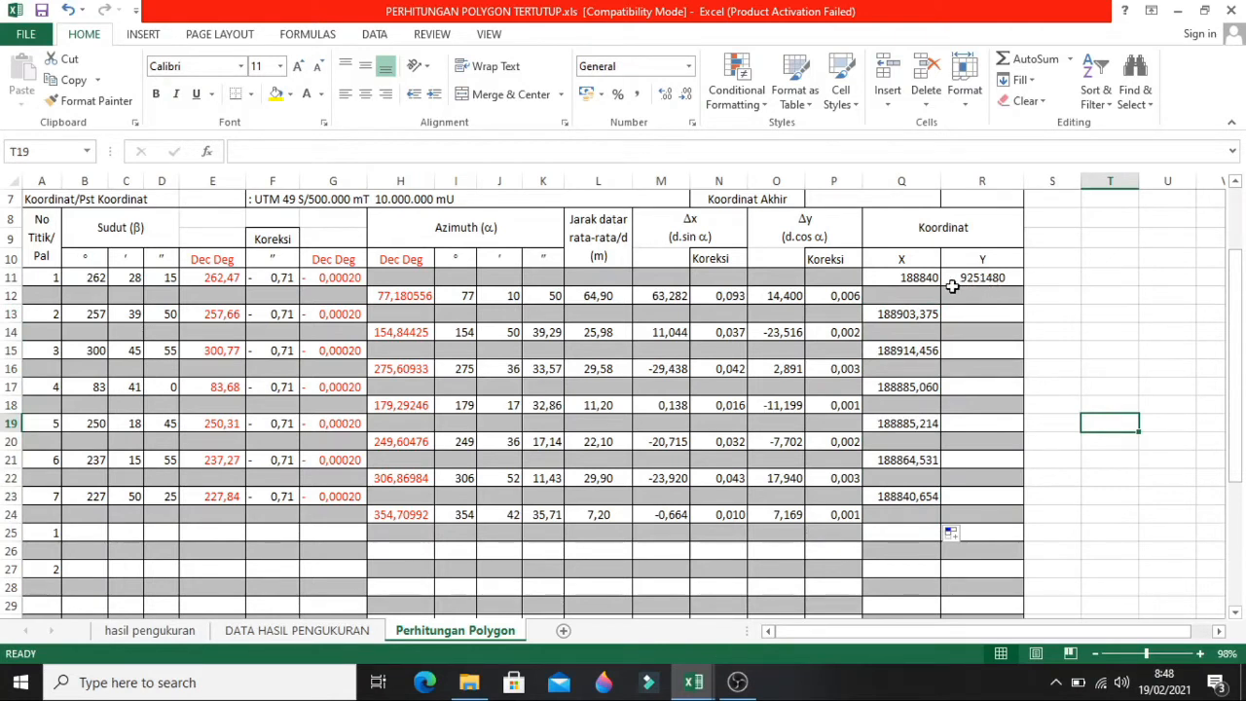
- Calculate the Y coordinate of point 2 in R13 with the formula =R11+O12+P12
{"action": "left_click", "coordinate": [963, 314]}
{"action": "type", "text": "="}
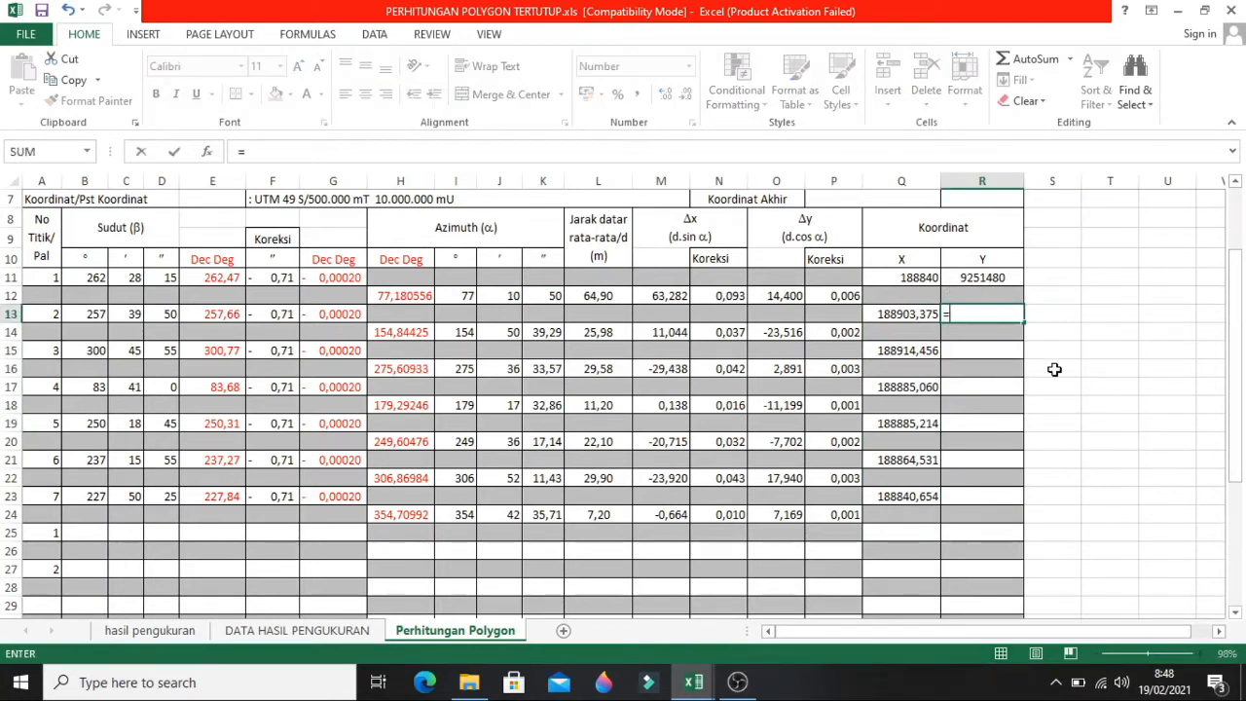
{"action": "left_click", "coordinate": [1001, 280]}
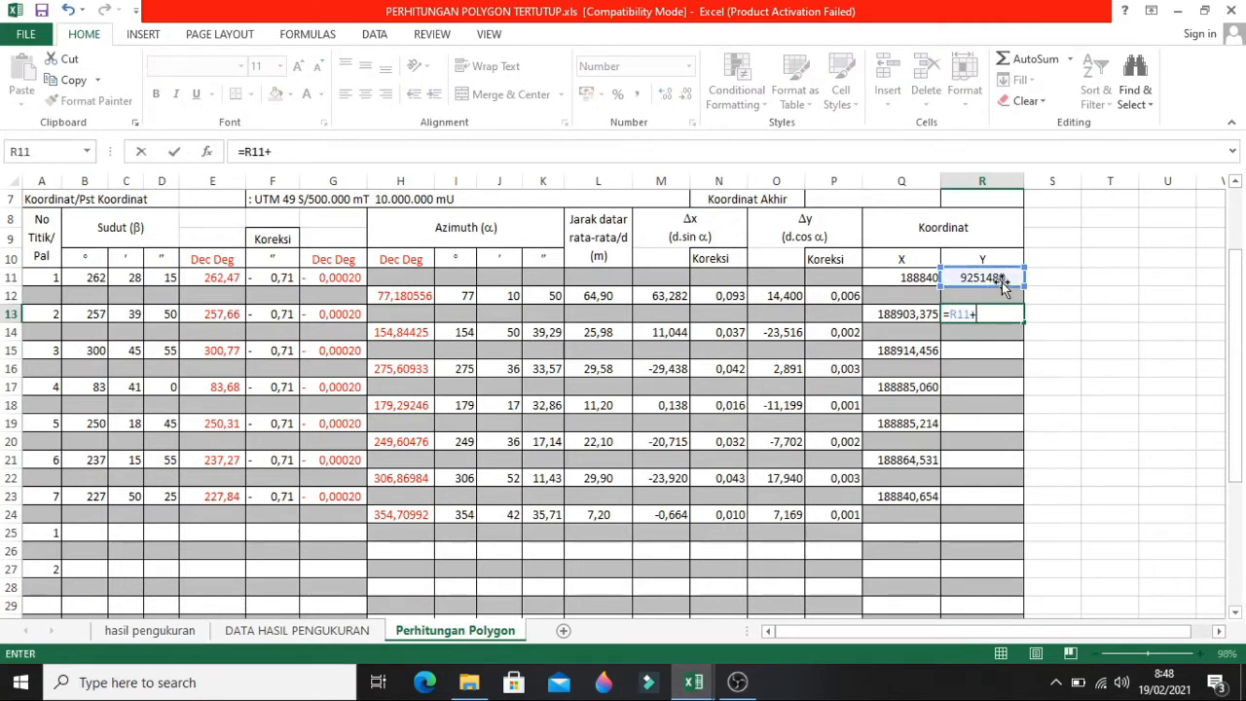
{"action": "left_click", "coordinate": [785, 296]}
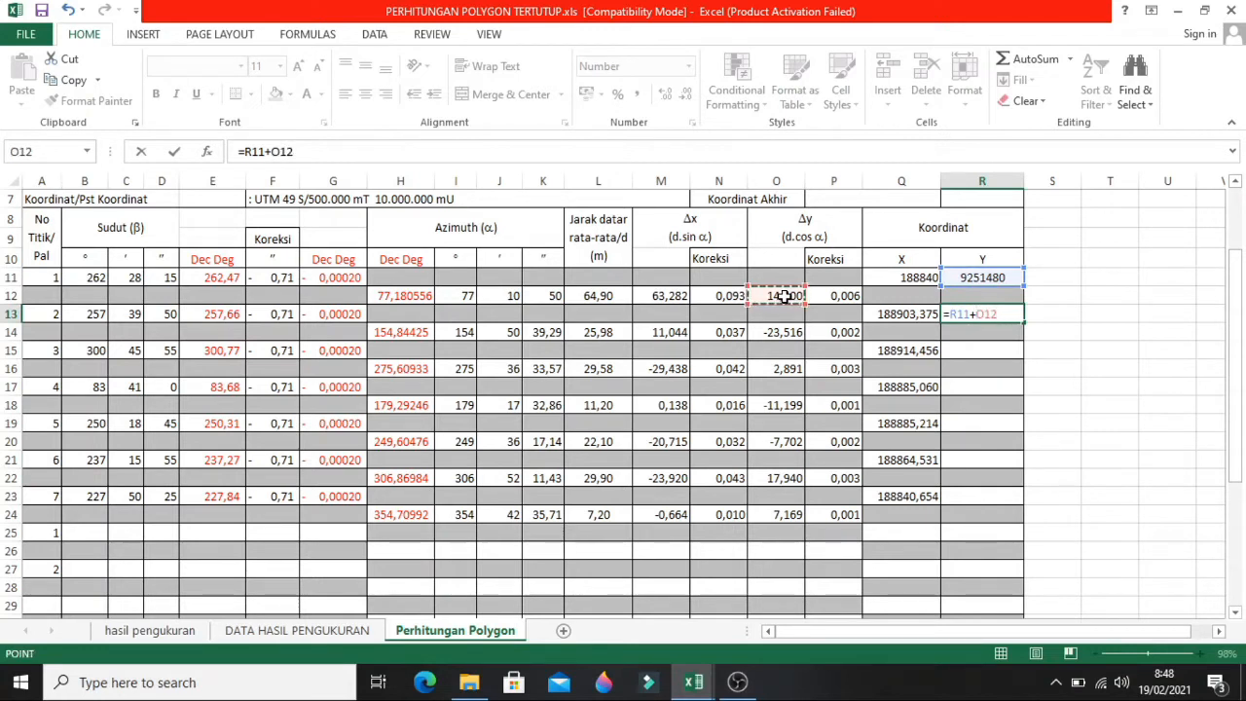
{"action": "type", "text": "+"}
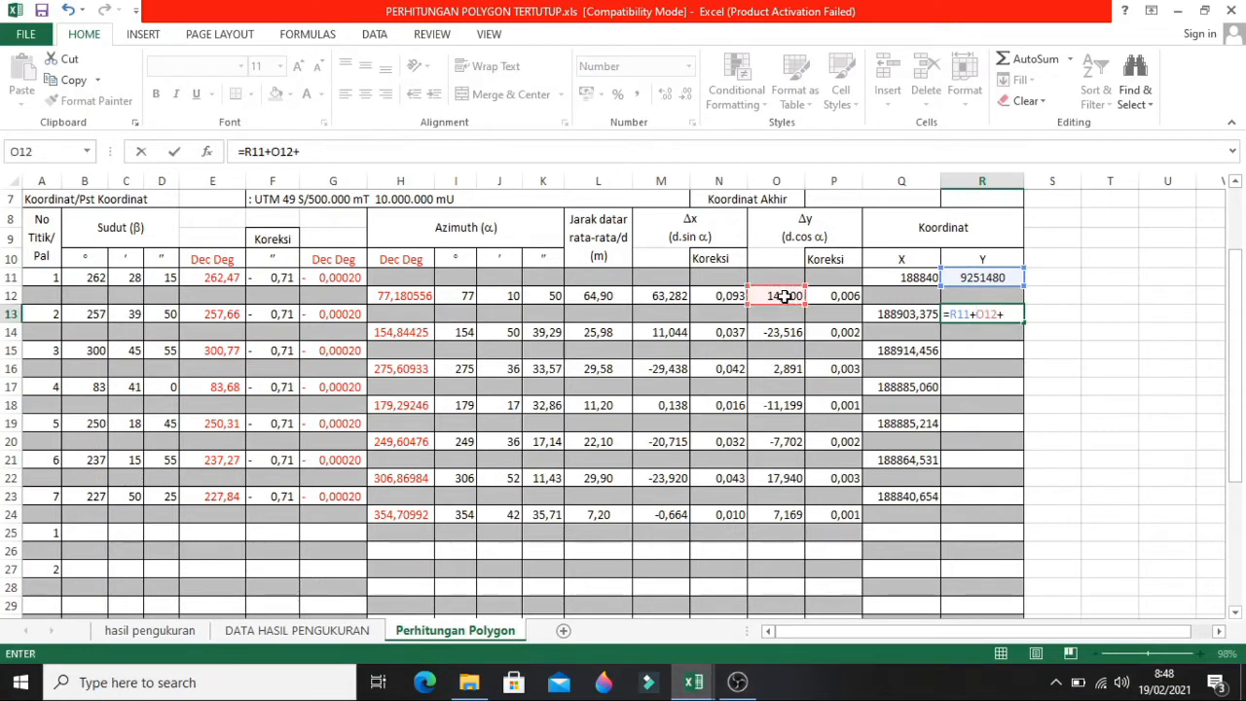
{"action": "left_click", "coordinate": [841, 297]}
{"action": "key", "text": "Return"}
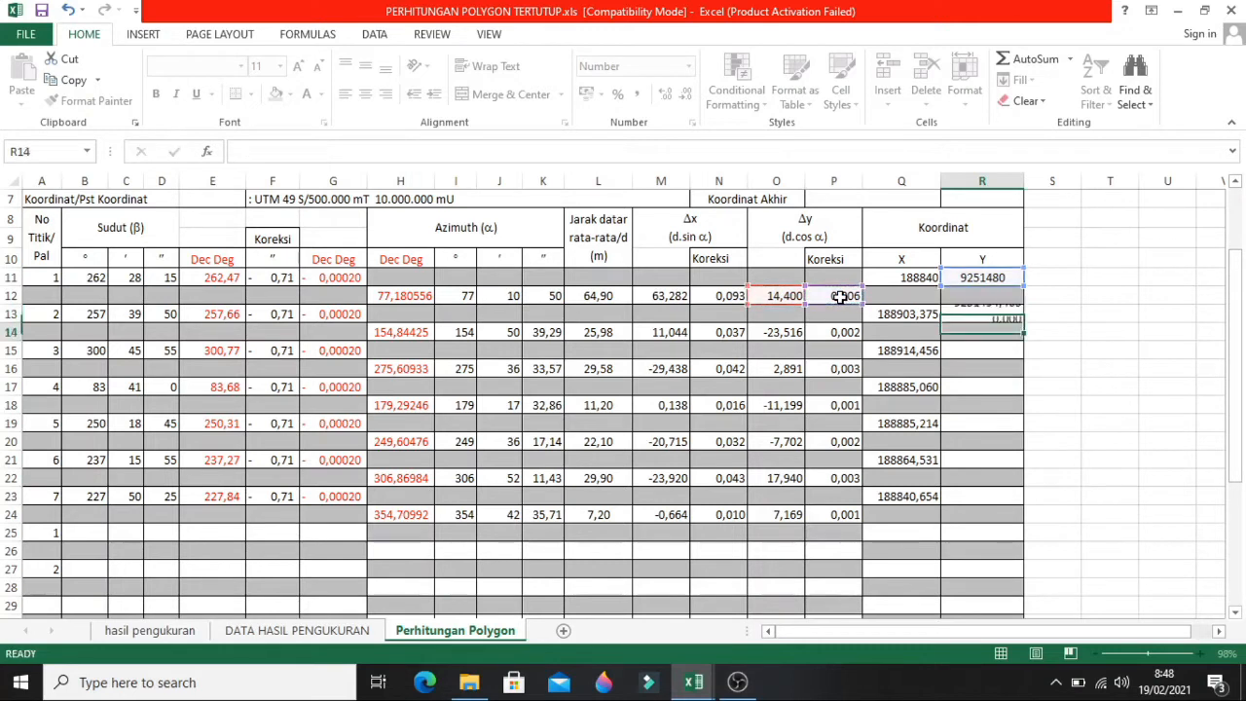
- Fill the Y coordinate formula from R13:R14 down to row 24, covering points 3 to 7
{"action": "left_click", "coordinate": [990, 313]}
{"action": "left_click_drag", "start_coordinate": [1022, 324], "coordinate": [1019, 507]}
{"action": "left_click", "coordinate": [1110, 440]}
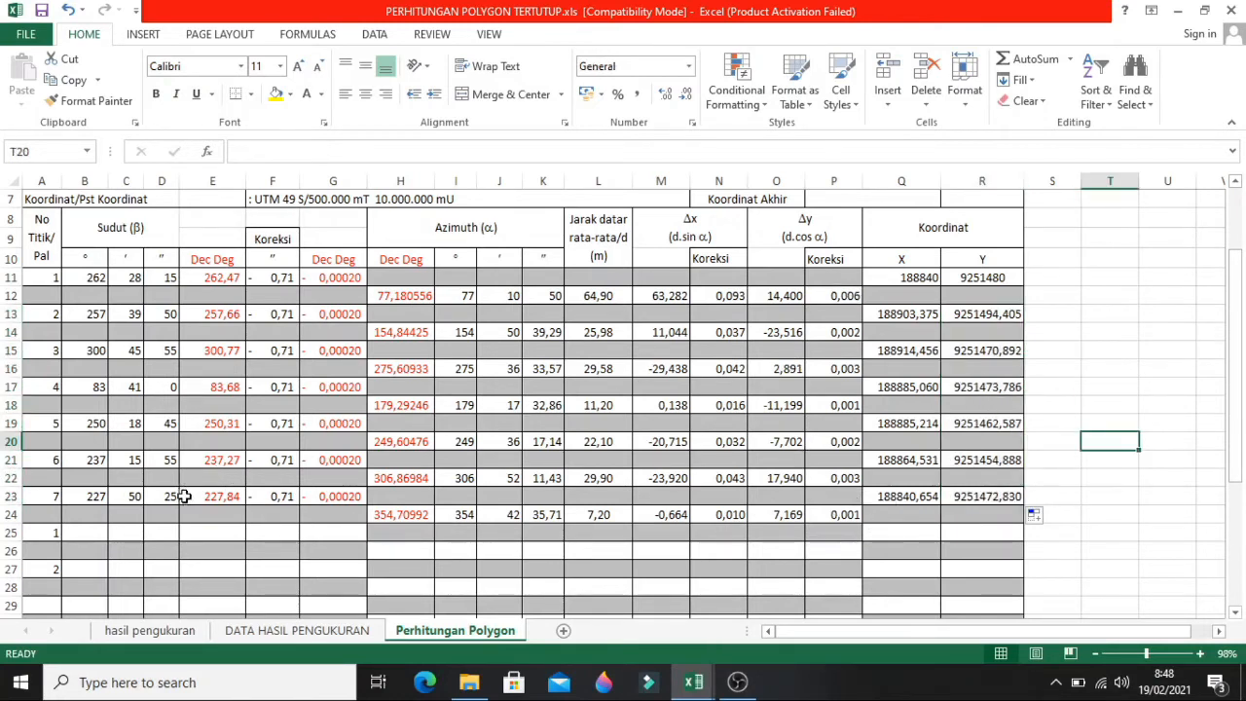
- Review the computed X and Y coordinates of points 2 to 7 and the empty closing row of point 1
{"action": "left_click_drag", "start_coordinate": [184, 496], "coordinate": [961, 496]}
{"action": "left_click", "coordinate": [1109, 423]}
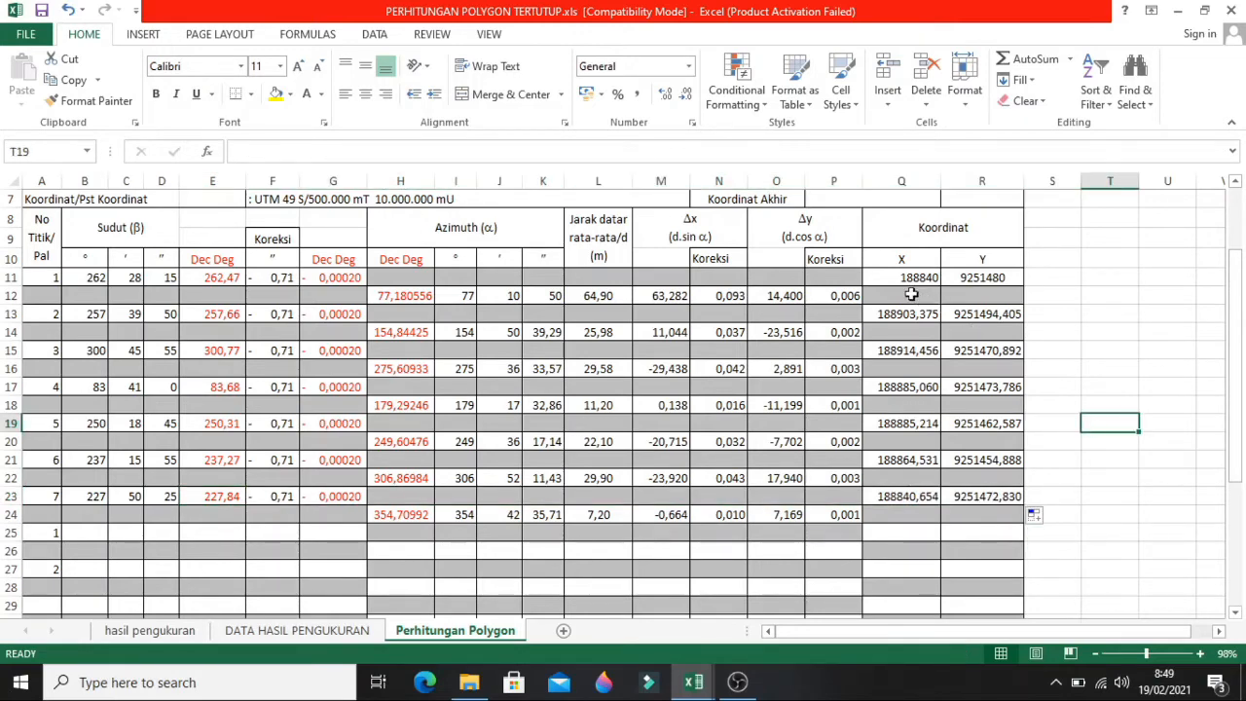
{"action": "scroll", "coordinate": [1109, 329], "scroll_direction": "down", "scroll_amount": 1}
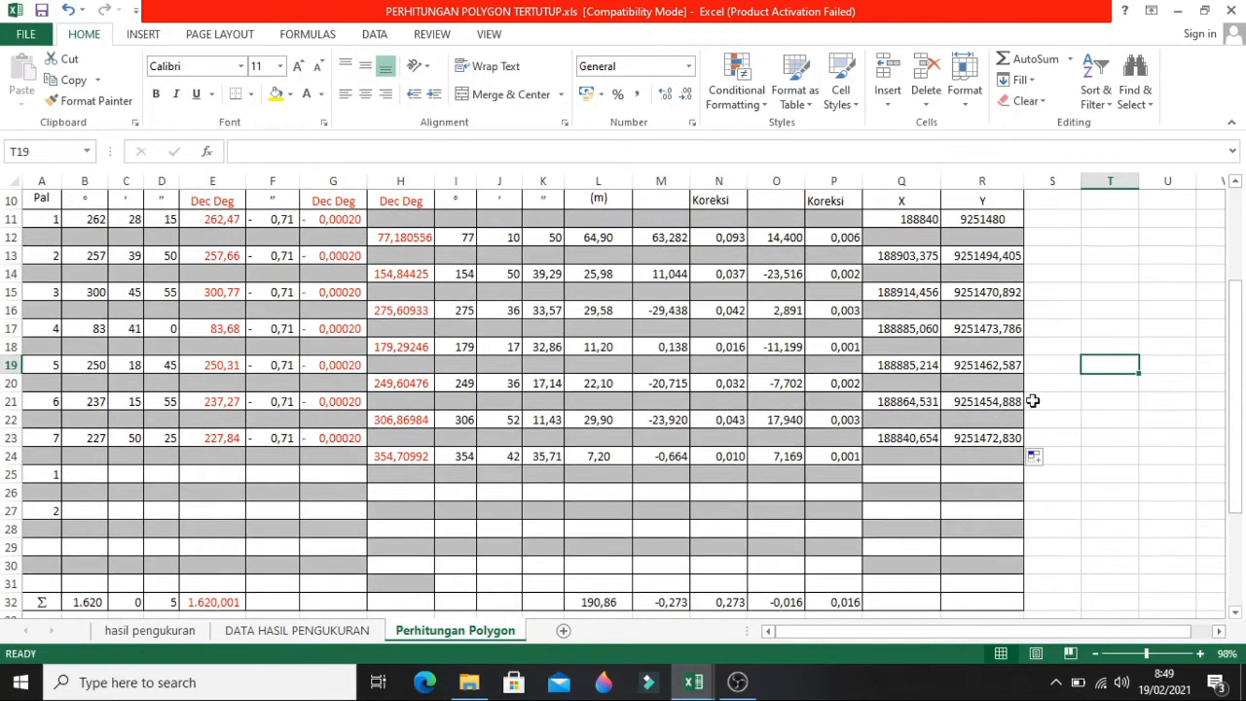
{"action": "left_click", "coordinate": [934, 463]}
{"action": "scroll", "coordinate": [944, 455], "scroll_direction": "up", "scroll_amount": 2}
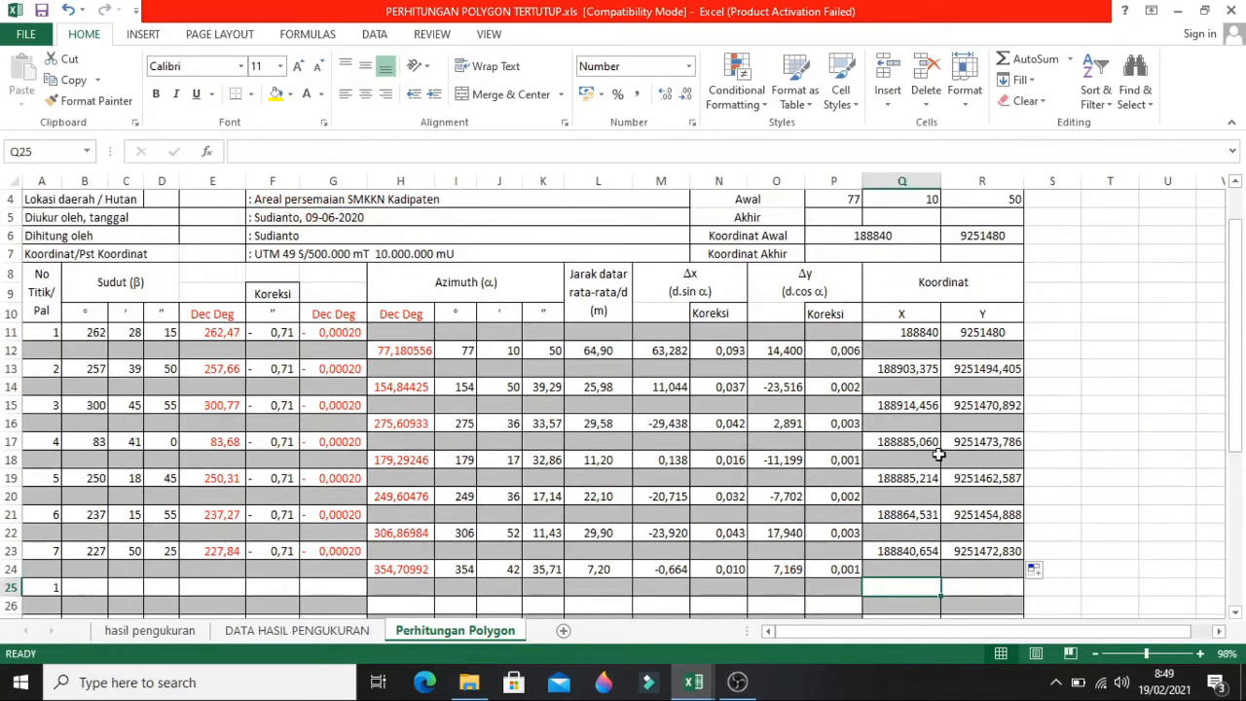
{"action": "scroll", "coordinate": [942, 454], "scroll_direction": "down", "scroll_amount": 1}
{"action": "left_click_drag", "start_coordinate": [903, 315], "coordinate": [981, 511]}
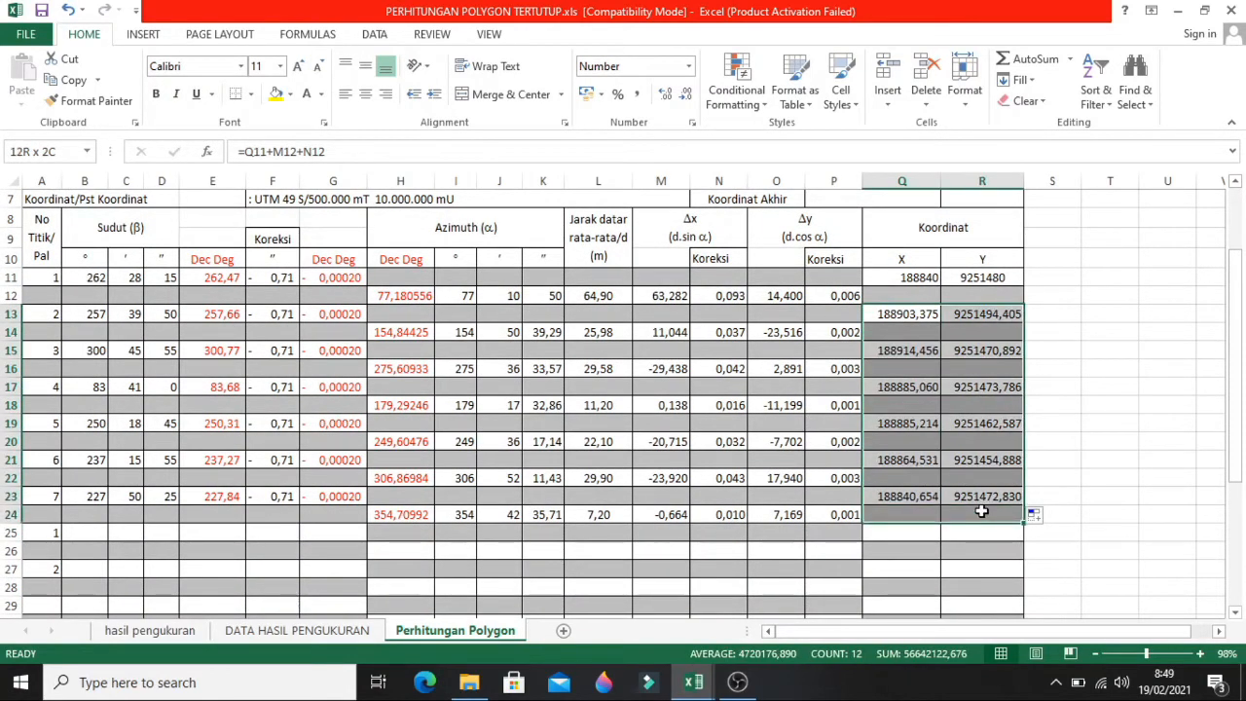
{"action": "left_click", "coordinate": [1090, 419]}
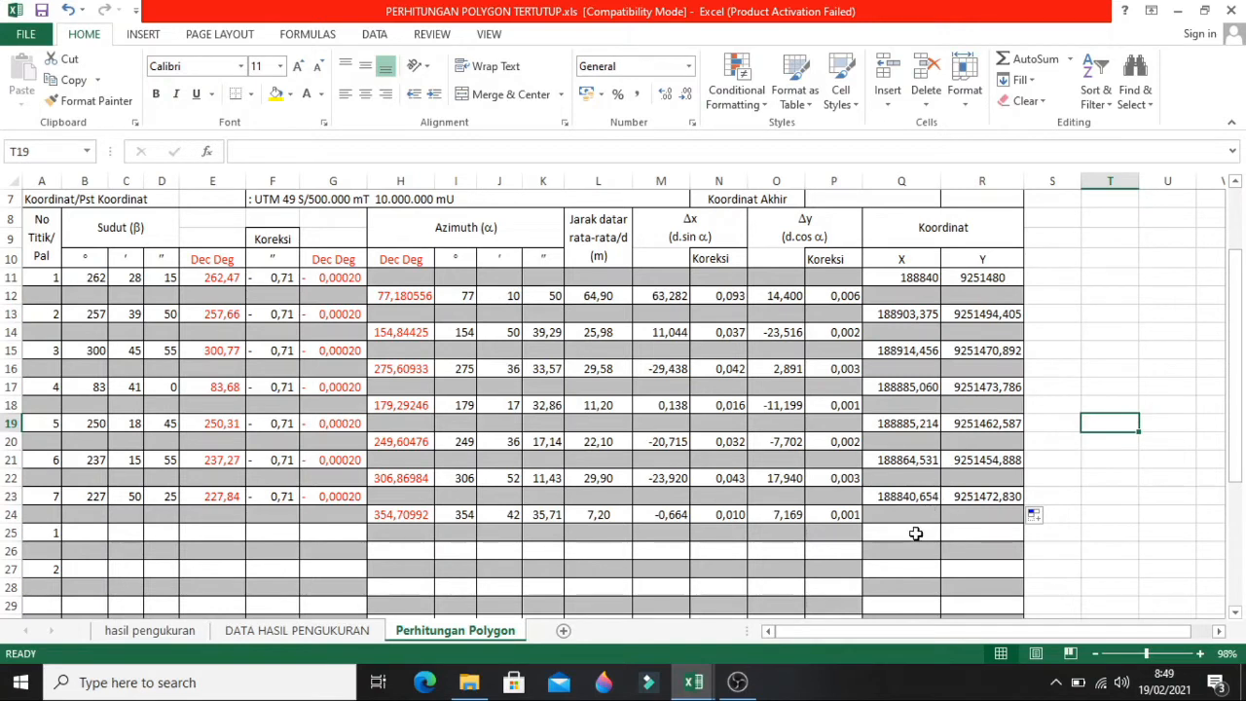
{"action": "left_click_drag", "start_coordinate": [39, 536], "coordinate": [989, 536]}
{"action": "left_click", "coordinate": [1167, 531]}
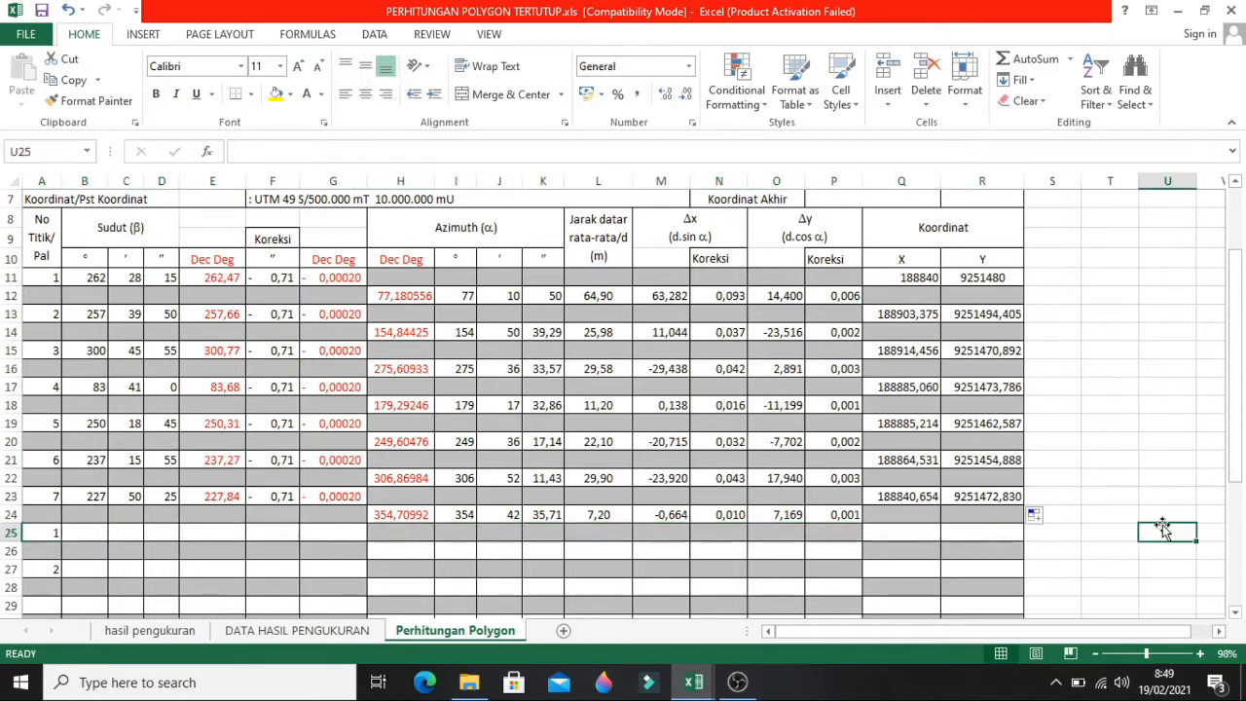
- Copy the X coordinate formula of point 7 from Q23 into Q25 for the closing point 1
{"action": "left_click", "coordinate": [906, 537]}
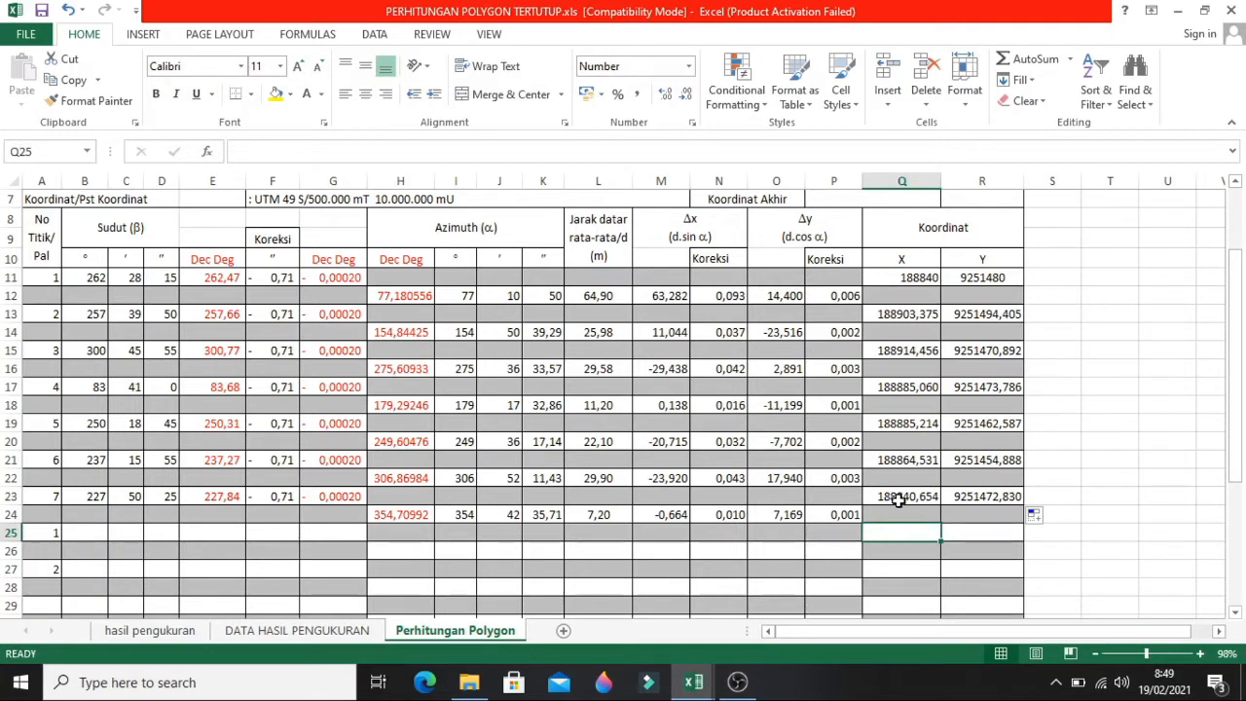
{"action": "left_click", "coordinate": [903, 499]}
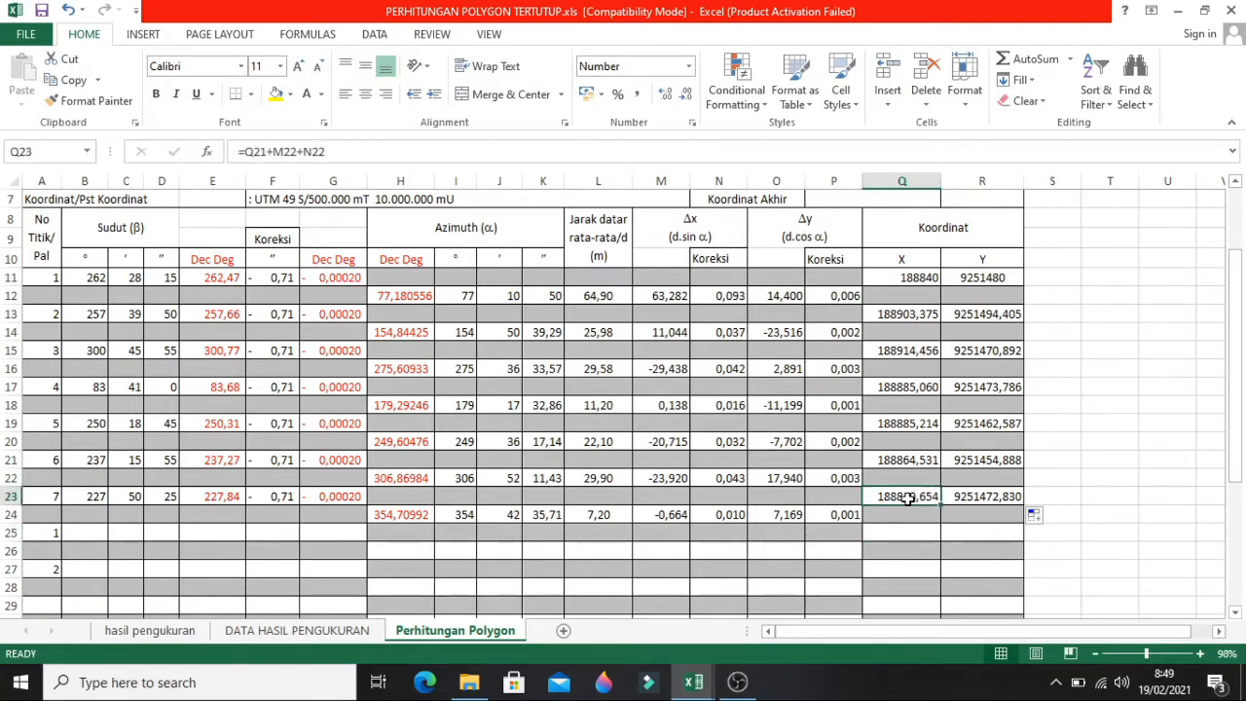
{"action": "key", "text": "ctrl+c"}
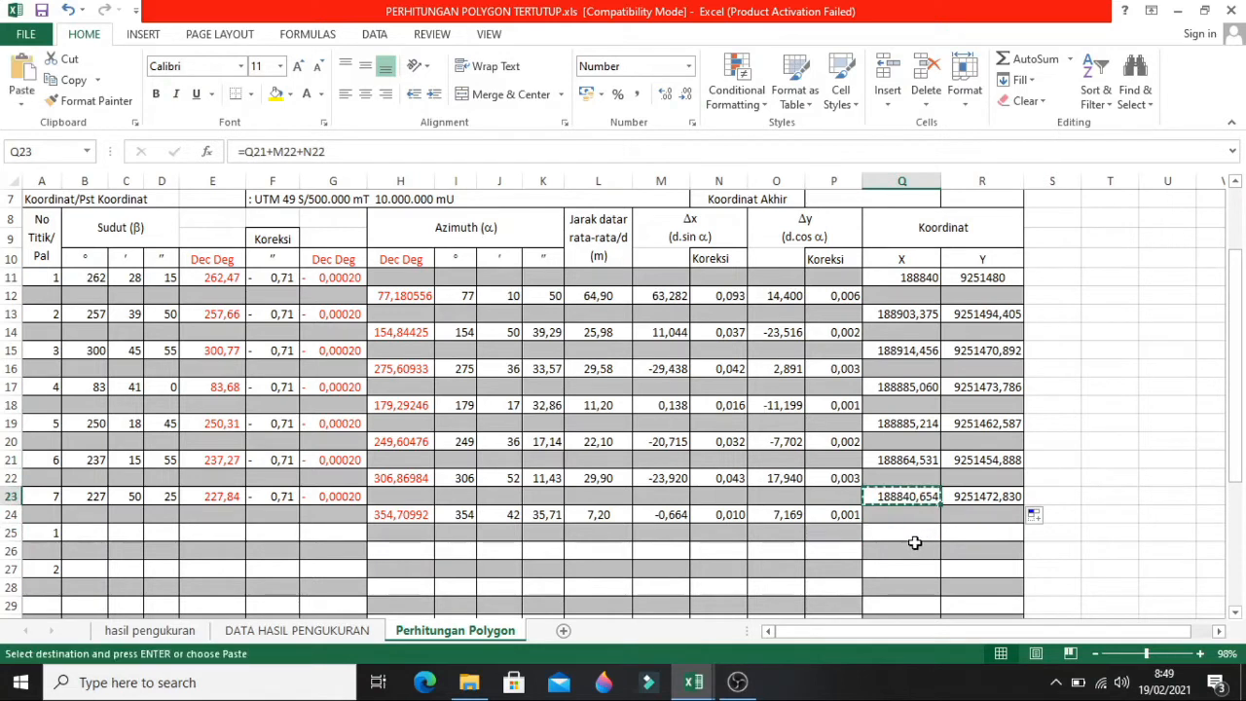
{"action": "left_click", "coordinate": [905, 532]}
{"action": "key", "text": "Return"}
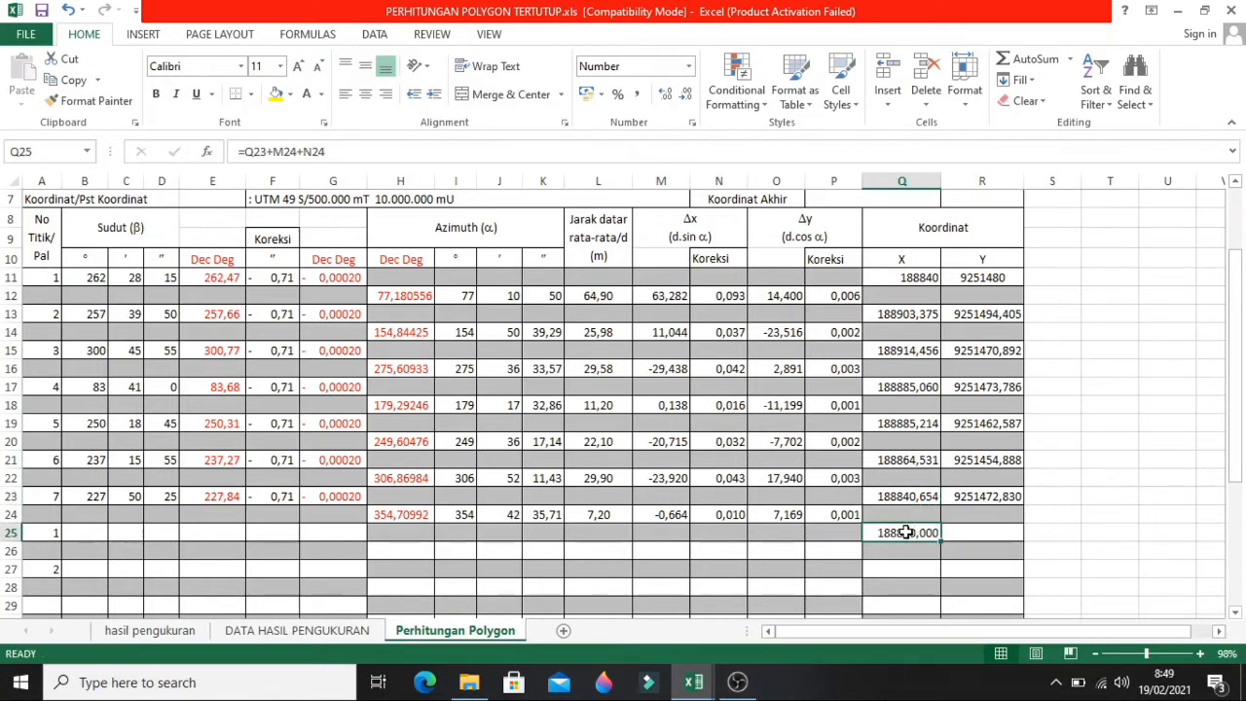
- Copy the Y coordinate formula of point 7 from R23 into R25 for the closing point 1
{"action": "left_click", "coordinate": [992, 497]}
{"action": "key", "text": "ctrl+c"}
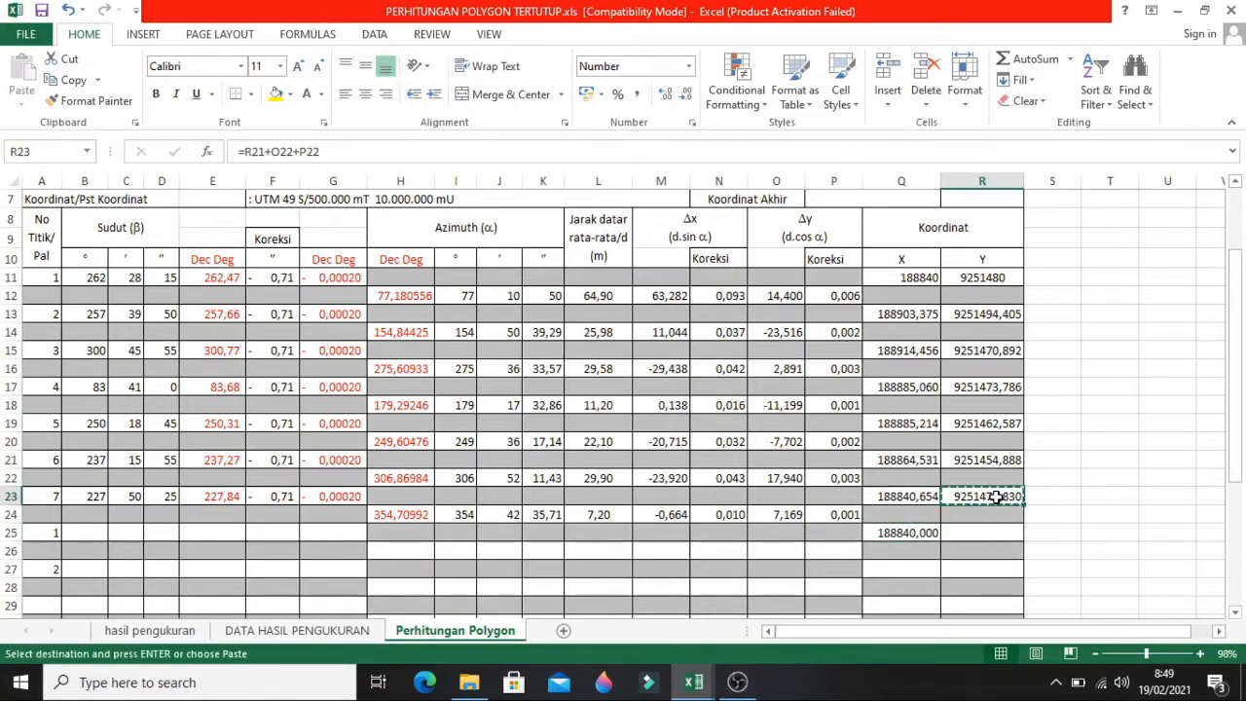
{"action": "left_click", "coordinate": [987, 536]}
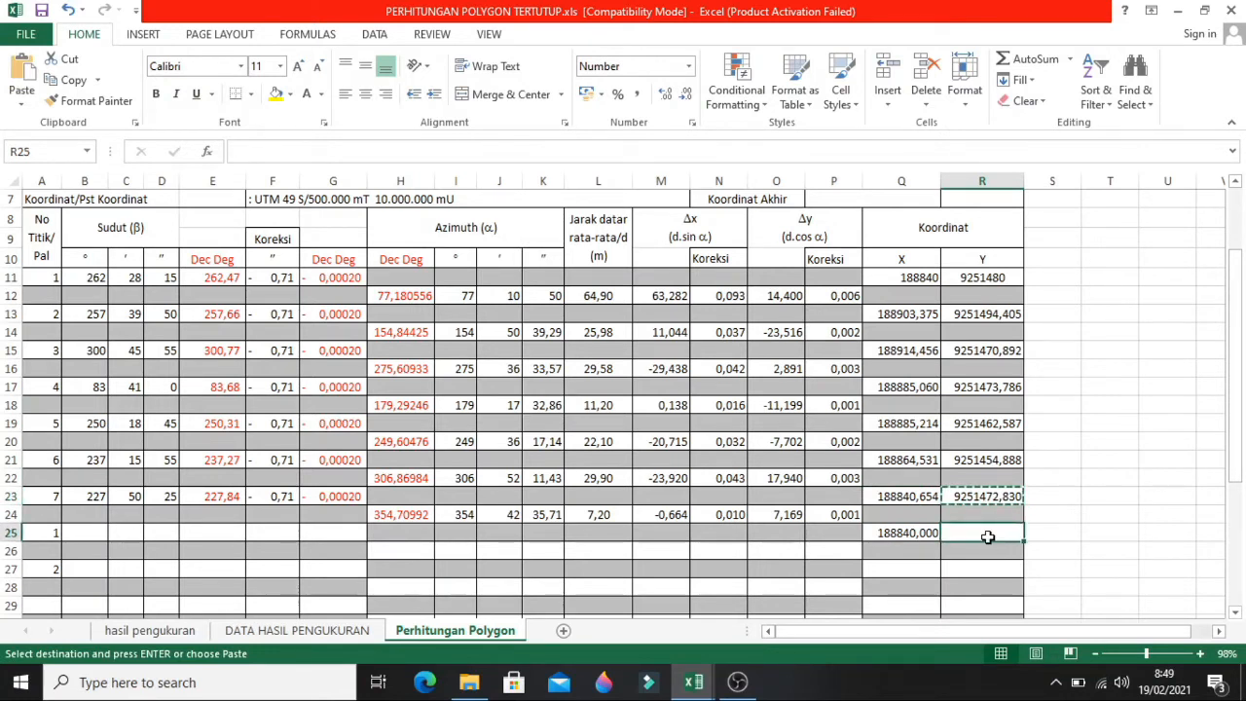
{"action": "key", "text": "Return"}
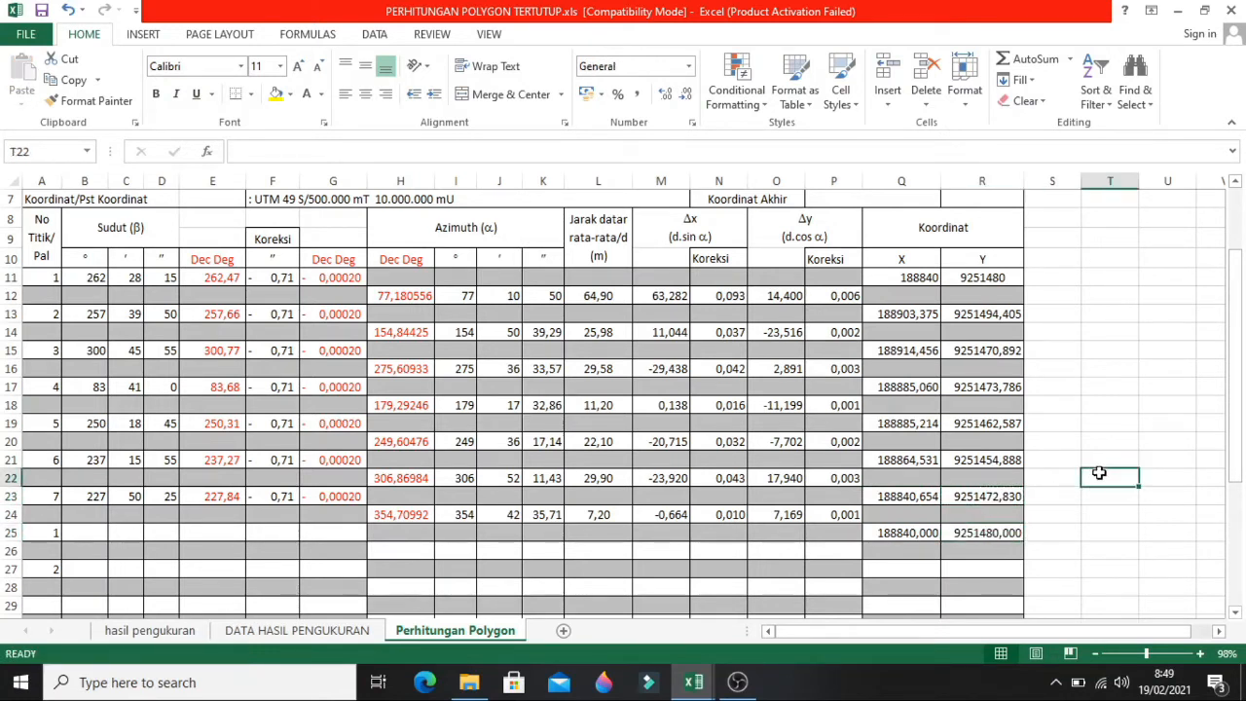
- Compare the starting coordinates of point 1 in Q11:R11 with its closing coordinates in Q25:R25
{"action": "left_click_drag", "start_coordinate": [905, 276], "coordinate": [965, 279]}
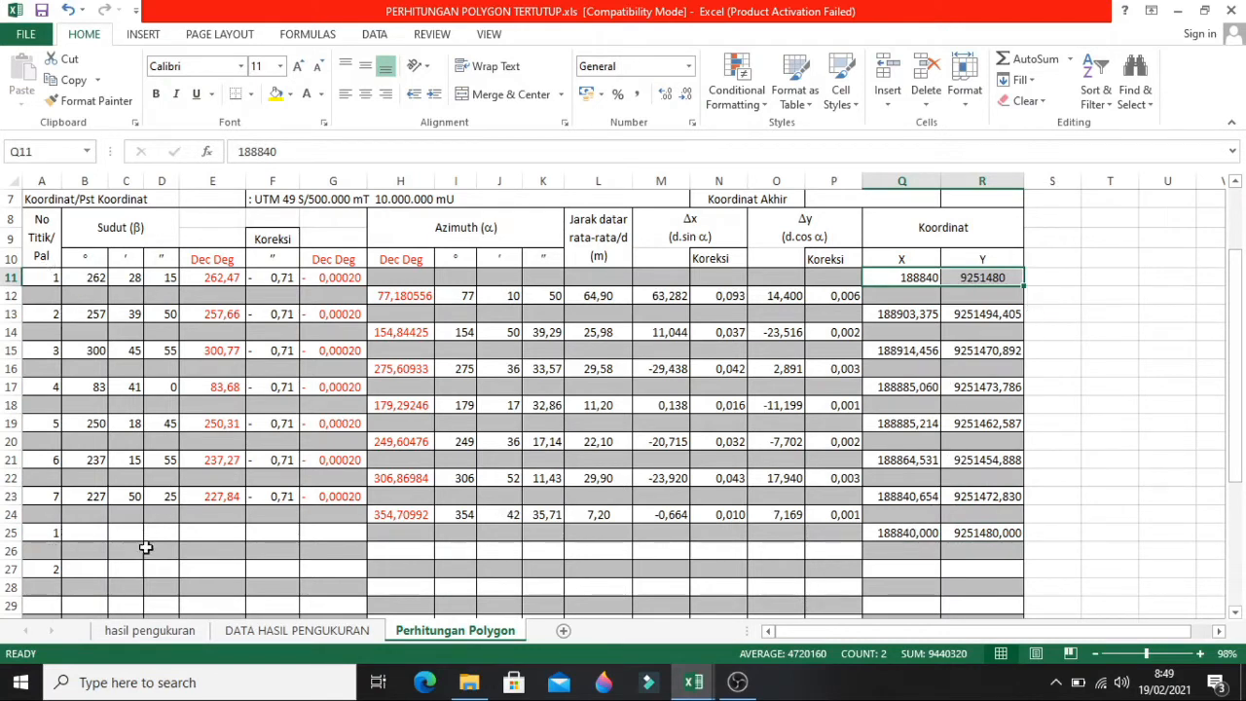
{"action": "left_click", "coordinate": [1110, 441]}
{"action": "left_click", "coordinate": [1158, 476]}
{"action": "left_click", "coordinate": [918, 278]}
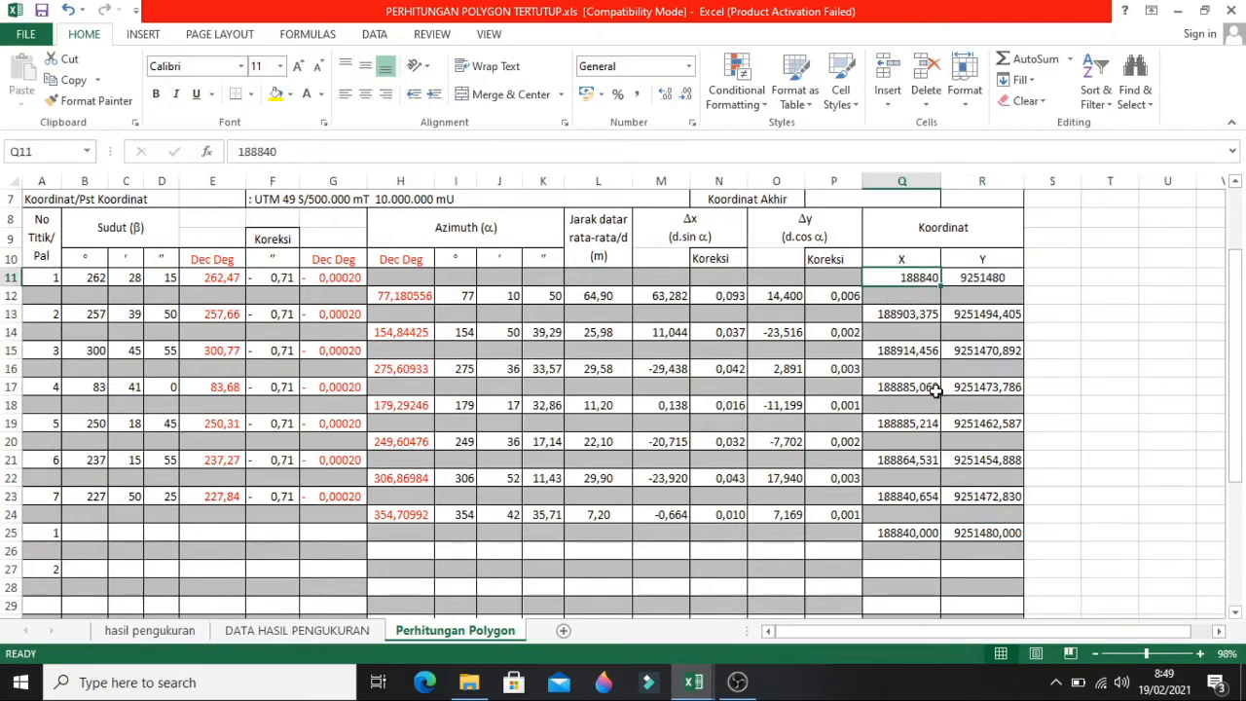
{"action": "left_click", "coordinate": [926, 533]}
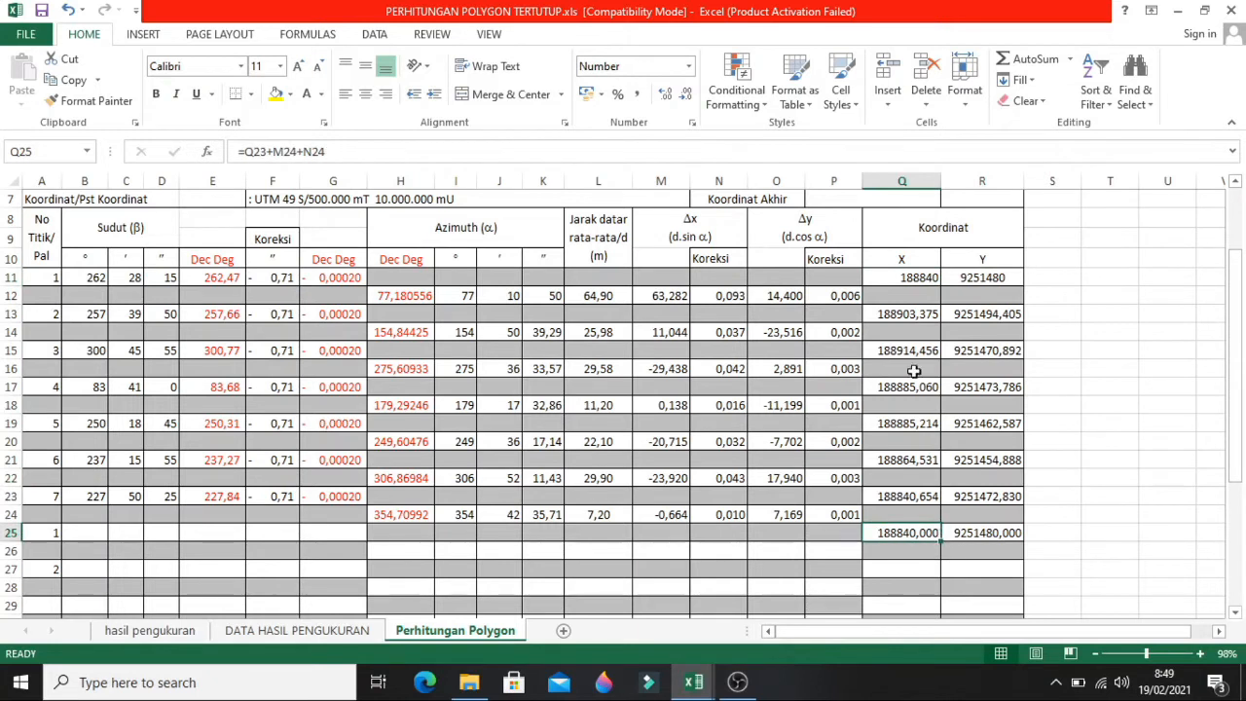
{"action": "left_click", "coordinate": [917, 278]}
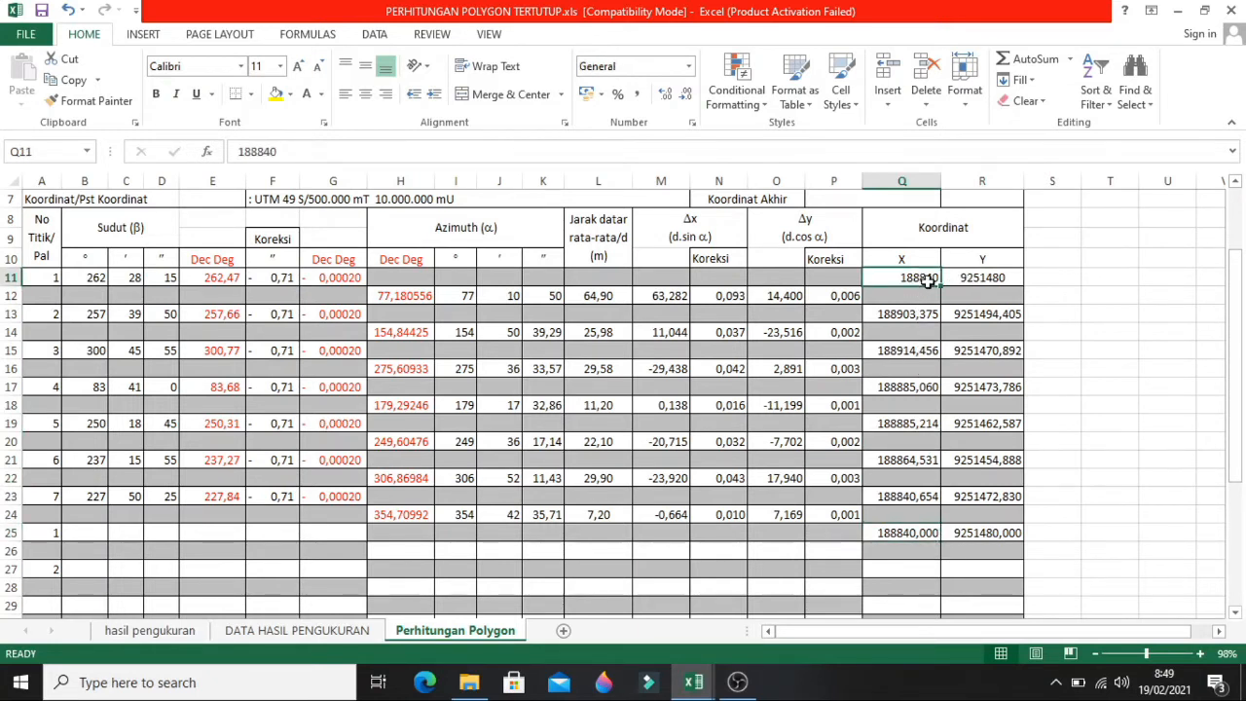
{"action": "left_click_drag", "start_coordinate": [911, 276], "coordinate": [963, 277]}
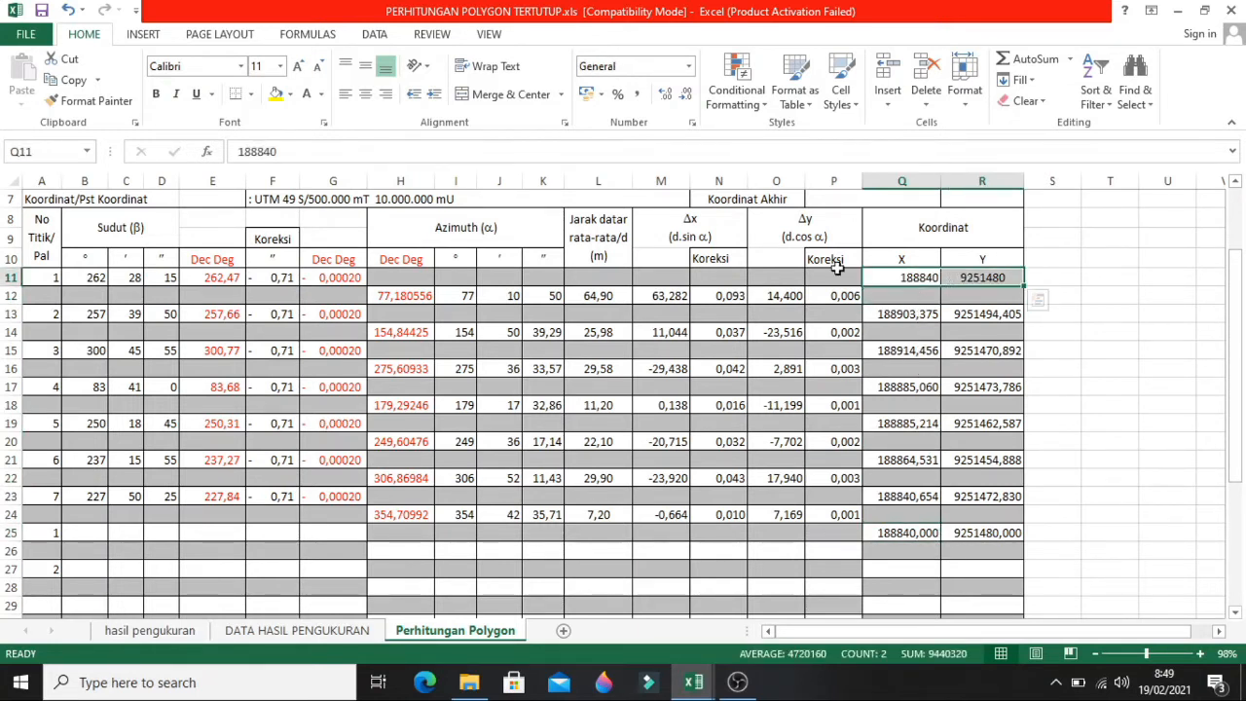
{"action": "left_click", "coordinate": [1099, 368]}
- Append TERTUTUP to the sheet title in A1 so it reads PENGOLAHAN DATA HASIL PENGUKURAN POLYGON TERTUTUP
{"action": "scroll", "coordinate": [1087, 384], "scroll_direction": "down", "scroll_amount": 2}
{"action": "scroll", "coordinate": [1085, 392], "scroll_direction": "down", "scroll_amount": 3}
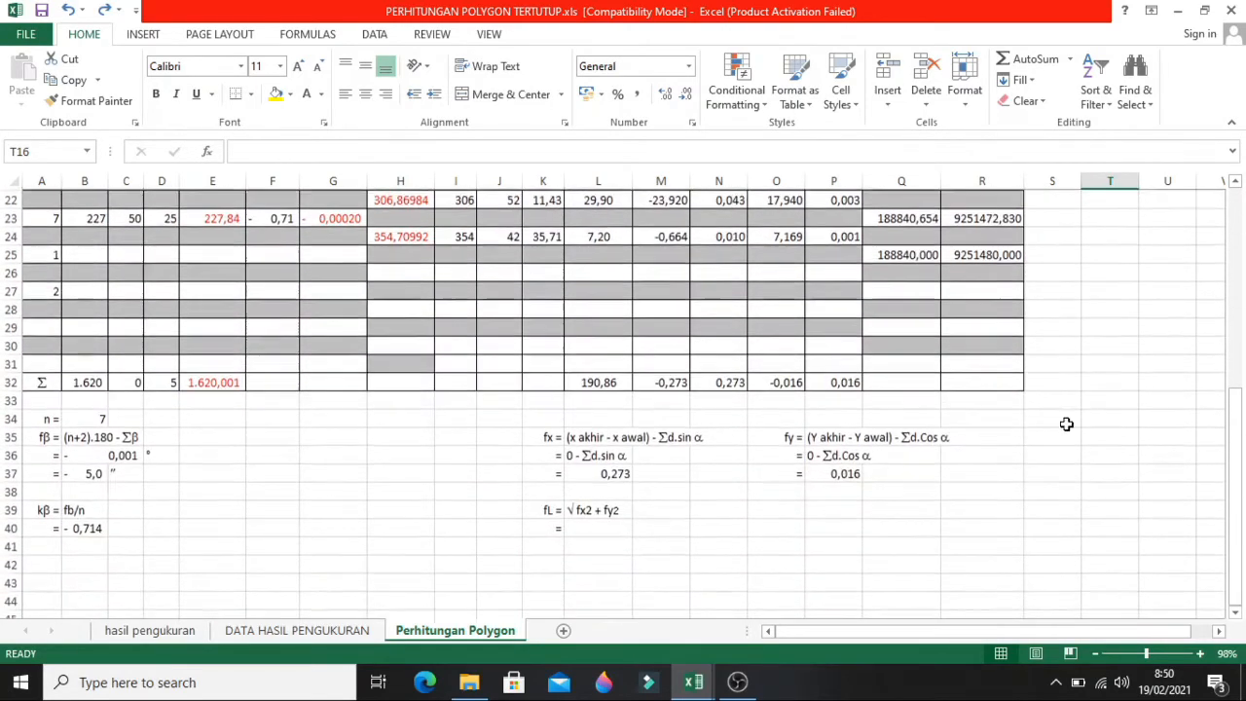
{"action": "scroll", "coordinate": [1060, 424], "scroll_direction": "up", "scroll_amount": 7}
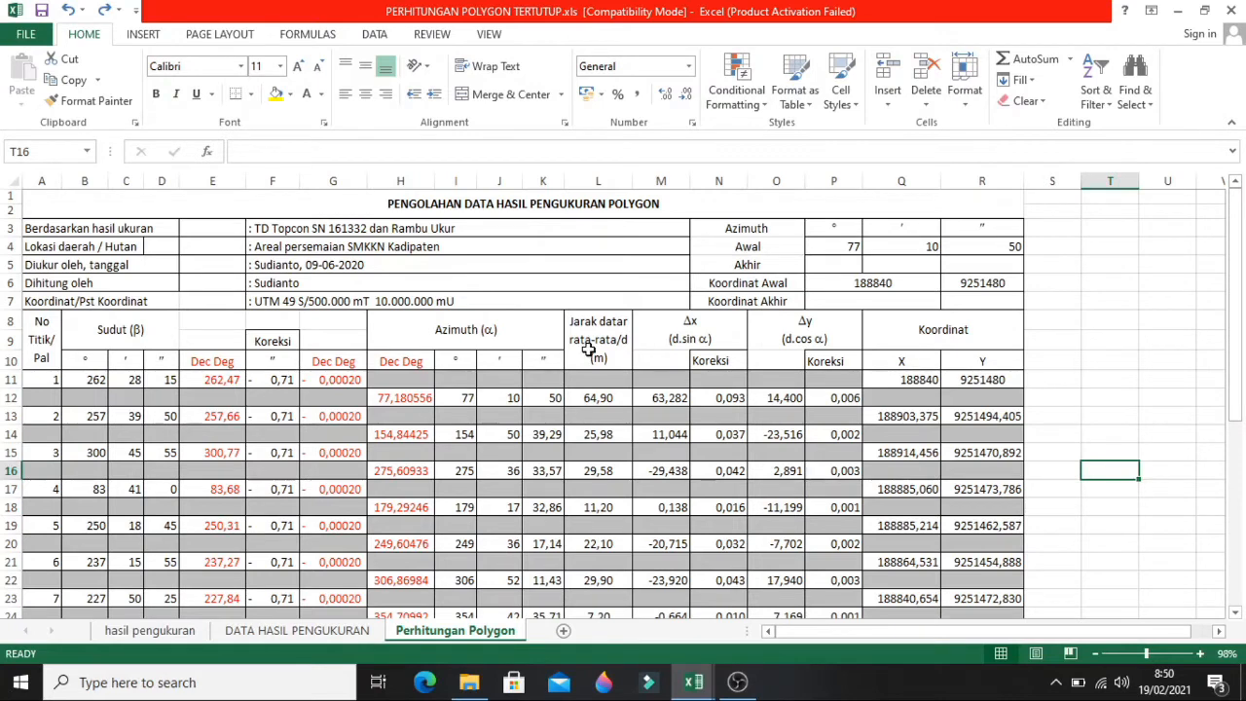
{"action": "left_click", "coordinate": [504, 200]}
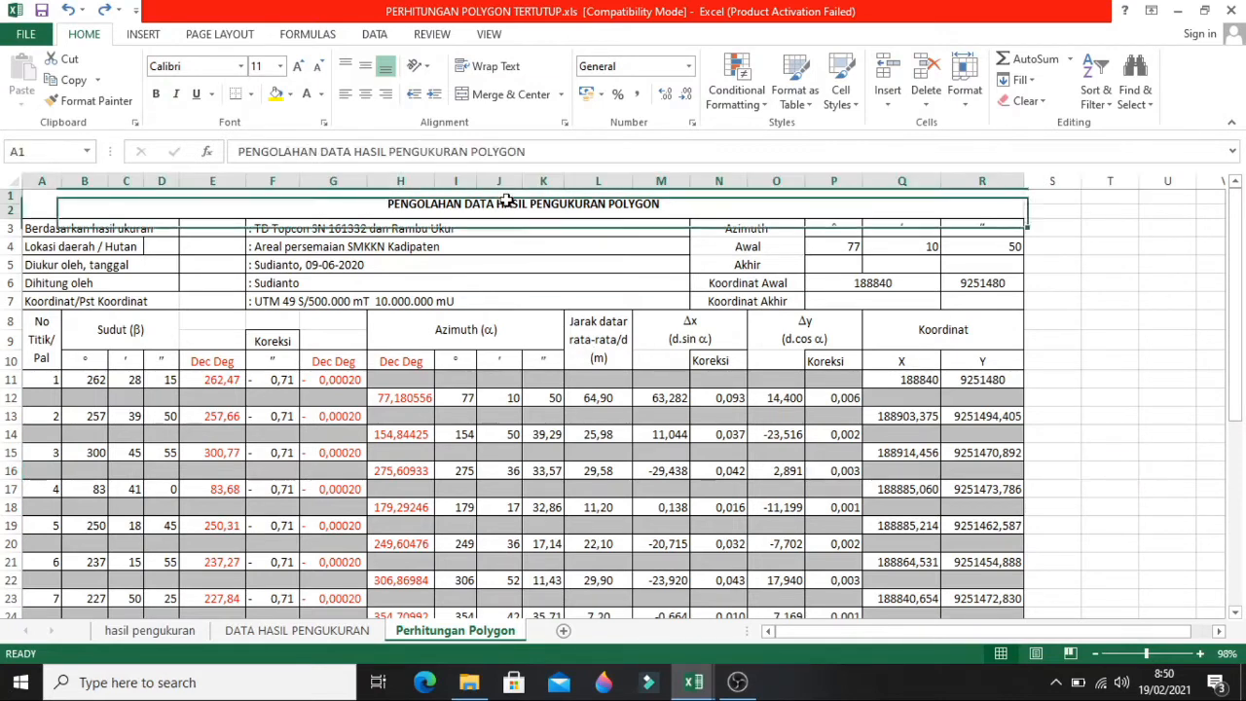
{"action": "left_click", "coordinate": [546, 152]}
{"action": "type", "text": "TERTUTUP"}
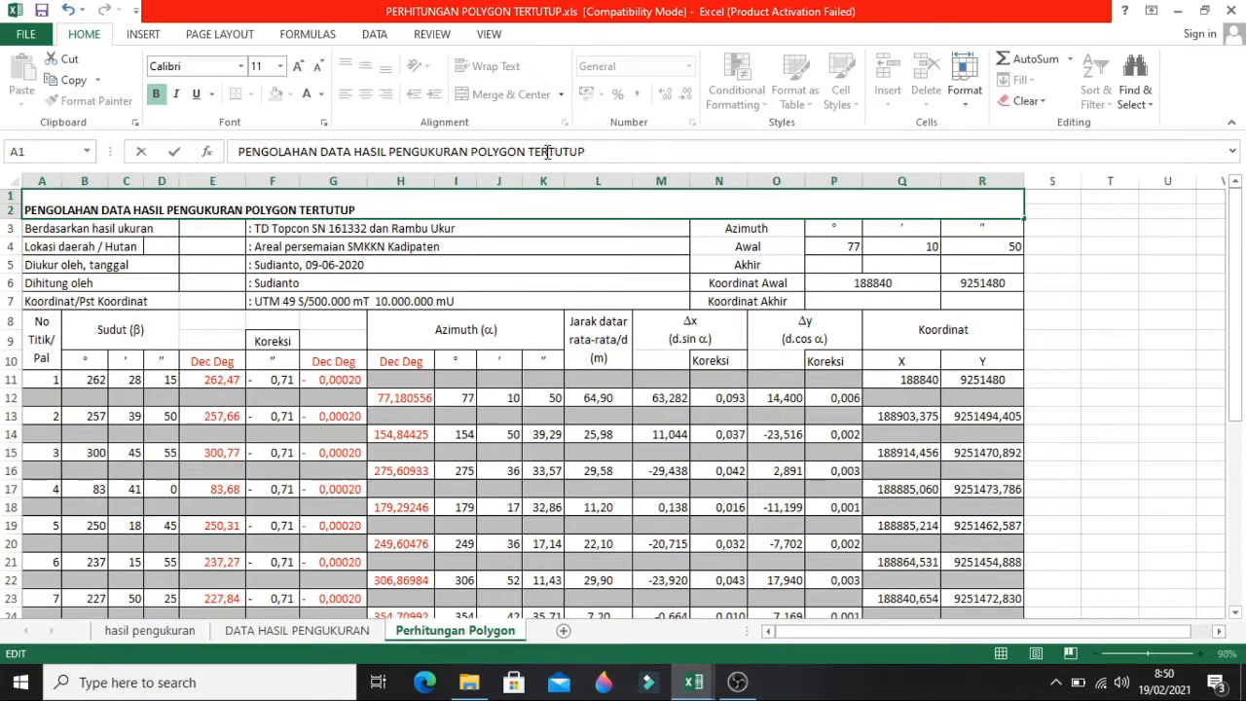
{"action": "left_click", "coordinate": [1187, 358]}
- Examine the linear closure error formula fL = √ fx2 + fy2 in row 39 and its result cell L40
{"action": "scroll", "coordinate": [1134, 360], "scroll_direction": "down", "scroll_amount": 6}
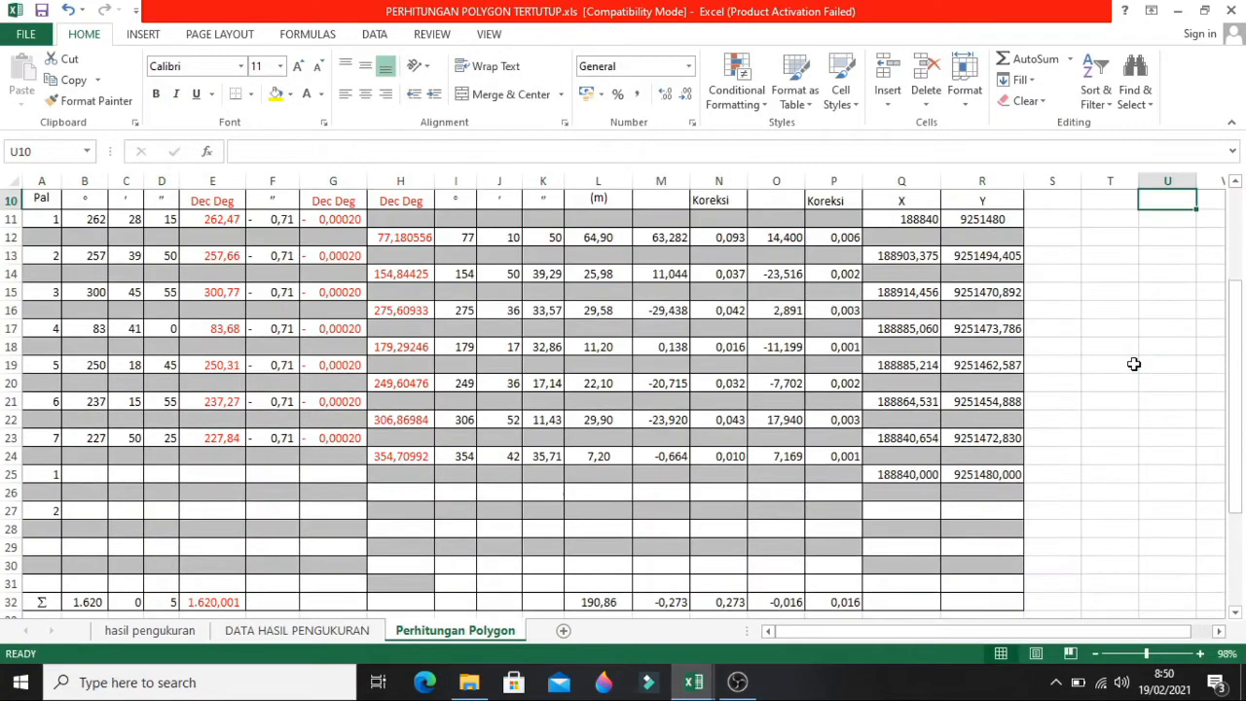
{"action": "scroll", "coordinate": [1075, 356], "scroll_direction": "up", "scroll_amount": 6}
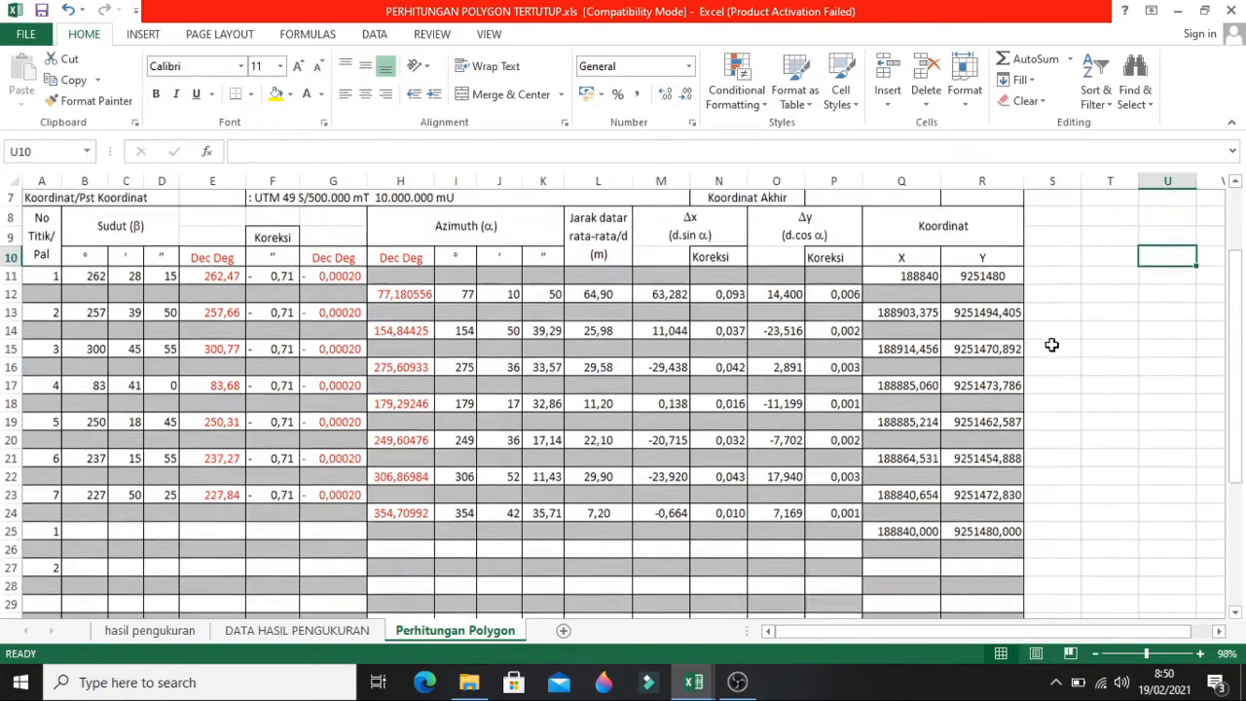
{"action": "scroll", "coordinate": [1066, 434], "scroll_direction": "down", "scroll_amount": 6}
{"action": "scroll", "coordinate": [1067, 428], "scroll_direction": "down", "scroll_amount": 1}
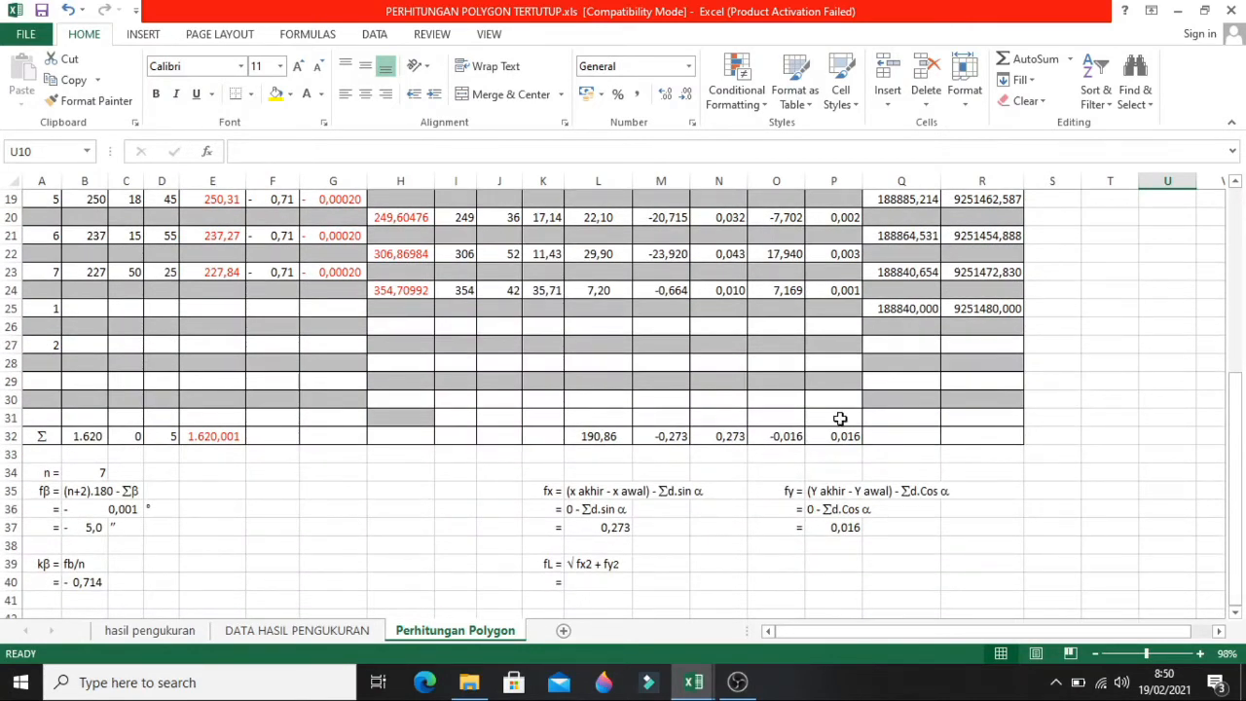
{"action": "left_click", "coordinate": [545, 566]}
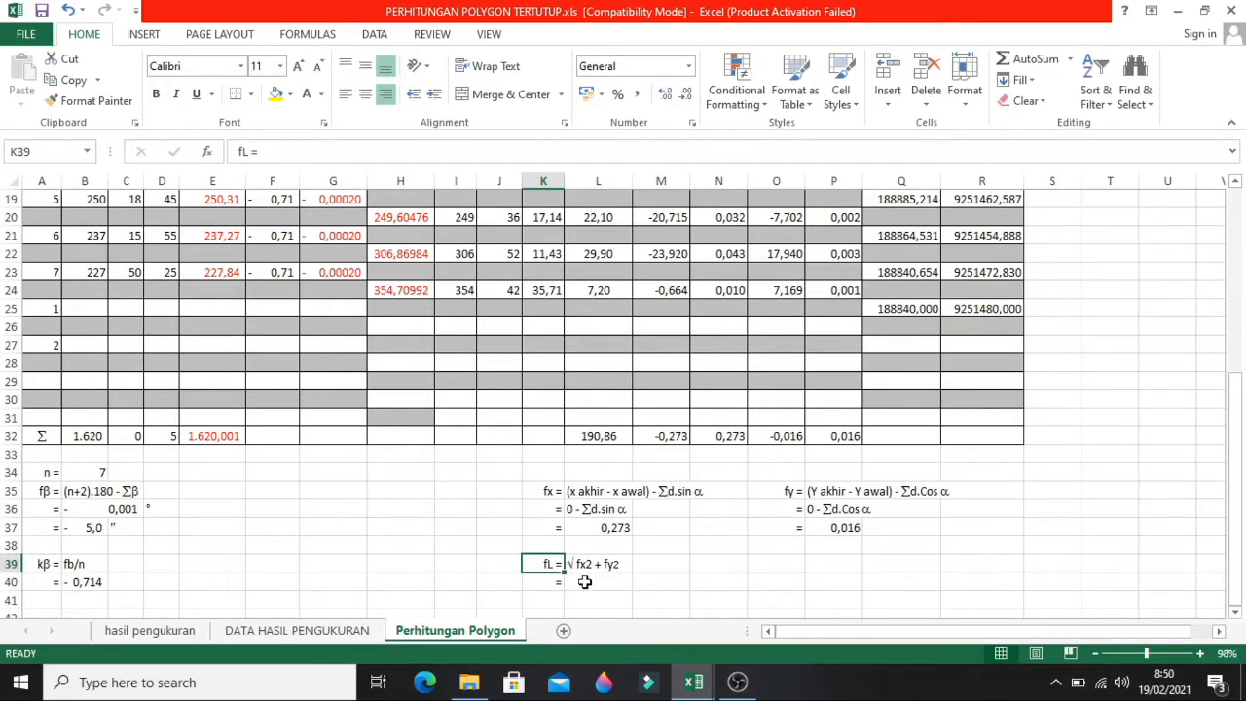
{"action": "left_click", "coordinate": [583, 581]}
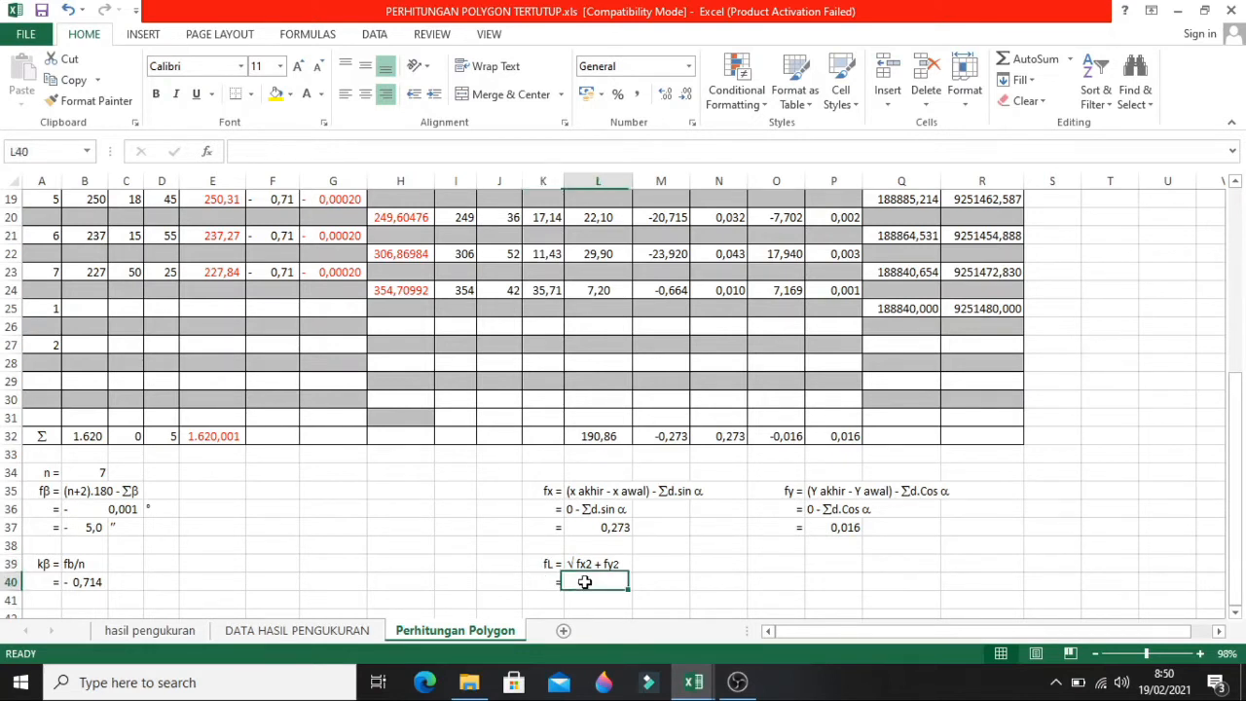
{"action": "left_click", "coordinate": [537, 565]}
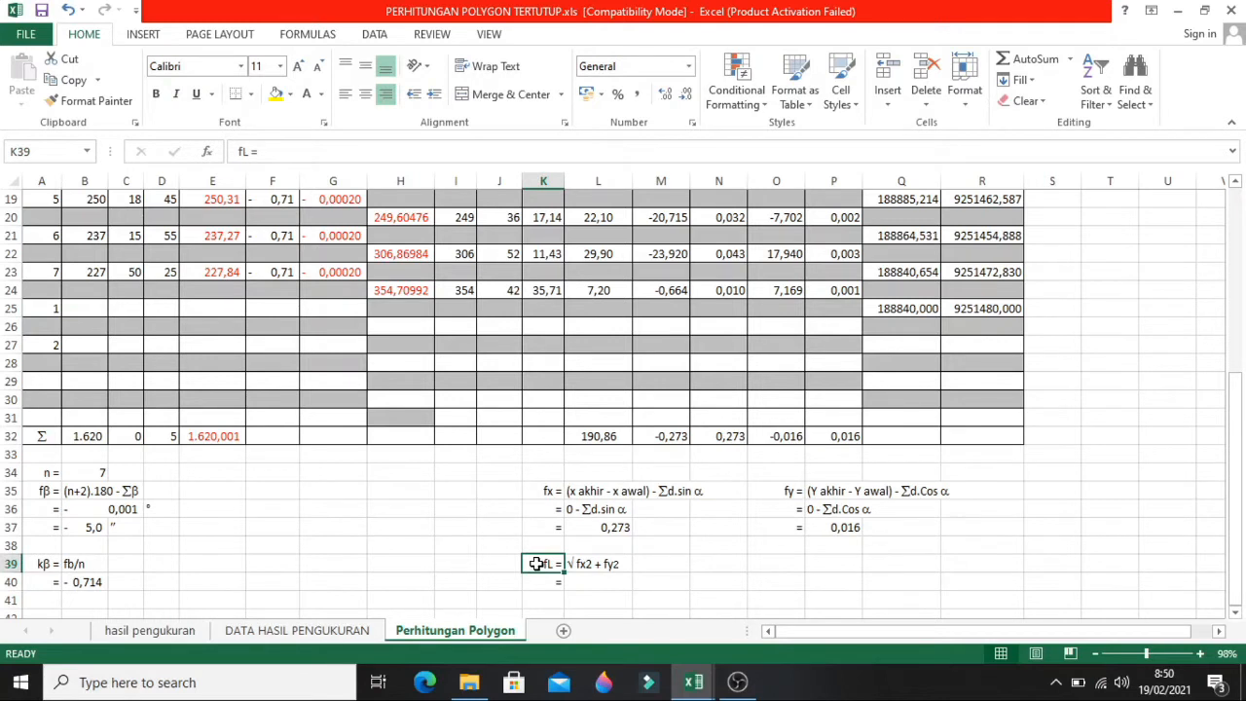
{"action": "left_click", "coordinate": [589, 581]}
{"action": "left_click", "coordinate": [579, 565]}
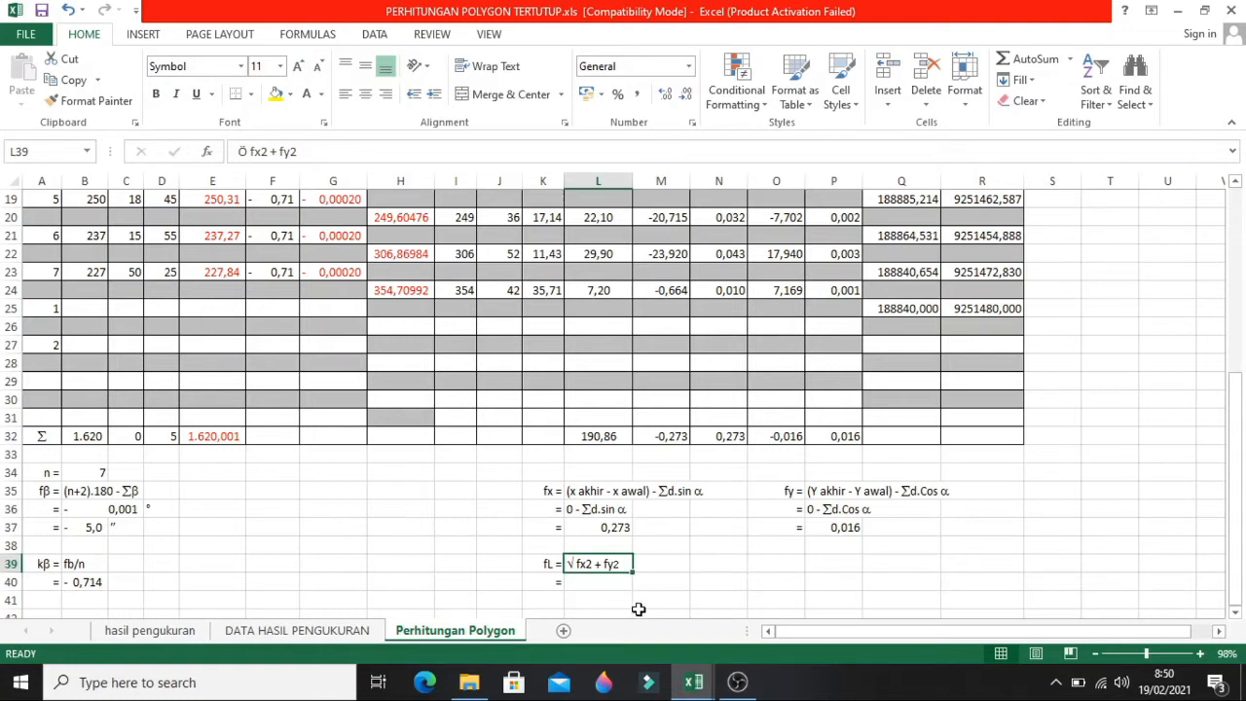
- Calculate the square of fx in M37 with the formula =L37^2
{"action": "left_click", "coordinate": [647, 579]}
{"action": "left_click", "coordinate": [605, 525]}
{"action": "left_click", "coordinate": [656, 545]}
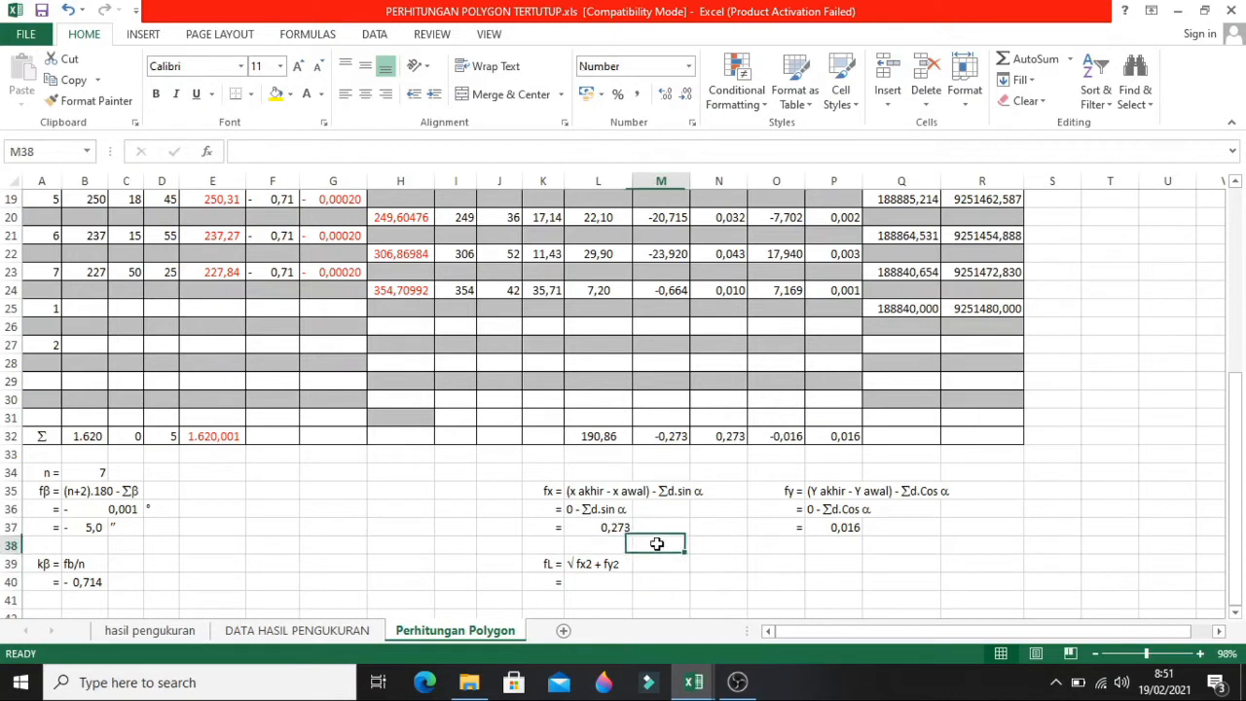
{"action": "left_click", "coordinate": [658, 529]}
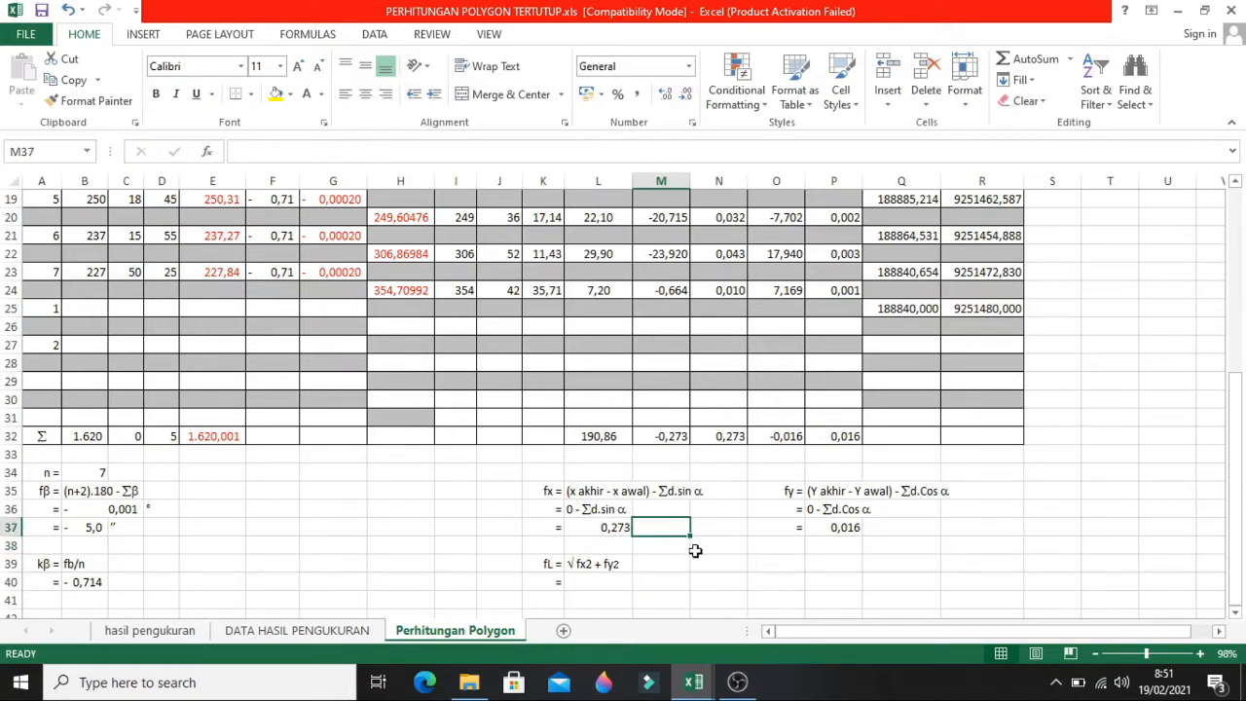
{"action": "type", "text": "="}
{"action": "left_click", "coordinate": [607, 527]}
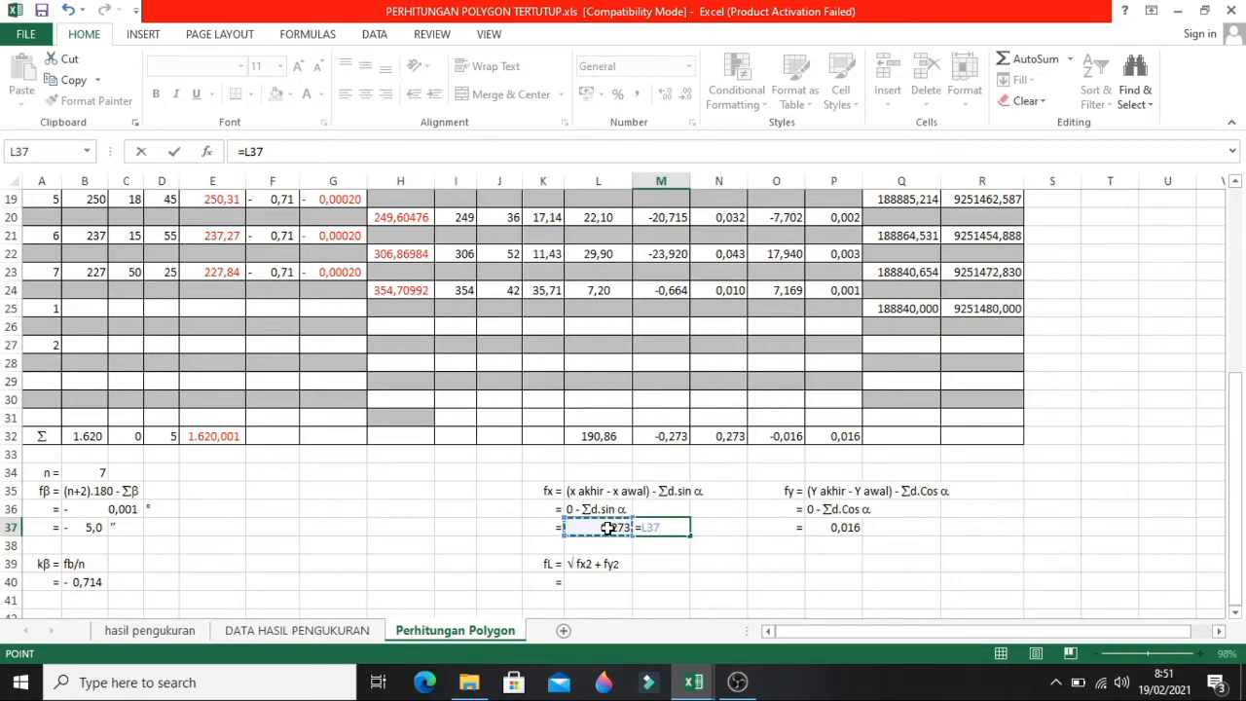
{"action": "type", "text": "^2"}
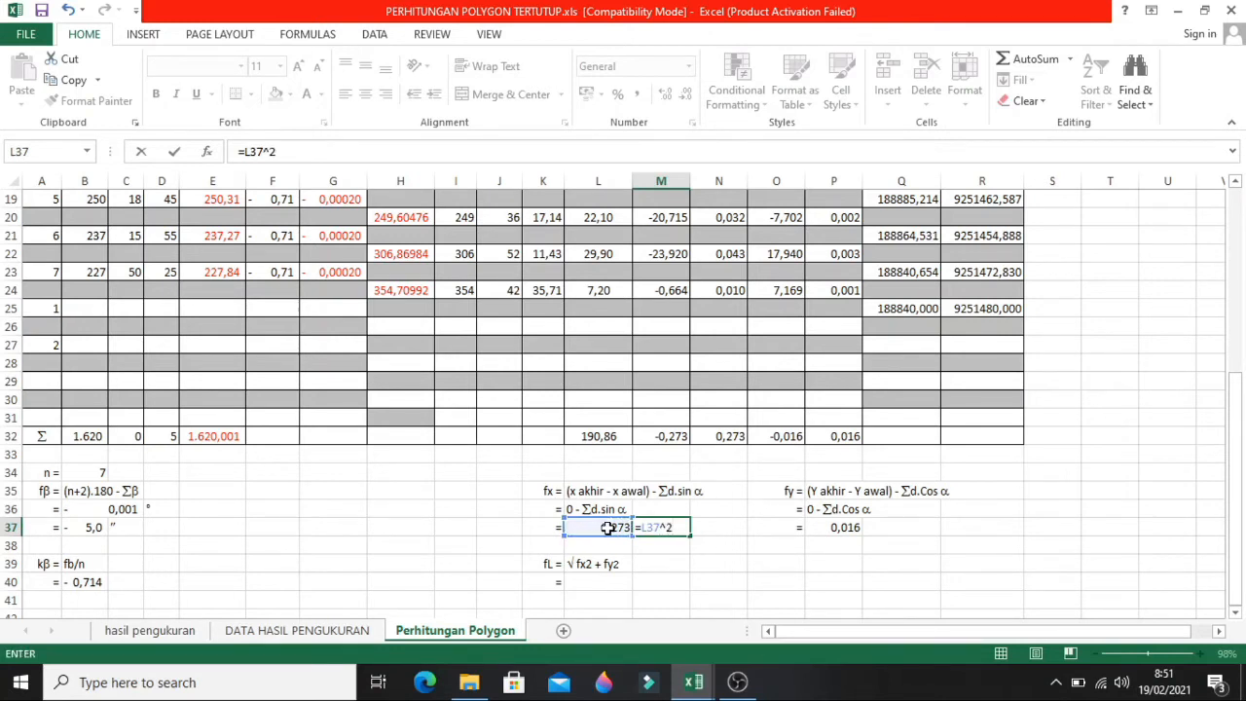
{"action": "key", "text": "Return"}
- Calculate the square of fy in Q37 with the formula =P37^2
{"action": "left_click", "coordinate": [882, 523]}
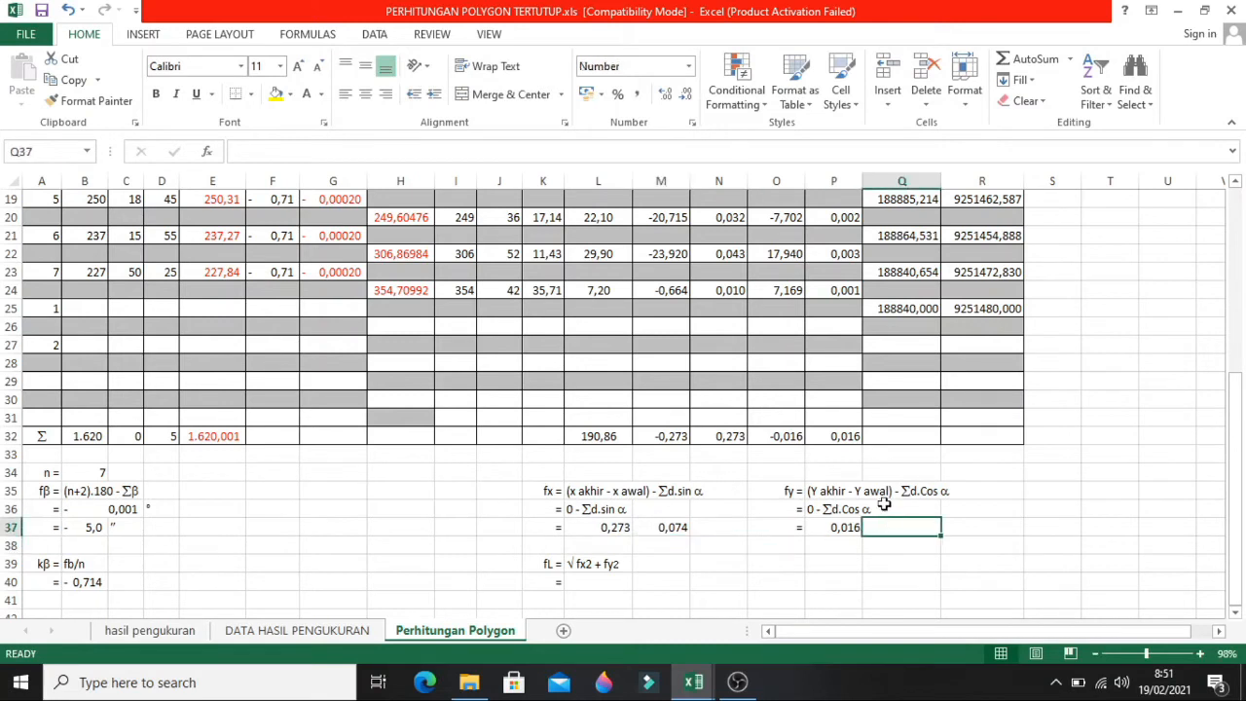
{"action": "type", "text": "="}
{"action": "key", "text": "Left"}
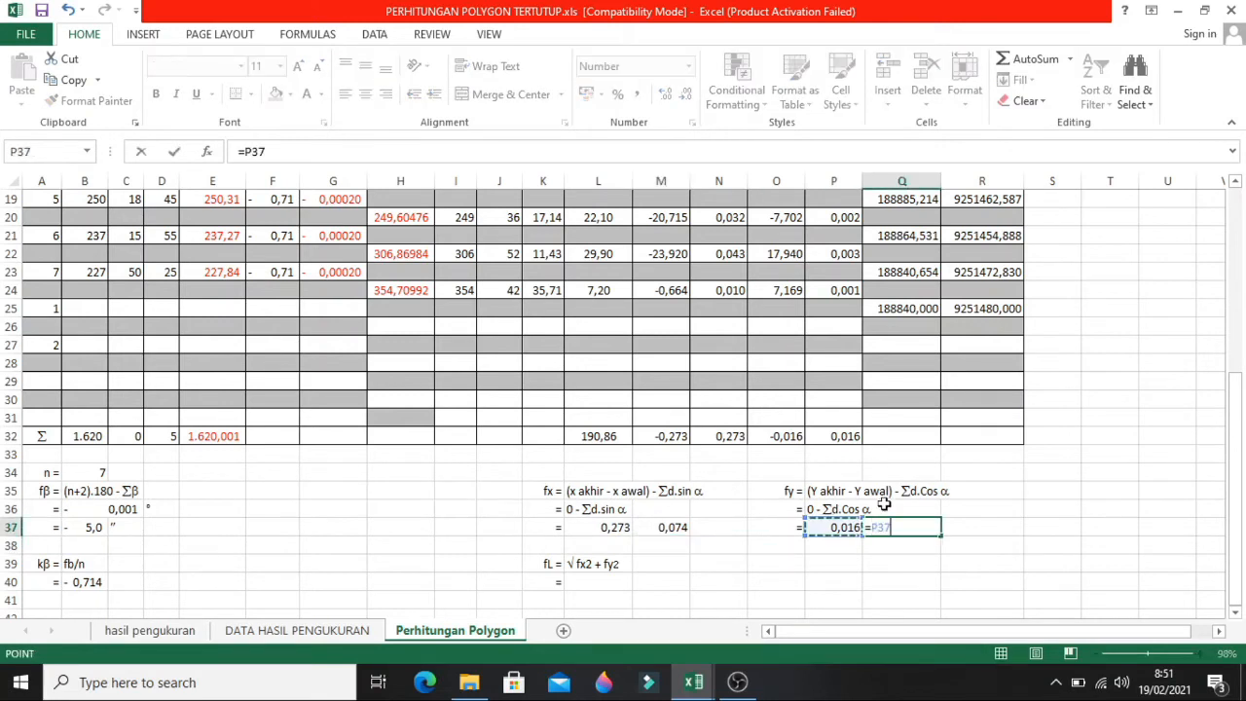
{"action": "type", "text": "^2"}
{"action": "key", "text": "Return"}
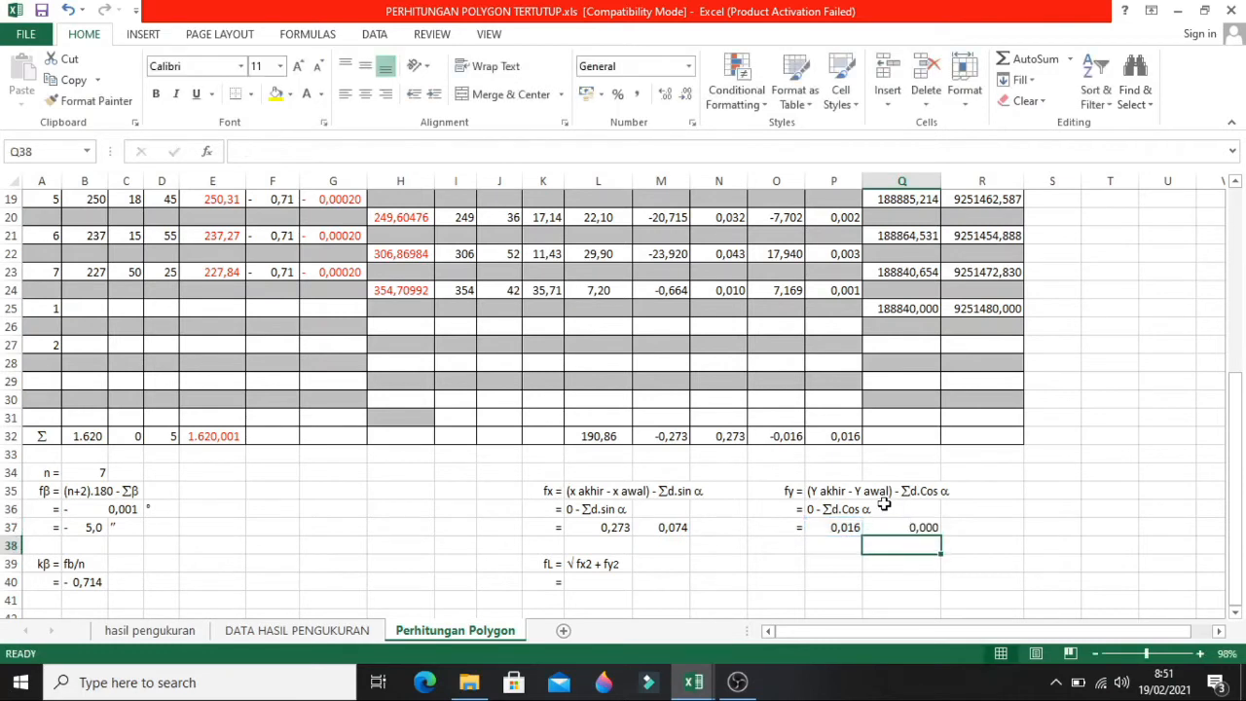
- Check the squared fy formula in Q37 and extend its number display to six decimal places
{"action": "left_click", "coordinate": [922, 531]}
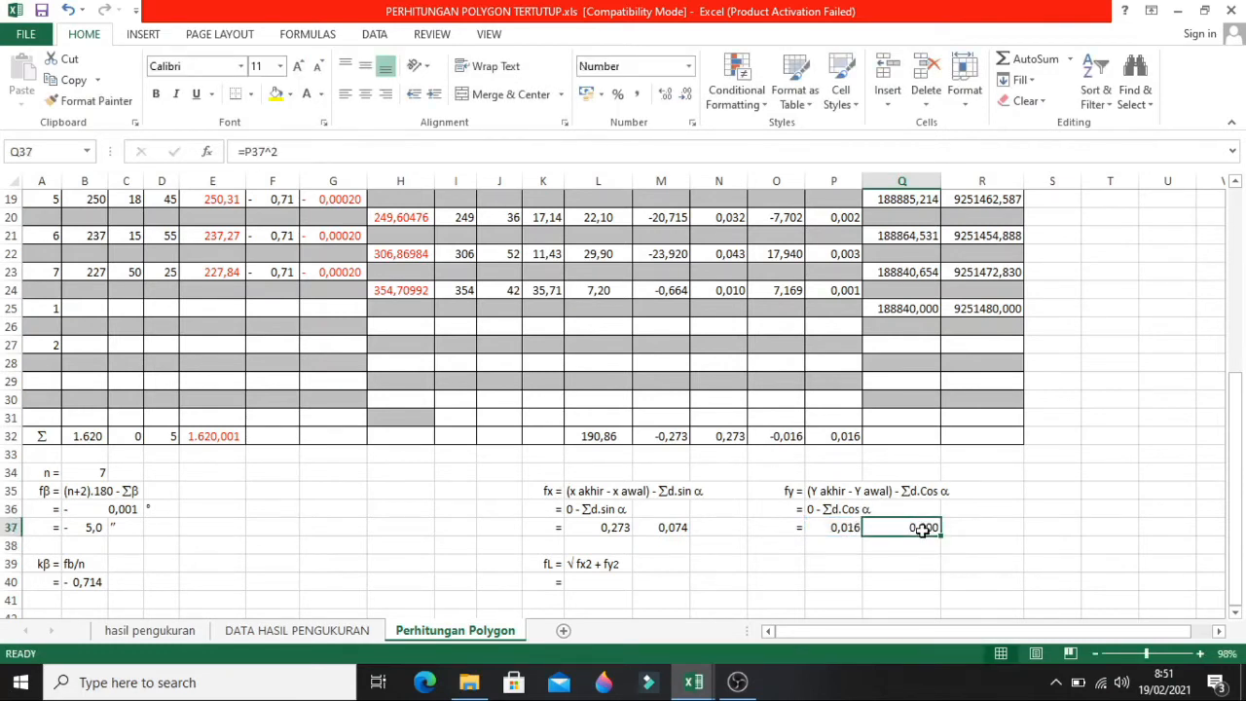
{"action": "left_click", "coordinate": [314, 156]}
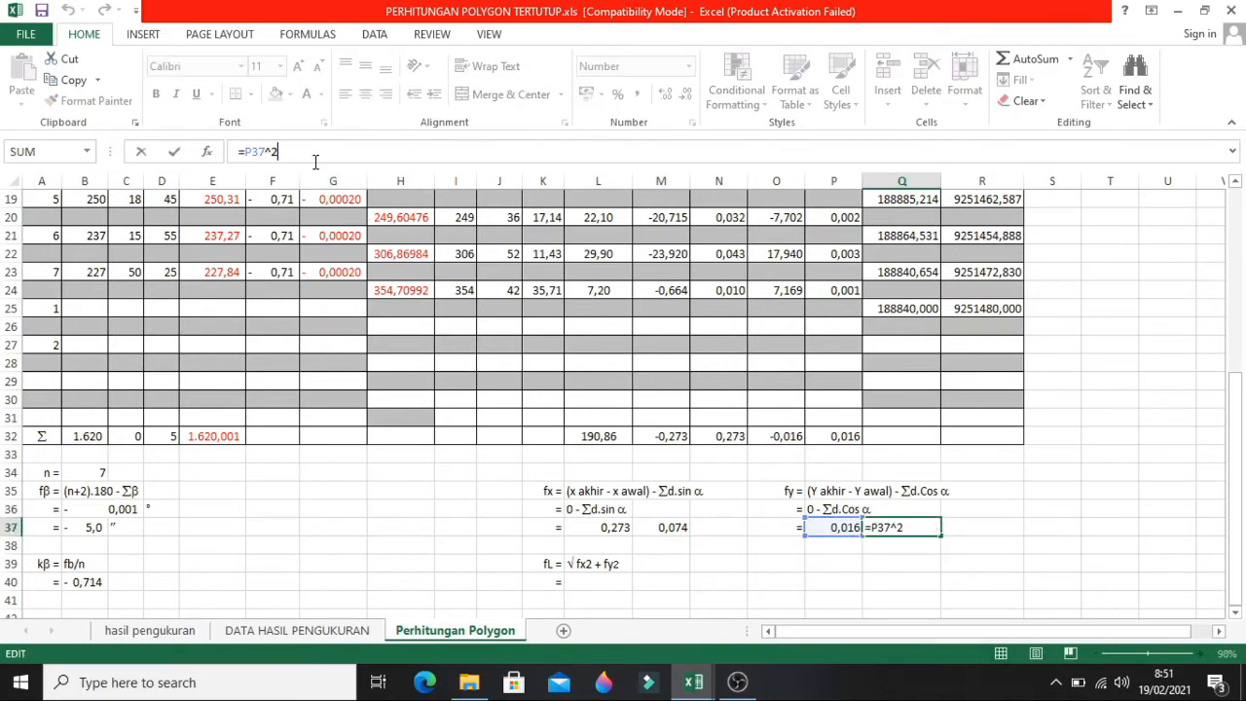
{"action": "left_click", "coordinate": [778, 531]}
{"action": "left_click", "coordinate": [905, 526]}
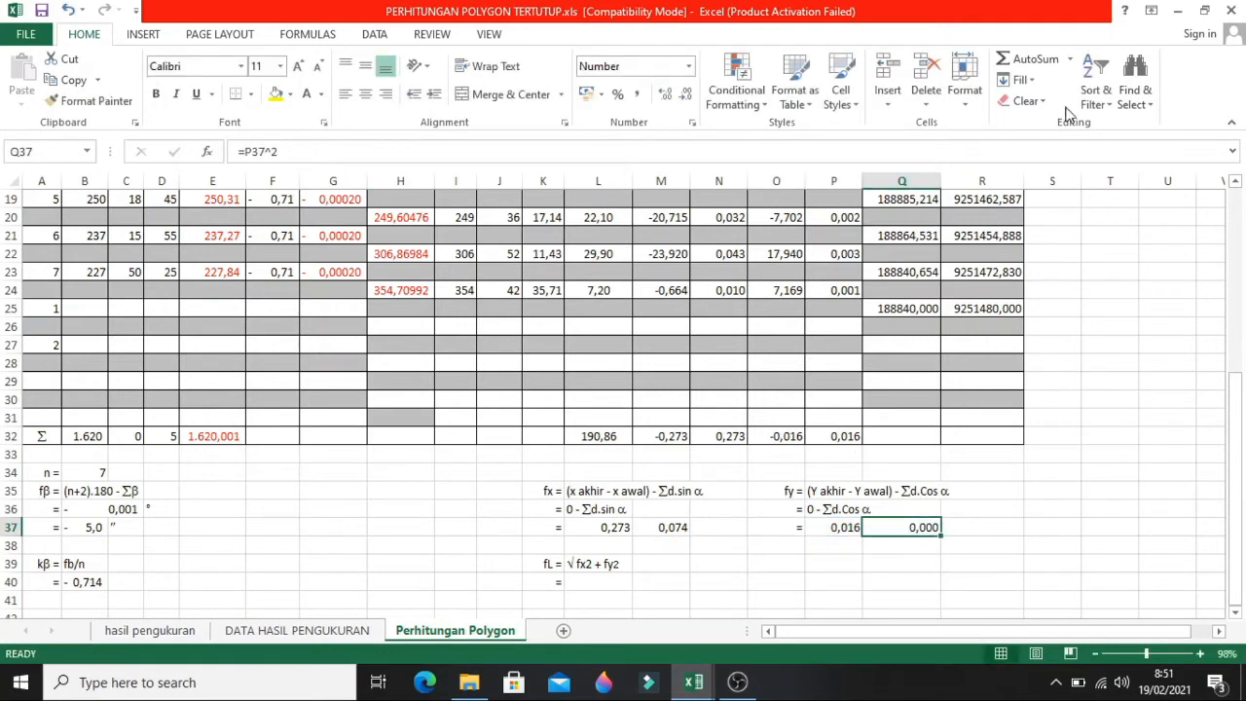
{"action": "left_click", "coordinate": [664, 94]}
{"action": "left_click", "coordinate": [664, 94]}
{"action": "left_click", "coordinate": [664, 95]}
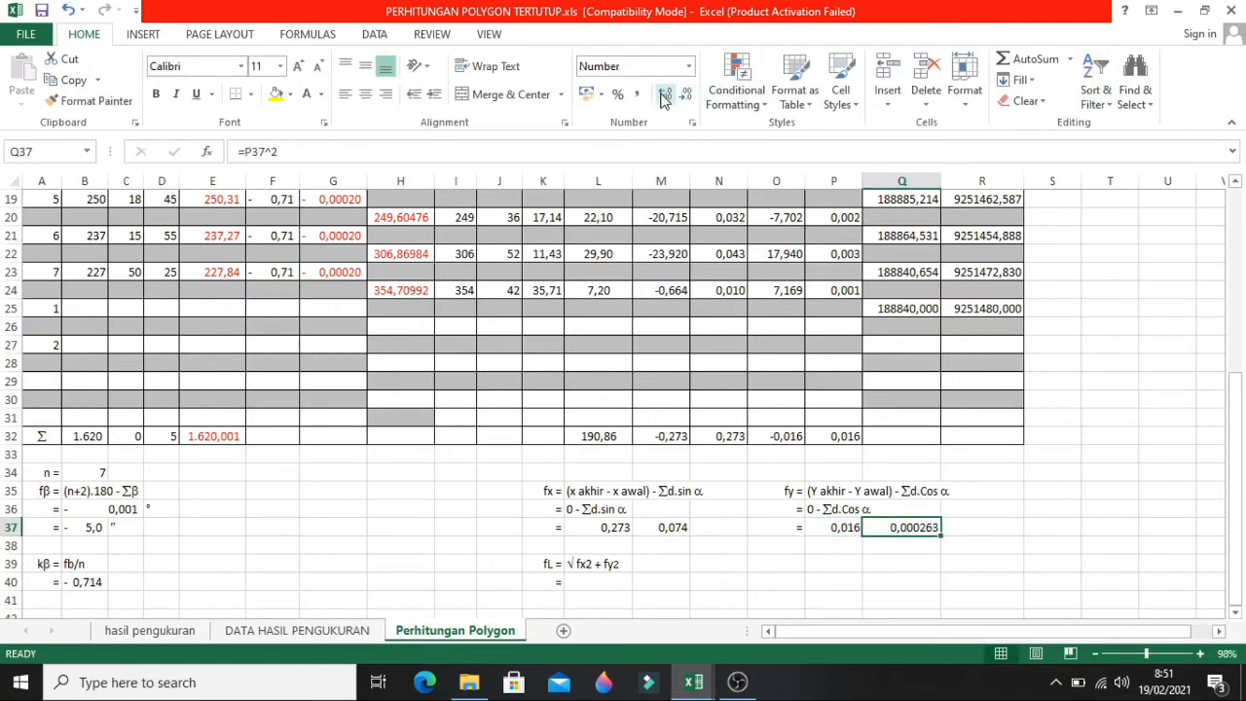
{"action": "left_click", "coordinate": [833, 599]}
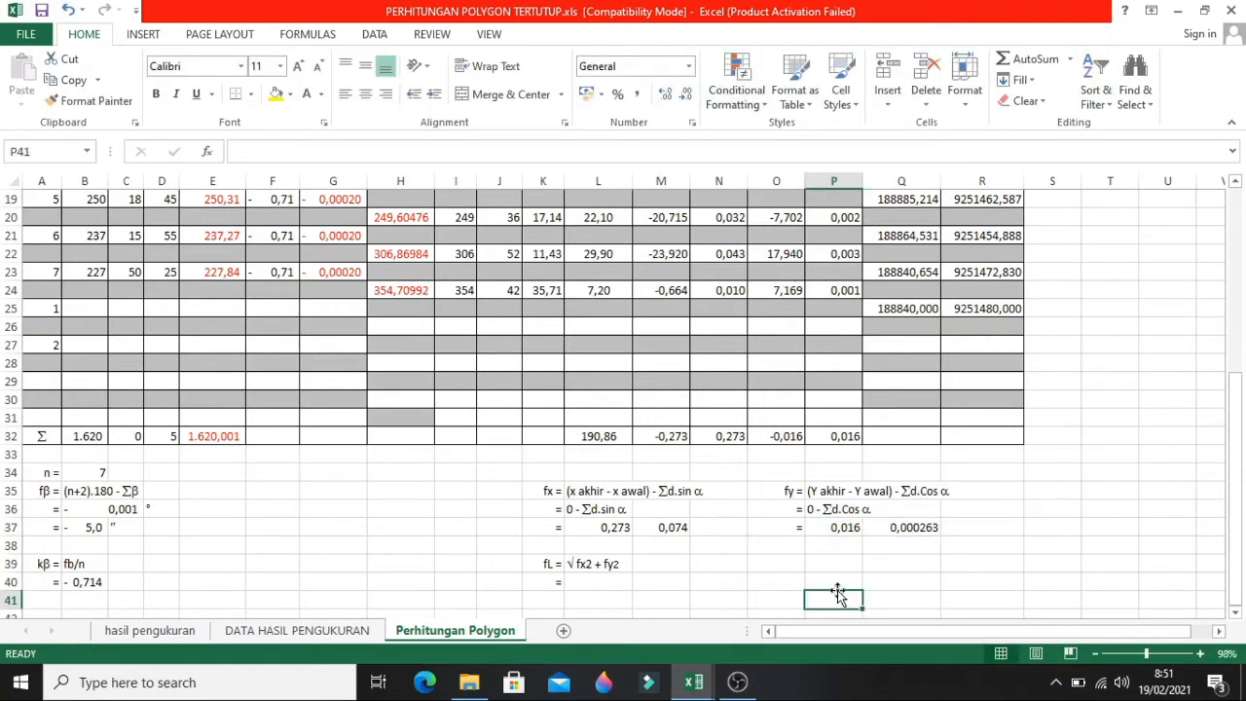
- Add the squared fx and fy values in M39 with the formula =M37+Q37
{"action": "left_click", "coordinate": [670, 561]}
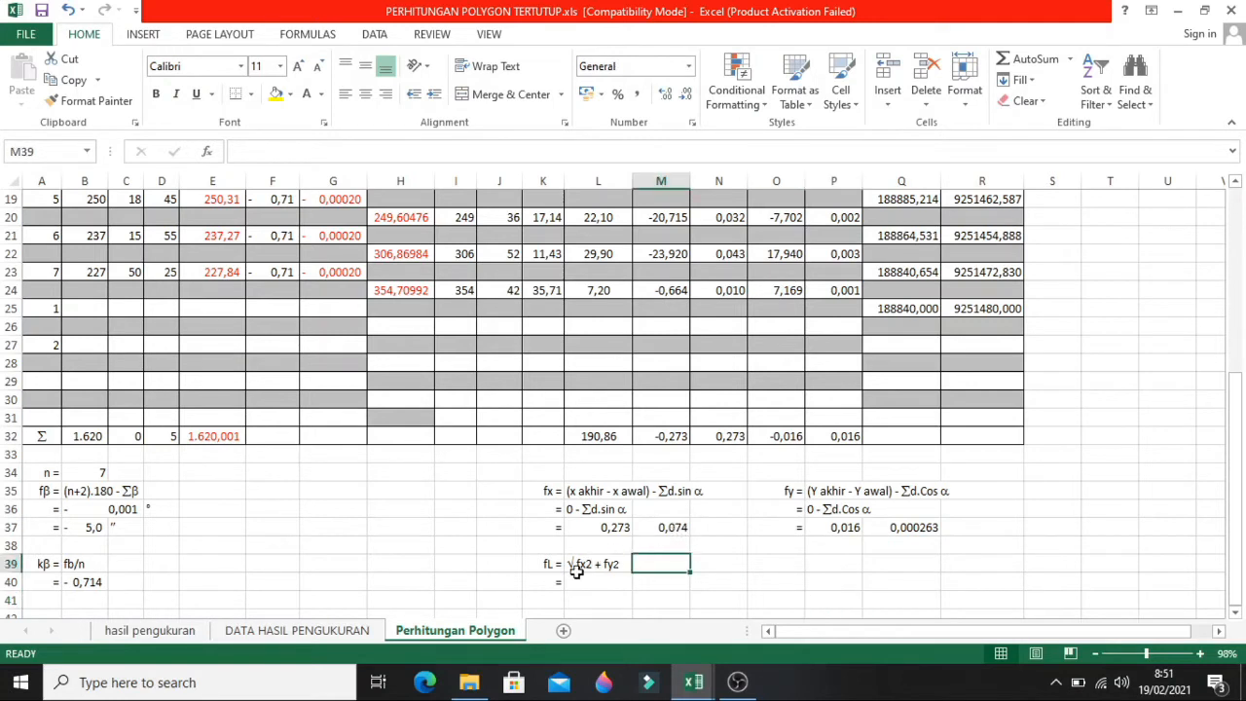
{"action": "type", "text": "="}
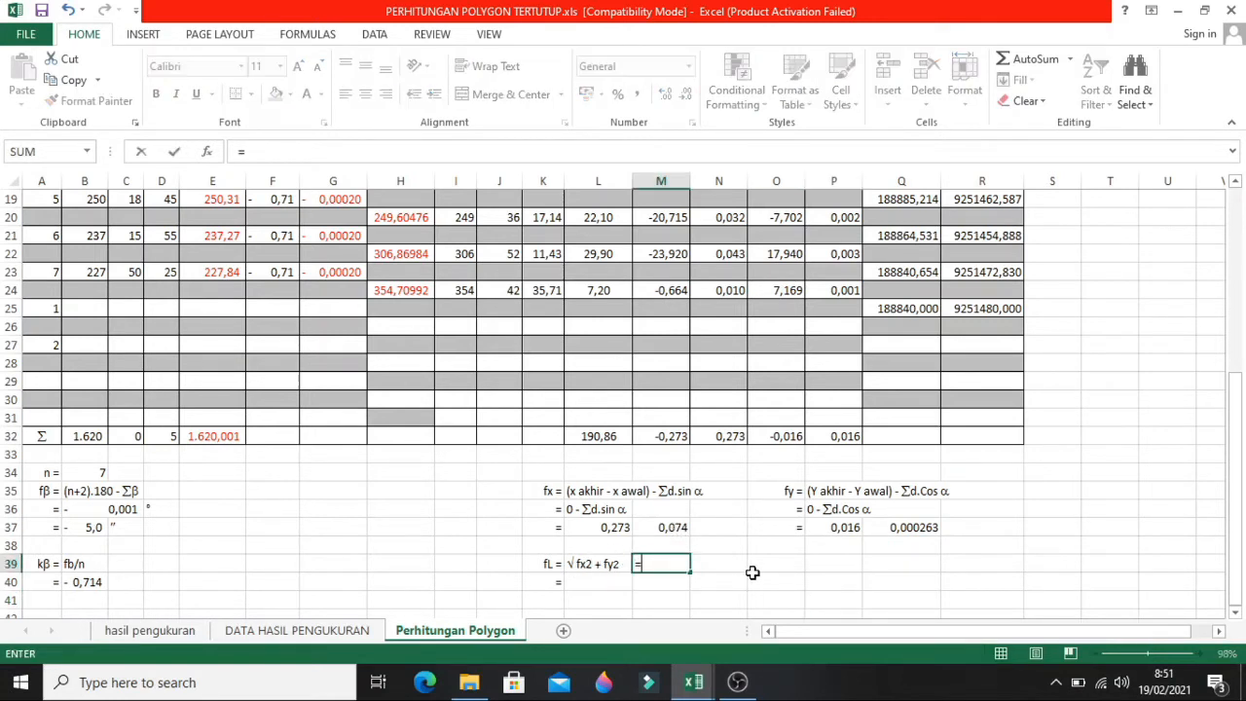
{"action": "left_click", "coordinate": [681, 525]}
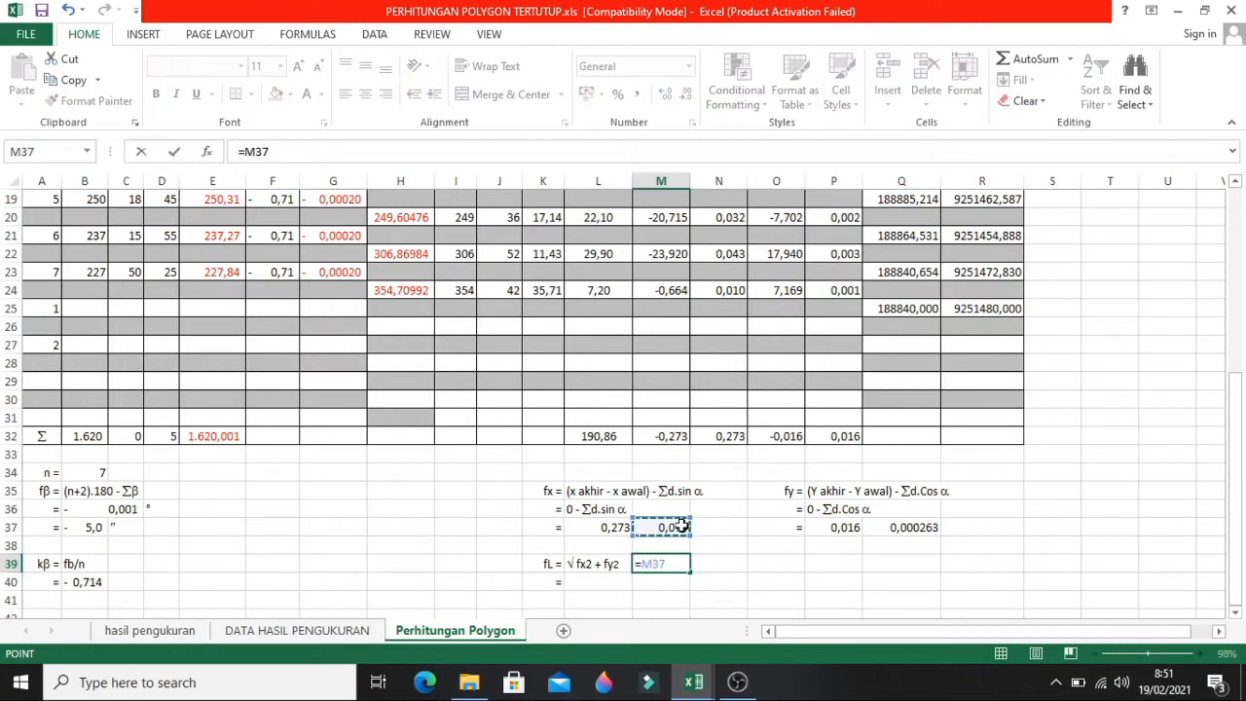
{"action": "type", "text": "+"}
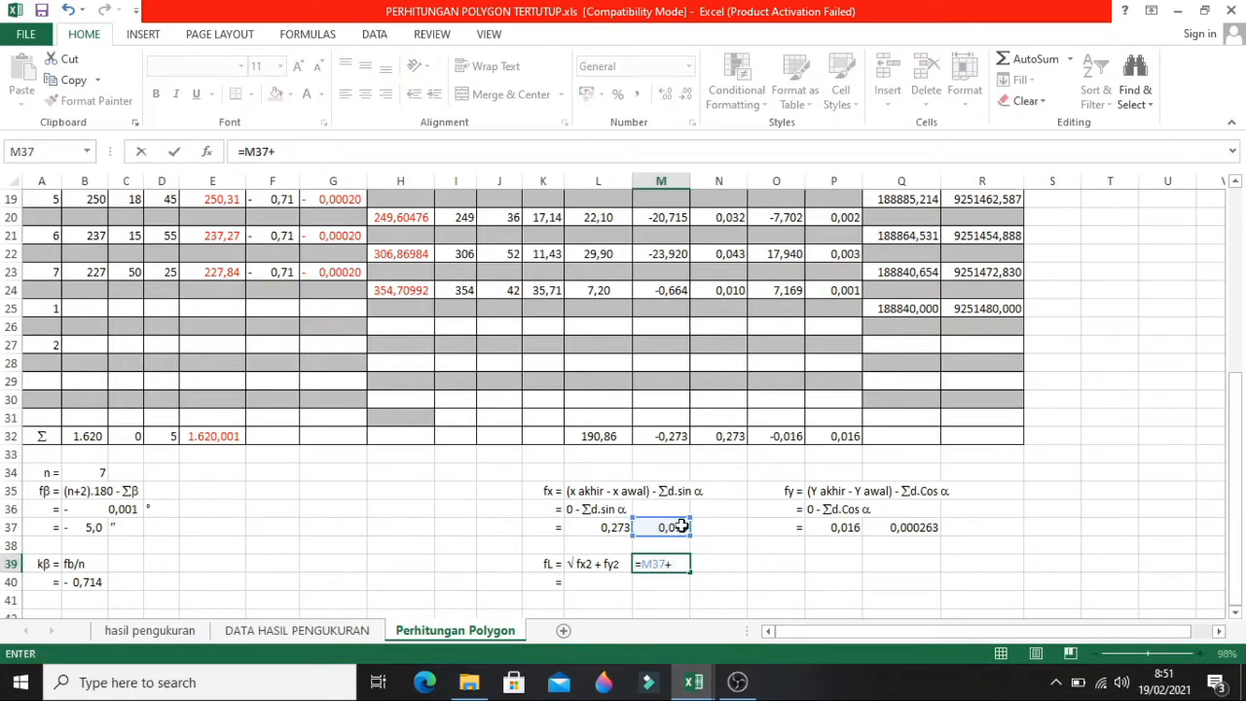
{"action": "left_click", "coordinate": [924, 527]}
{"action": "key", "text": "Return"}
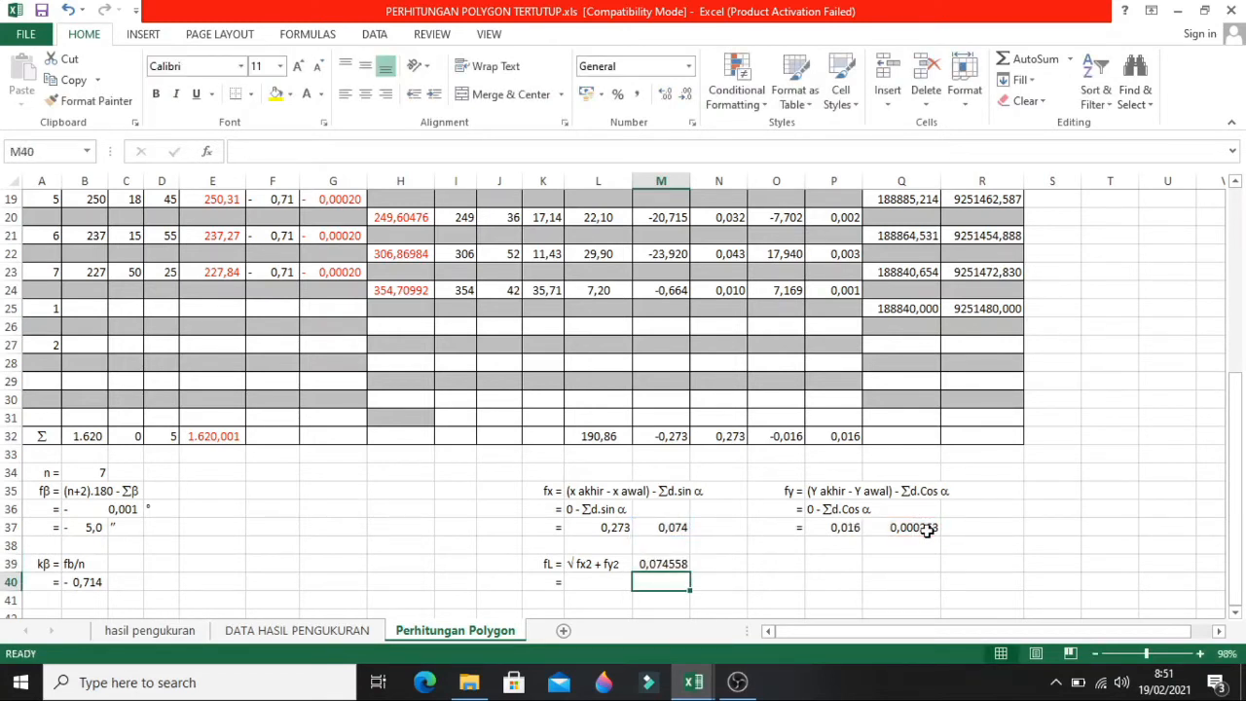
{"action": "left_click", "coordinate": [770, 579]}
- Calculate the linear closure error fL in L40 with the formula =SQRT(M39)
{"action": "scroll", "coordinate": [769, 576], "scroll_direction": "down", "scroll_amount": 1}
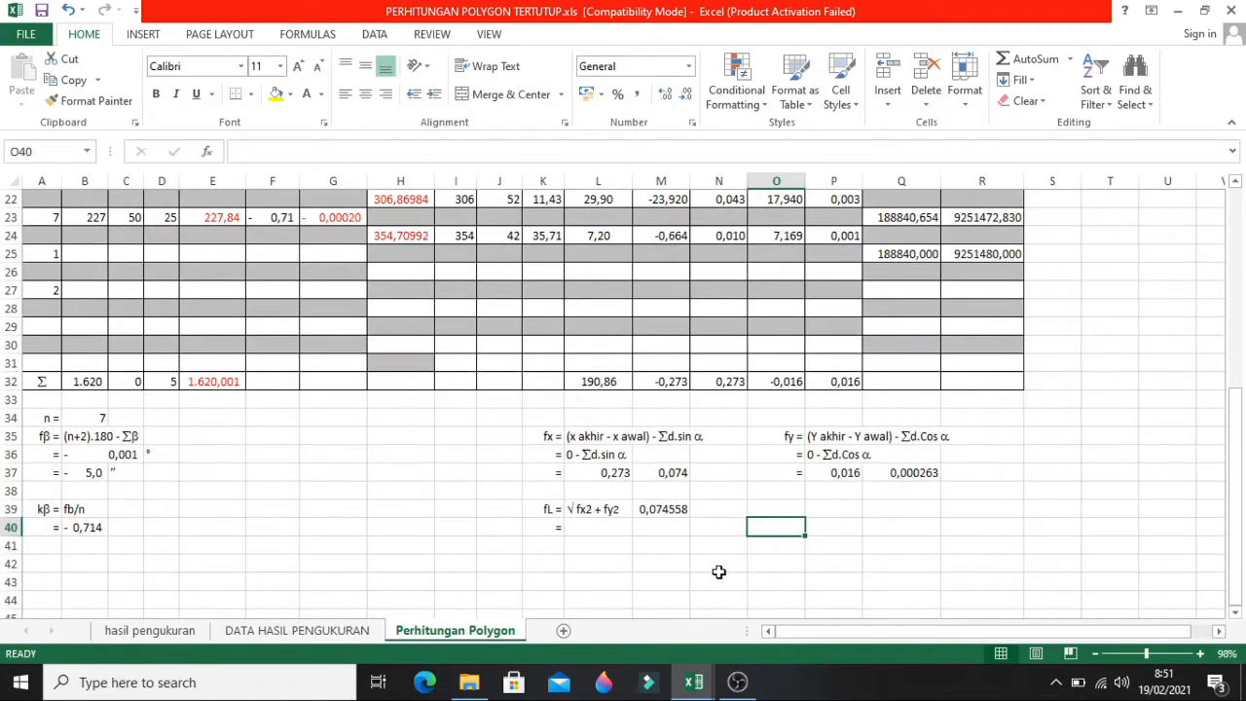
{"action": "left_click", "coordinate": [599, 527]}
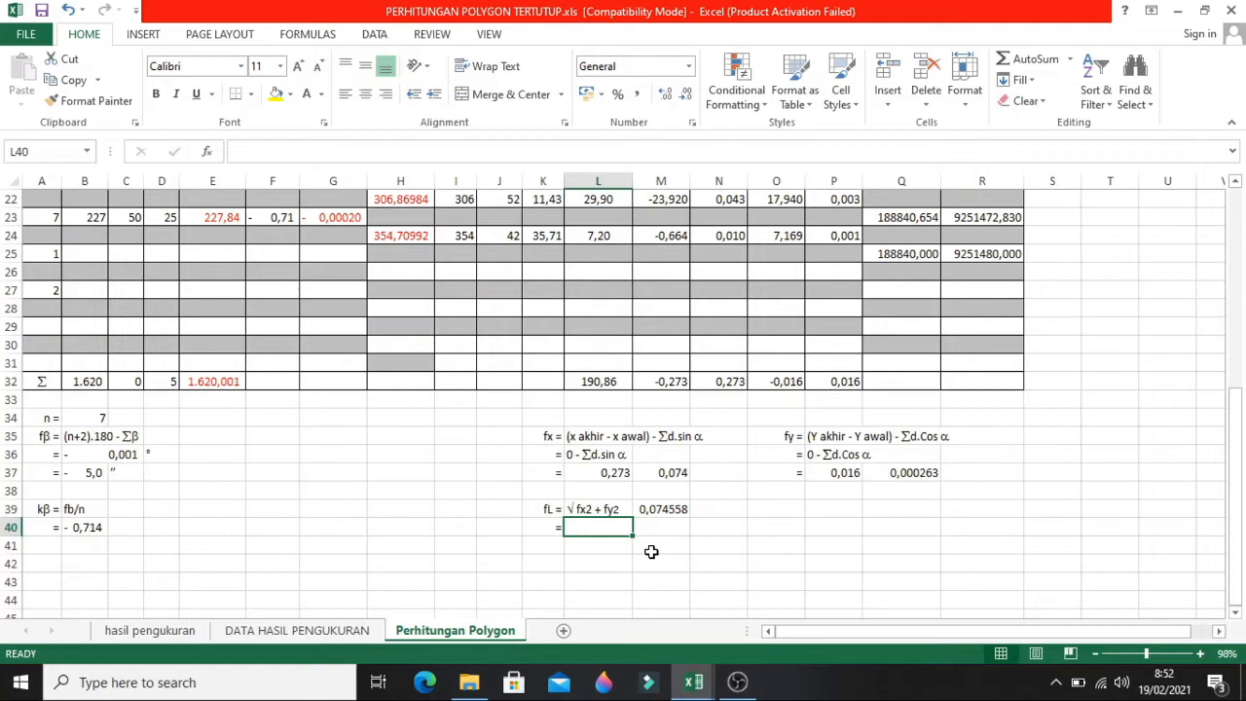
{"action": "type", "text": "="}
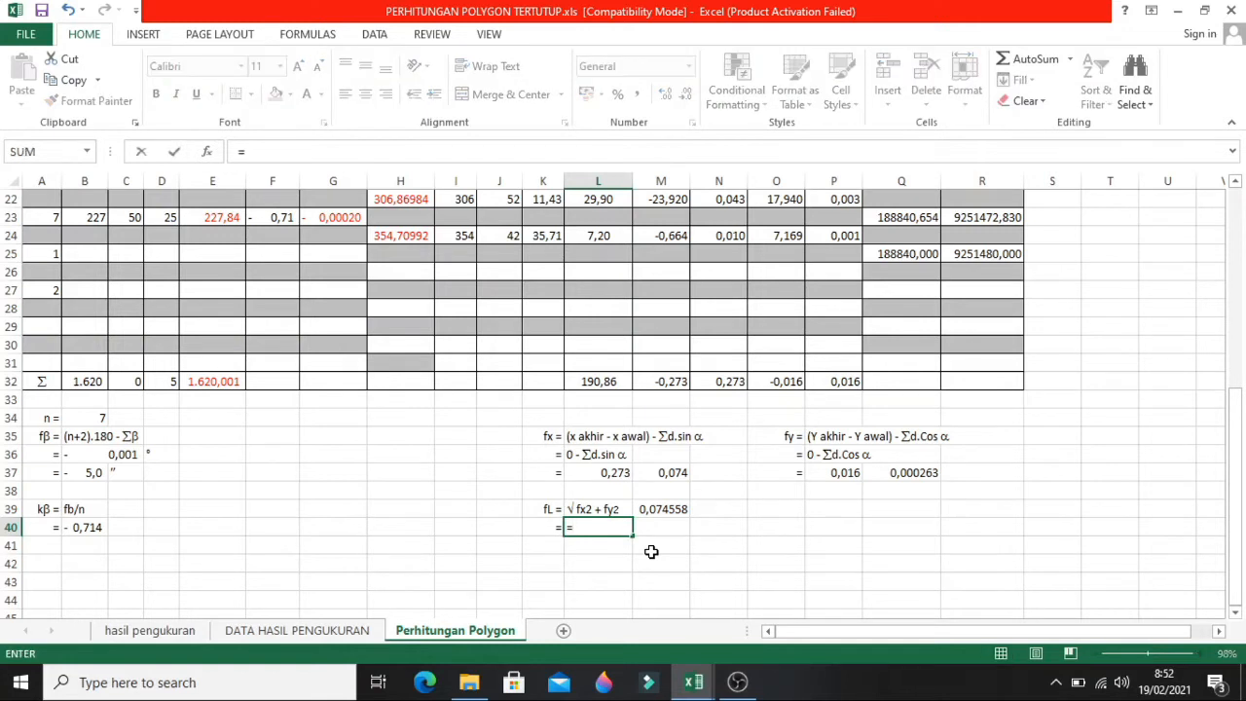
{"action": "type", "text": "S"}
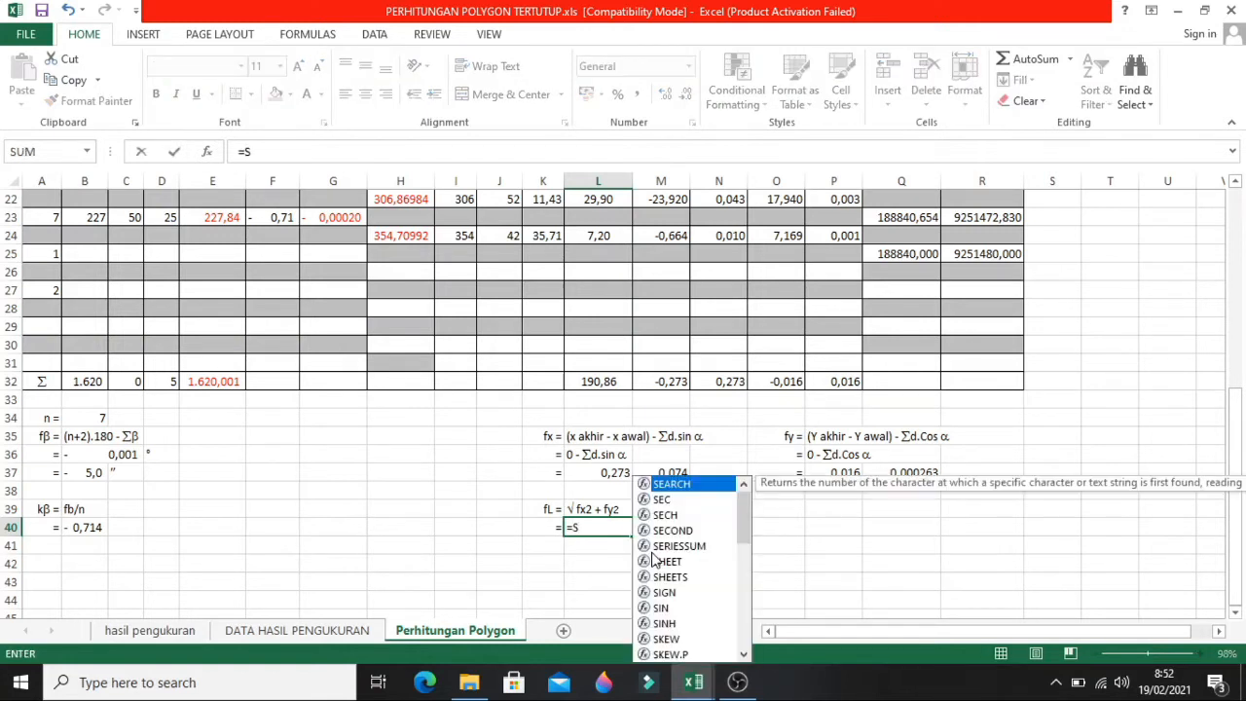
{"action": "type", "text": "D"}
{"action": "key", "text": "BackSpace"}
{"action": "type", "text": "Q"}
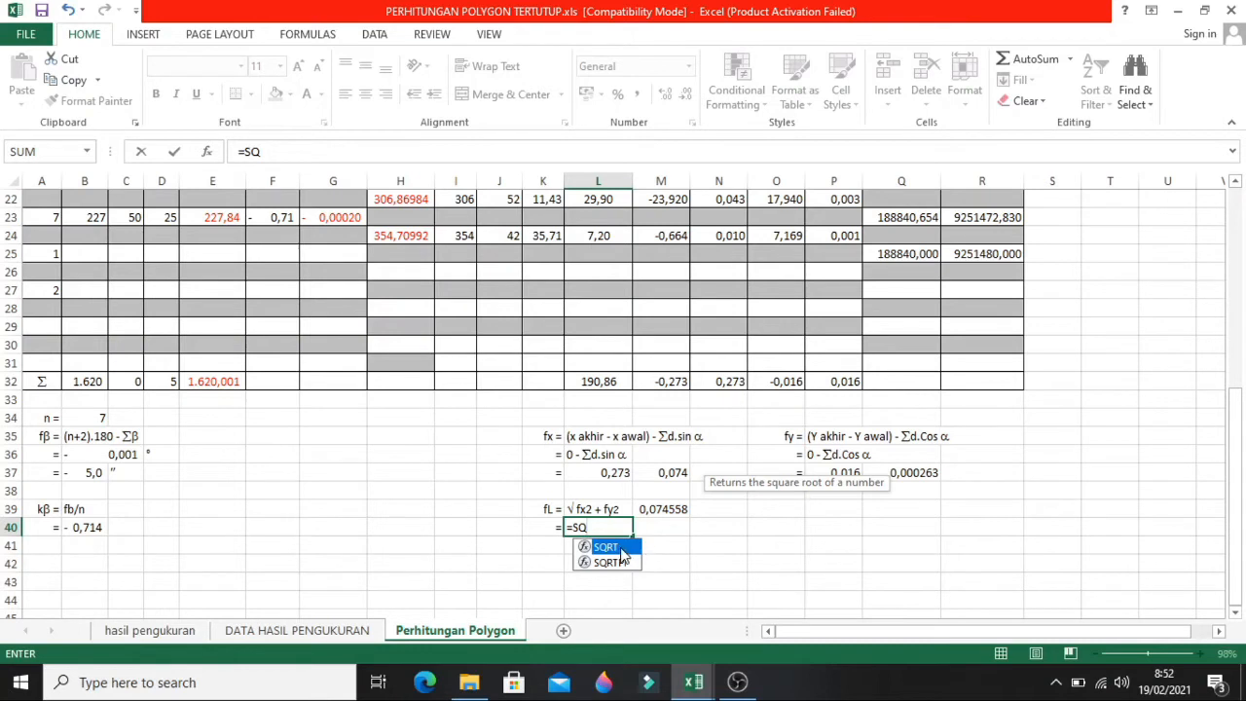
{"action": "double_click", "coordinate": [620, 549]}
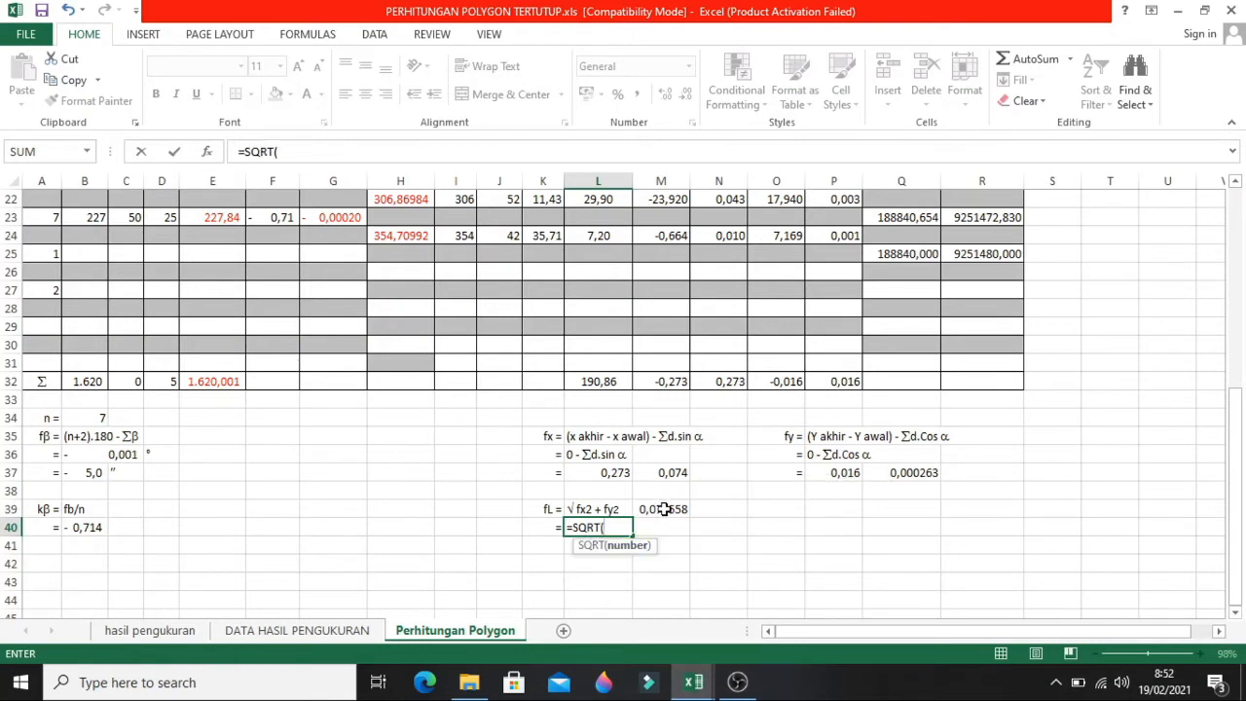
{"action": "left_click", "coordinate": [663, 509]}
{"action": "type", "text": ")"}
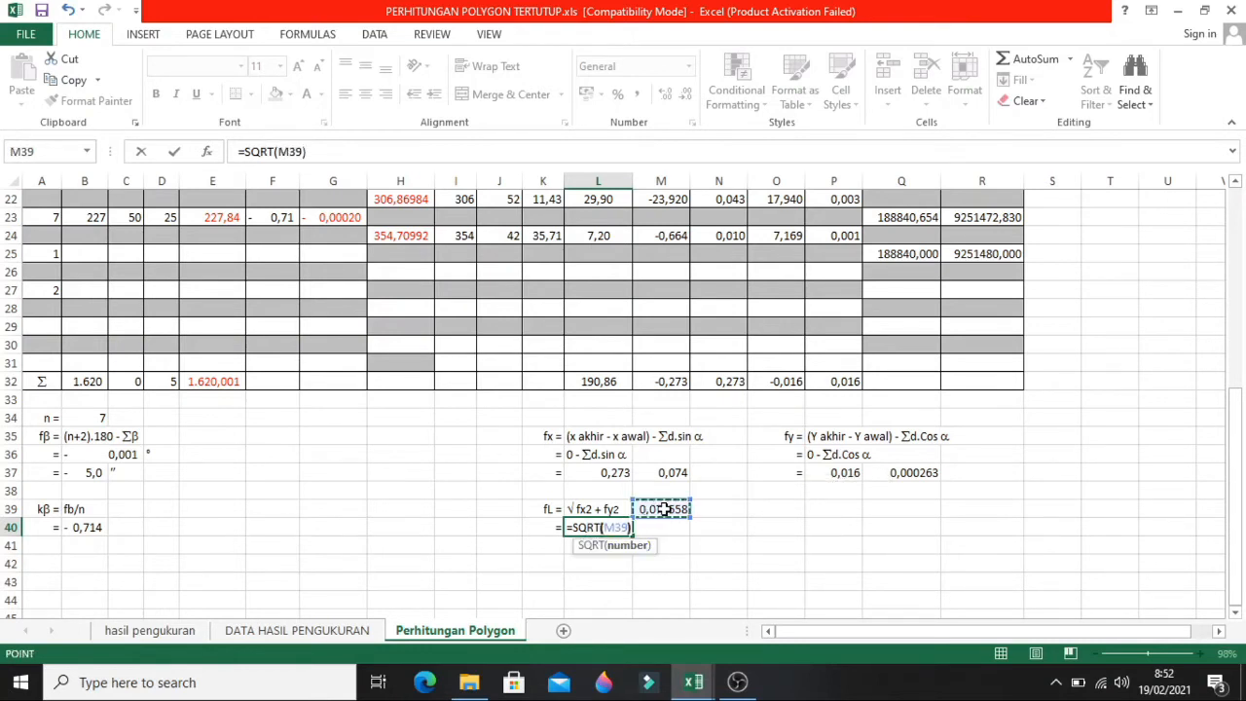
{"action": "key", "text": "Return"}
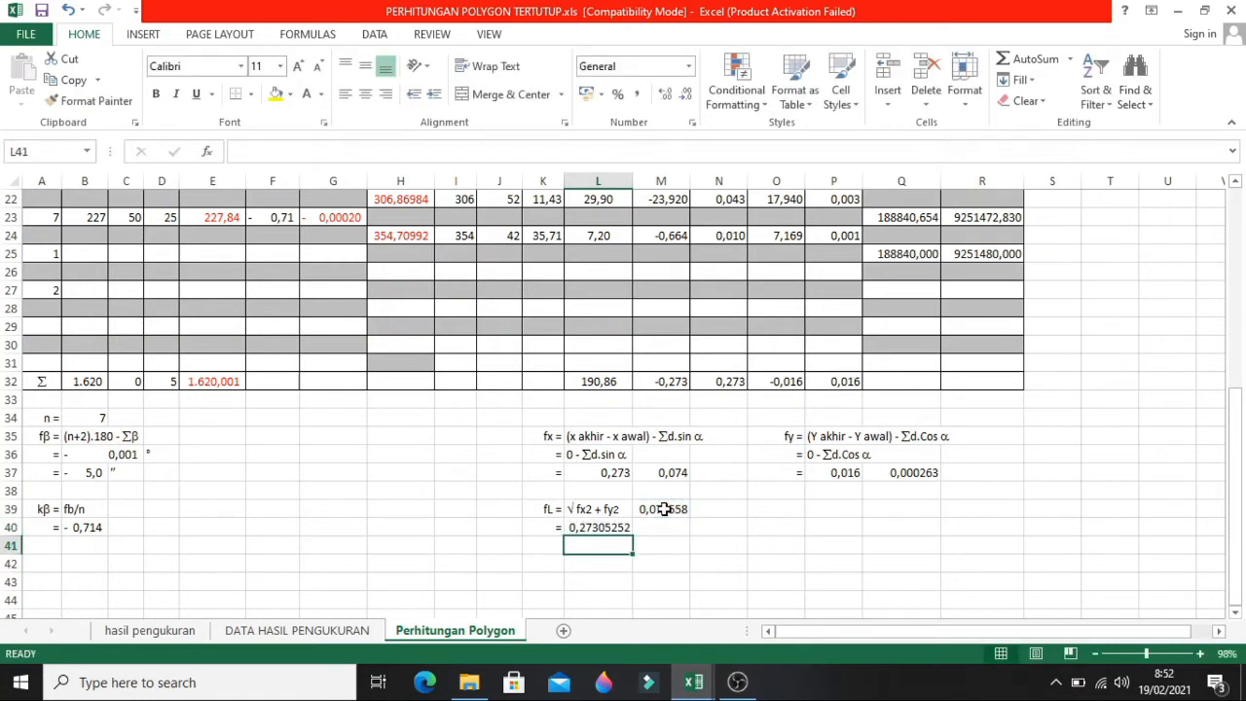
{"action": "left_click", "coordinate": [619, 531]}
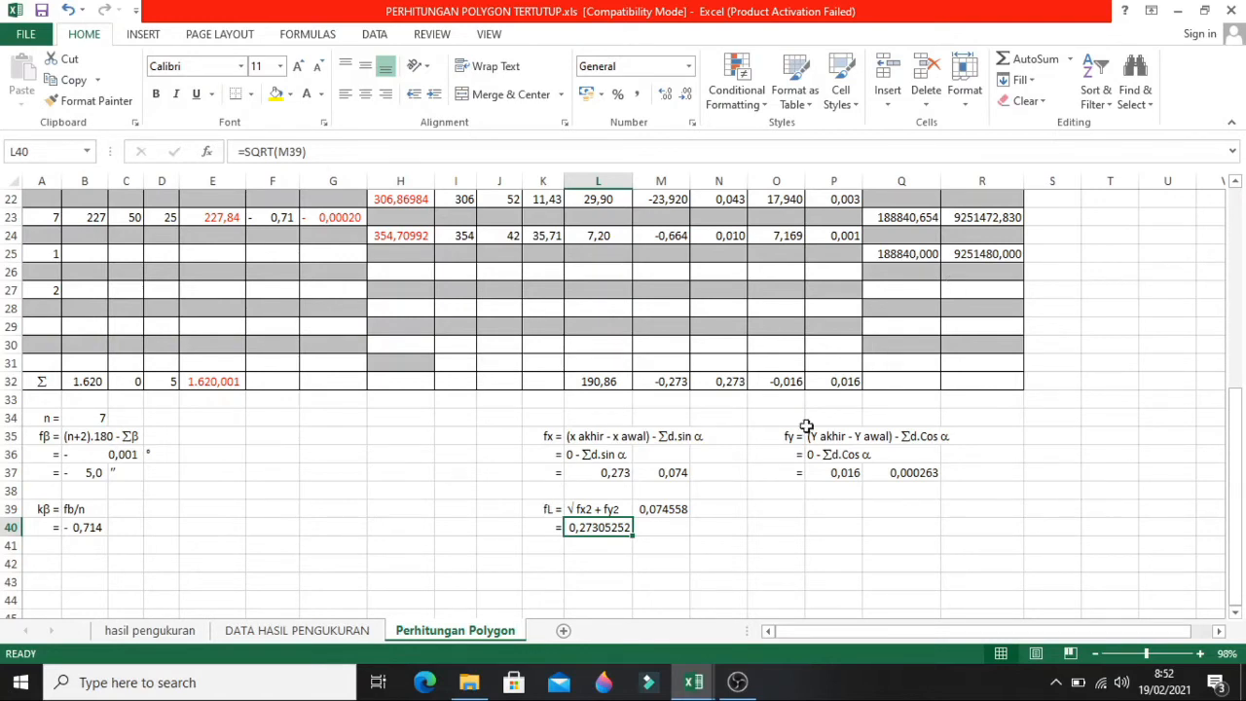
- Compare the fx correction in L37 with the fy correction in P37 and review their formulas
{"action": "left_click", "coordinate": [759, 527]}
{"action": "scroll", "coordinate": [732, 487], "scroll_direction": "up", "scroll_amount": 1}
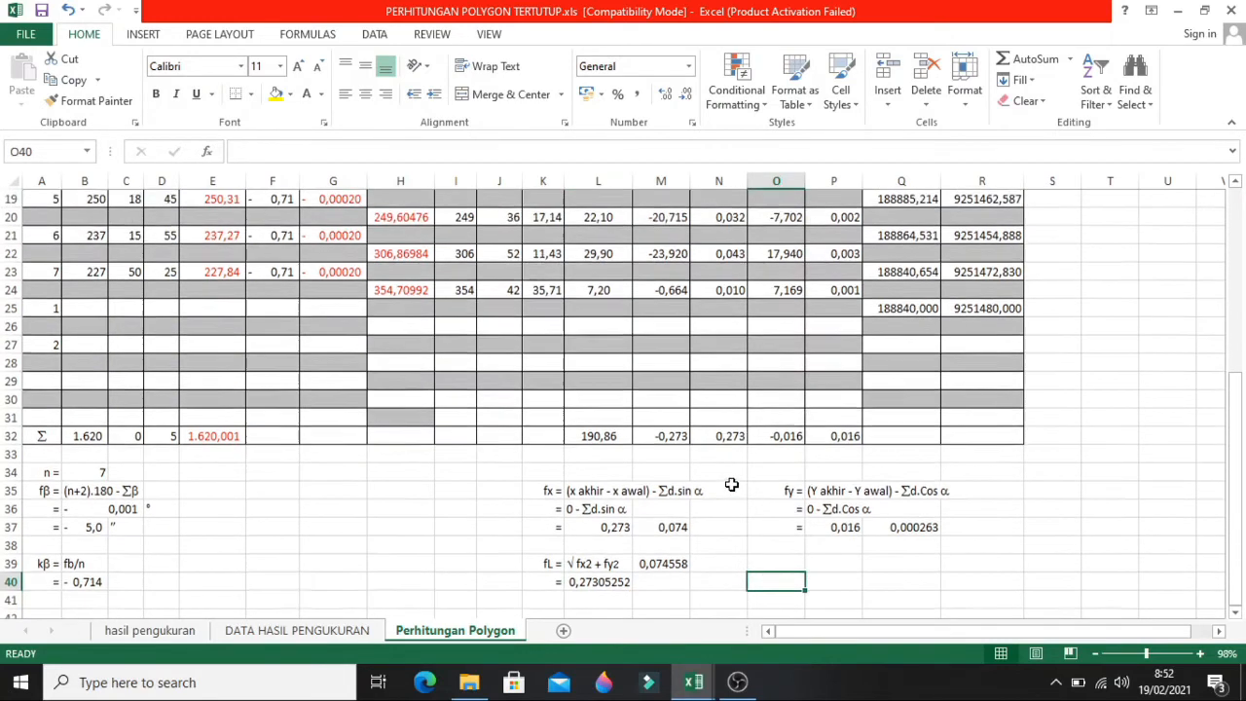
{"action": "left_click", "coordinate": [605, 530]}
{"action": "left_click", "coordinate": [843, 529]}
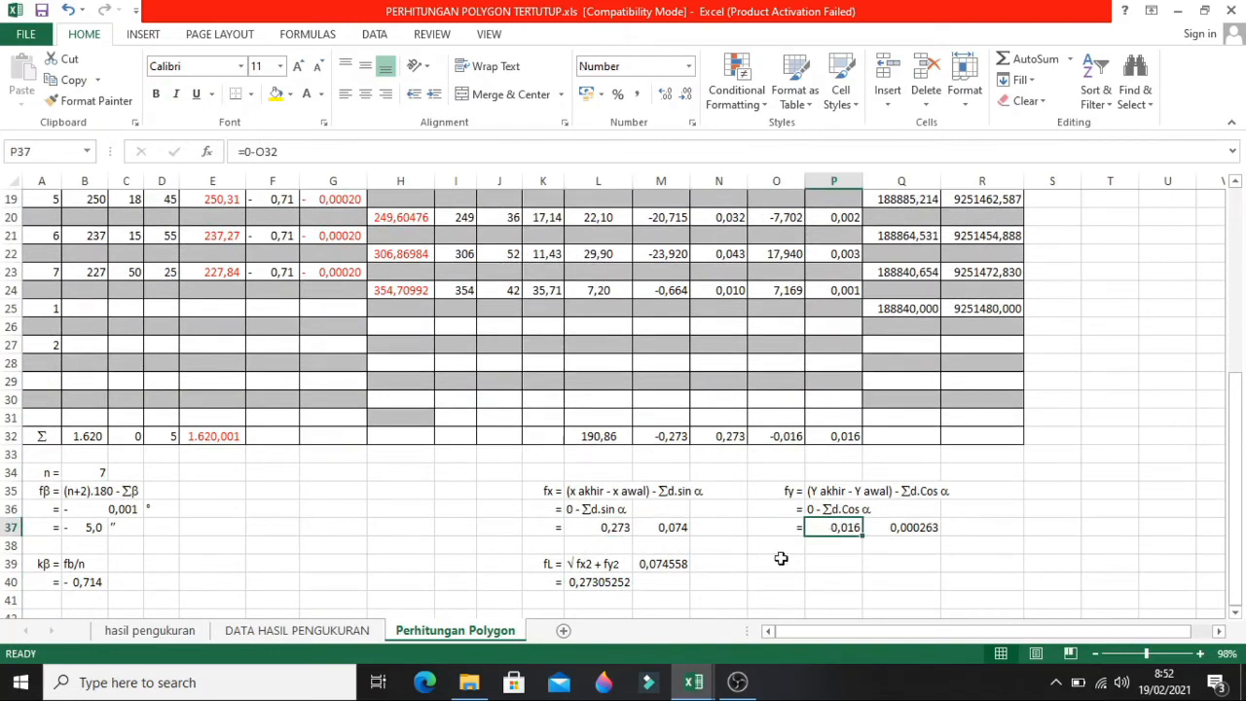
{"action": "left_click_drag", "start_coordinate": [780, 558], "coordinate": [766, 543]}
{"action": "left_click", "coordinate": [587, 530]}
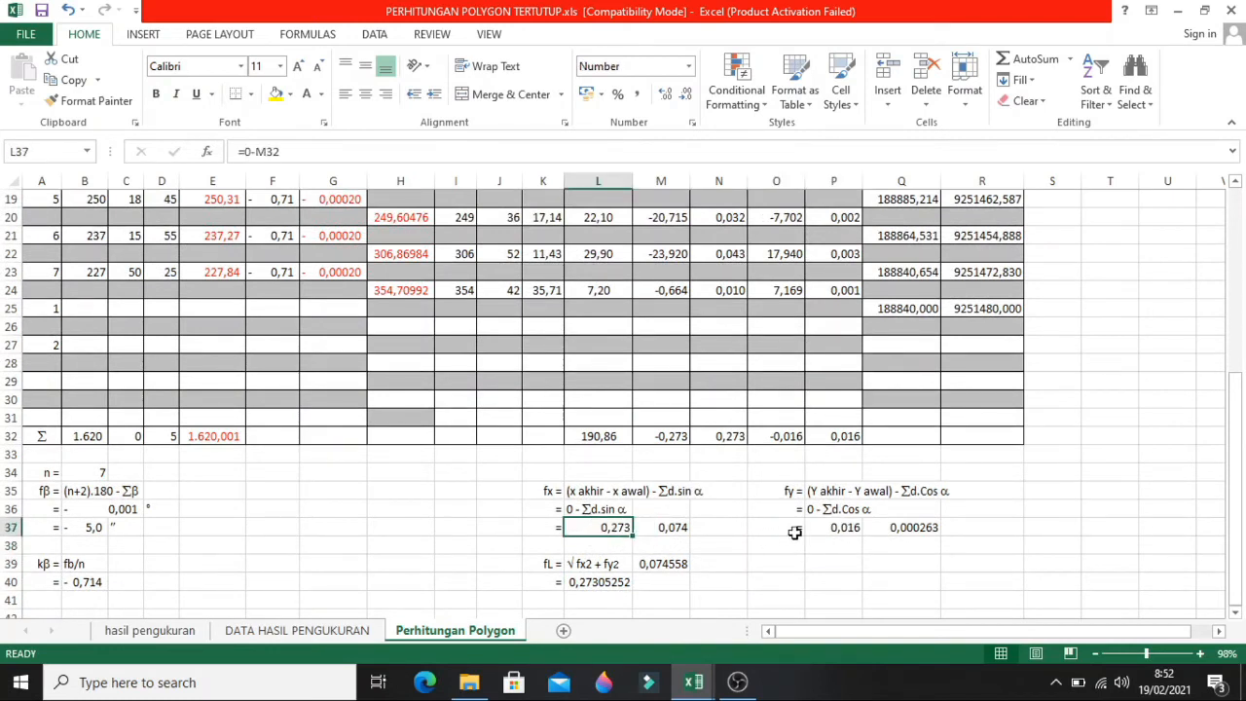
{"action": "left_click", "coordinate": [823, 529]}
{"action": "left_click", "coordinate": [601, 529]}
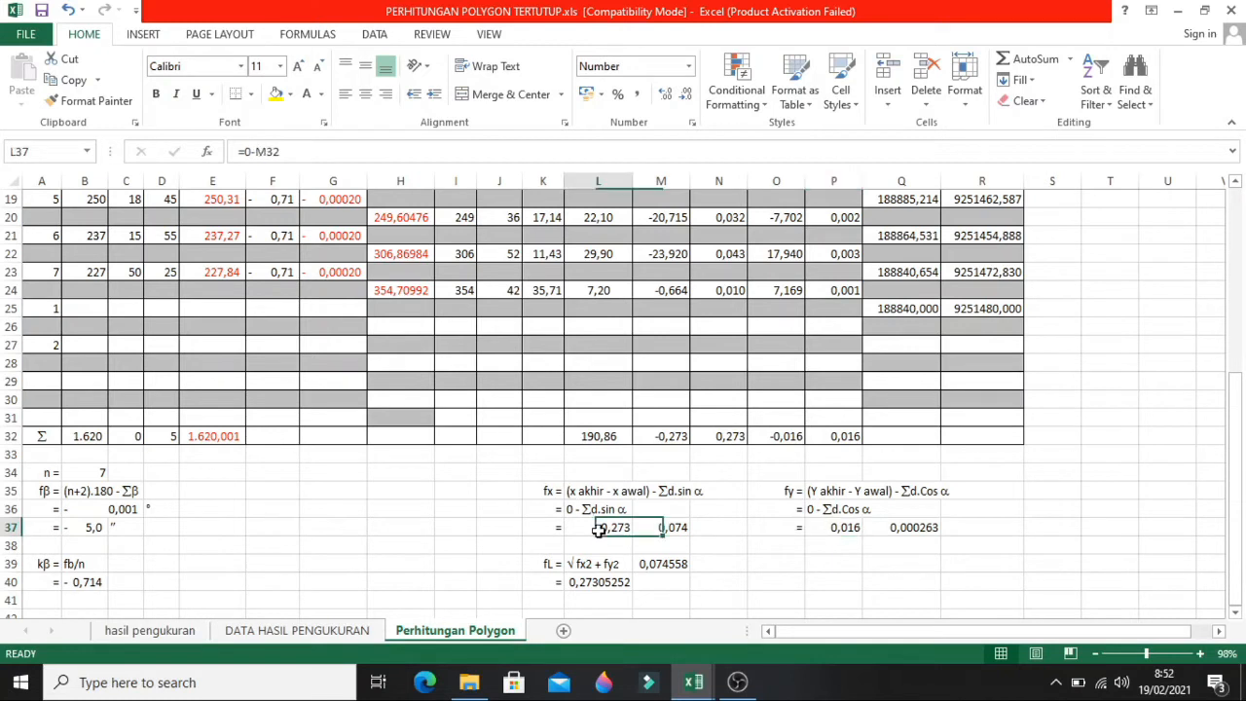
{"action": "left_click", "coordinate": [839, 527]}
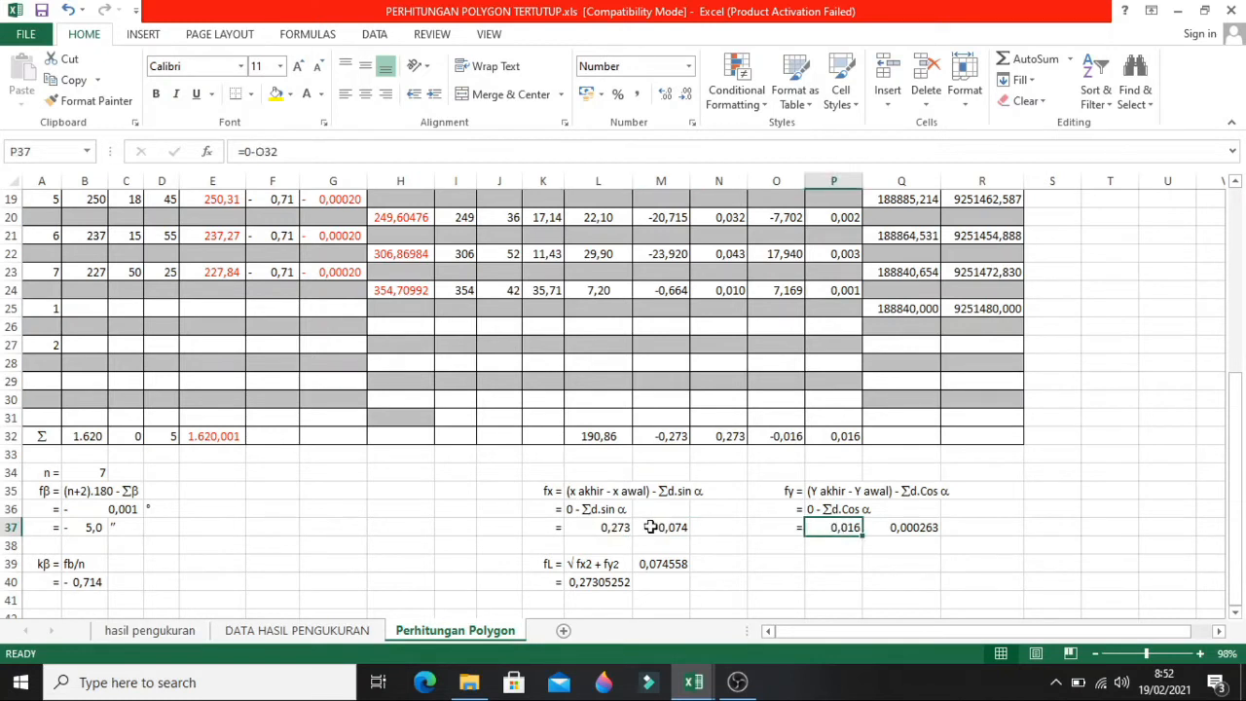
{"action": "left_click", "coordinate": [601, 530]}
{"action": "left_click", "coordinate": [726, 545]}
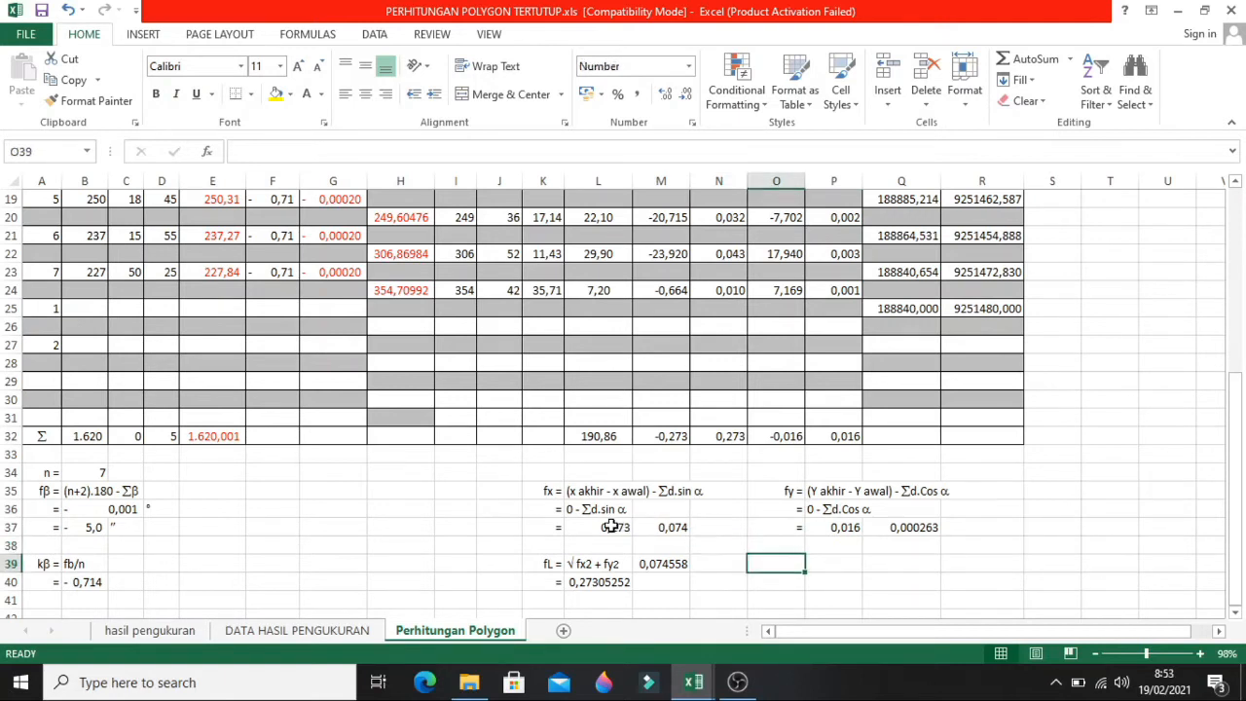
{"action": "left_click", "coordinate": [610, 526]}
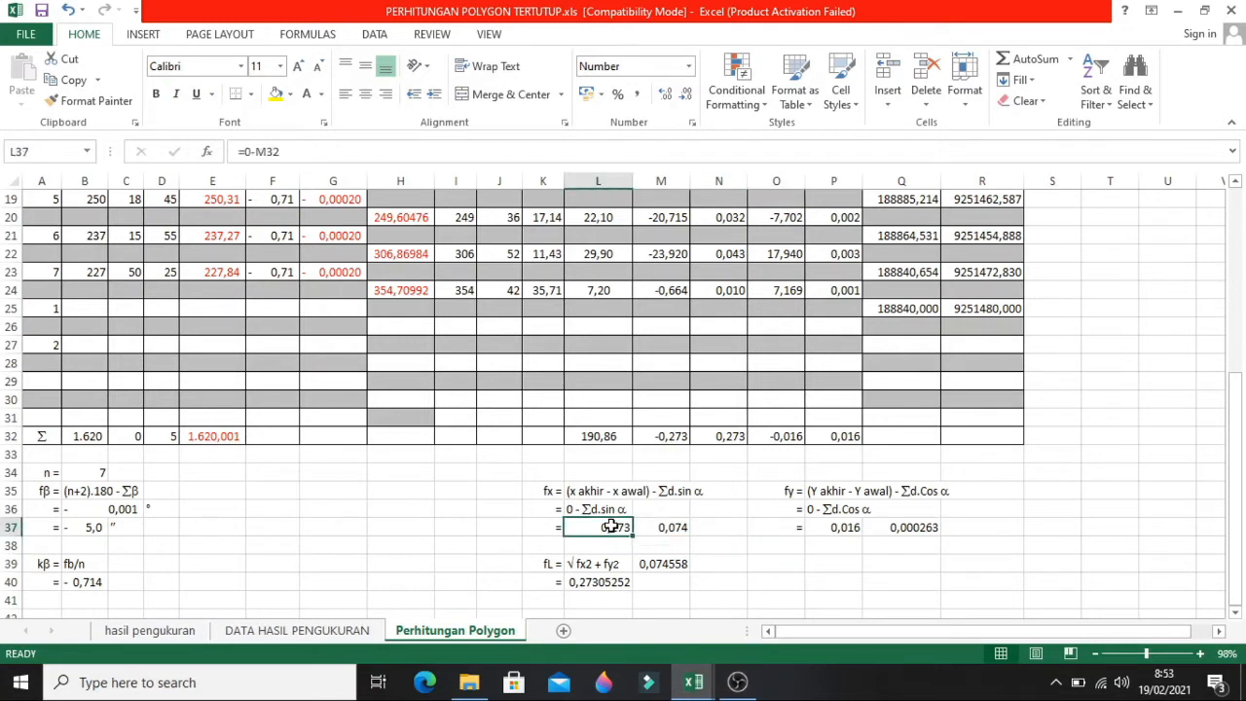
{"action": "left_click", "coordinate": [774, 546]}
{"action": "left_click", "coordinate": [603, 526]}
{"action": "left_click", "coordinate": [839, 526]}
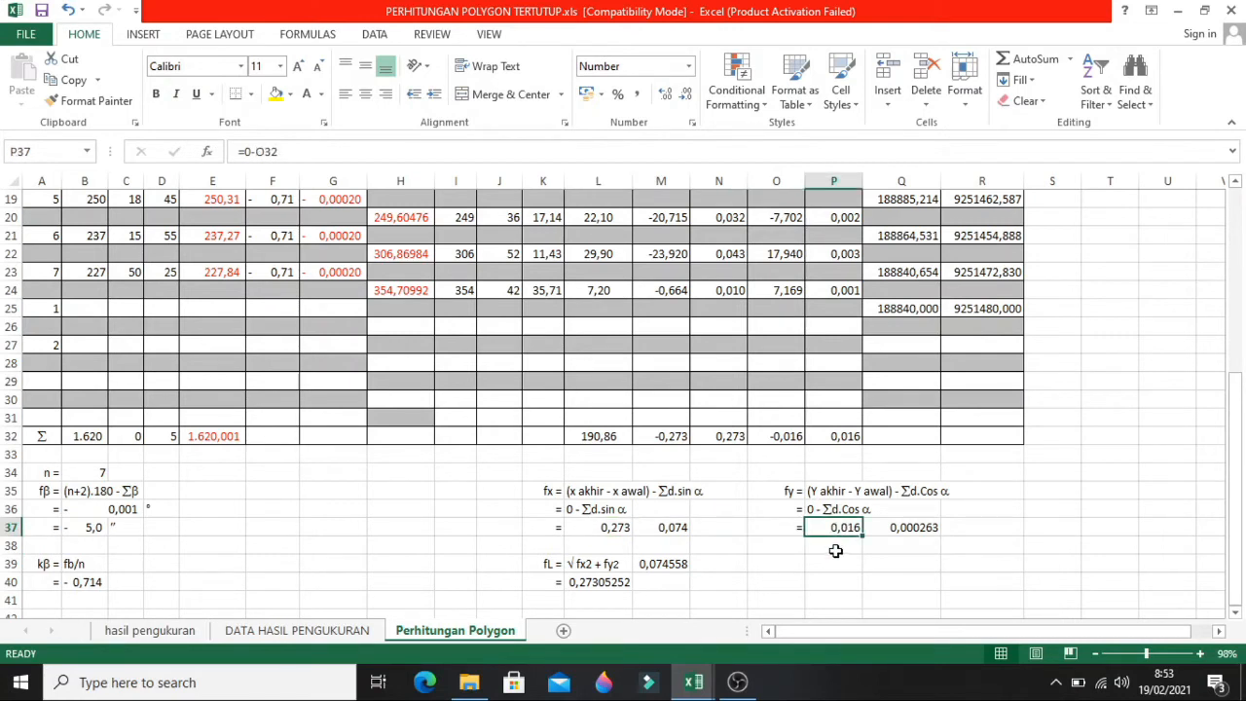
{"action": "left_click", "coordinate": [615, 526]}
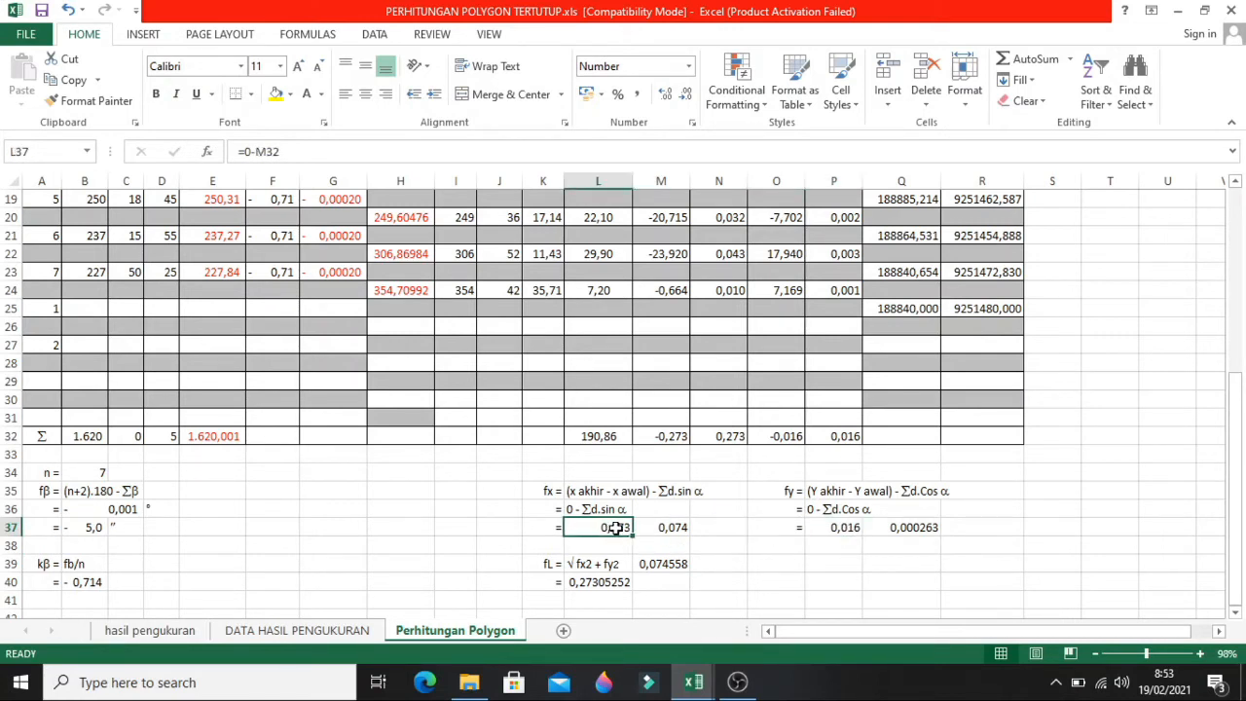
- Examine the fx value in L37 and the fy value in P37 as the two components of the linear closure error
{"action": "left_click", "coordinate": [827, 529]}
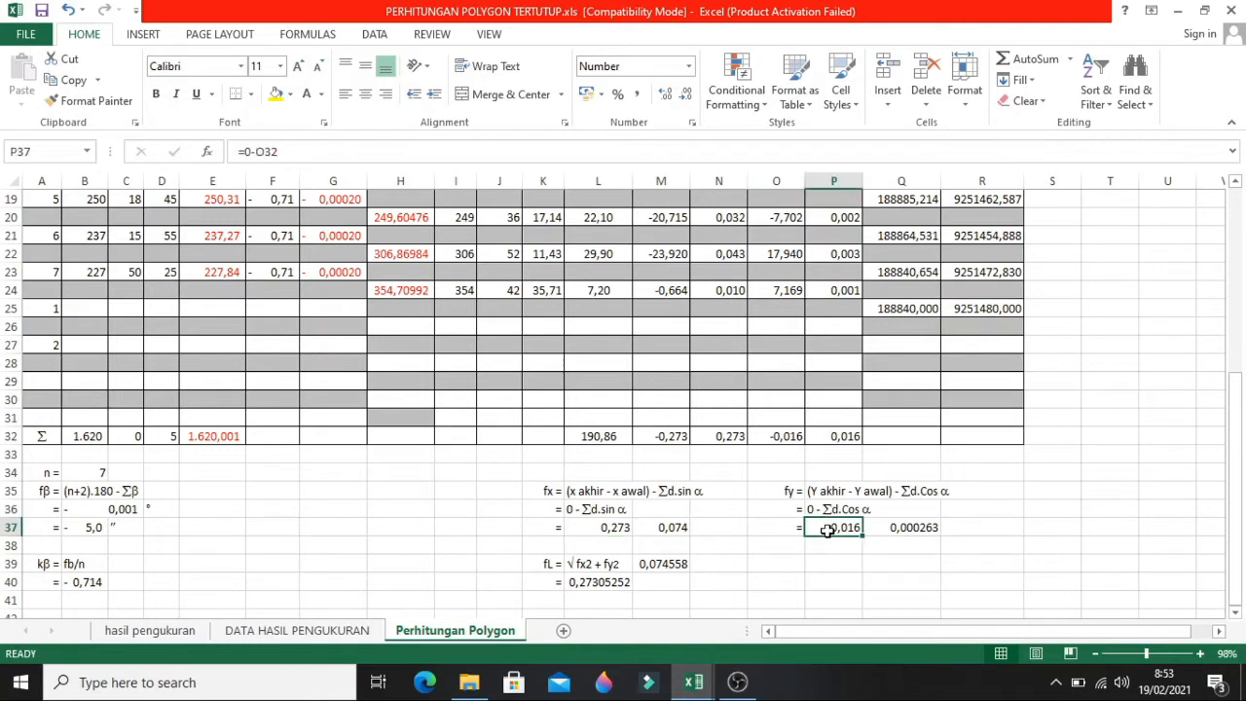
{"action": "left_click", "coordinate": [791, 557]}
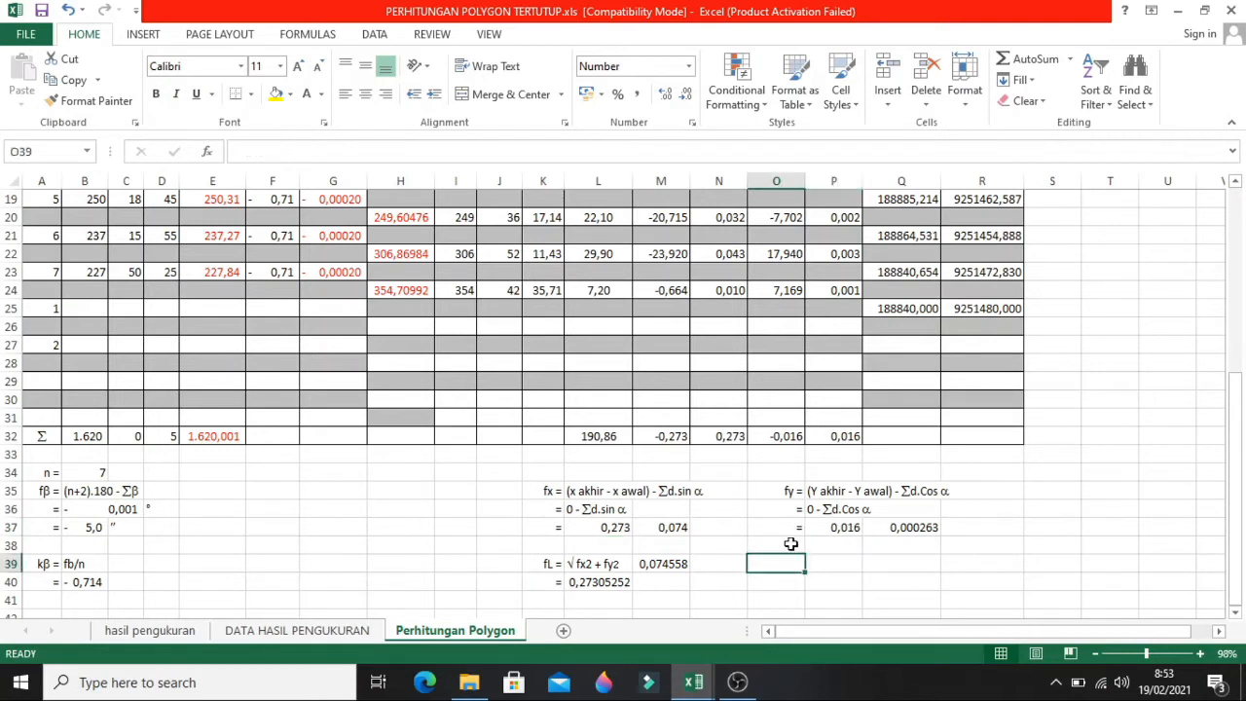
{"action": "left_click", "coordinate": [602, 527]}
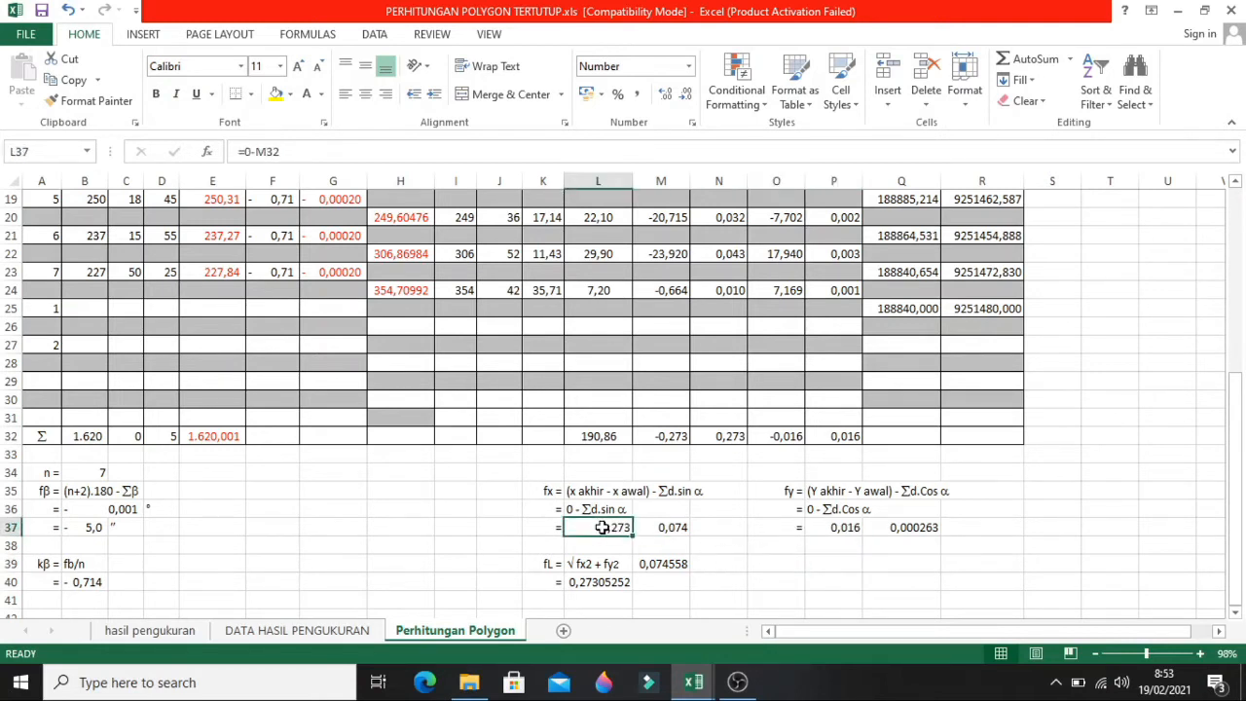
{"action": "left_click", "coordinate": [837, 528]}
{"action": "left_click", "coordinate": [606, 527]}
{"action": "left_click", "coordinate": [781, 545]}
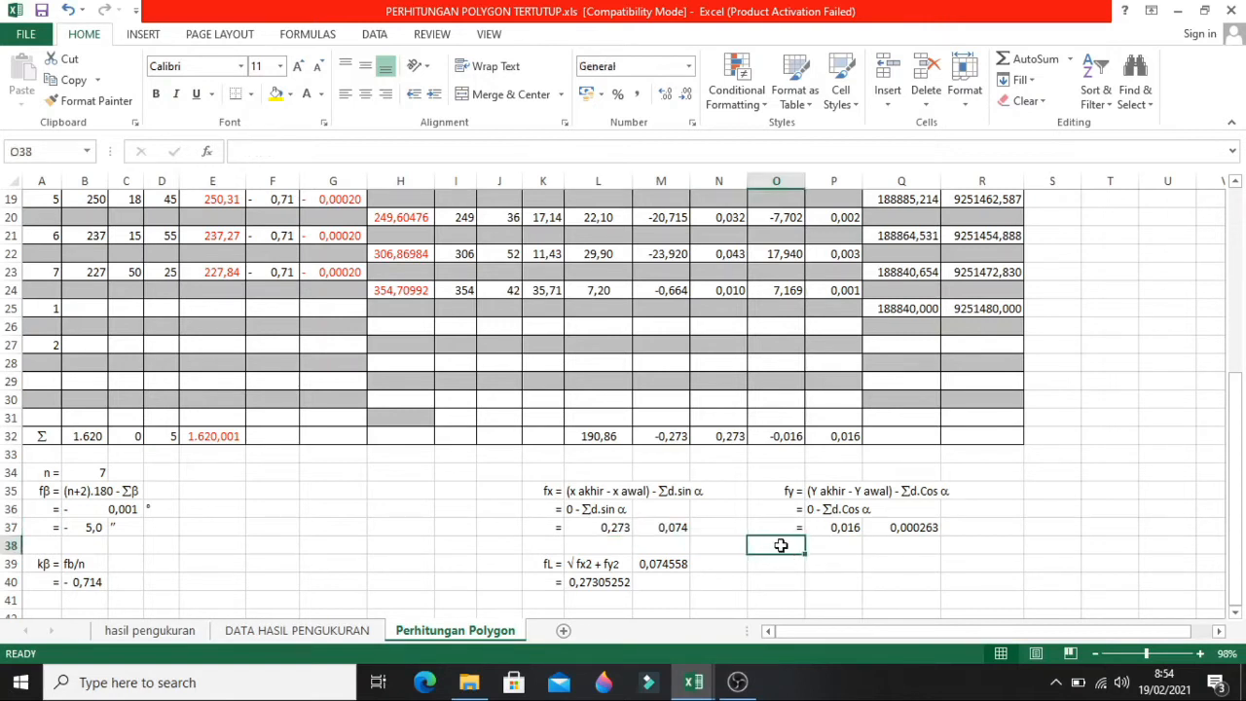
{"action": "left_click", "coordinate": [613, 525]}
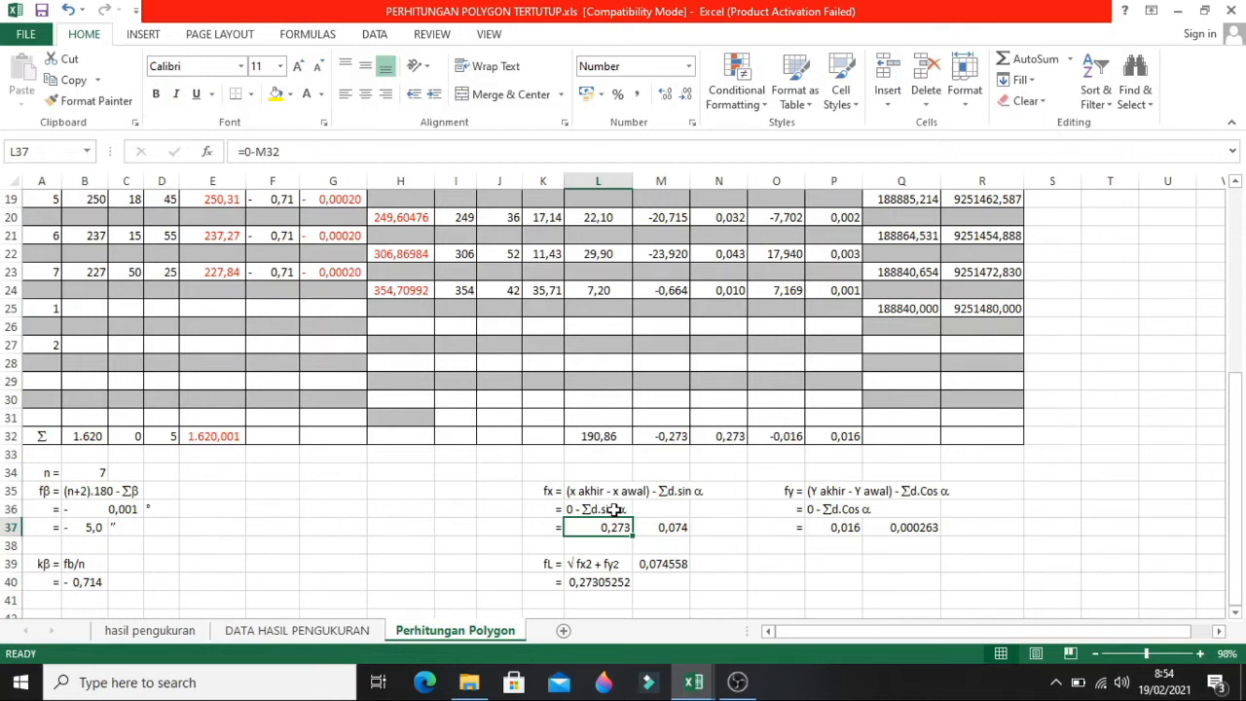
- Examine the fL label in K39 and the square-root formula for the linear closure error in L40
{"action": "left_click", "coordinate": [740, 563]}
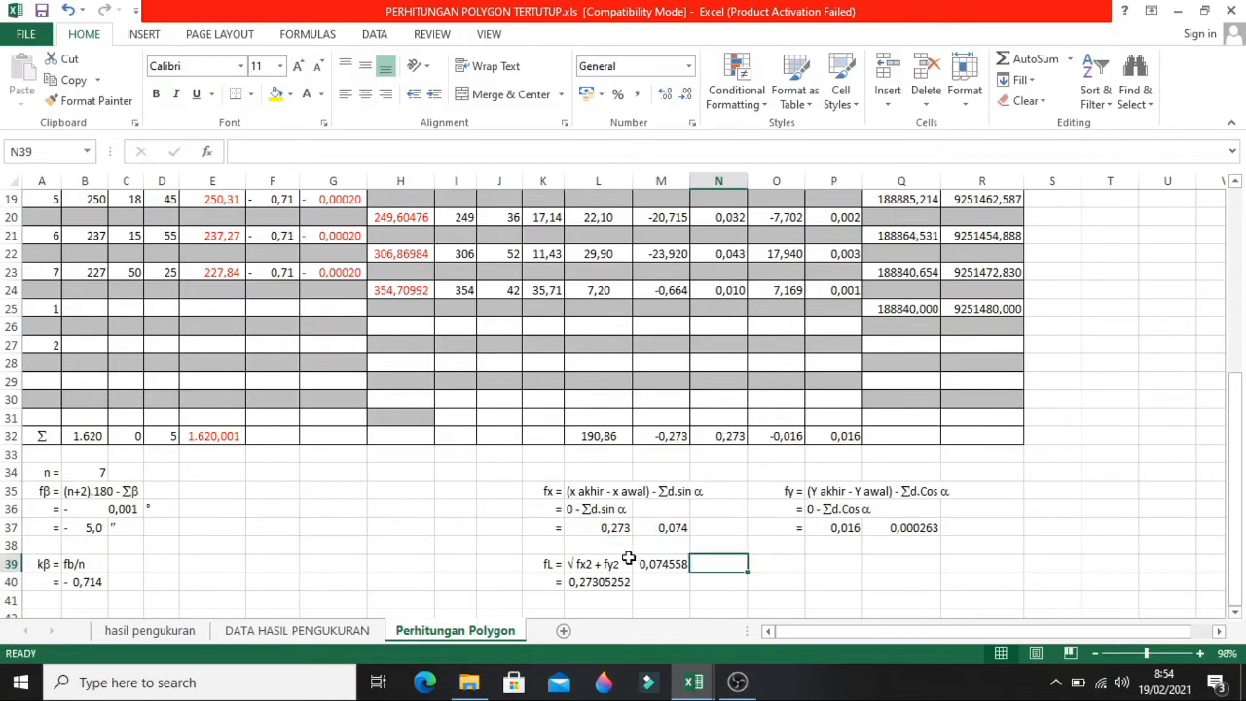
{"action": "left_click", "coordinate": [535, 570]}
{"action": "left_click", "coordinate": [572, 582]}
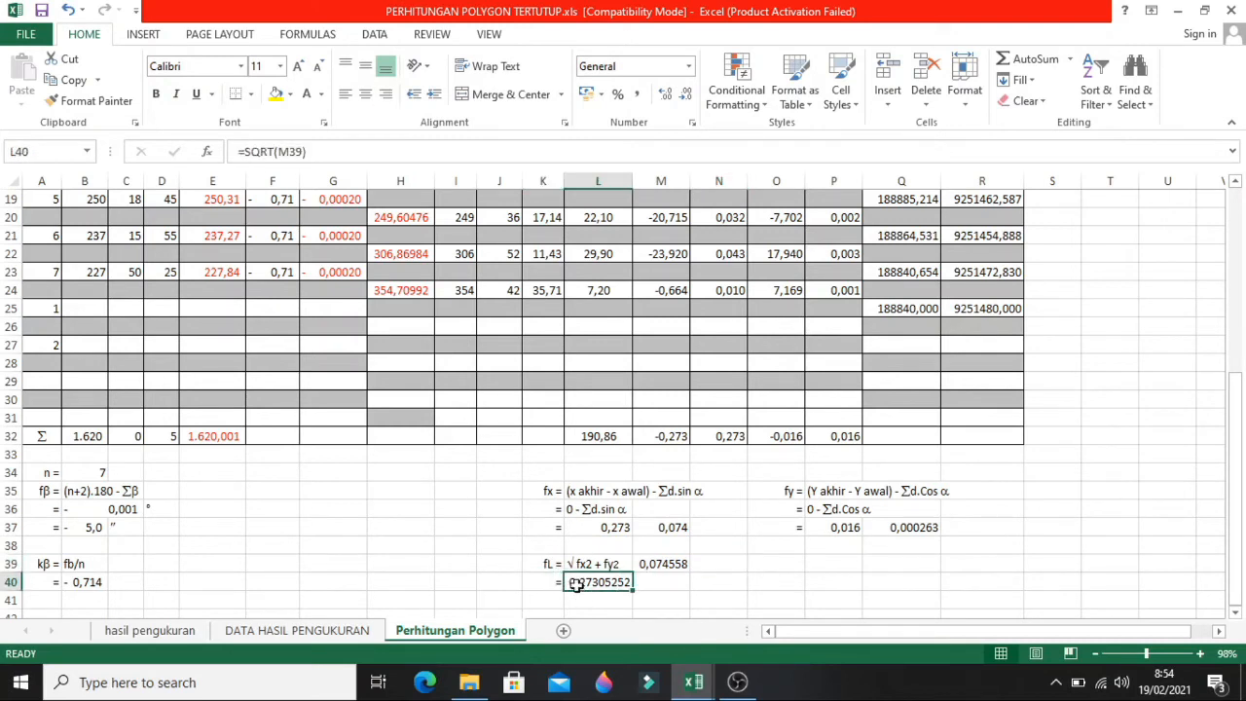
{"action": "left_click", "coordinate": [540, 570]}
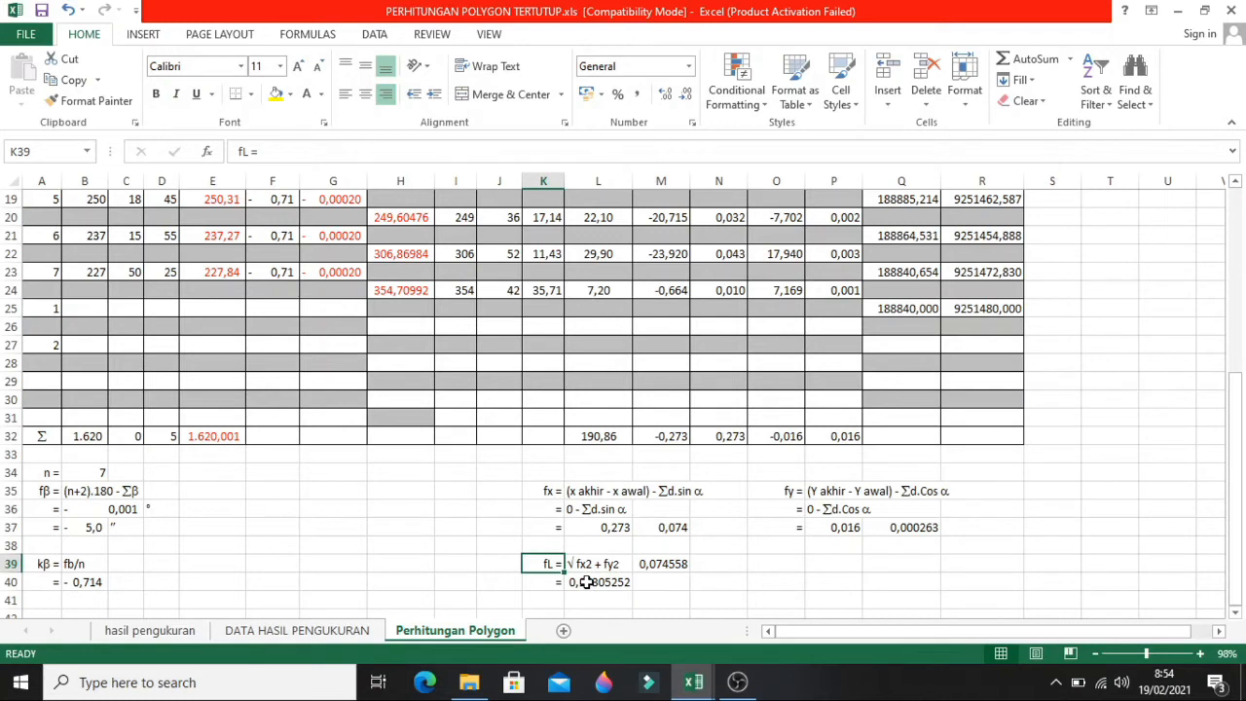
{"action": "left_click", "coordinate": [584, 581]}
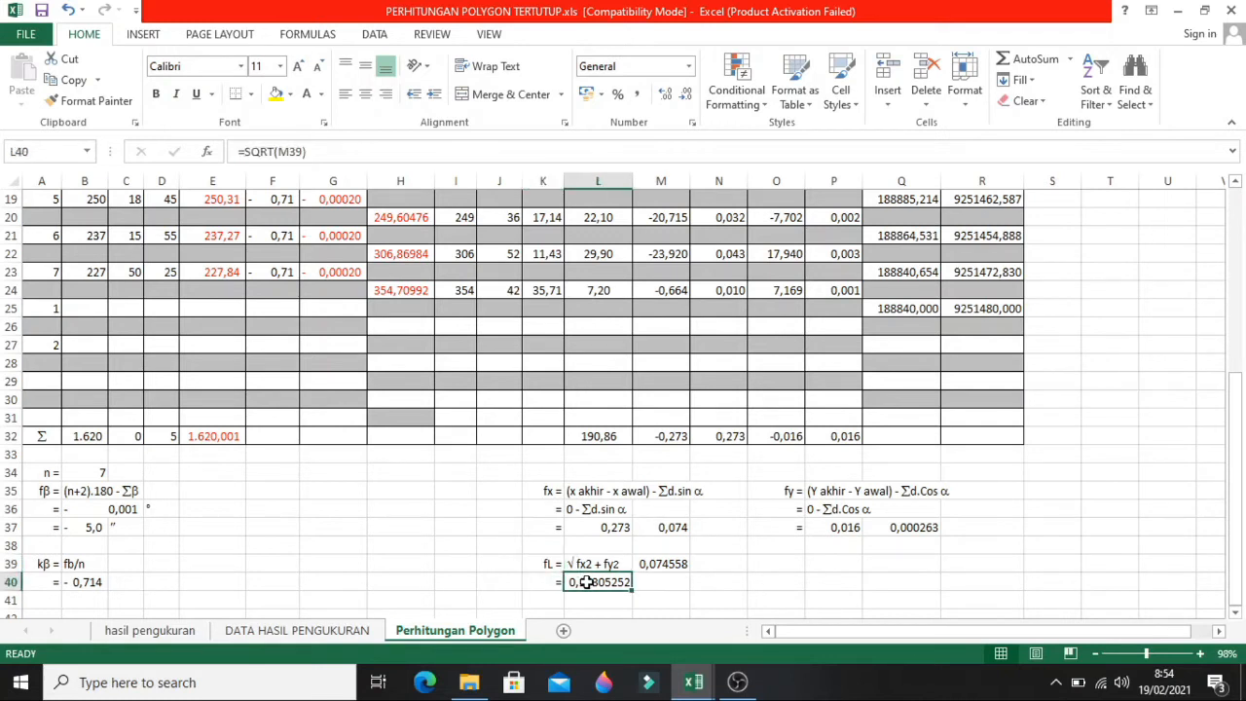
{"action": "left_click", "coordinate": [545, 563]}
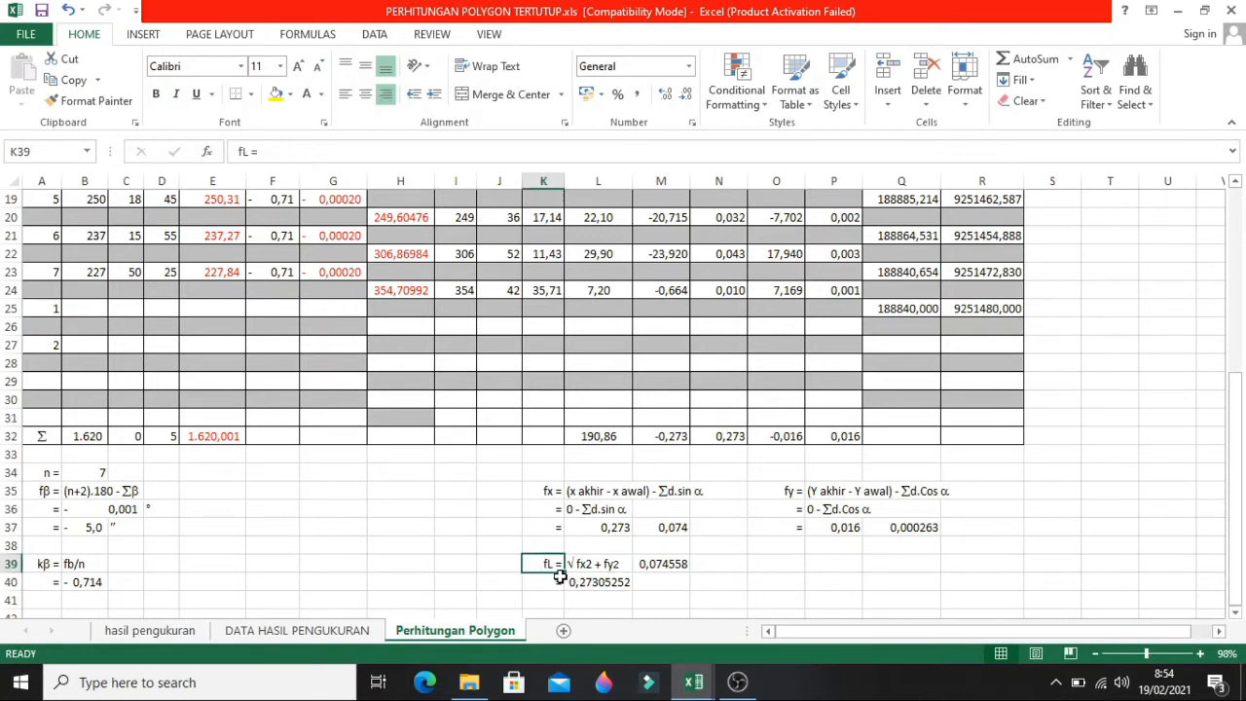
{"action": "left_click", "coordinate": [645, 582]}
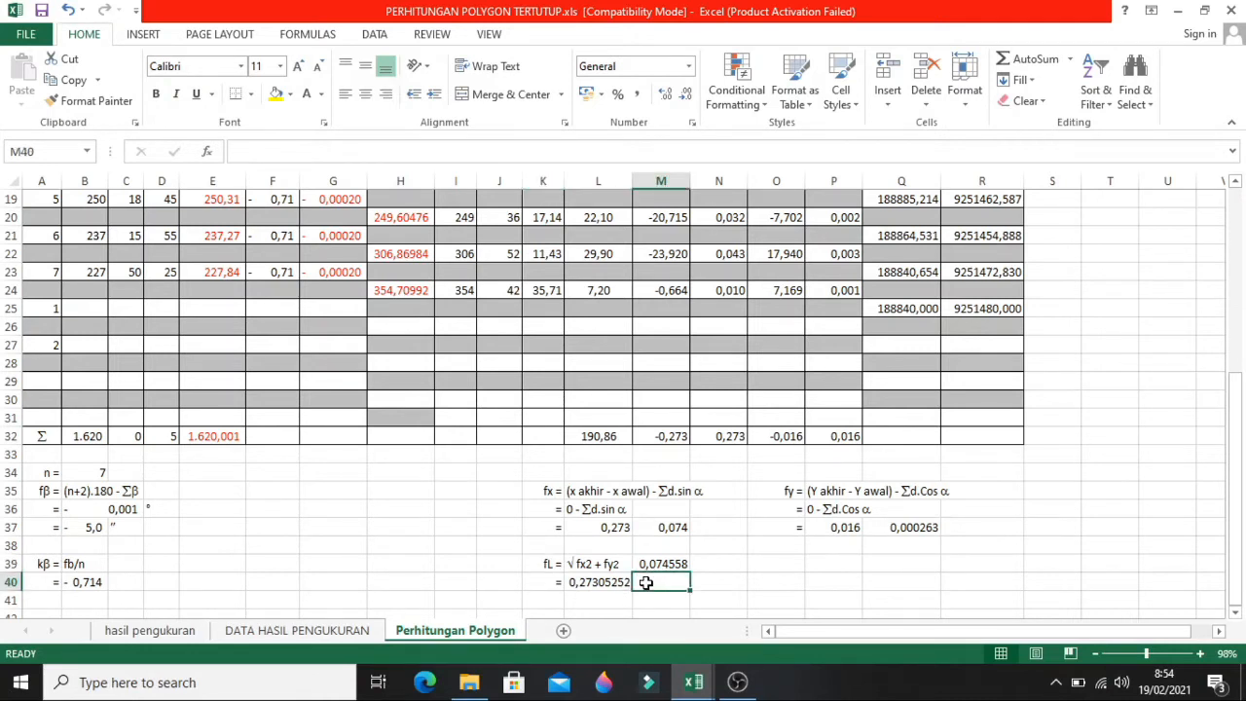
{"action": "left_click", "coordinate": [548, 569]}
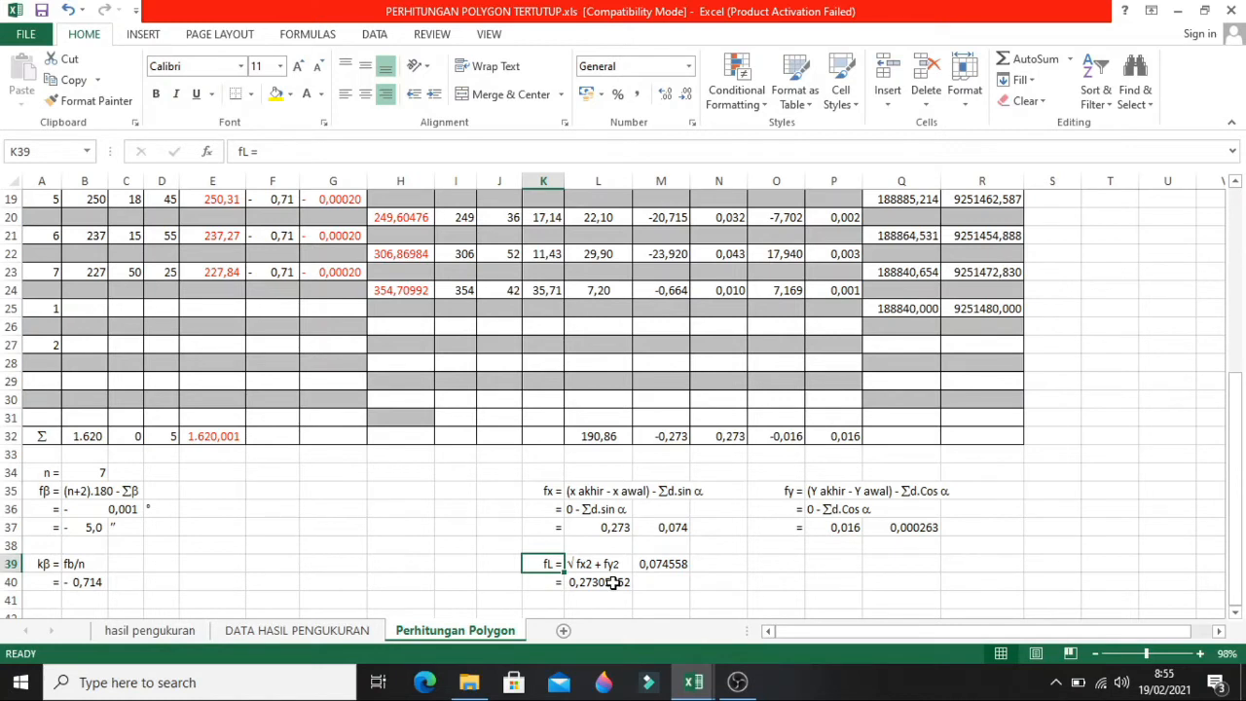
{"action": "left_click", "coordinate": [611, 582]}
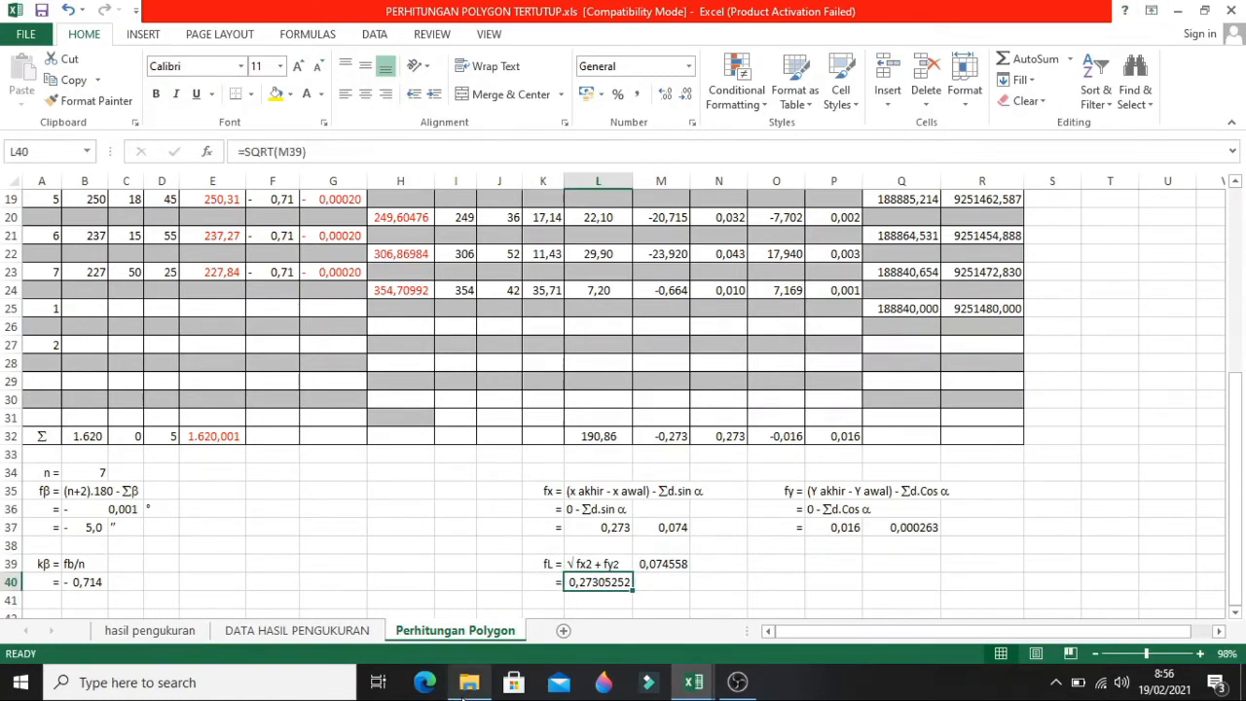
- Switch to File Explorer, open KD 6 Bag 3_LANJUTAN MATERI POLYGON.pdf and go to the polygon accuracy class table on page 5
{"action": "mouse_move", "coordinate": [463, 687]}
{"action": "left_click", "coordinate": [473, 637]}
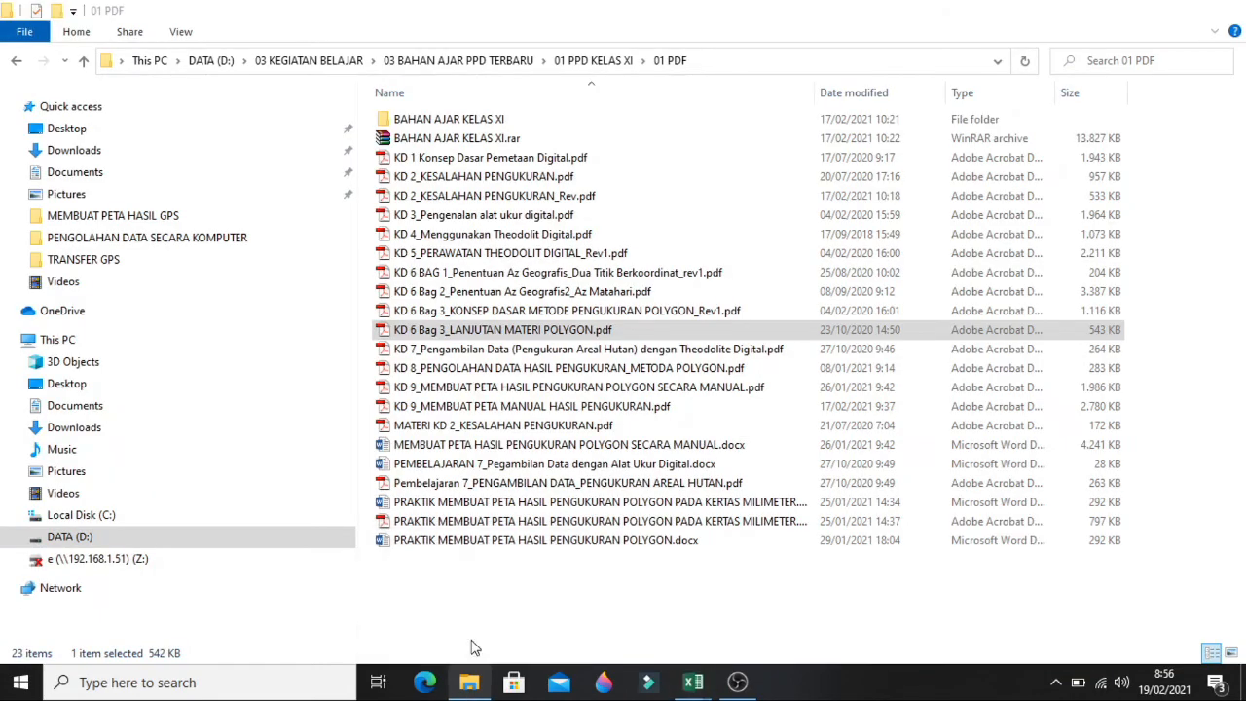
{"action": "double_click", "coordinate": [566, 331]}
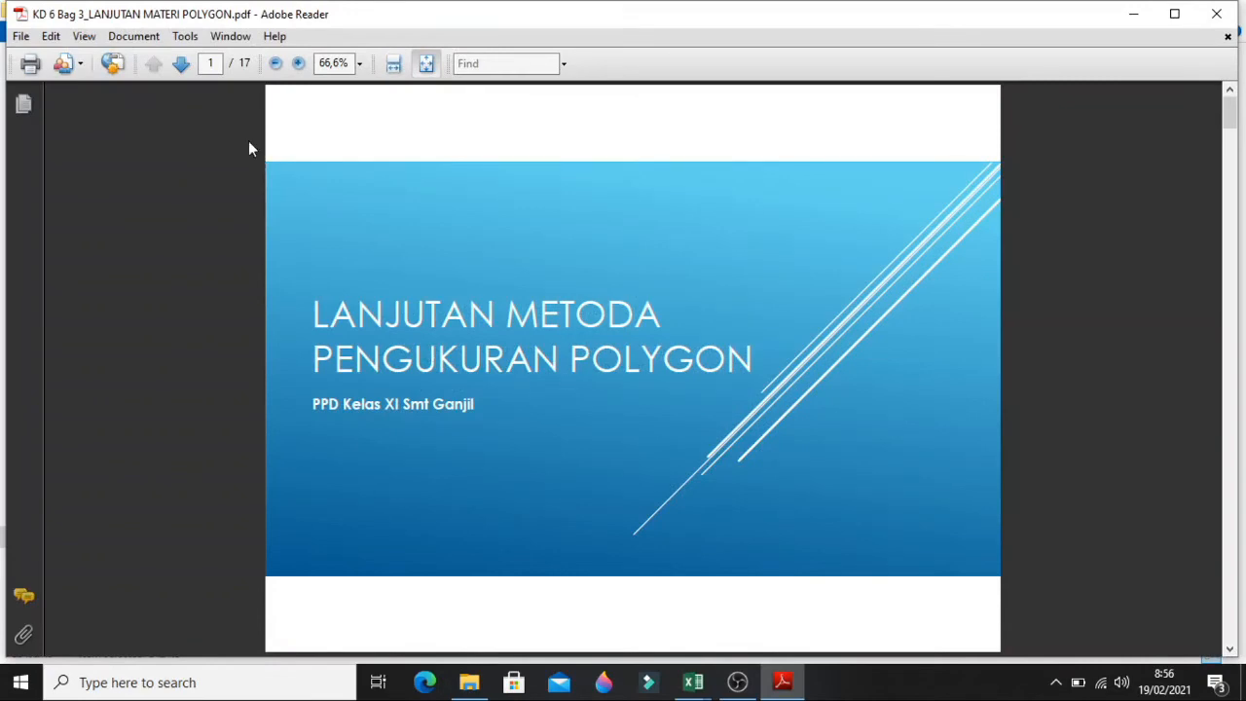
{"action": "left_click", "coordinate": [187, 70]}
{"action": "left_click", "coordinate": [188, 70]}
{"action": "left_click", "coordinate": [188, 70]}
{"action": "left_click", "coordinate": [188, 70]}
{"action": "left_click", "coordinate": [187, 70]}
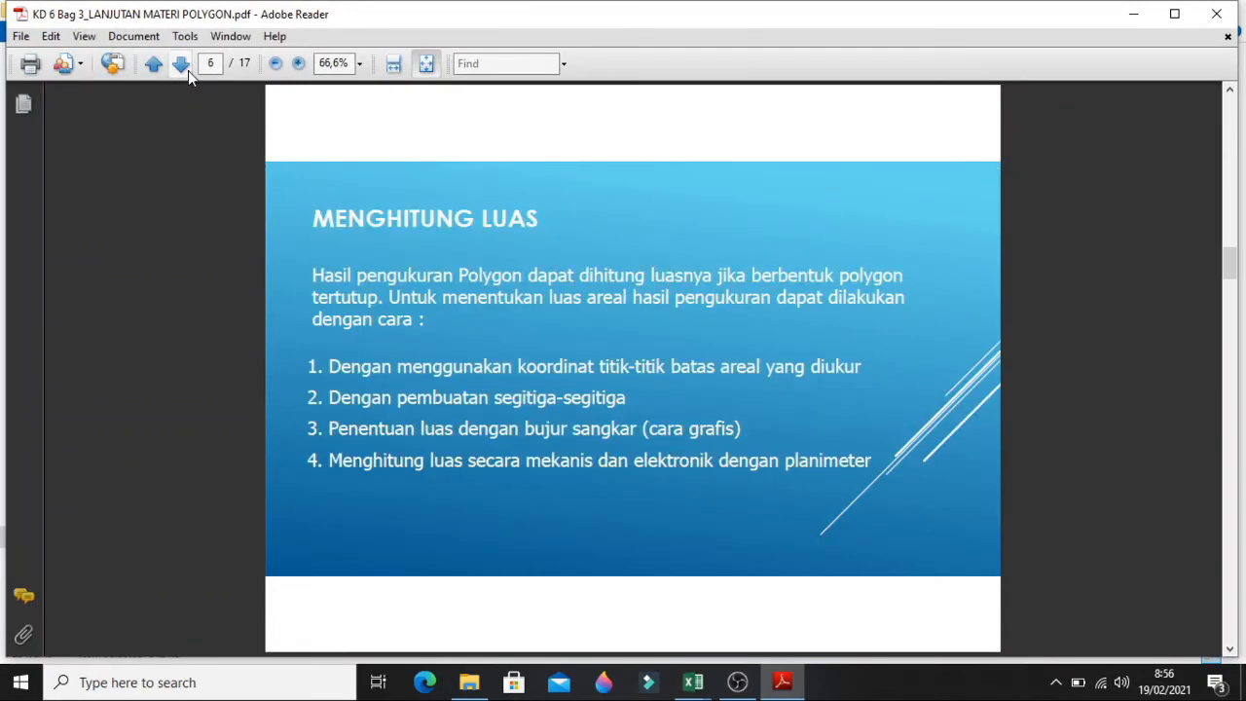
{"action": "left_click", "coordinate": [152, 66]}
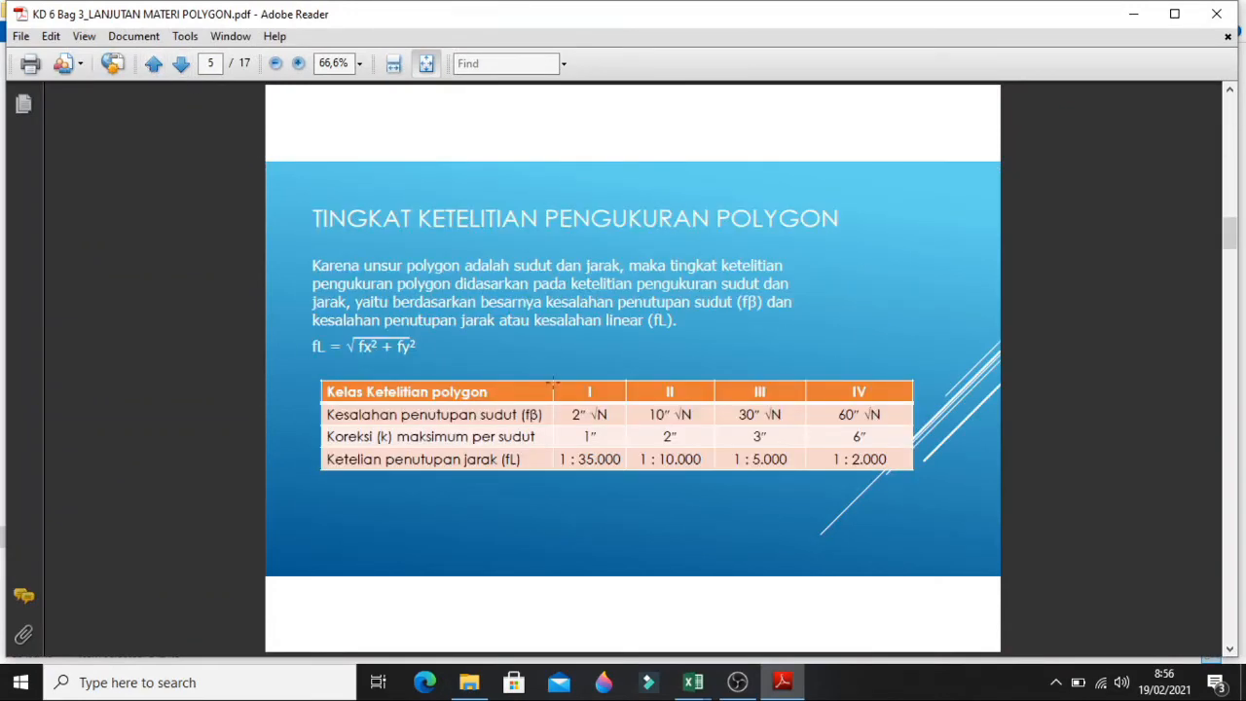